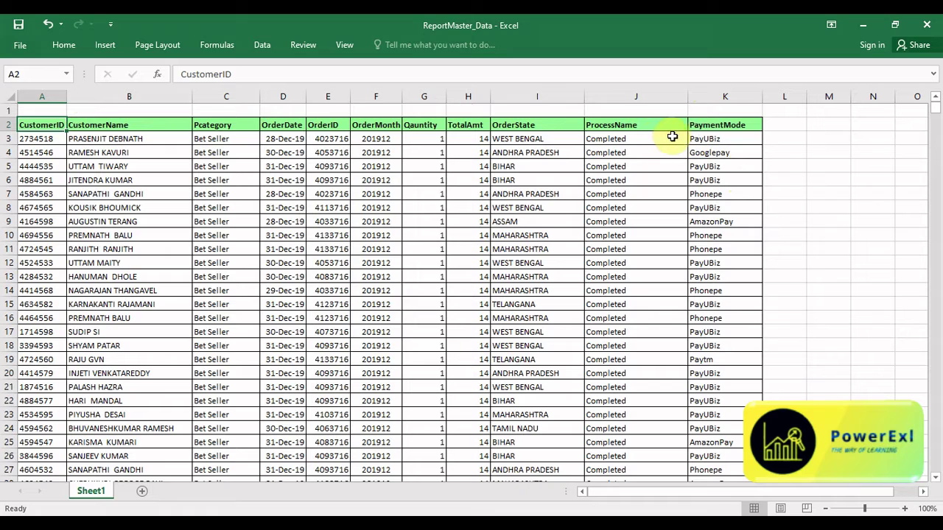
- Examine the ProcessName and PaymentMode columns of the order data
click(636, 124)
click(705, 140)
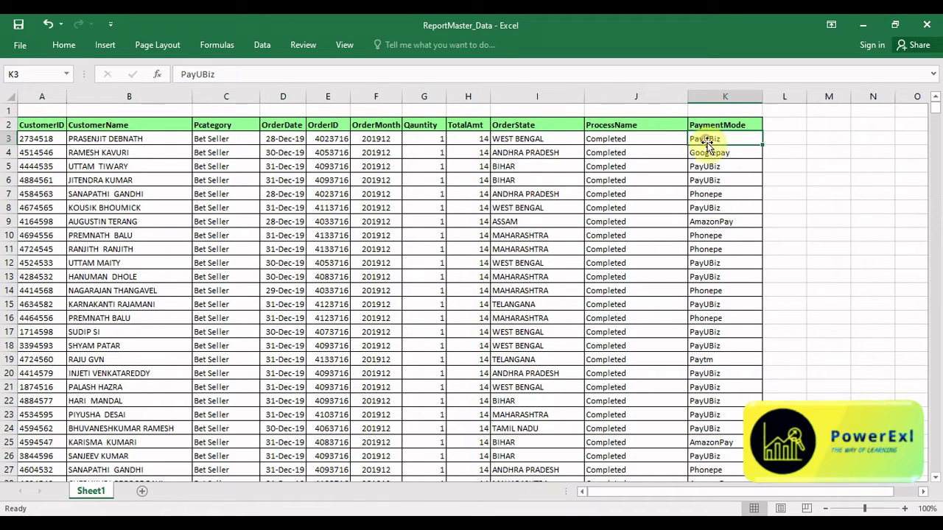
click(714, 123)
click(650, 137)
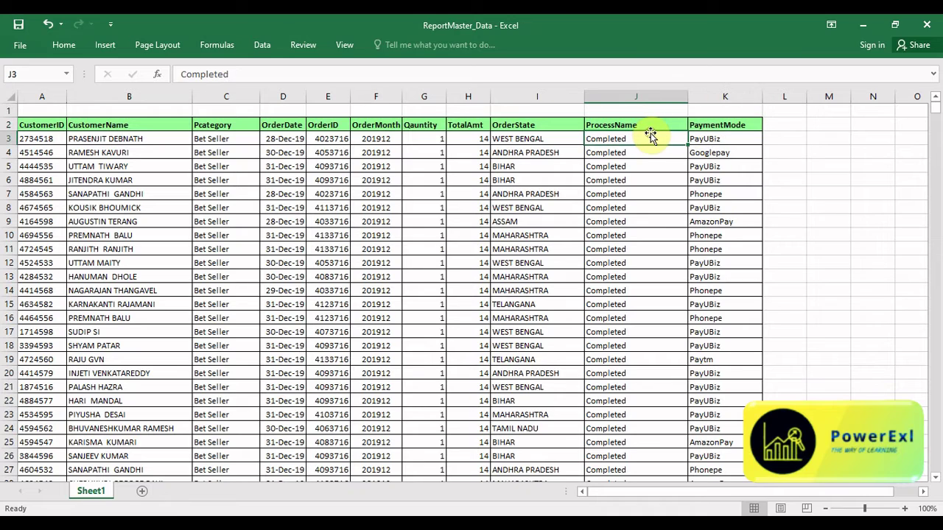
click(627, 125)
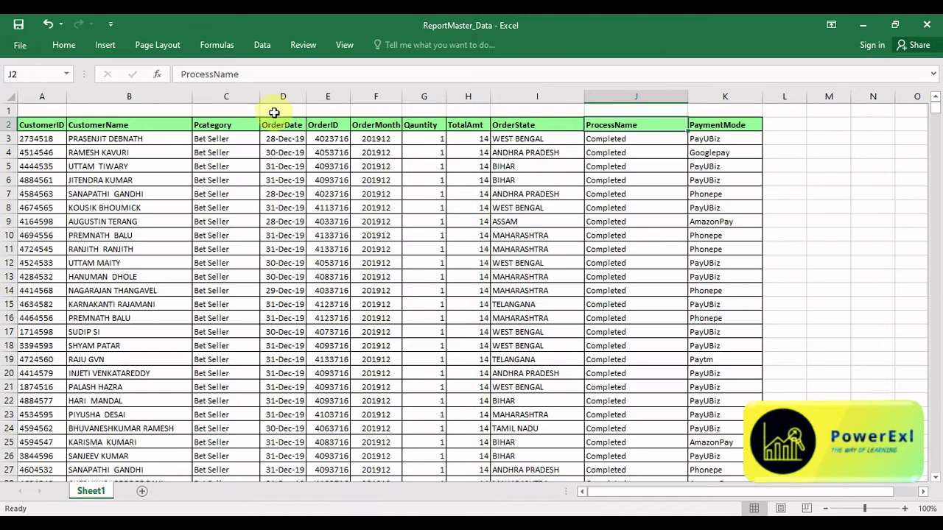
click(33, 125)
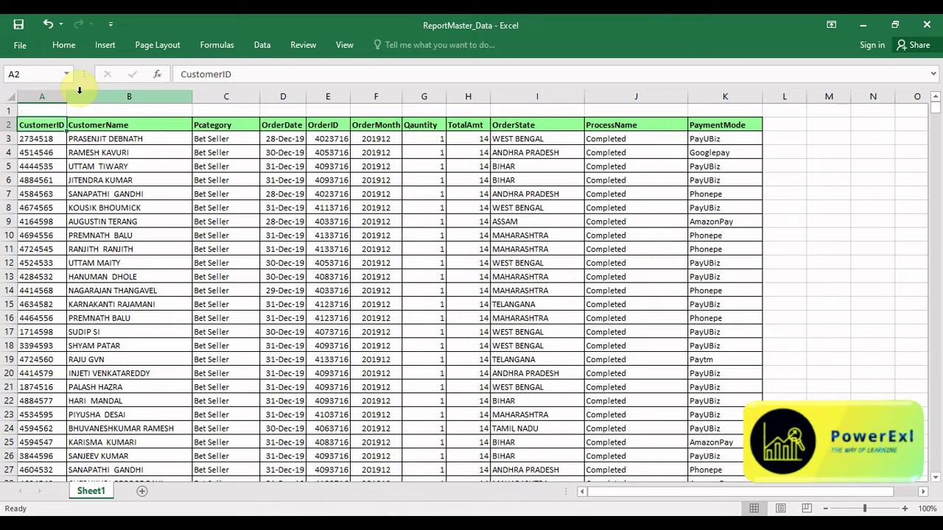
click(107, 49)
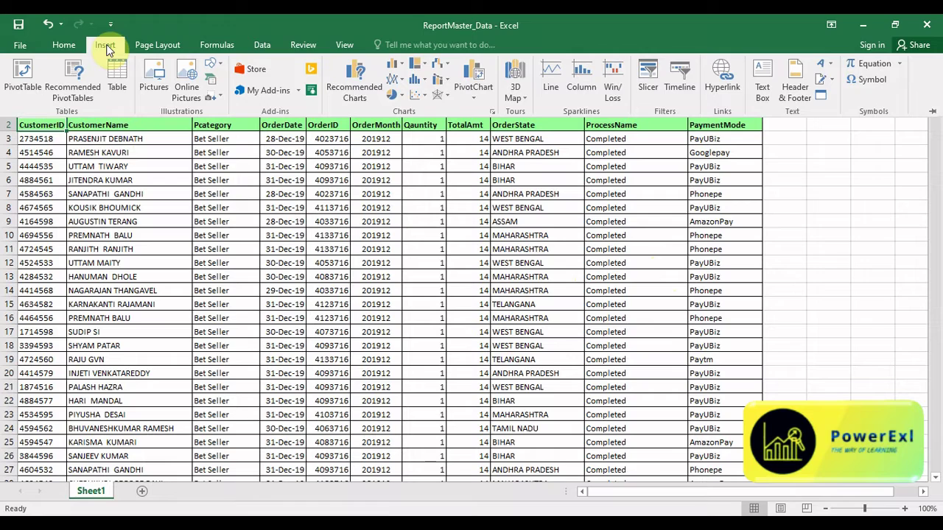
click(111, 151)
click(111, 151)
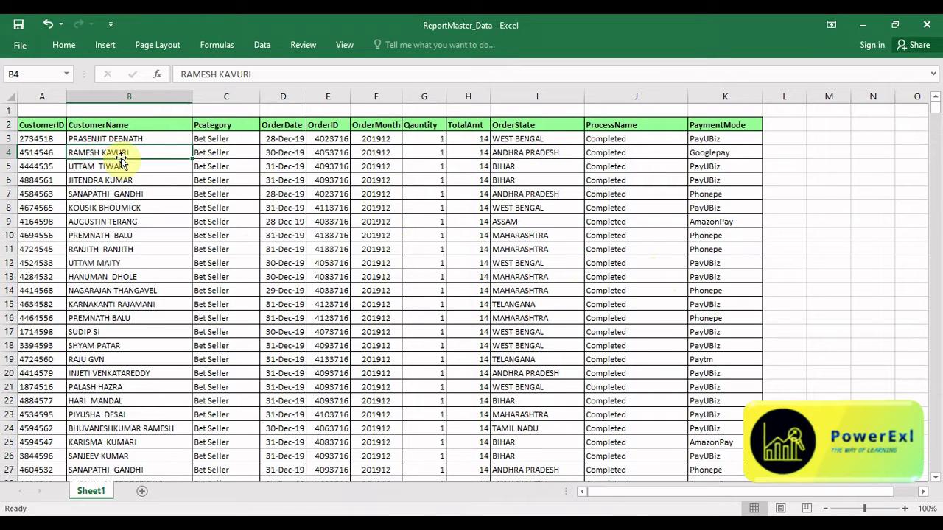
- Start a PivotTable from the order data, selecting Sheet1 range A2:K366503 as its source
click(40, 128)
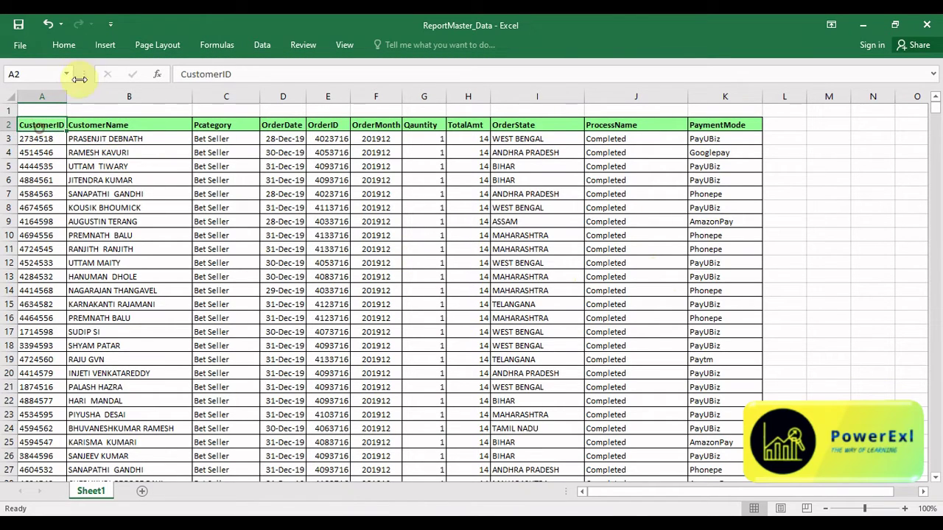
click(104, 45)
click(24, 82)
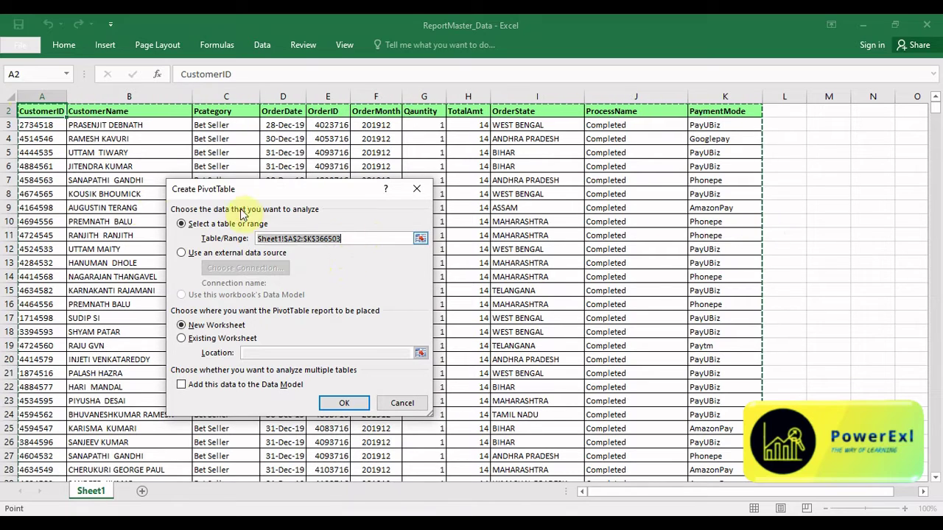
click(362, 242)
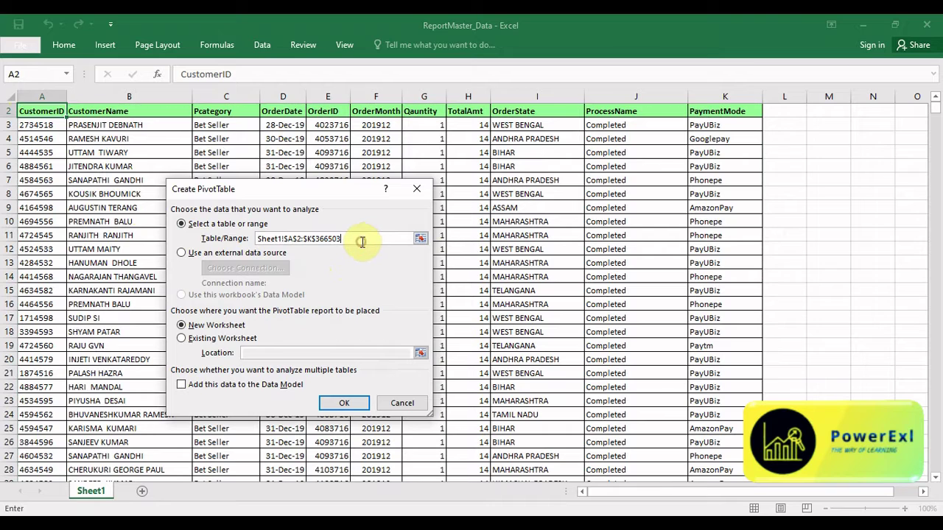
drag(362, 241, 211, 238)
click(44, 112)
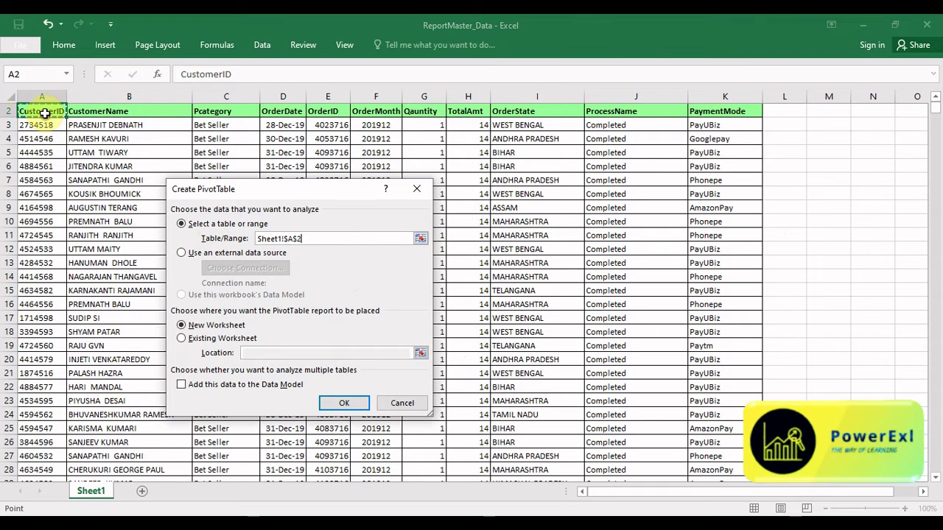
key(ctrl+shift+Right)
key(ctrl+shift+Down)
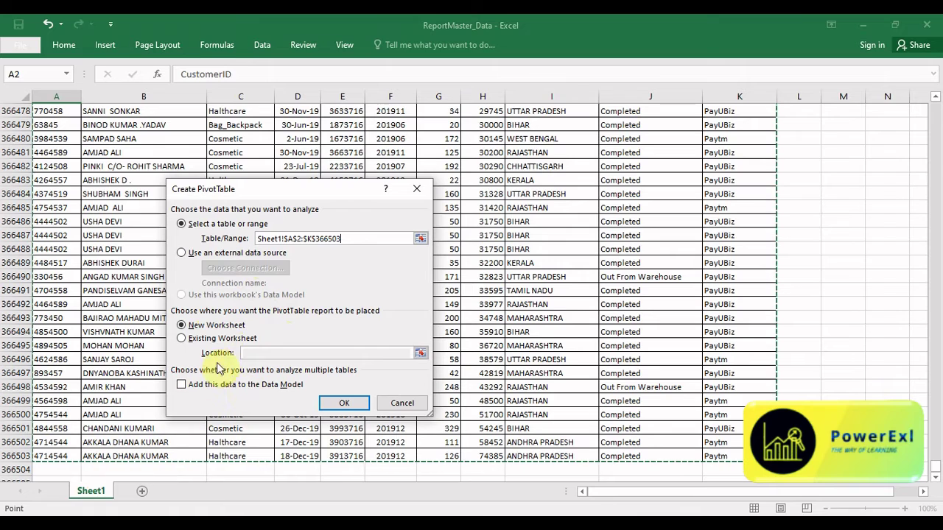
click(201, 340)
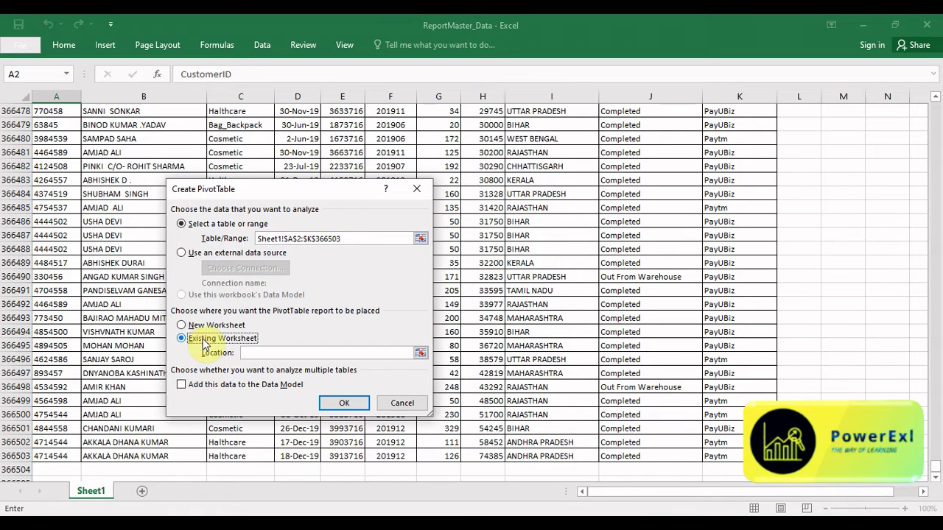
click(282, 351)
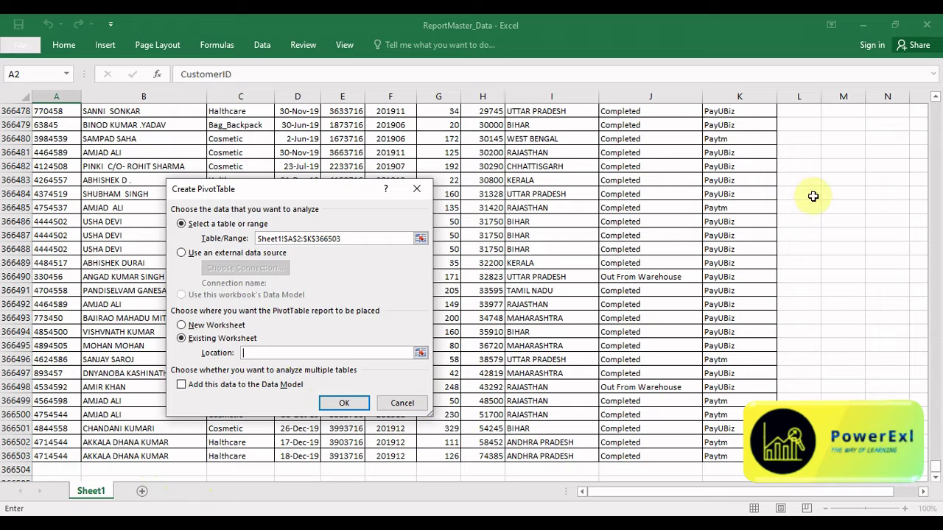
click(827, 194)
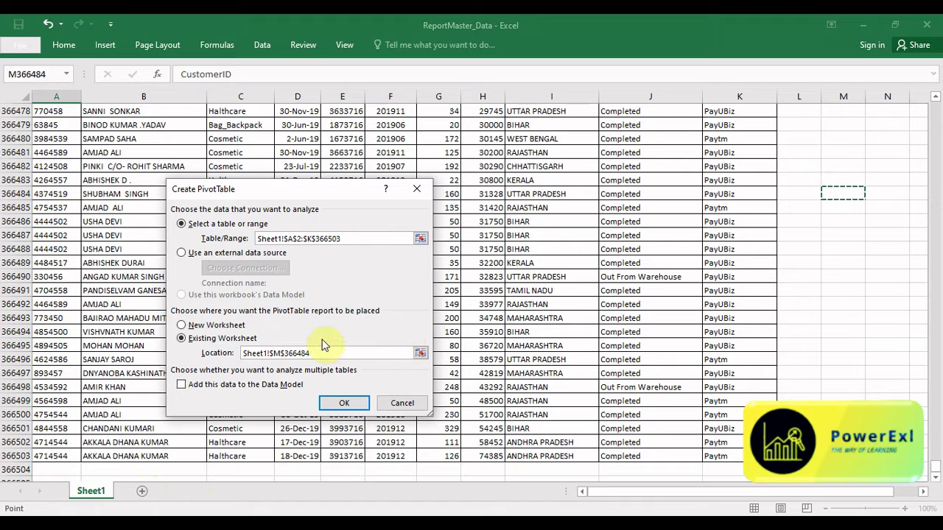
- Choose a new worksheet as the PivotTable's location and create it
click(189, 329)
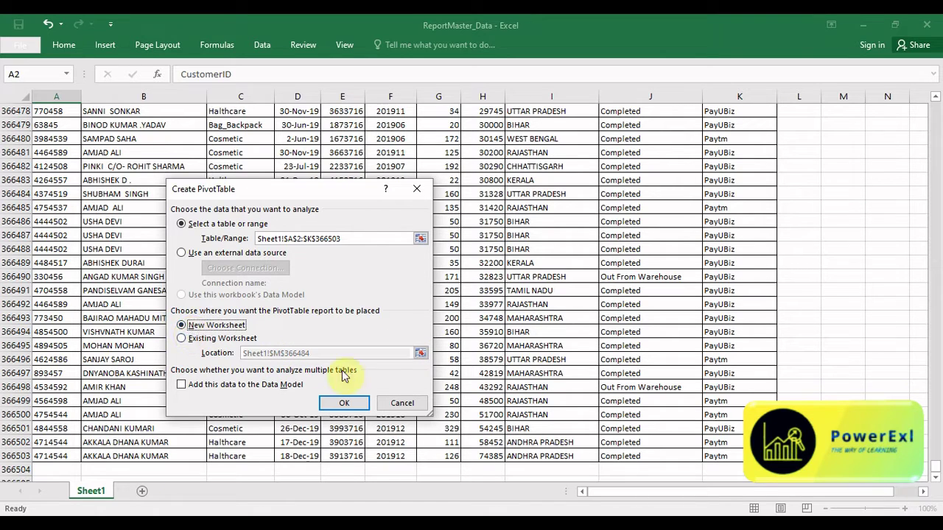
click(346, 404)
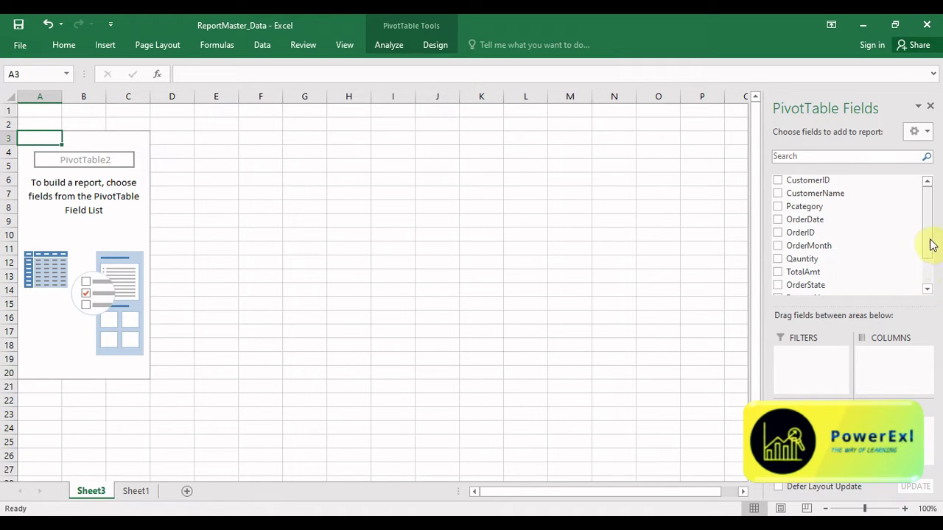
- Add Pcategory as the PivotTable's row field and OrderID as its value field
mouse_move(932, 244)
mouse_down()
mouse_move(928, 266)
mouse_move(929, 237)
mouse_up()
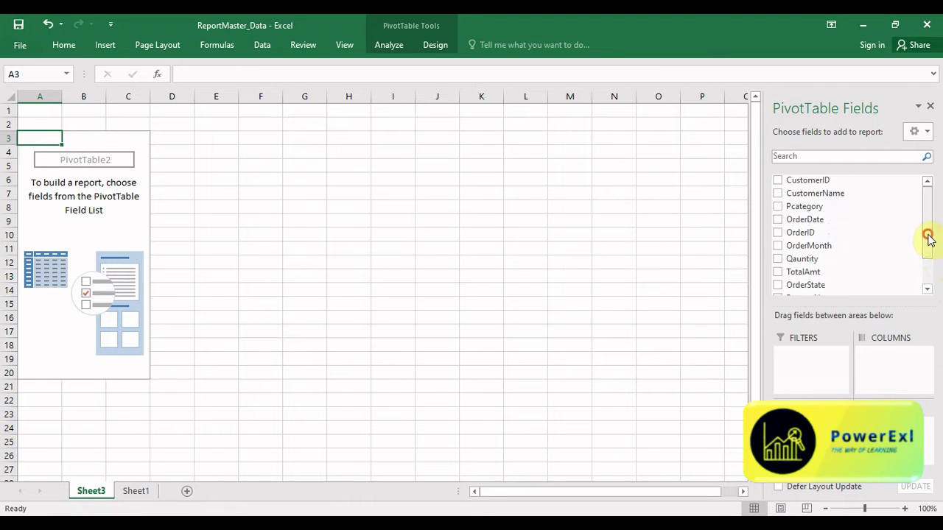
drag(812, 207, 814, 438)
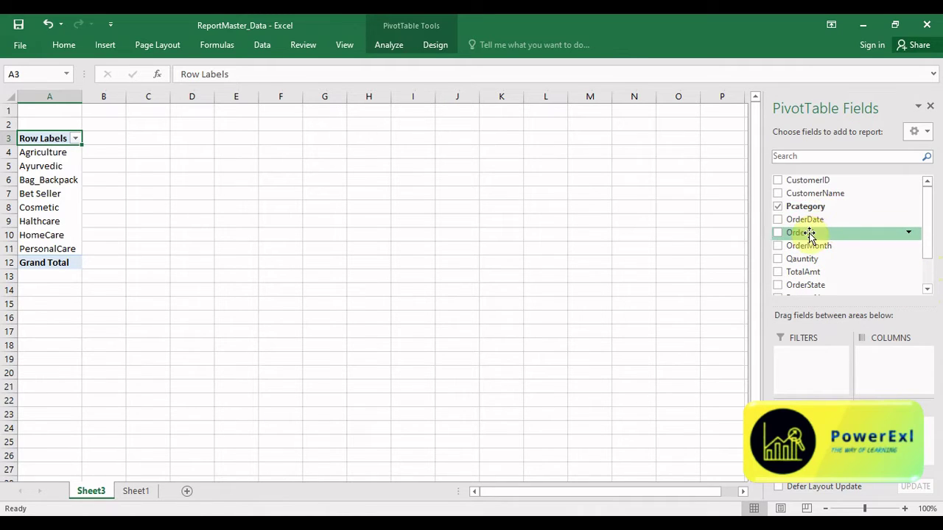
drag(809, 234, 887, 431)
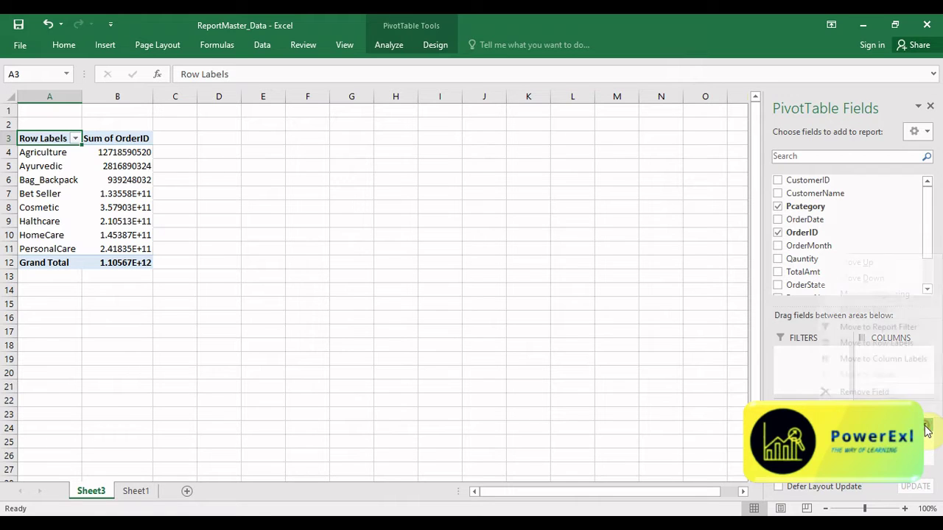
- Summarize the OrderID value field by Count
click(925, 426)
click(877, 409)
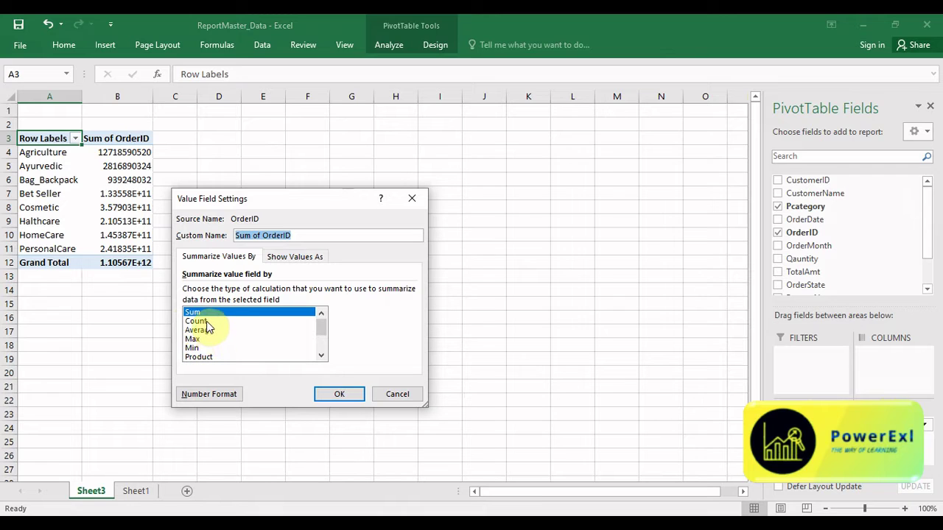
click(200, 321)
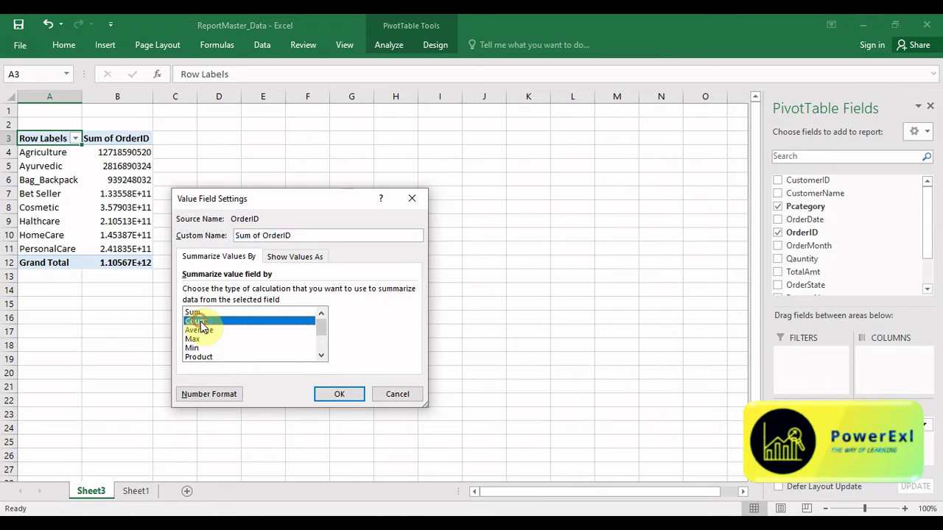
click(351, 394)
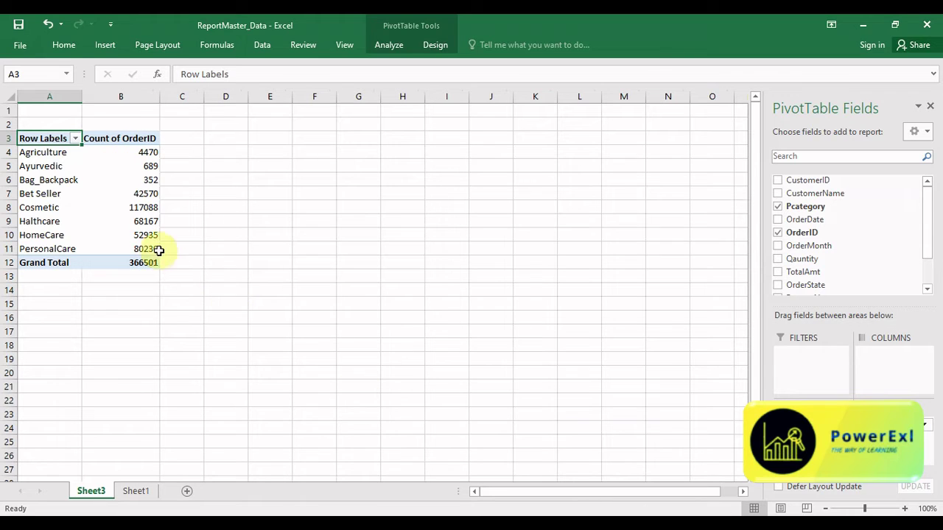
click(924, 424)
click(854, 411)
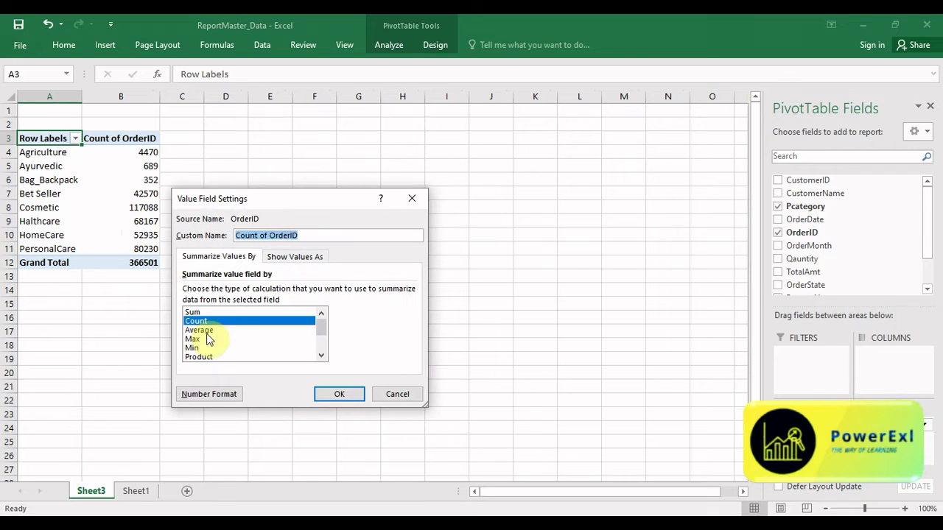
click(193, 314)
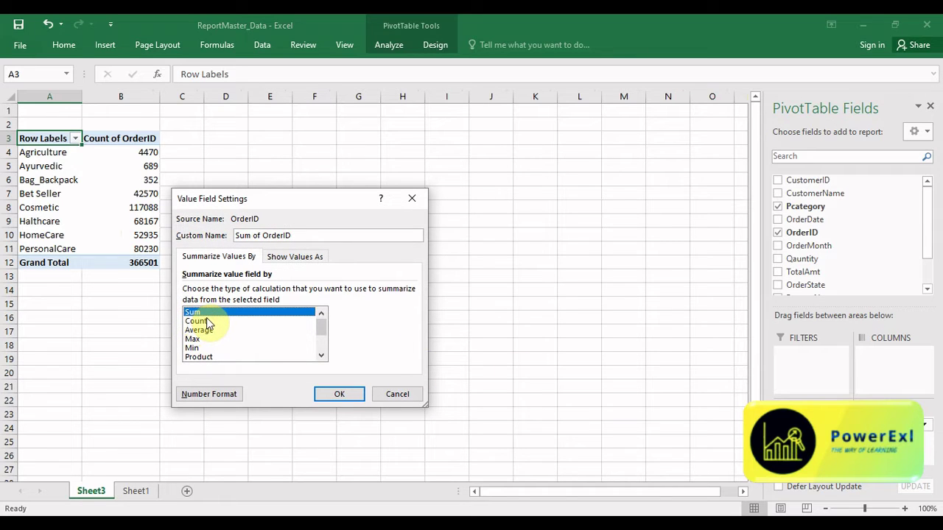
click(211, 332)
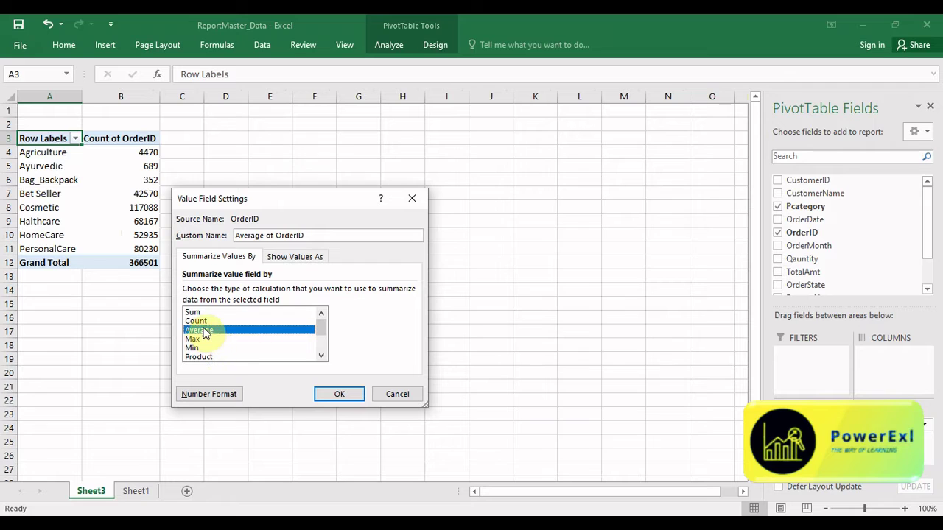
click(195, 321)
click(338, 393)
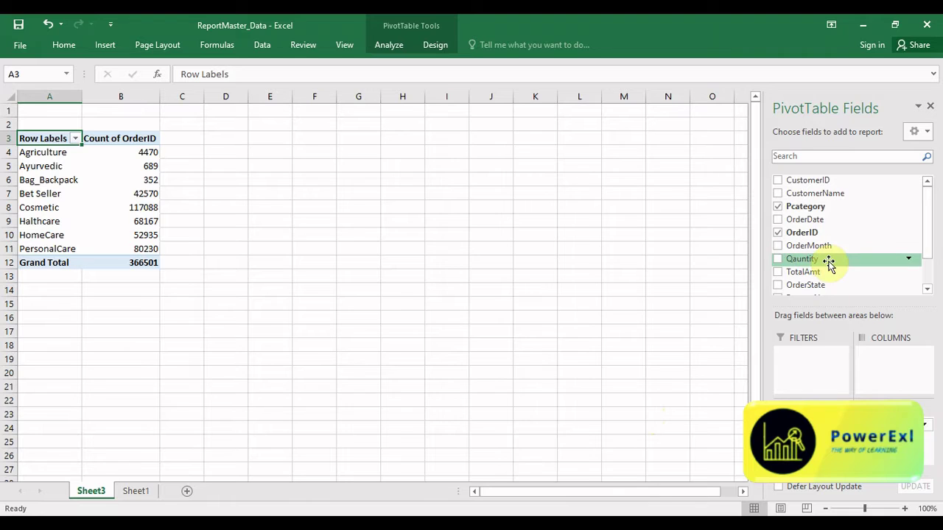
- Add TotalAmt as a second PivotTable value field and summarize it by Count
drag(804, 271, 904, 479)
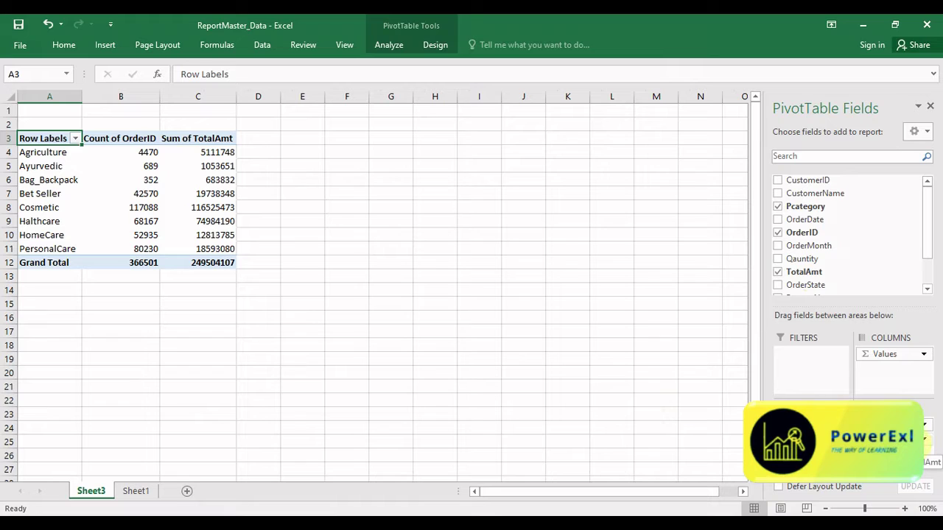
click(925, 442)
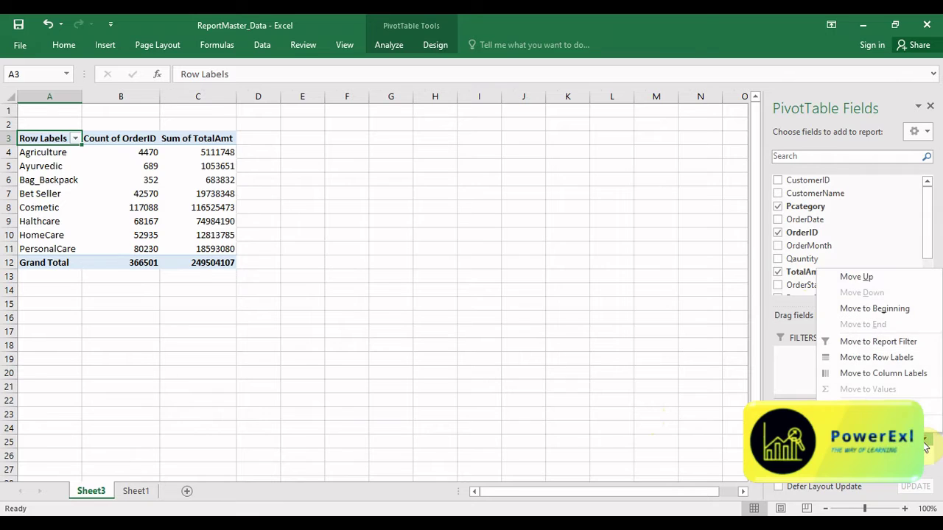
click(869, 424)
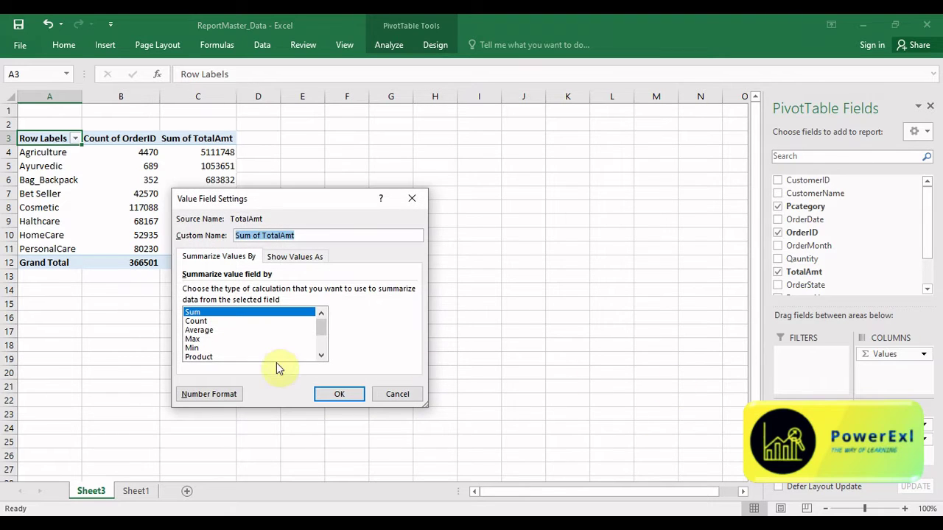
click(200, 322)
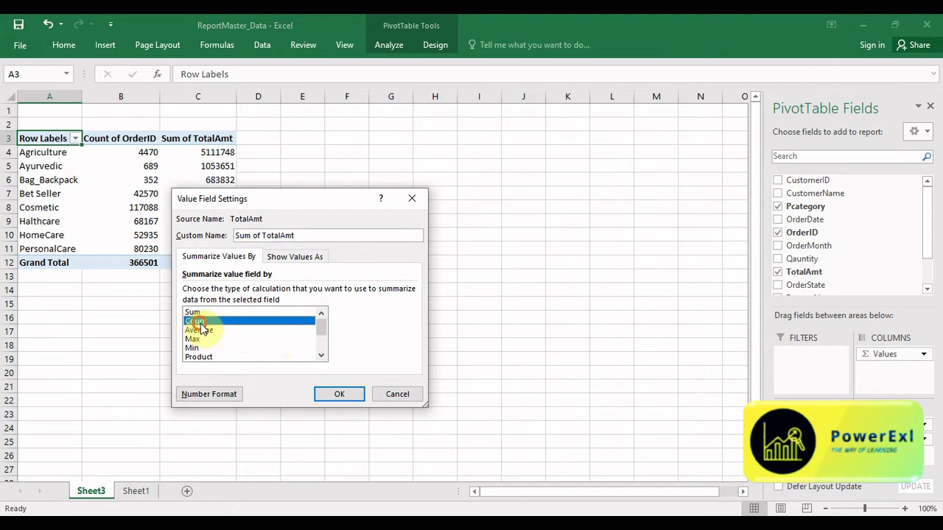
click(333, 394)
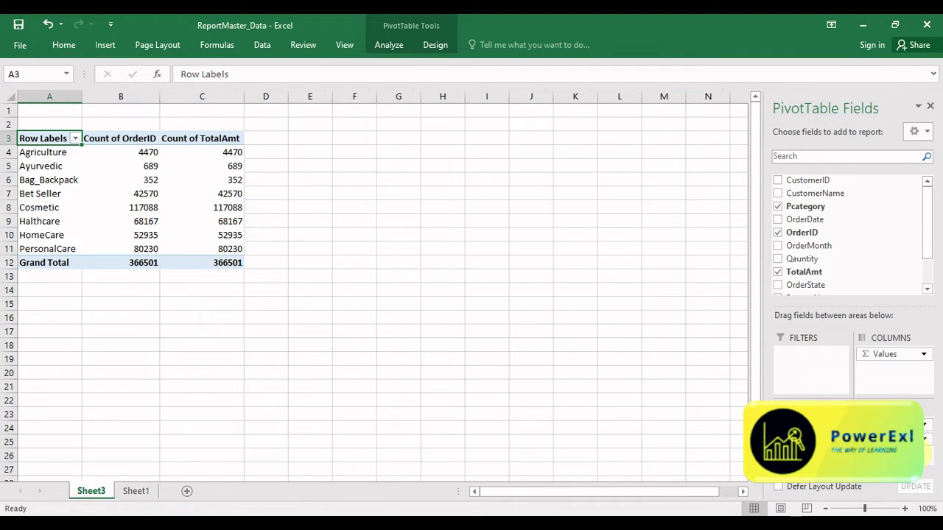
- Change the TotalAmt value field's summary calculation to Sum
click(924, 440)
click(904, 422)
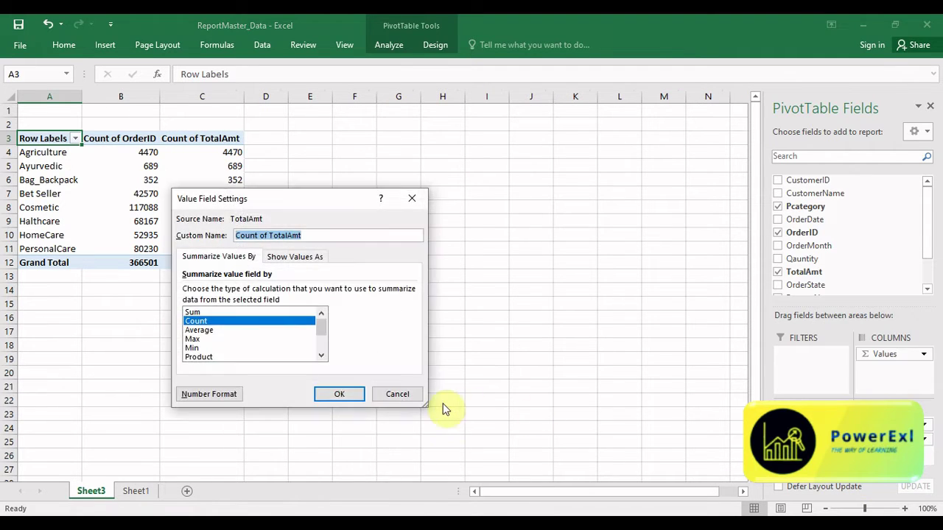
click(193, 313)
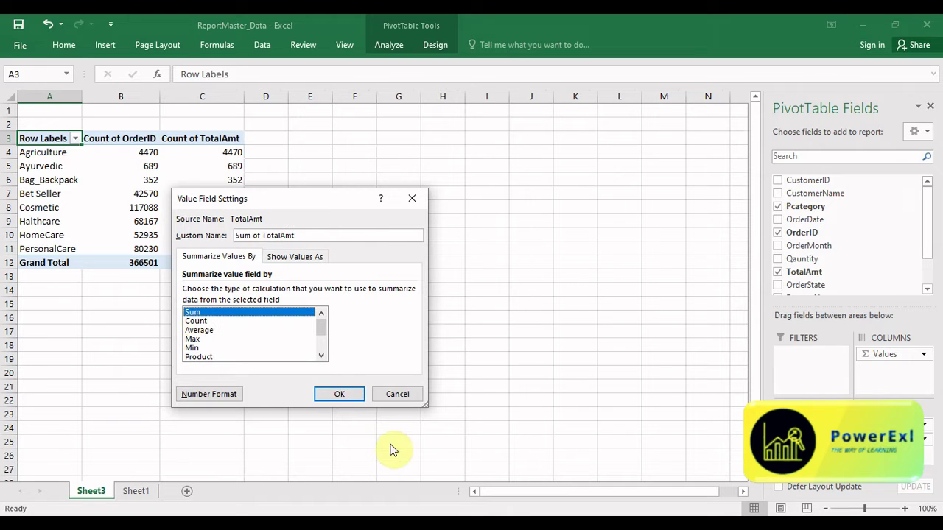
click(339, 394)
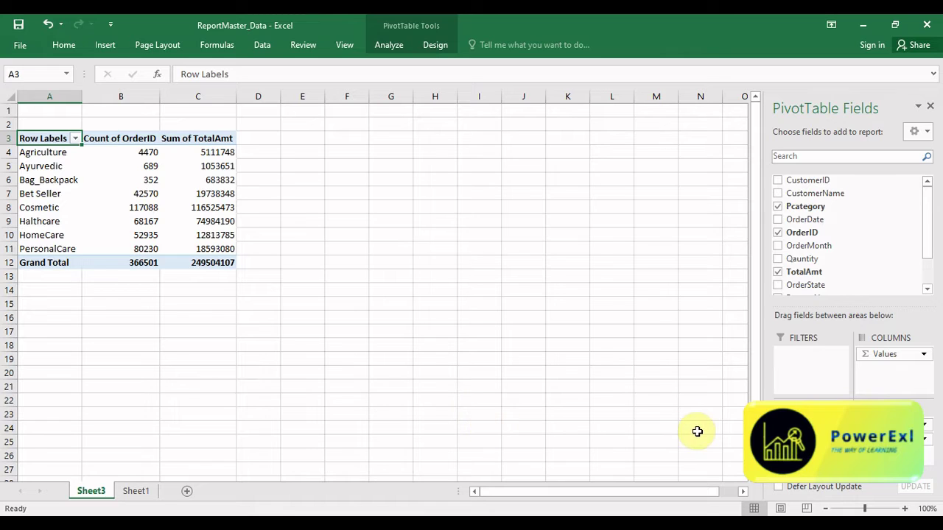
- Change the TotalAmt value field's summary calculation to Max
click(924, 440)
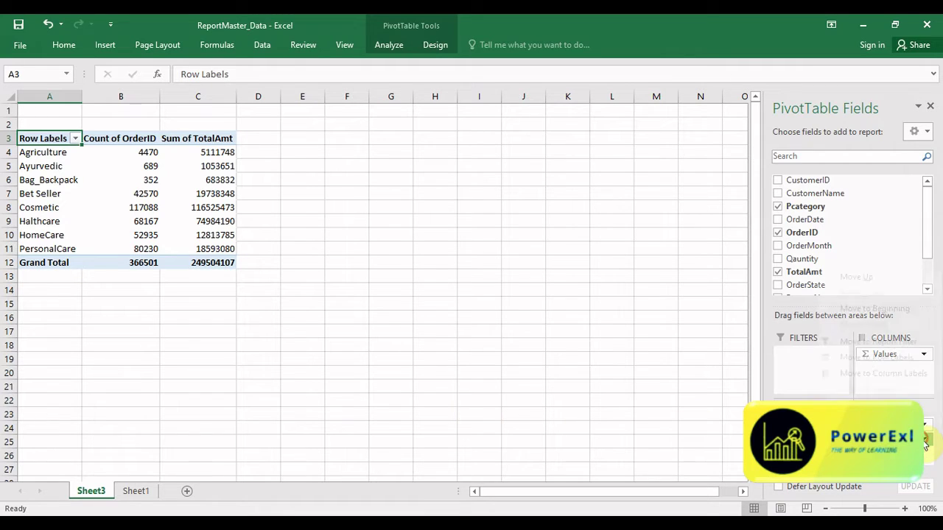
click(926, 425)
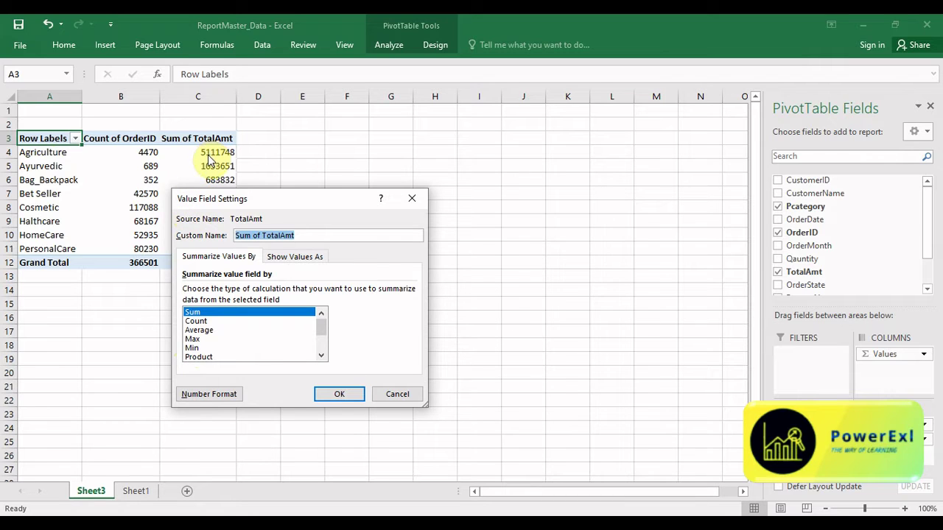
click(196, 339)
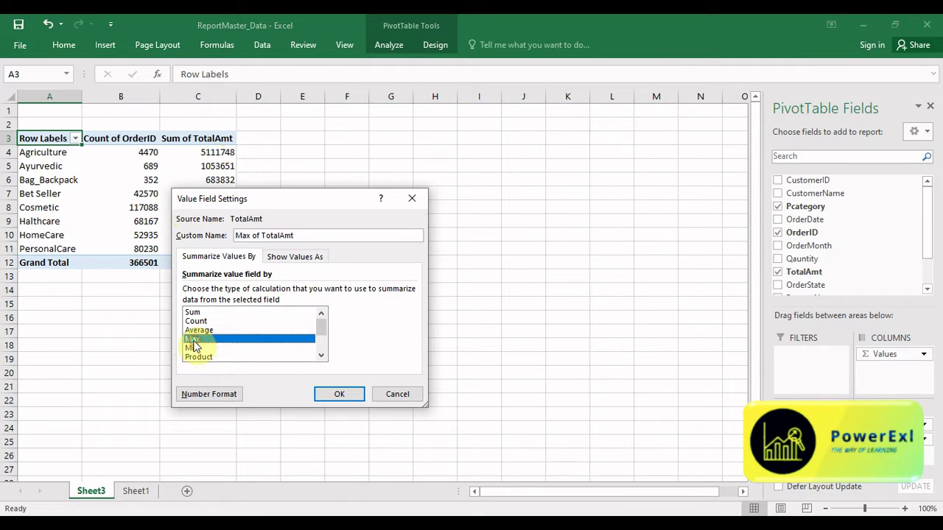
click(324, 394)
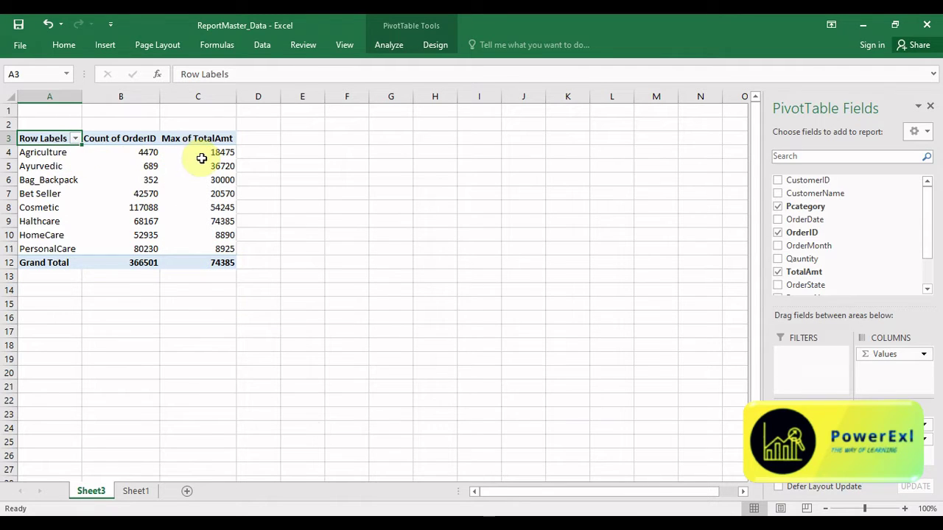
mouse_move(229, 159)
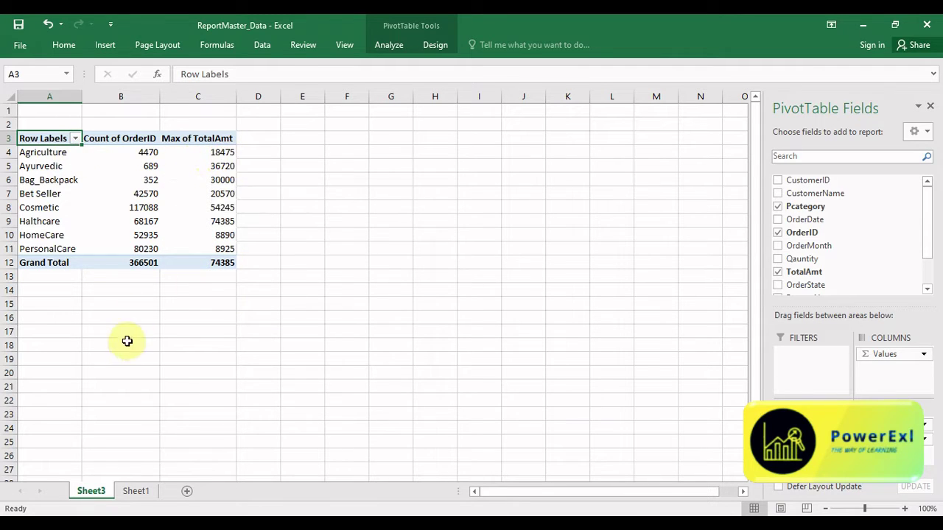
- Turn on filters for the order data's header row on Sheet1
click(134, 491)
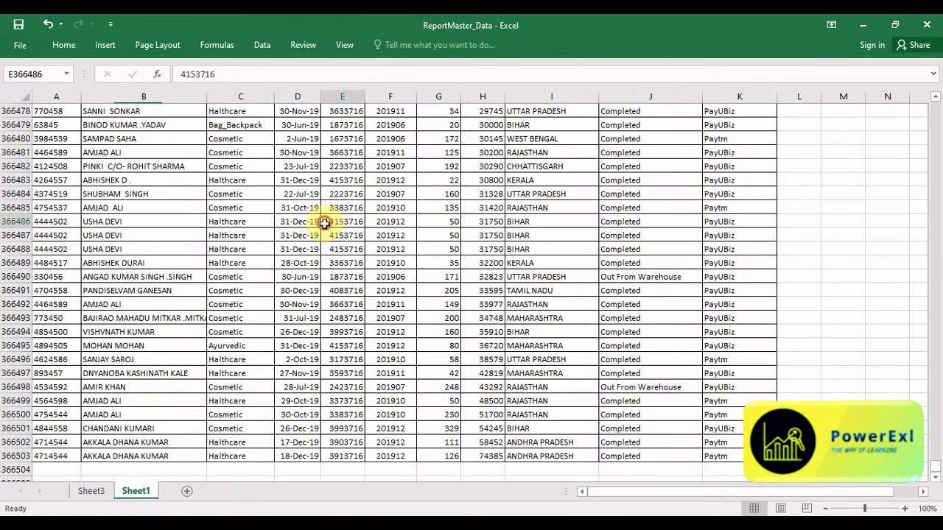
key(ctrl+Up)
key(Down)
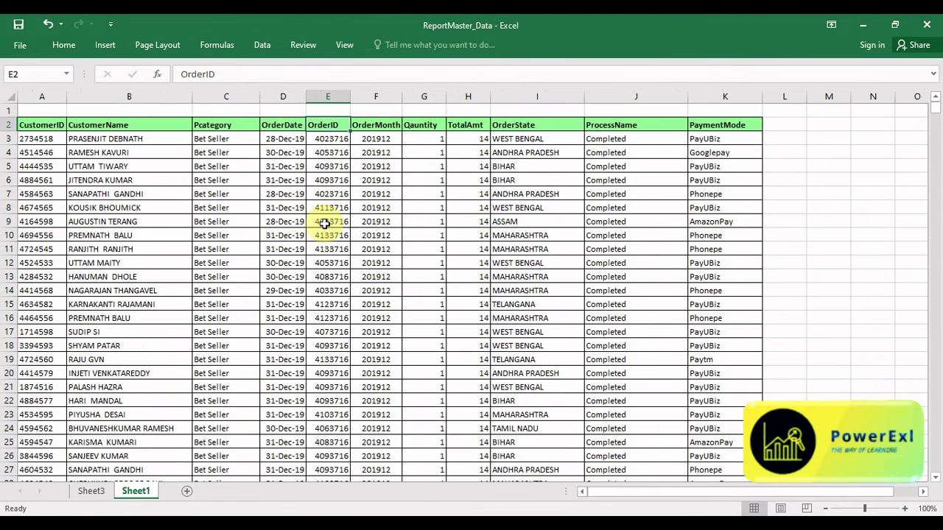
key(ctrl+shift+l)
- Filter the Pcategory column to only the Agriculture category
key(Left)
key(Left)
key(Left)
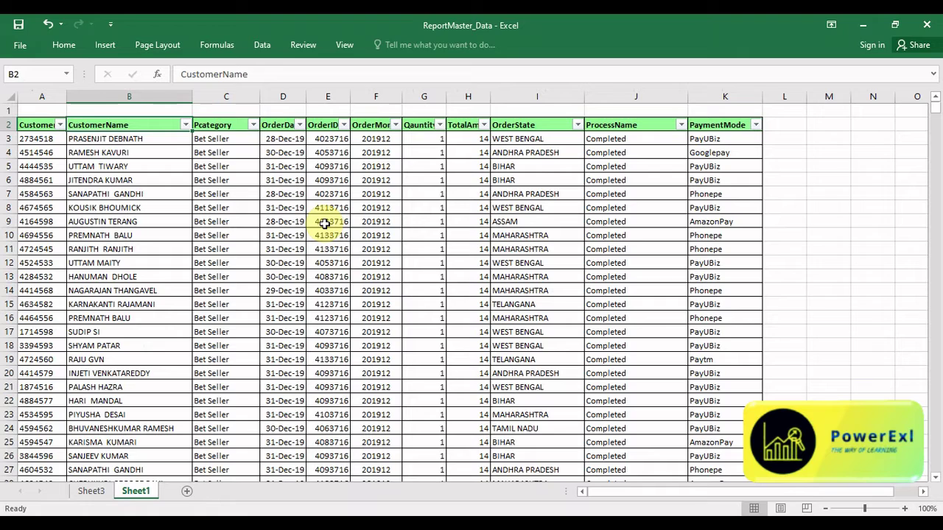
key(Right)
key(Left)
key(Right)
key(Right)
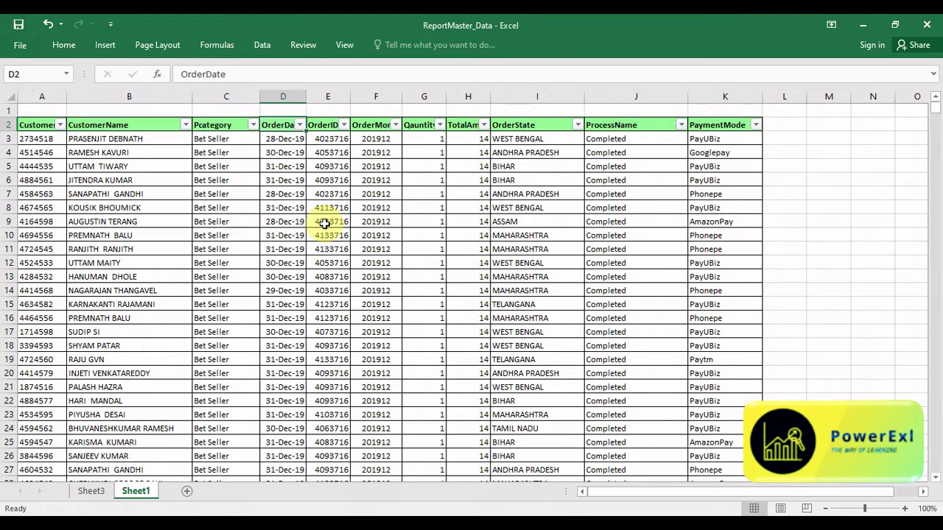
key(Left)
key(alt+Down)
key(Down)
key(Down)
key(Up)
key(space)
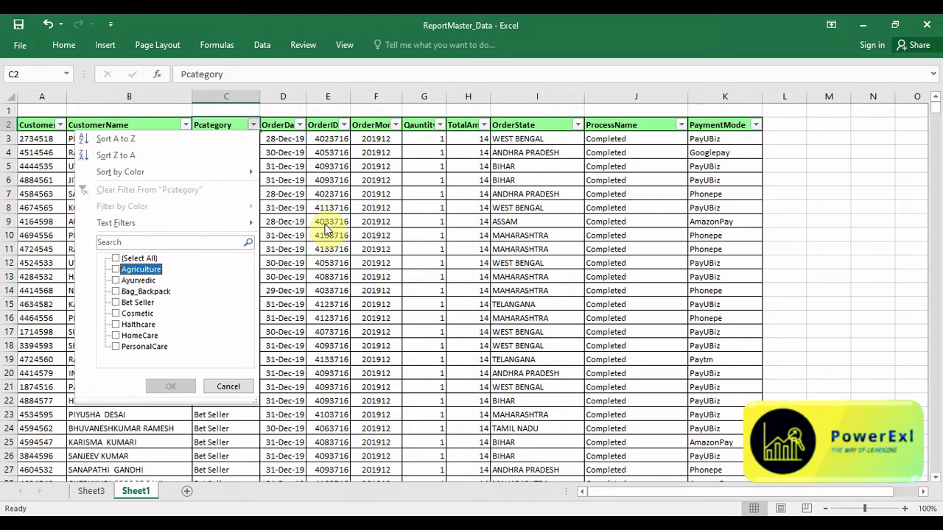
key(Down)
key(space)
key(Return)
- Check the largest TotalAmt value listed in the column filter for the Agriculture orders
key(Right)
key(Right)
key(Right)
key(Right)
key(Right)
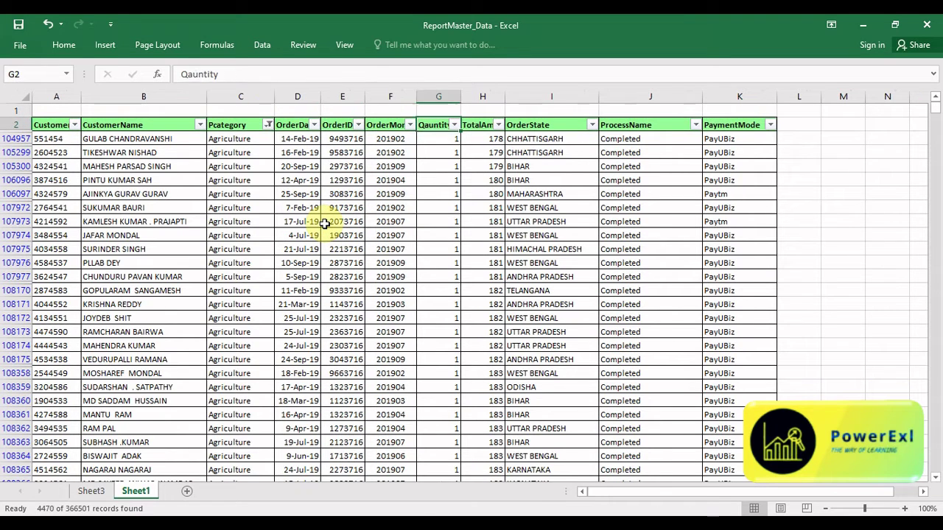
key(alt+Down)
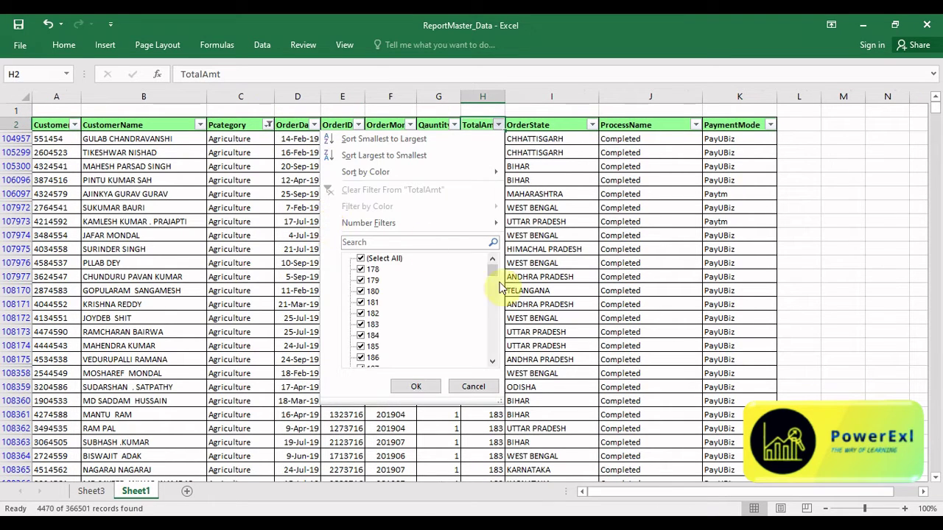
drag(492, 270, 481, 364)
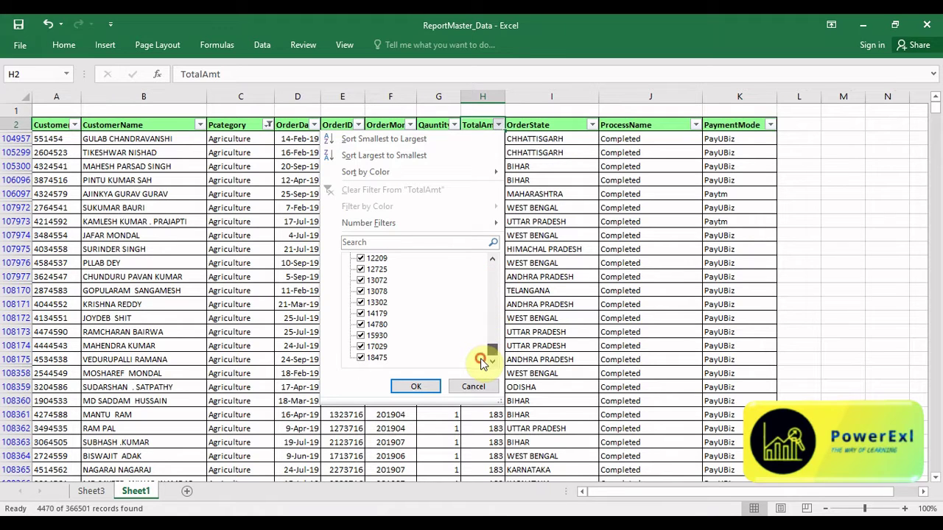
click(434, 388)
- Summarize the TotalAmt value field by Min in the PivotTable on Sheet3
click(92, 491)
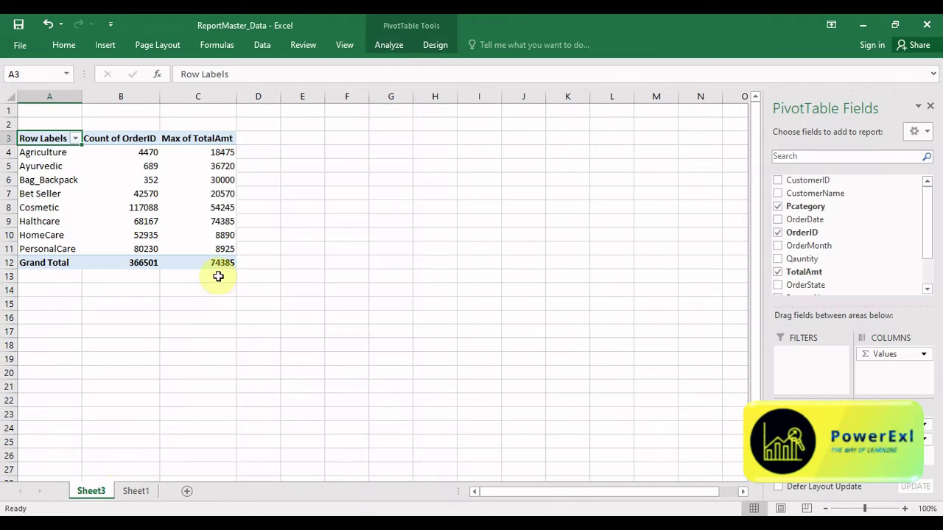
click(215, 180)
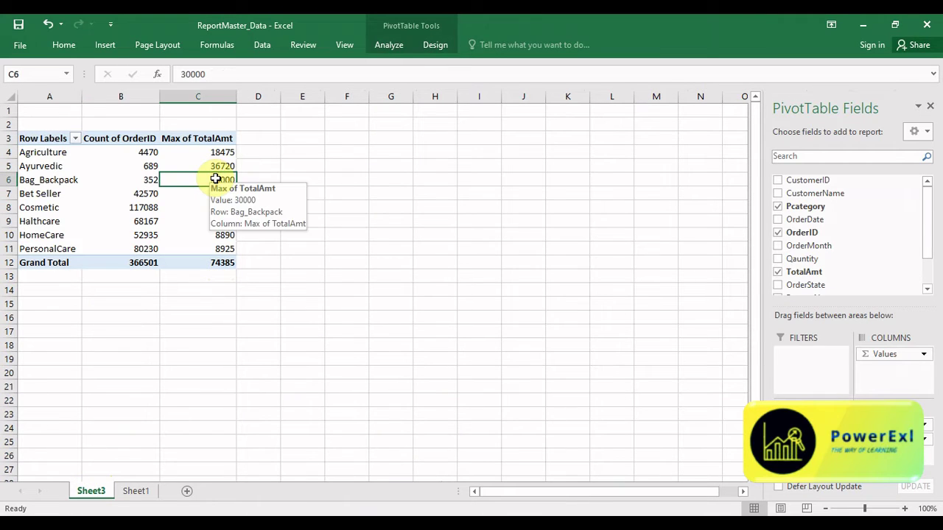
click(924, 439)
click(854, 424)
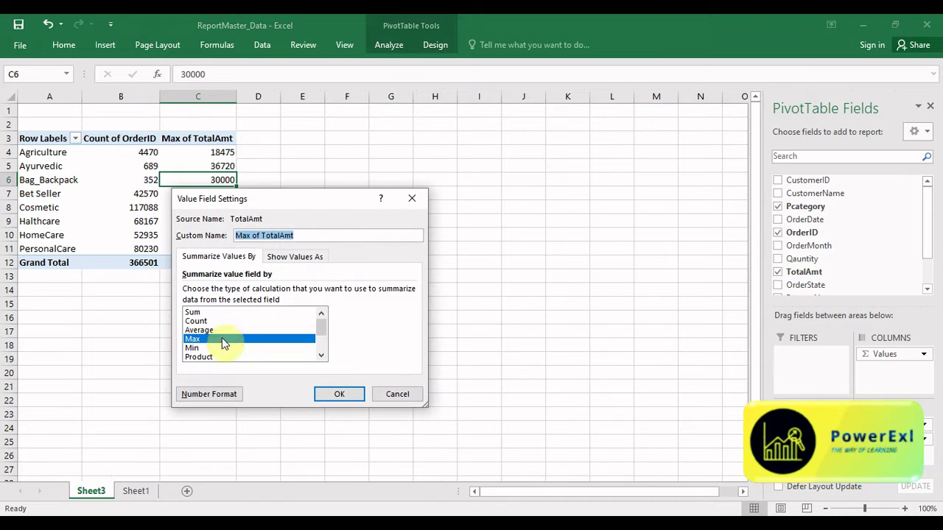
click(199, 357)
click(193, 347)
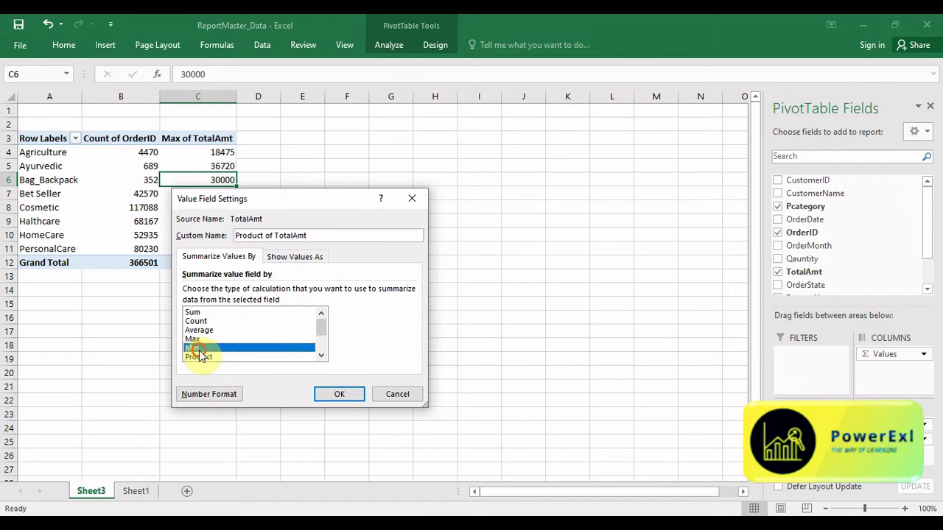
click(331, 392)
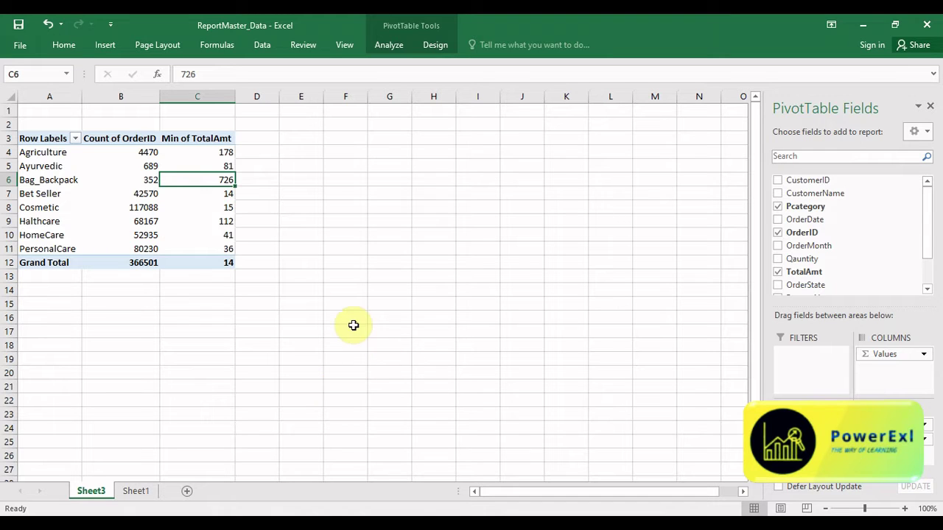
- Remove the TotalAmt value field from the PivotTable
click(139, 203)
click(166, 179)
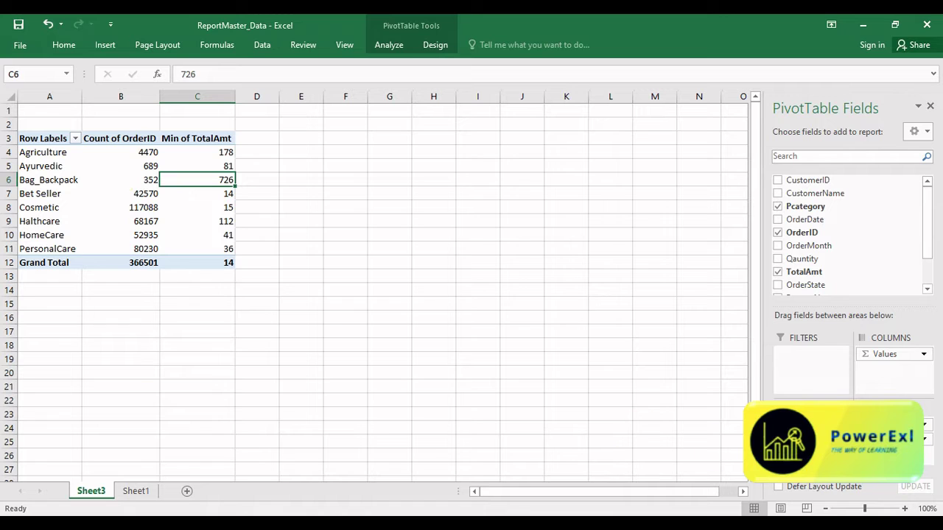
drag(883, 441, 862, 267)
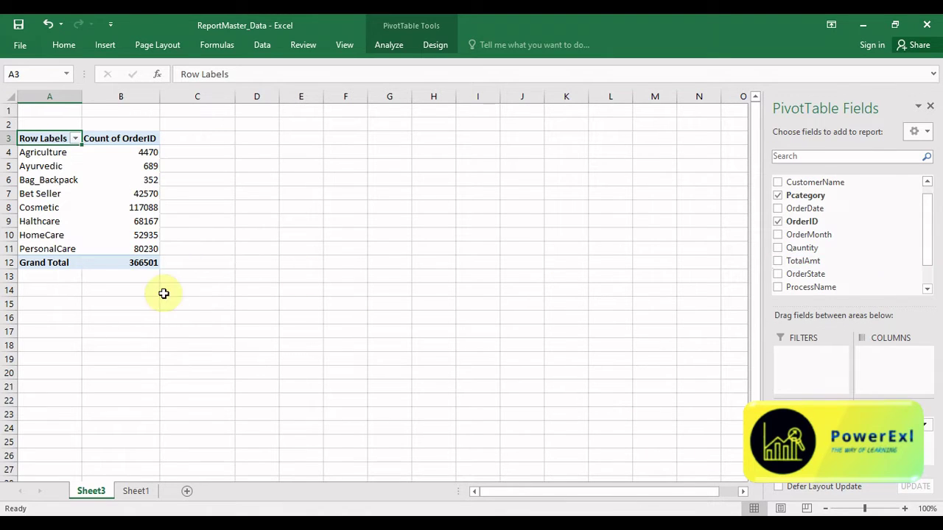
- Add OrderMonth as the PivotTable's column field and OrderState as its report filter
click(121, 219)
click(121, 181)
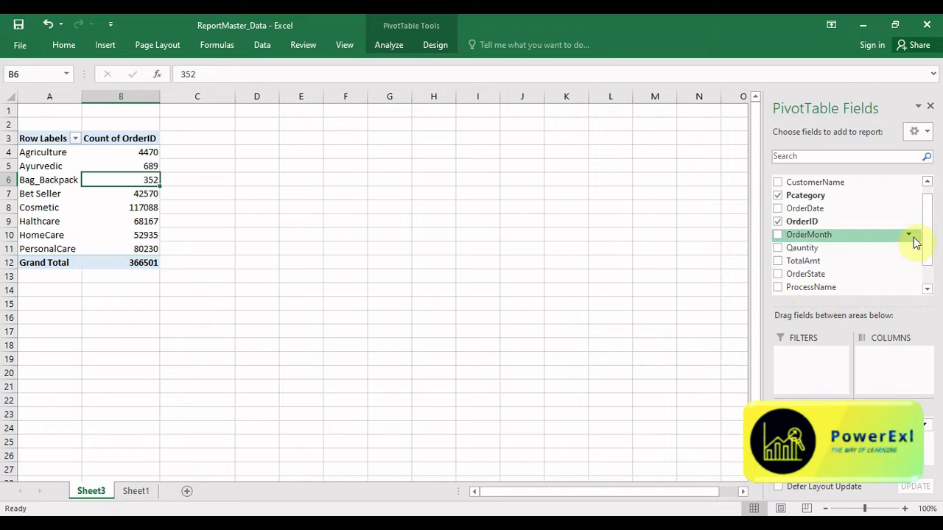
drag(928, 229, 928, 240)
drag(929, 239, 929, 263)
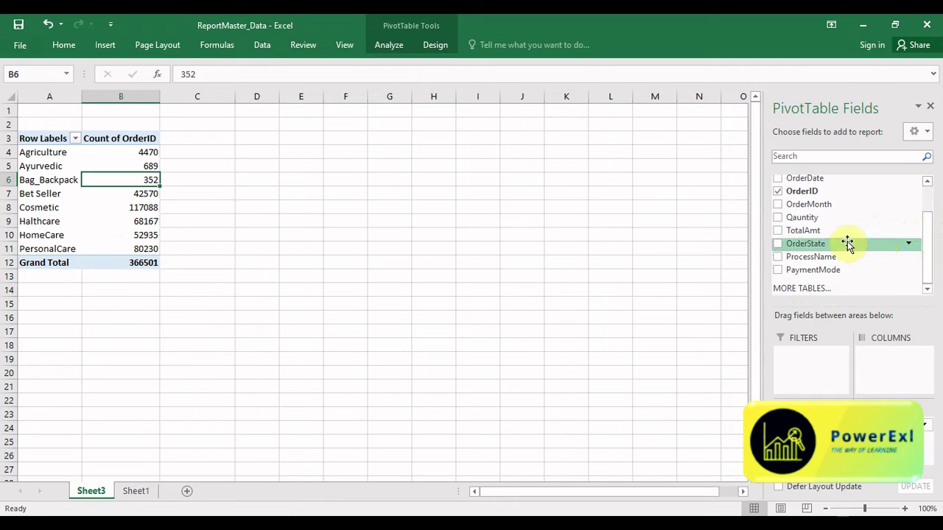
drag(818, 206, 882, 354)
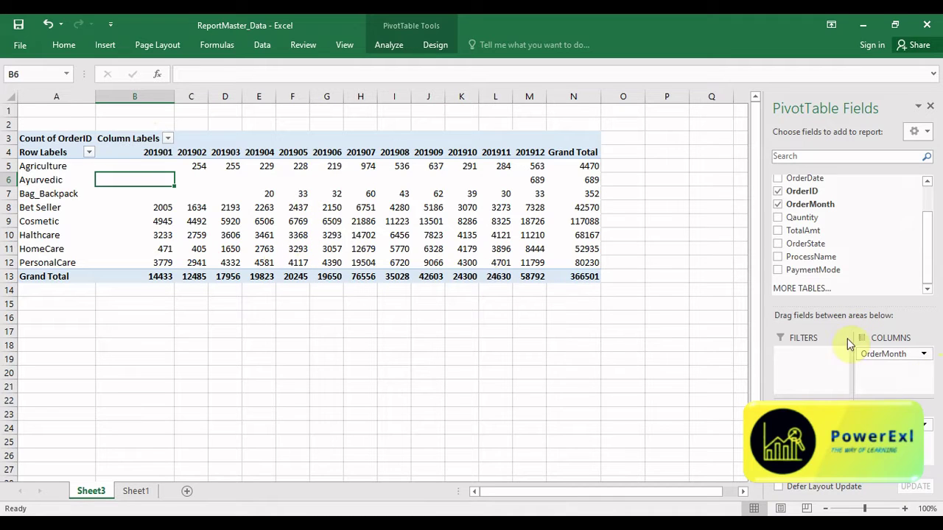
drag(814, 247, 808, 359)
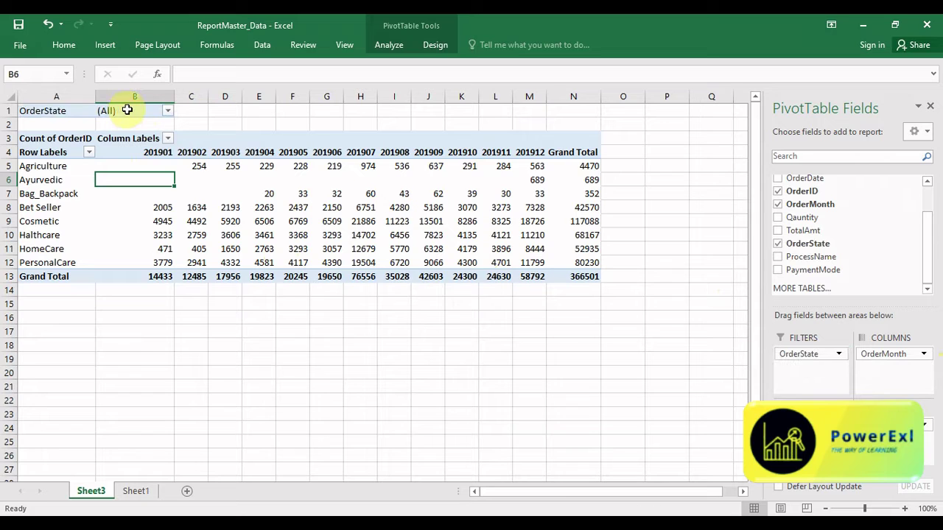
- Filter the PivotTable's OrderState to CHANDIGARH
click(179, 112)
click(168, 111)
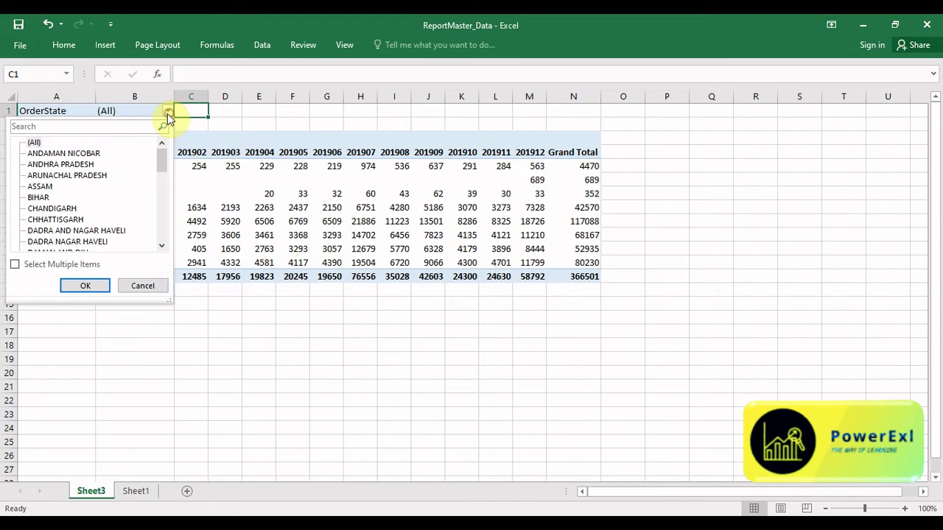
click(65, 209)
click(81, 283)
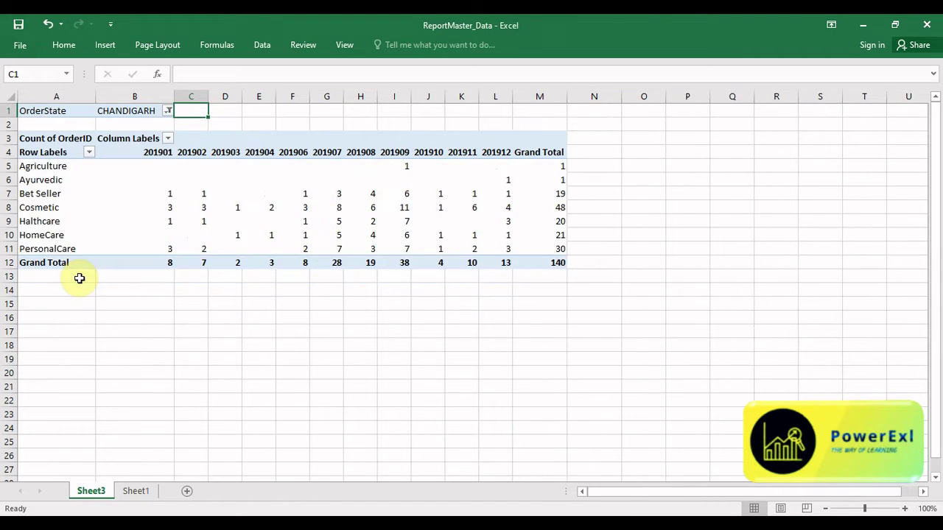
- Allow multiple items in the OrderState filter and include CHHATTISGARH as well
click(167, 112)
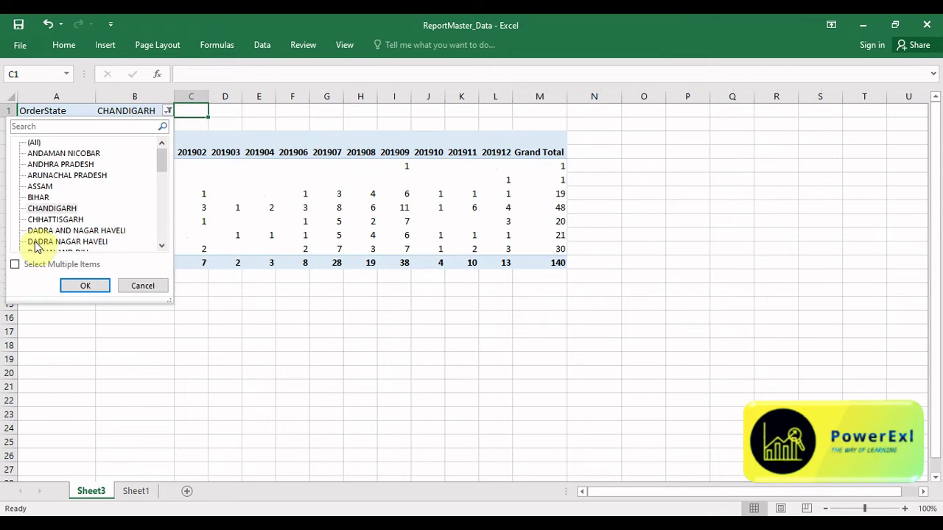
click(16, 264)
click(33, 219)
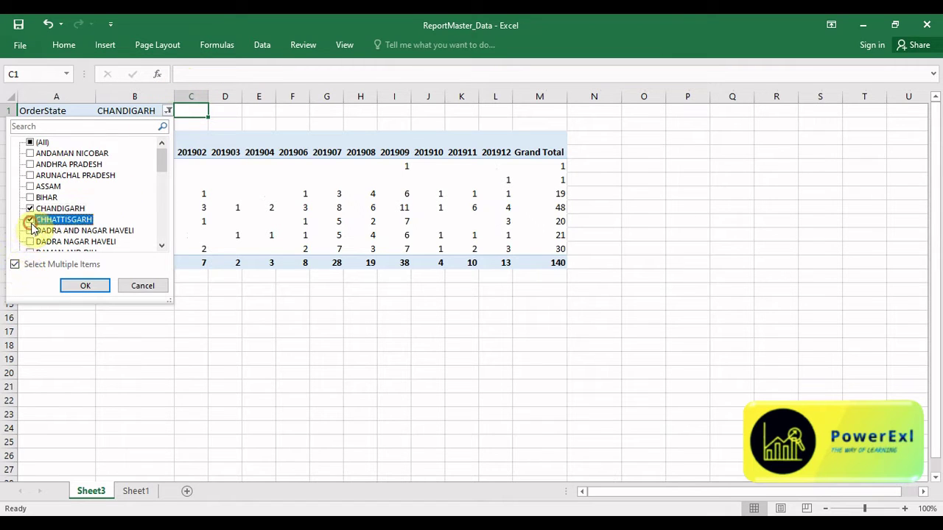
click(79, 285)
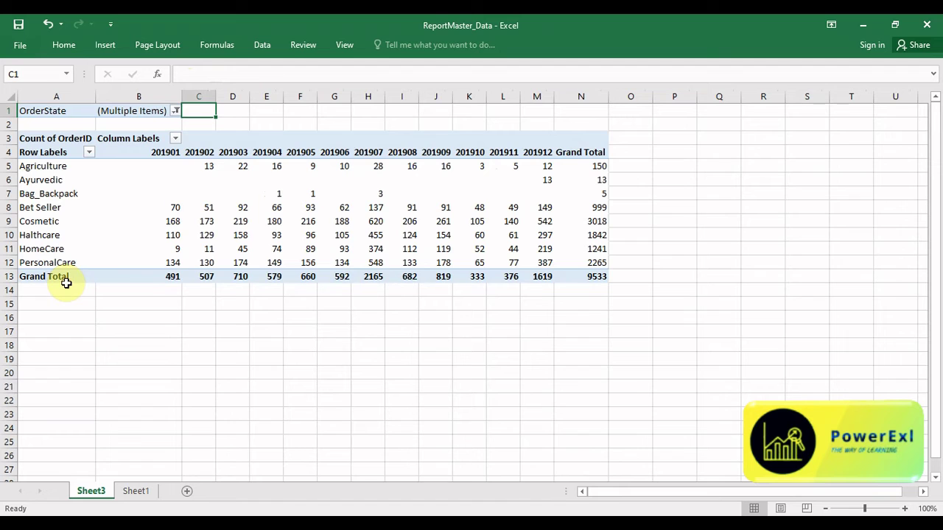
- Reset the OrderState filter to all states and turn off multiple-item selection
click(171, 111)
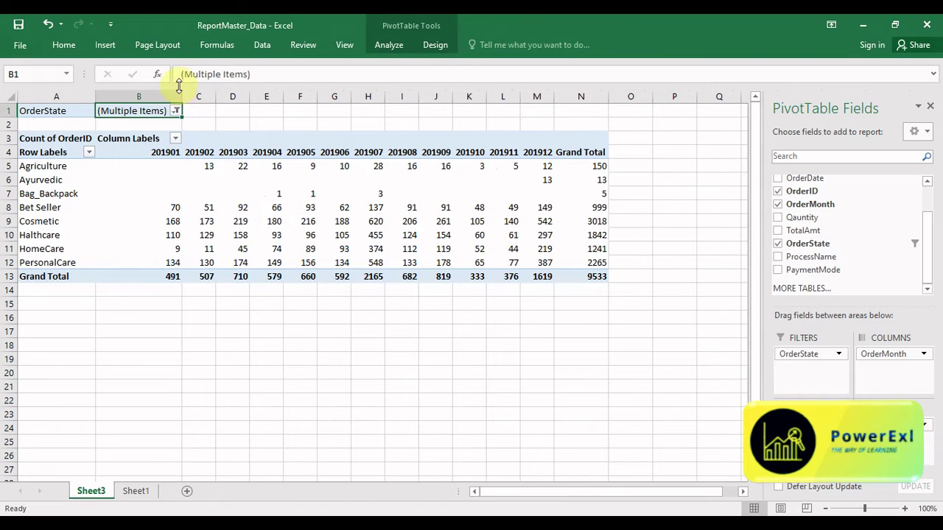
click(176, 111)
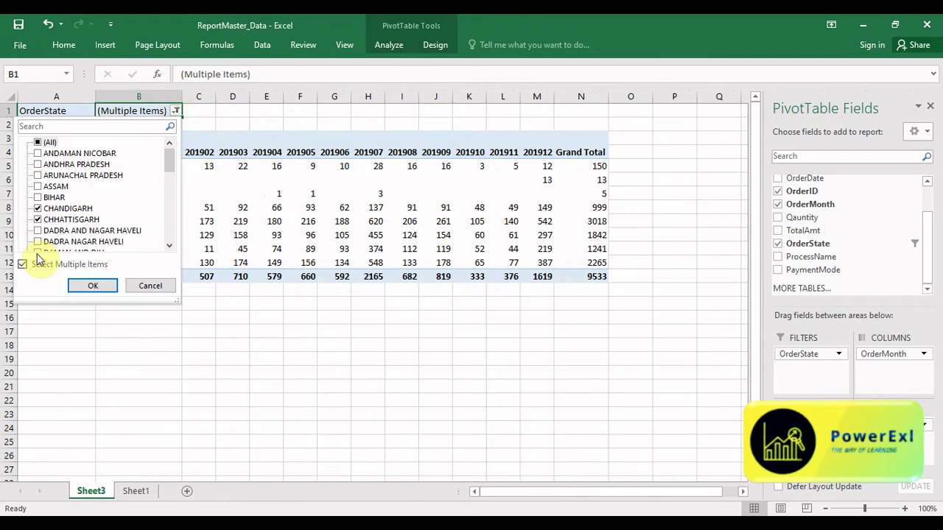
click(37, 144)
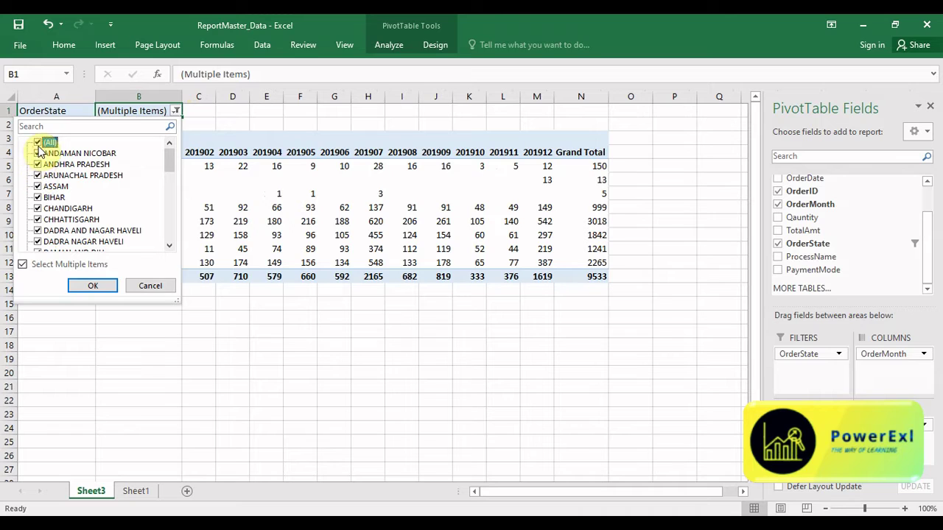
click(22, 265)
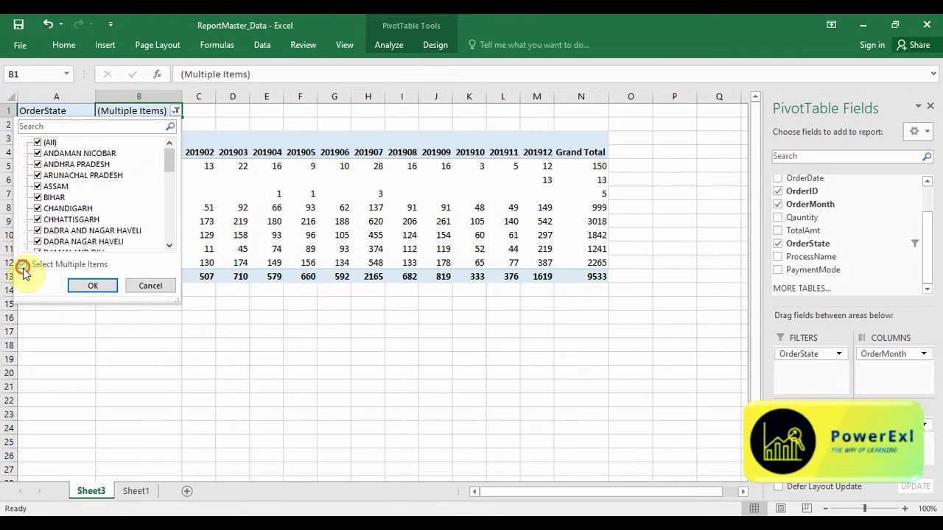
click(94, 283)
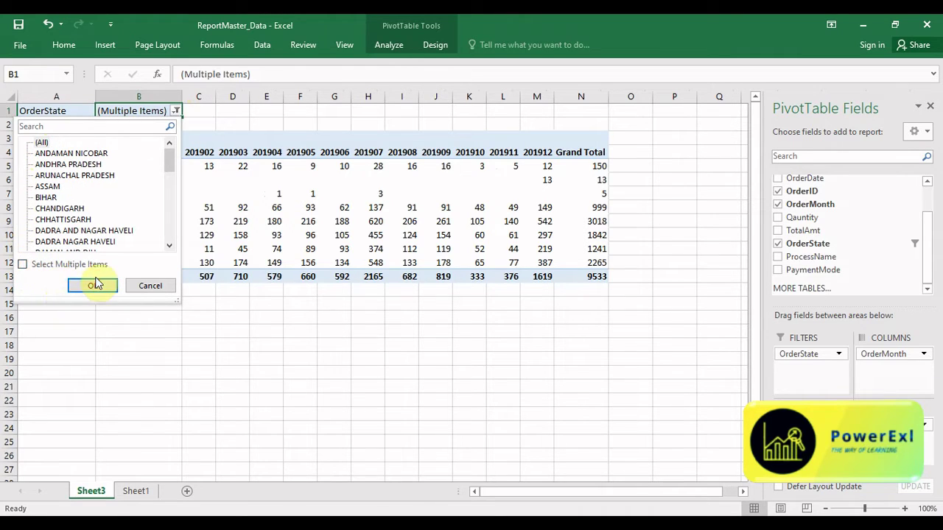
click(229, 234)
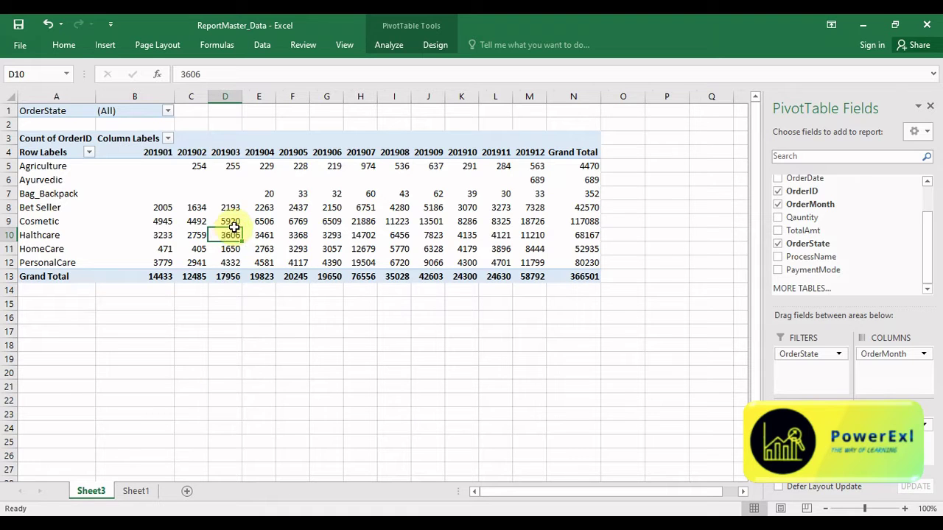
- Rename the PivotTable's Row Labels heading to ProductCategory
click(65, 154)
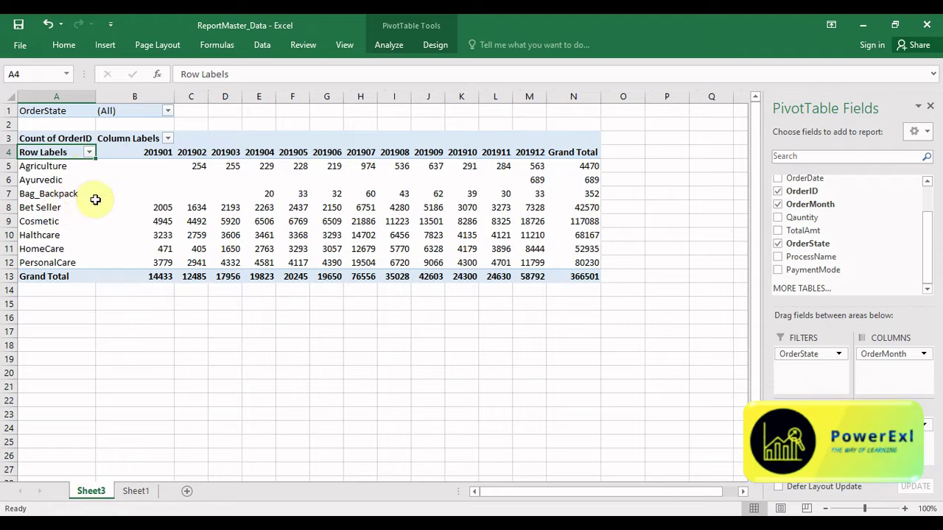
key(F2)
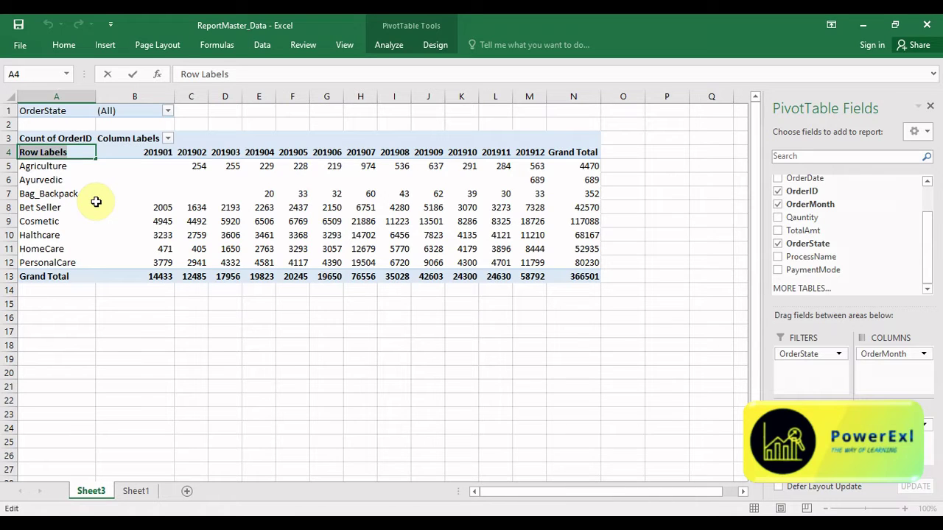
key(shift+Home)
text(Pro)
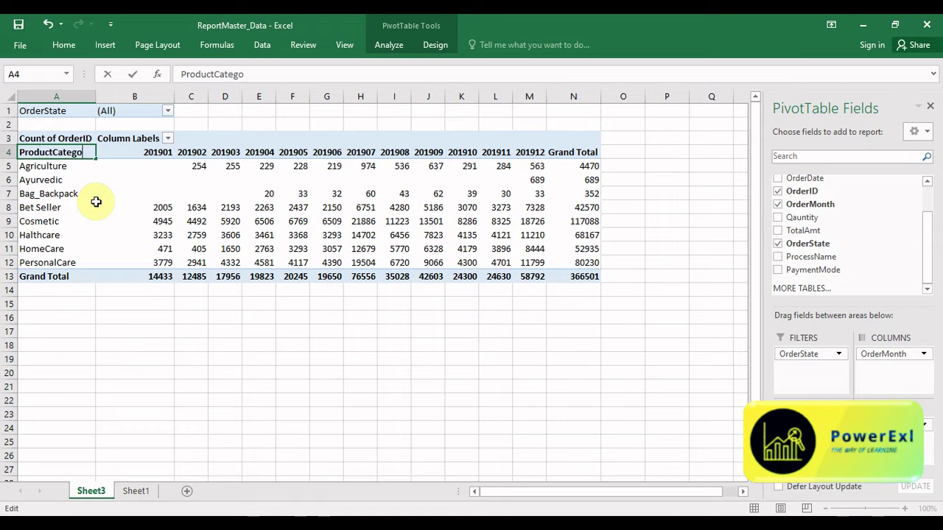
key(Return)
- Rename the PivotTable's Column Labels heading to SaleMonth
key(Up)
key(Right)
key(Up)
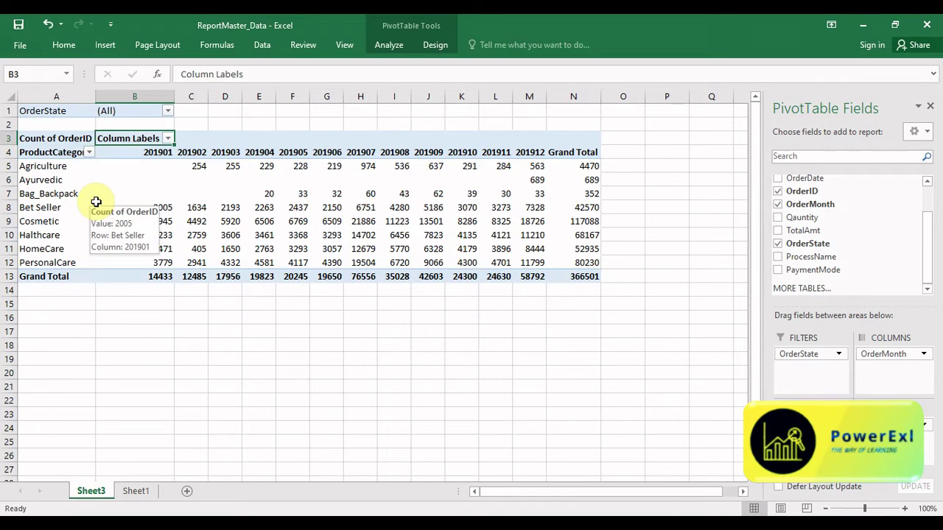
text(SaleMonth)
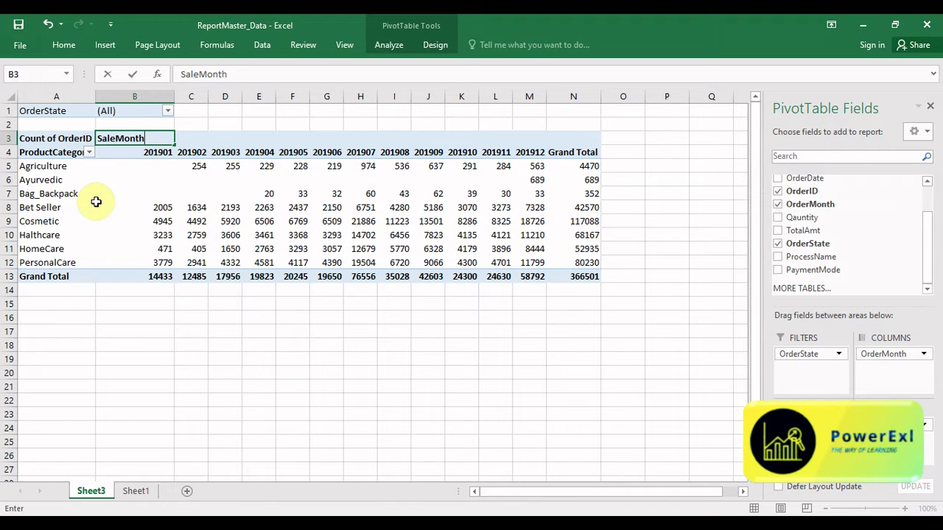
key(Return)
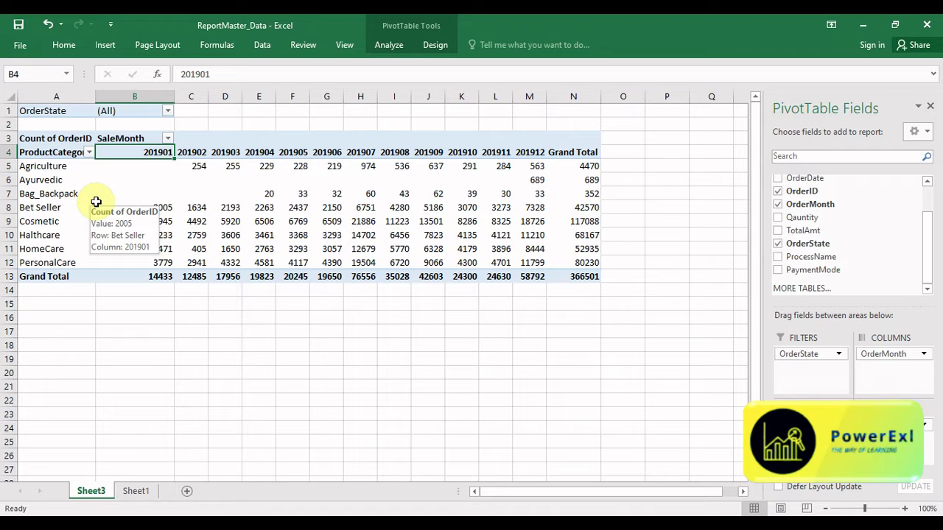
- Sort the PivotTable's month columns from largest to smallest
click(302, 155)
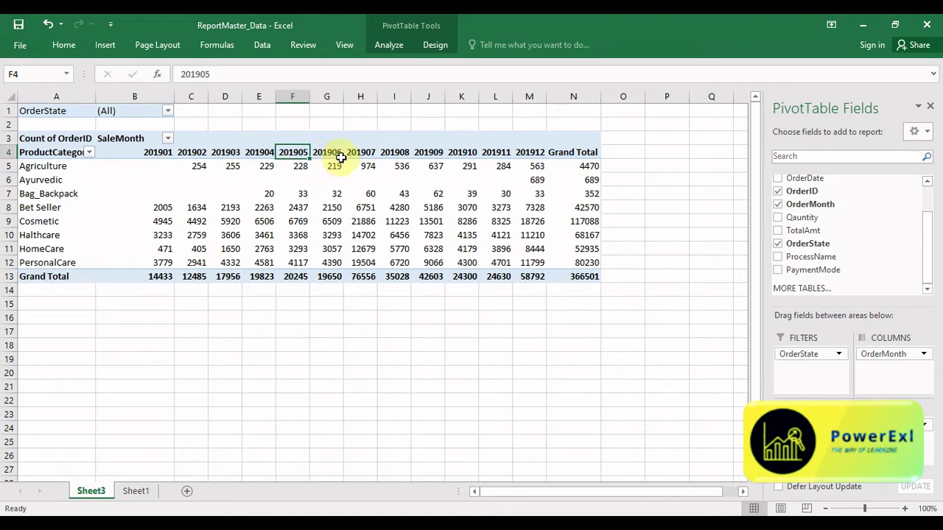
click(341, 153)
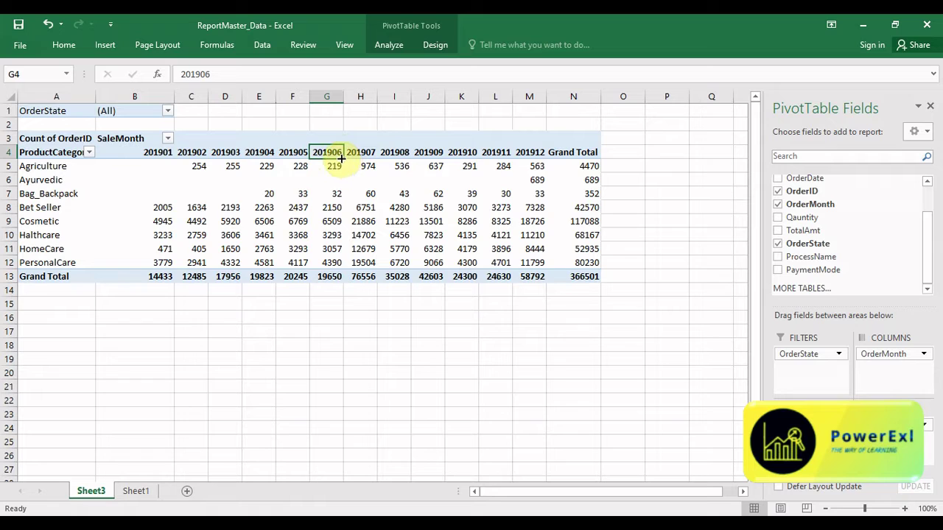
click(139, 152)
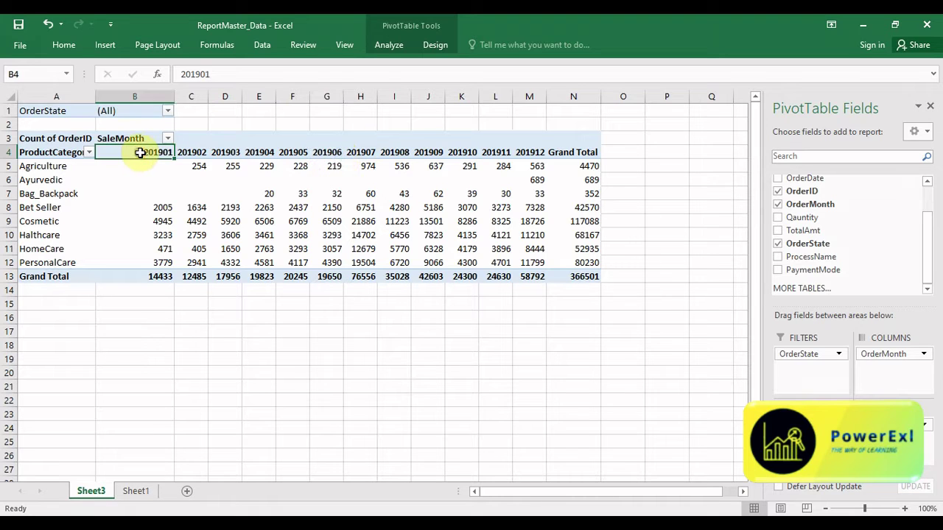
right_click(140, 153)
mouse_move(175, 232)
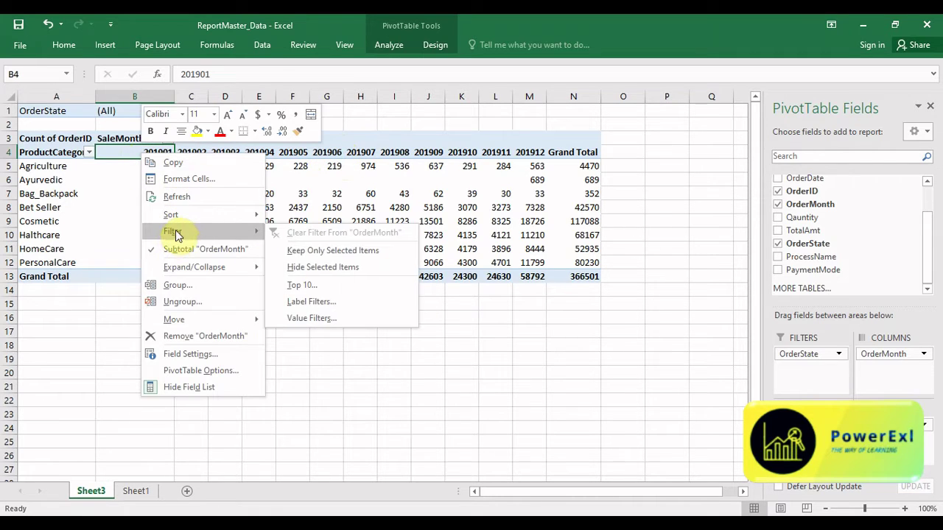
mouse_move(178, 214)
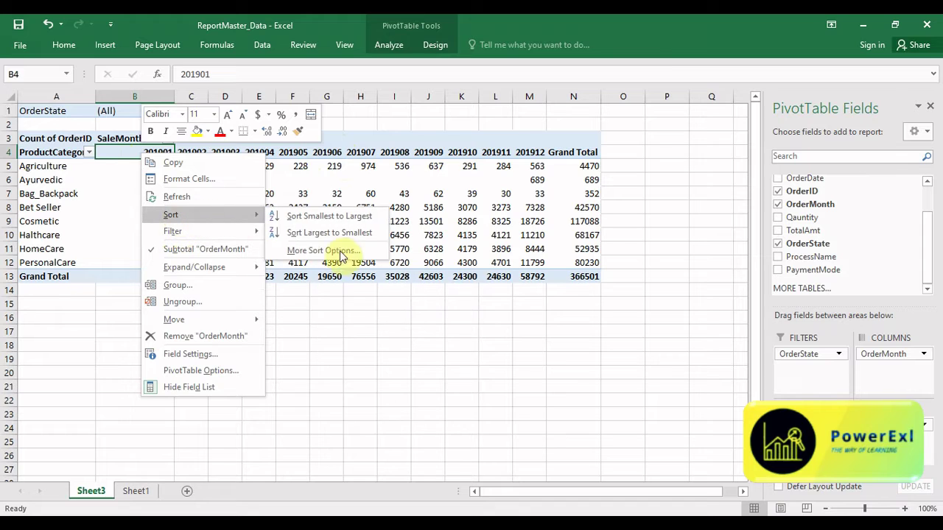
click(336, 233)
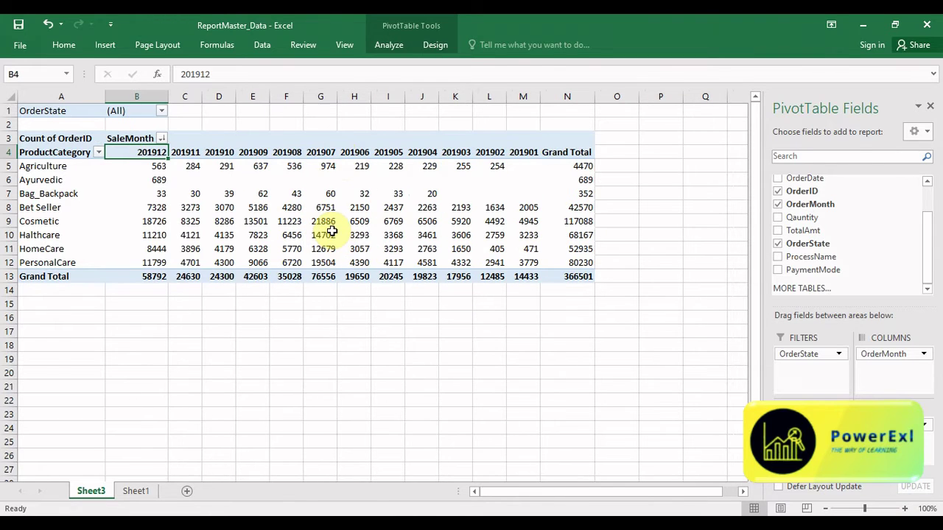
- Move the 201906 month column manually so it sits between 201910 and 201909
right_click(134, 152)
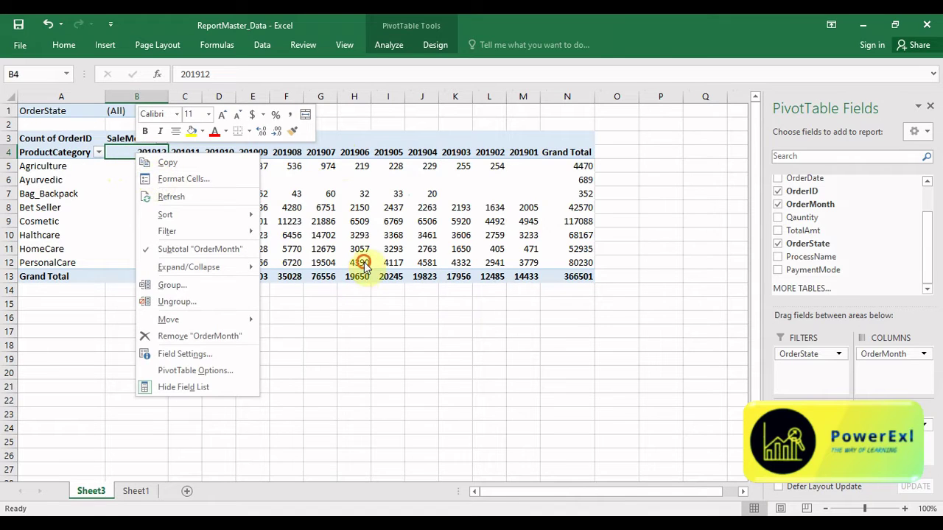
key(Escape)
click(358, 153)
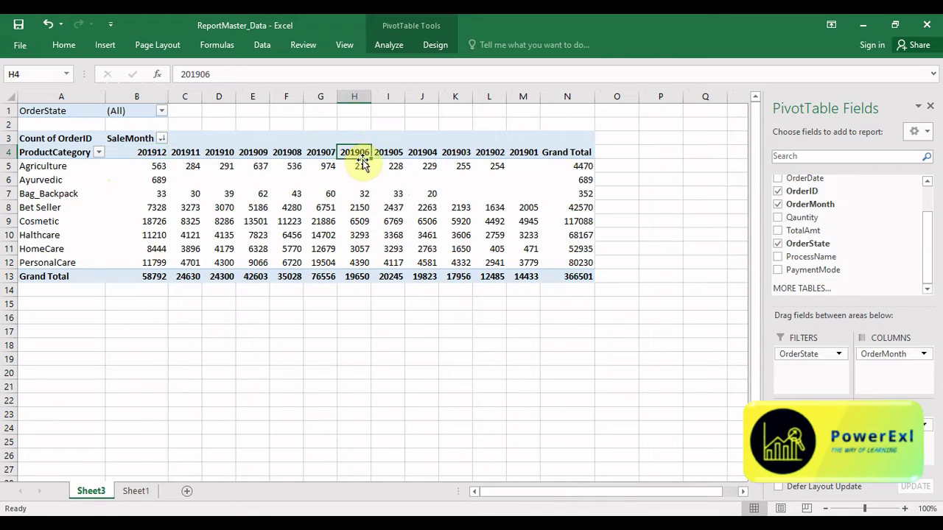
drag(362, 159, 240, 162)
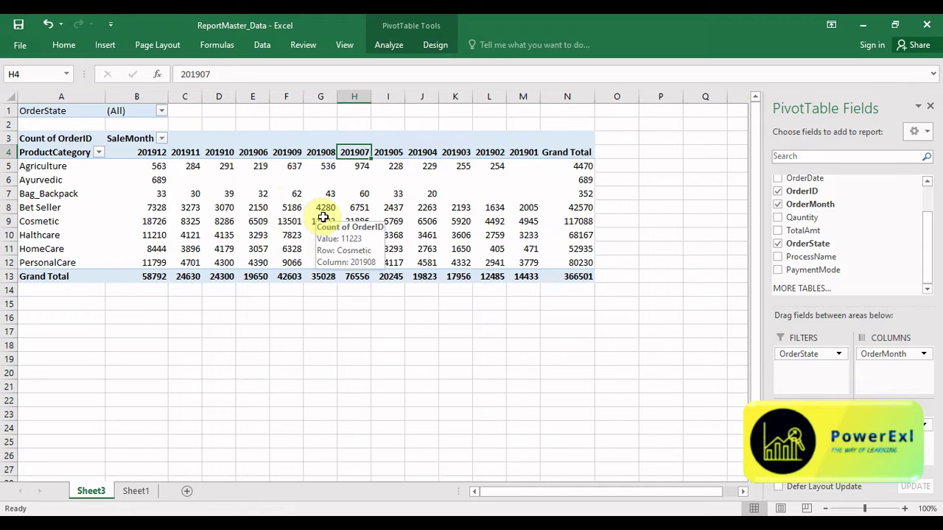
- Remove the OrderState report filter from the PivotTable
click(152, 153)
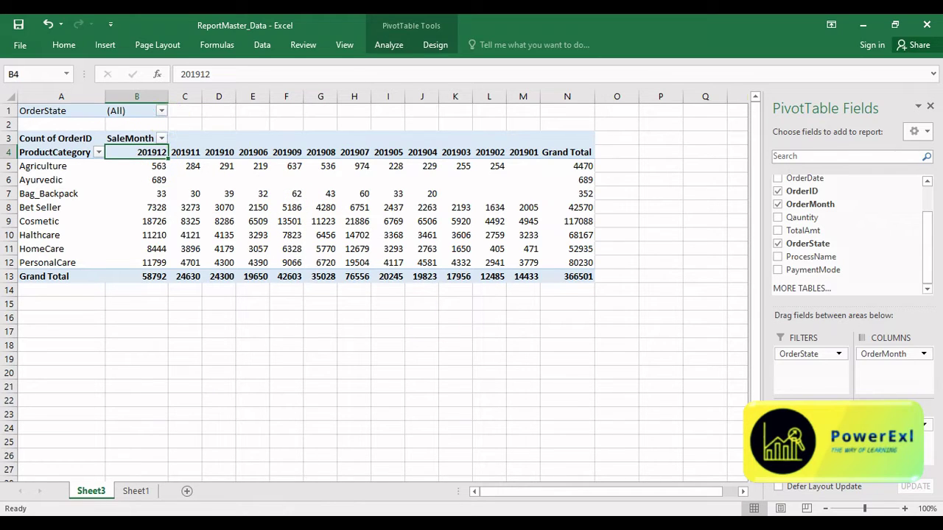
drag(807, 353, 857, 246)
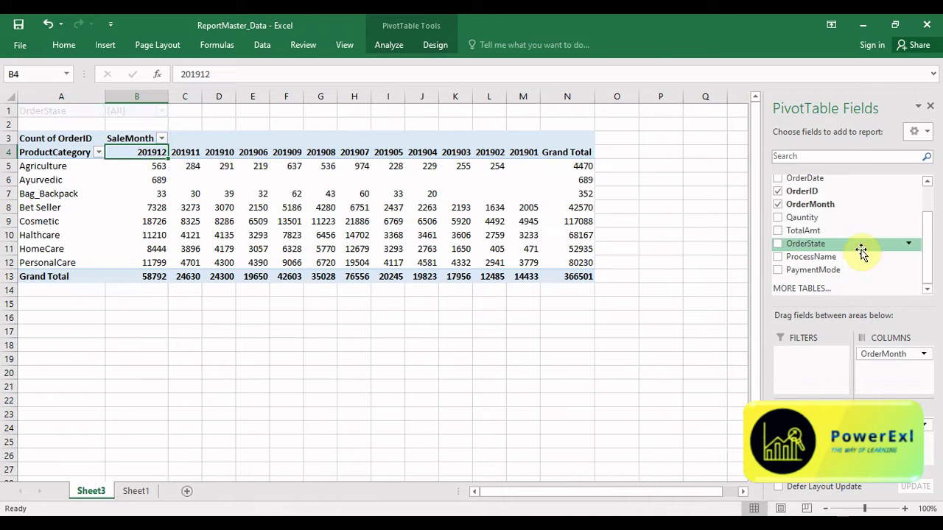
click(254, 221)
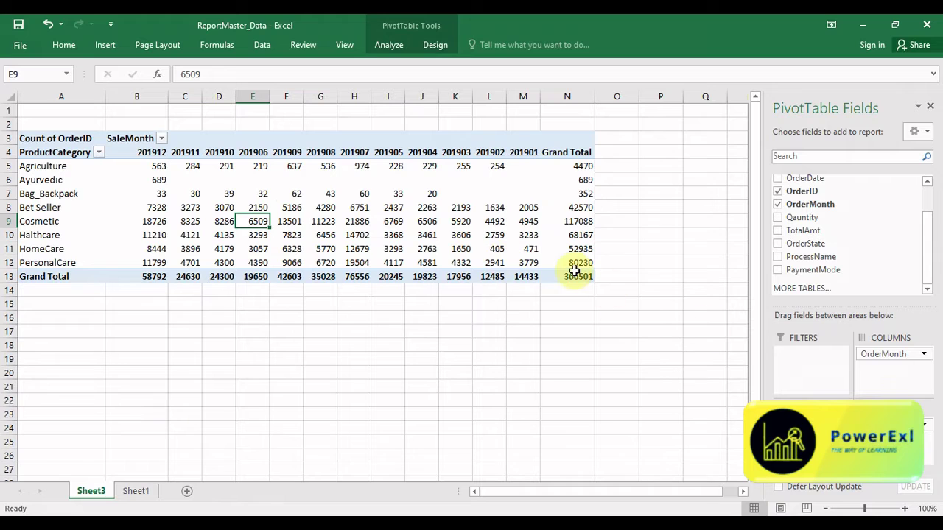
- Sort the product categories by their Grand Total from largest to smallest
click(582, 182)
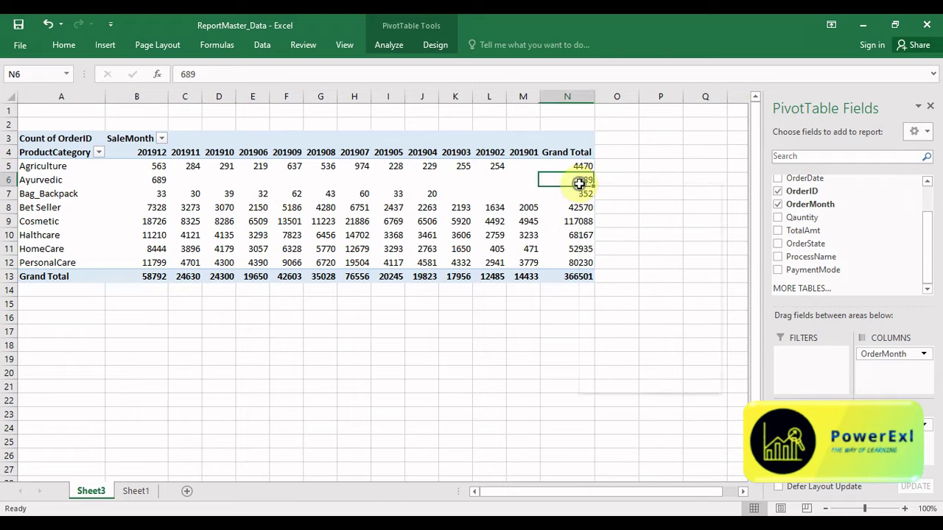
right_click(582, 181)
click(604, 265)
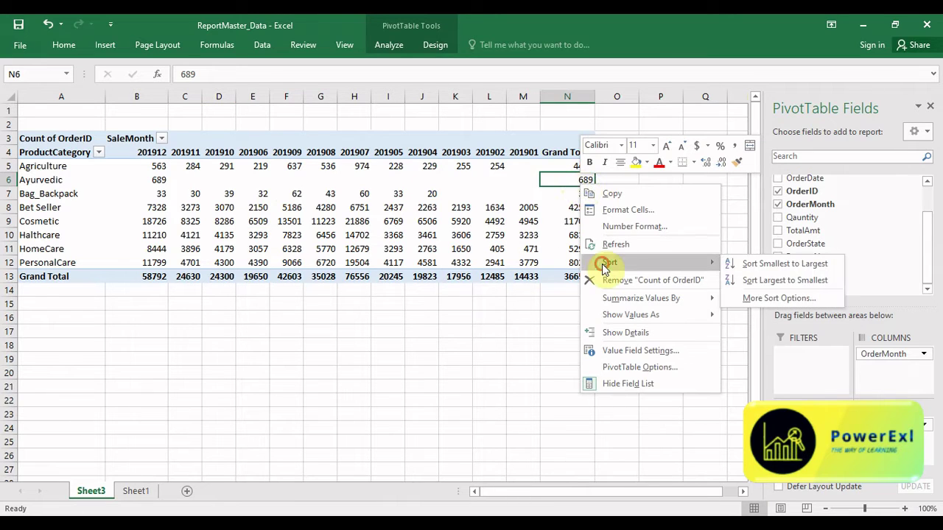
click(766, 282)
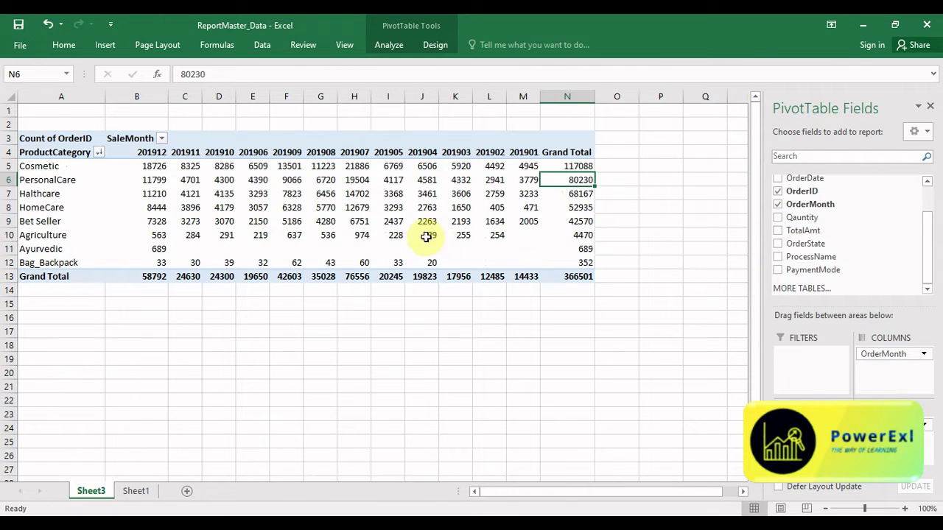
- Show the detail records behind the Halthcare order count for 201901 on a new sheet
click(578, 283)
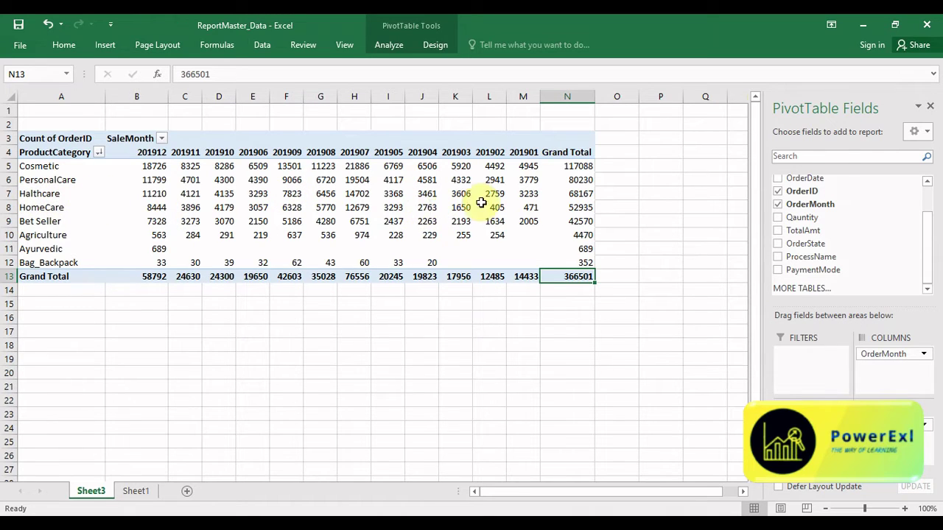
click(531, 194)
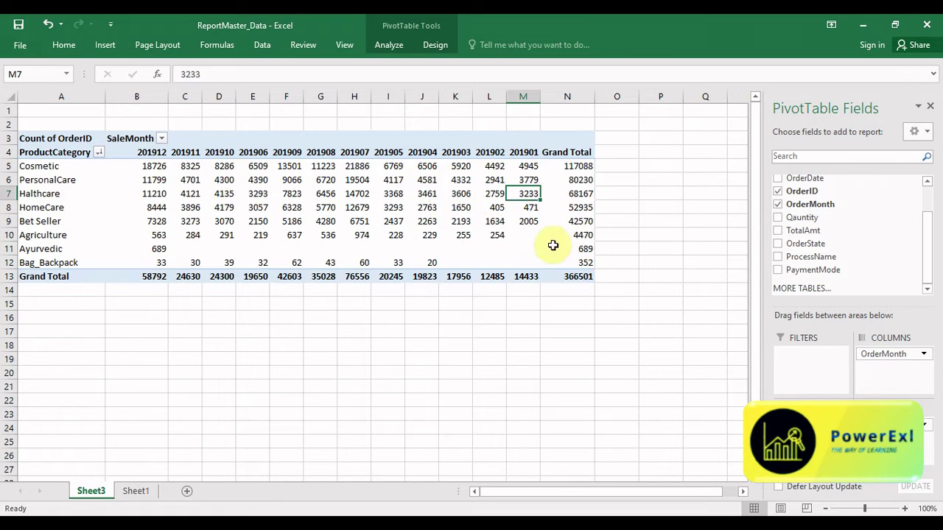
double_click(525, 197)
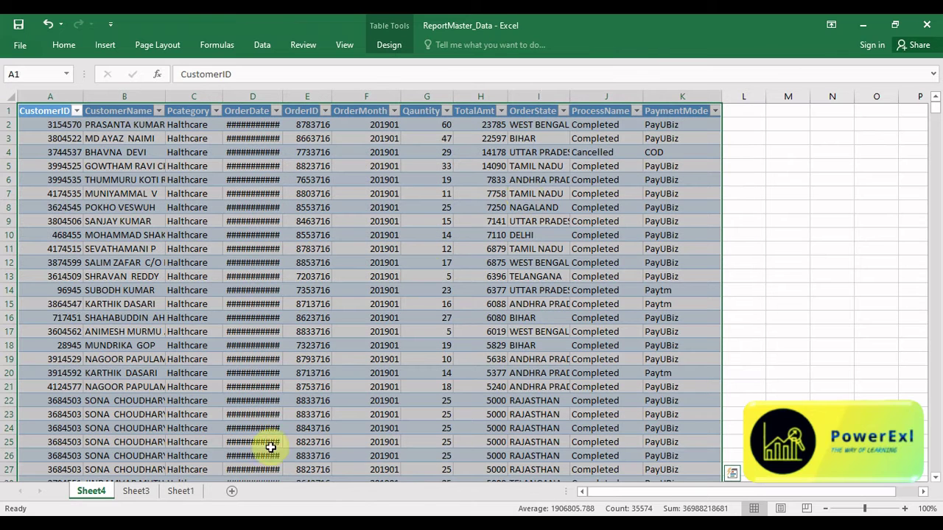
- Delete the new sheet with the Halthcare detail records
right_click(104, 495)
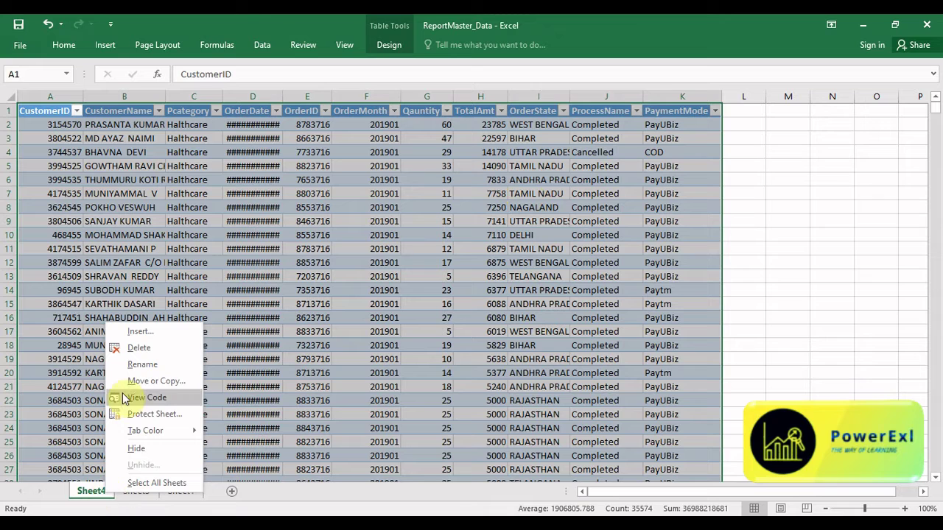
click(138, 348)
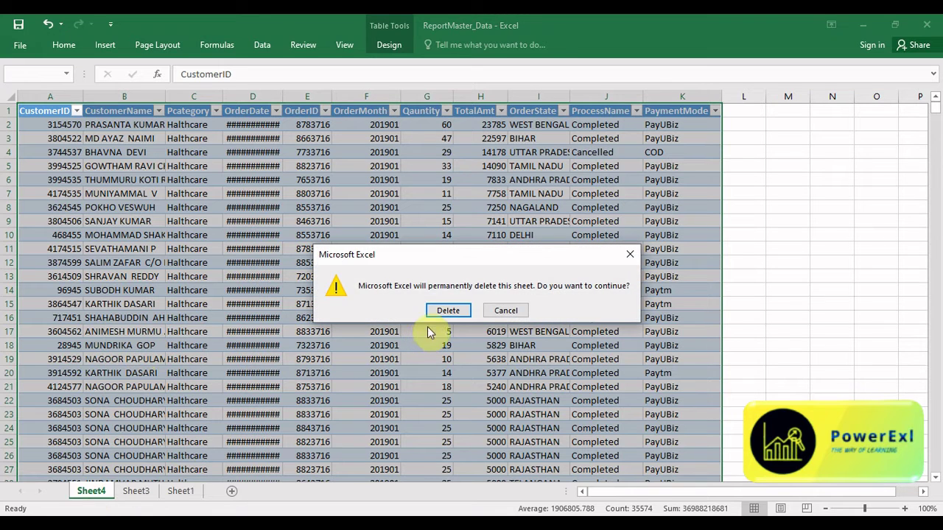
click(446, 312)
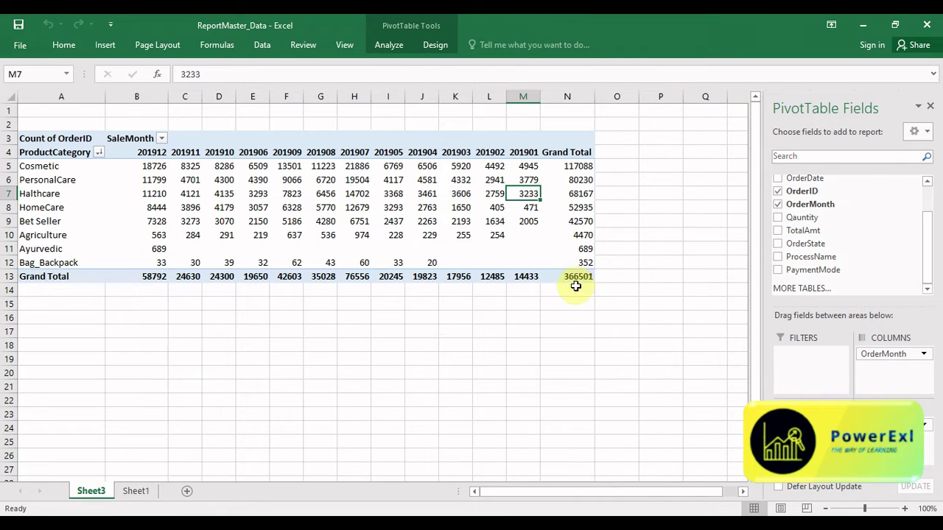
- Look at the source order data on Sheet1, and return to the PivotTable's 201901 total on Sheet3
click(135, 493)
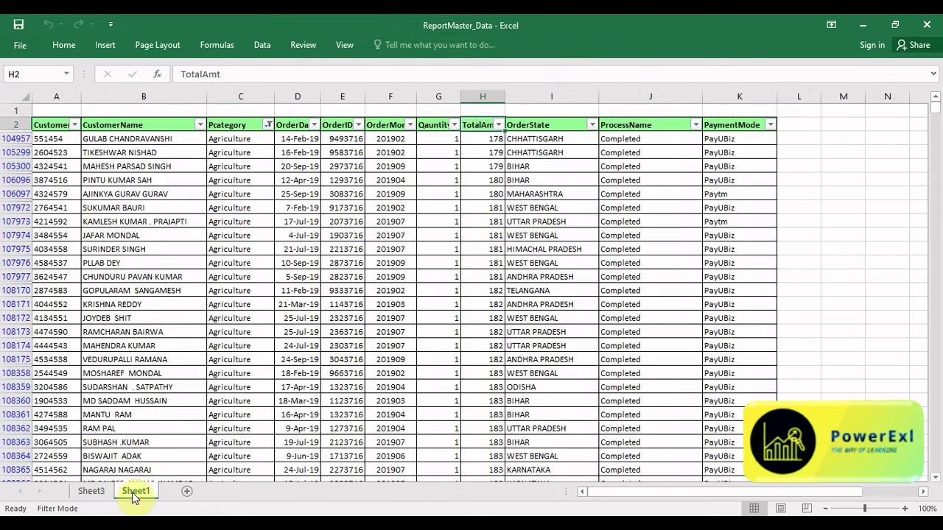
click(92, 492)
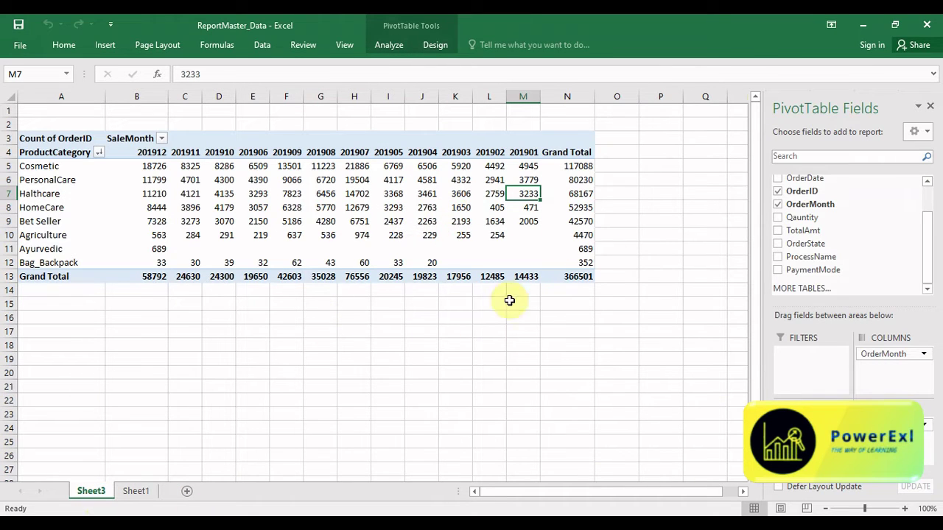
click(521, 277)
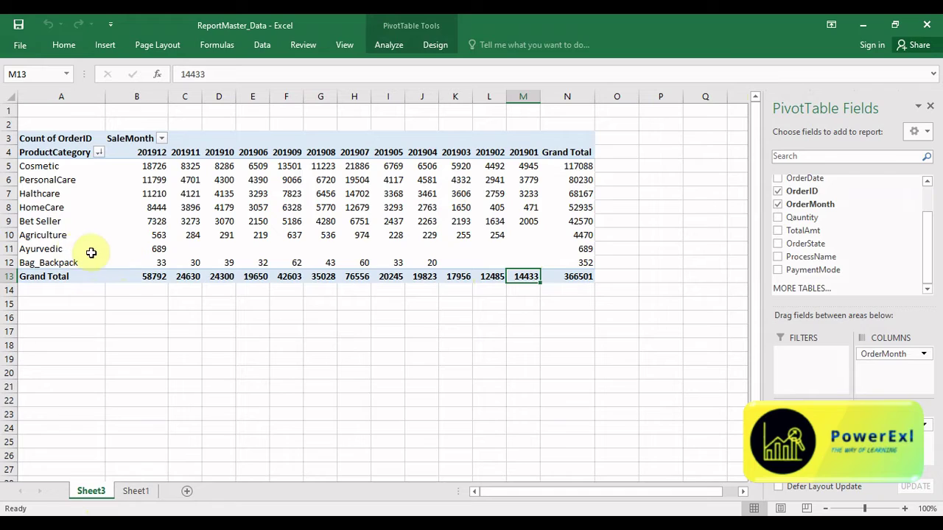
- Show the detail records behind the Ayurvedic count for 201912 and select all values in the Qauntity column
double_click(151, 250)
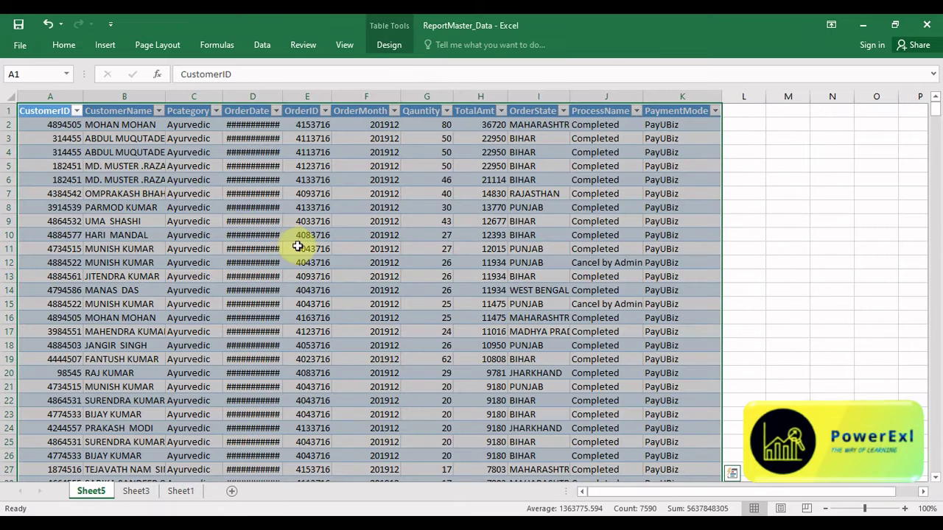
click(423, 387)
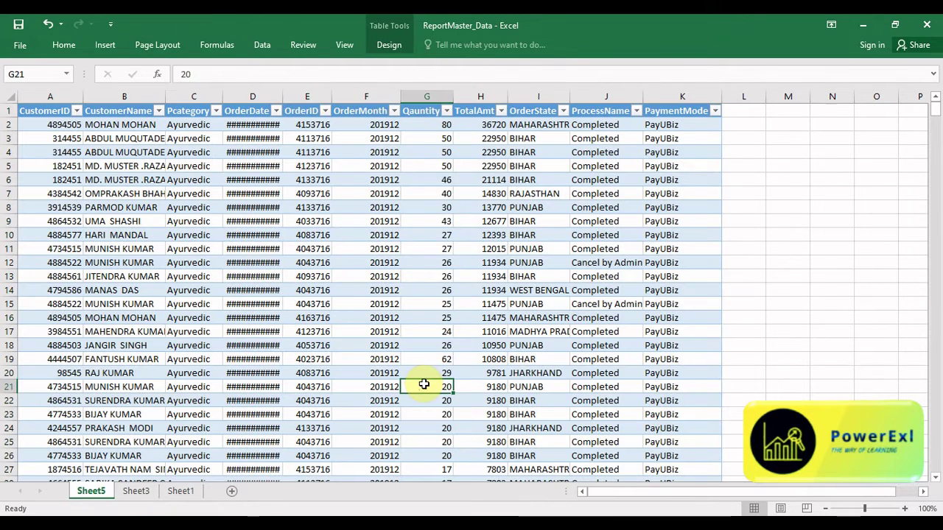
key(ctrl+Up)
key(Down)
key(ctrl+shift+Down)
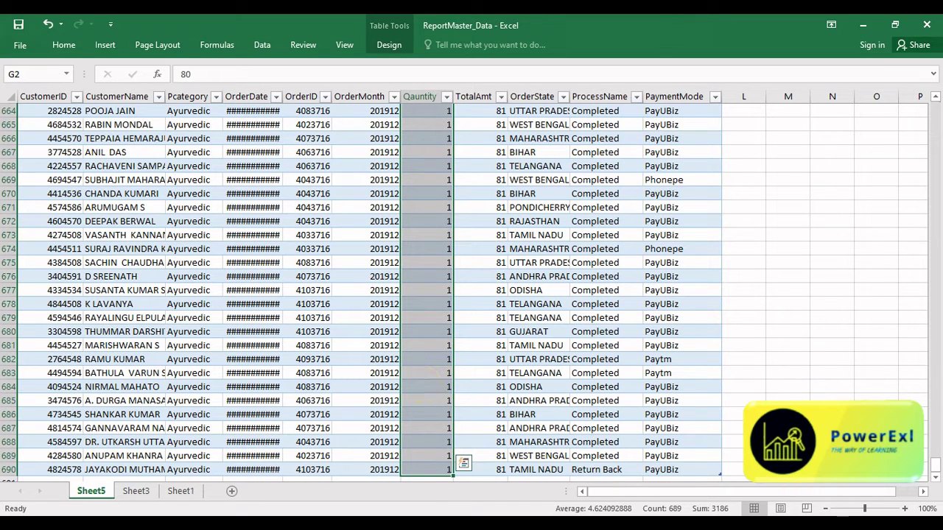
- Delete the new sheet holding the Ayurvedic detail records for 201912
right_click(98, 493)
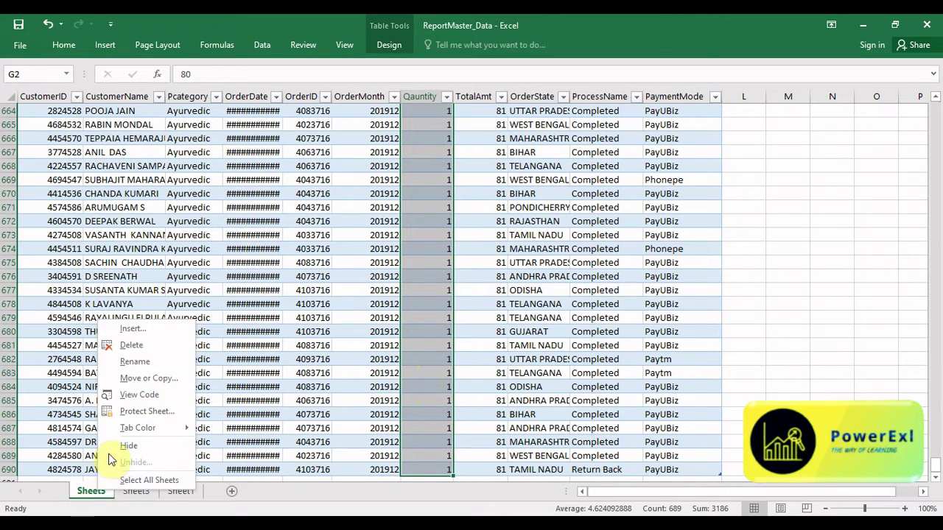
click(139, 346)
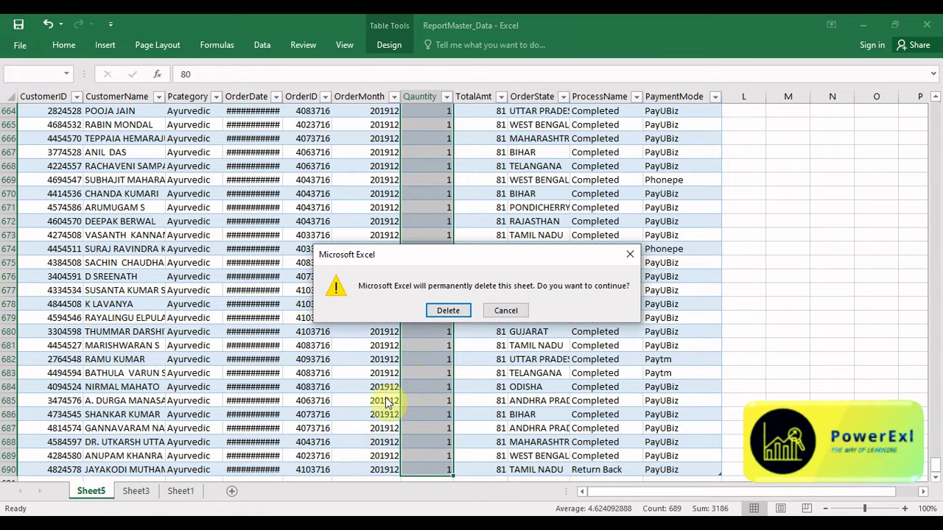
click(445, 311)
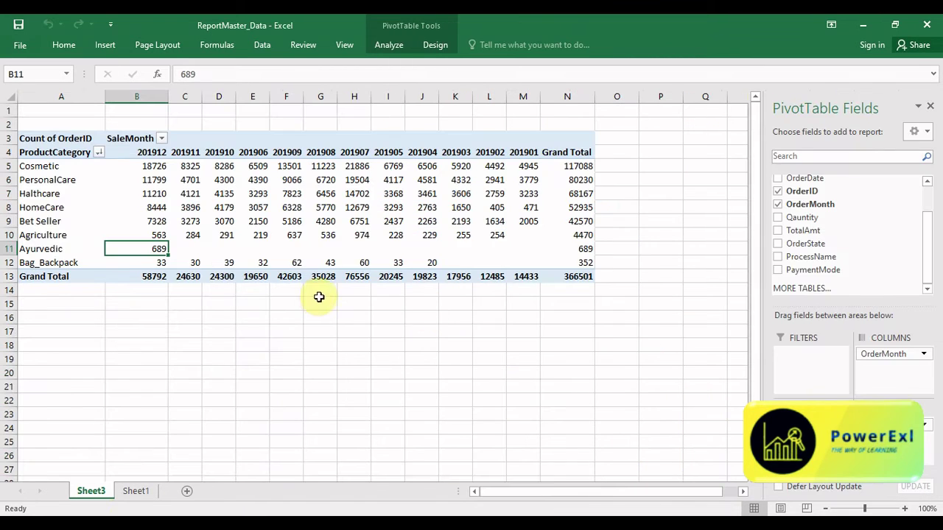
- Remove OrderMonth from the PivotTable's columns and check the order counts per category and their grand total
drag(861, 355, 865, 259)
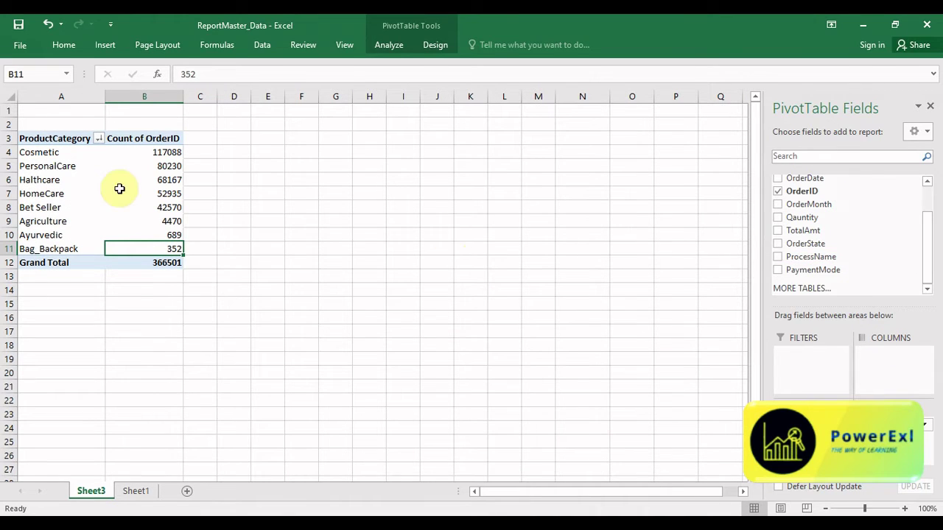
click(149, 170)
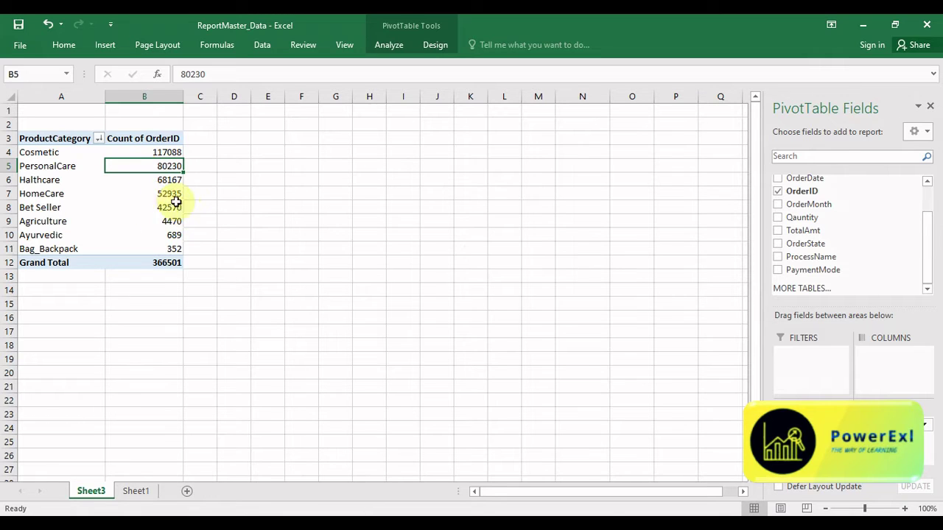
click(161, 153)
click(145, 263)
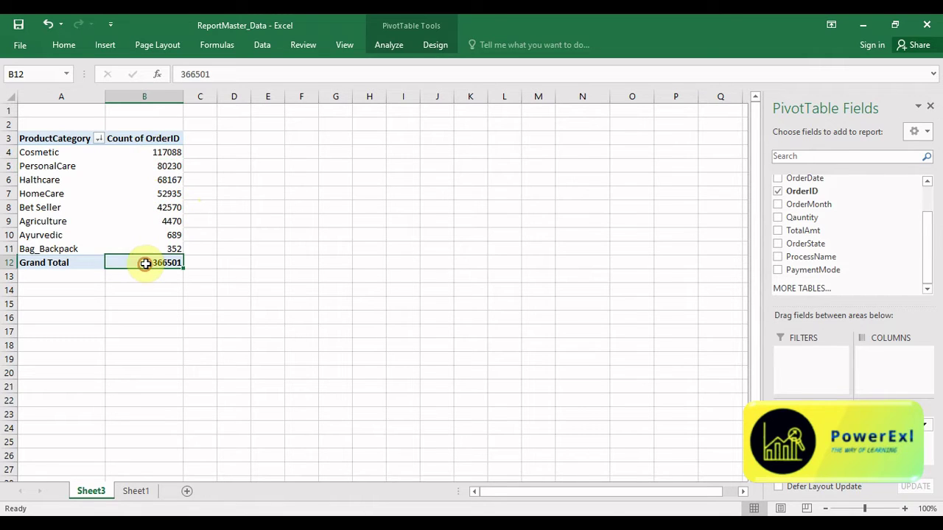
mouse_move(146, 264)
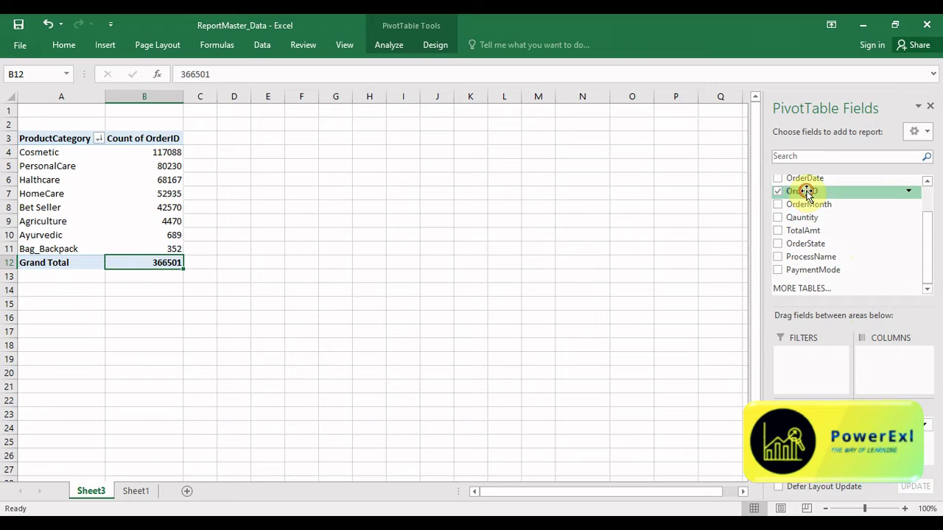
- Add OrderID to the PivotTable values a second time and summarize it by Count
drag(806, 192, 876, 442)
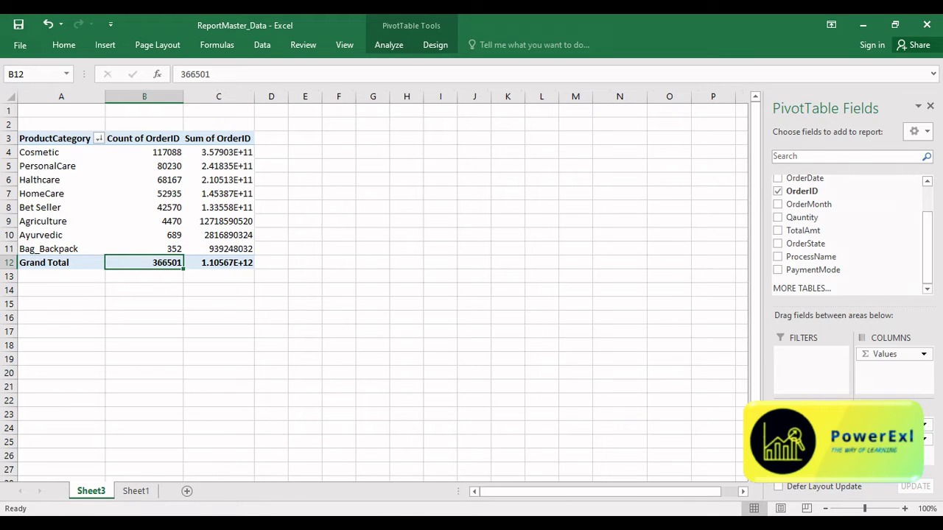
click(925, 438)
click(876, 423)
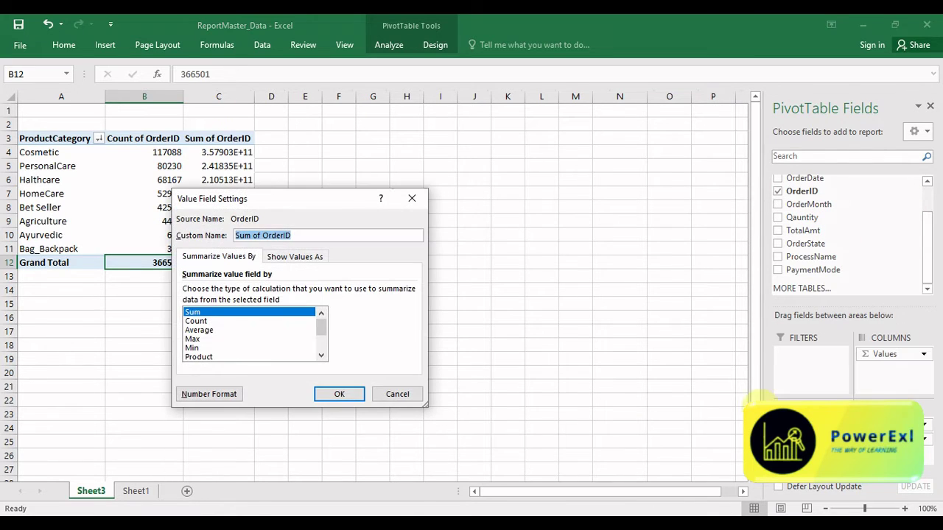
click(197, 322)
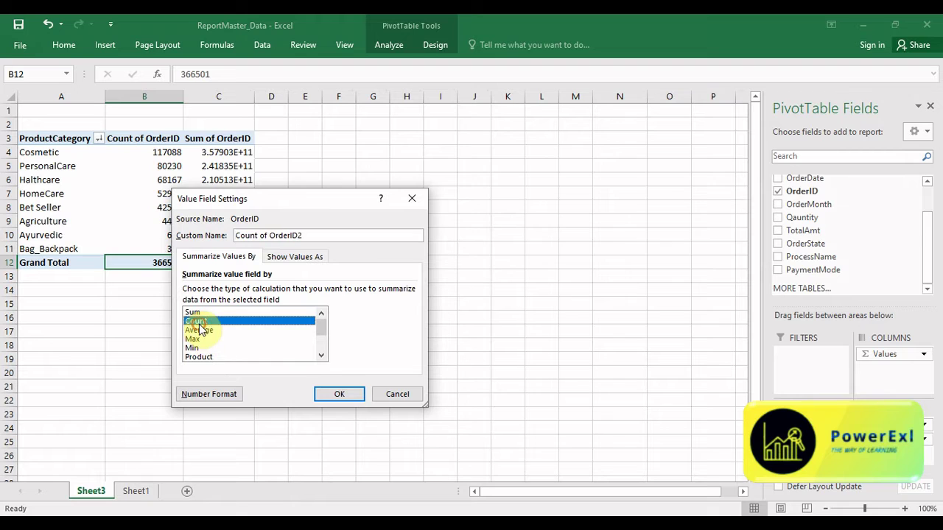
click(335, 394)
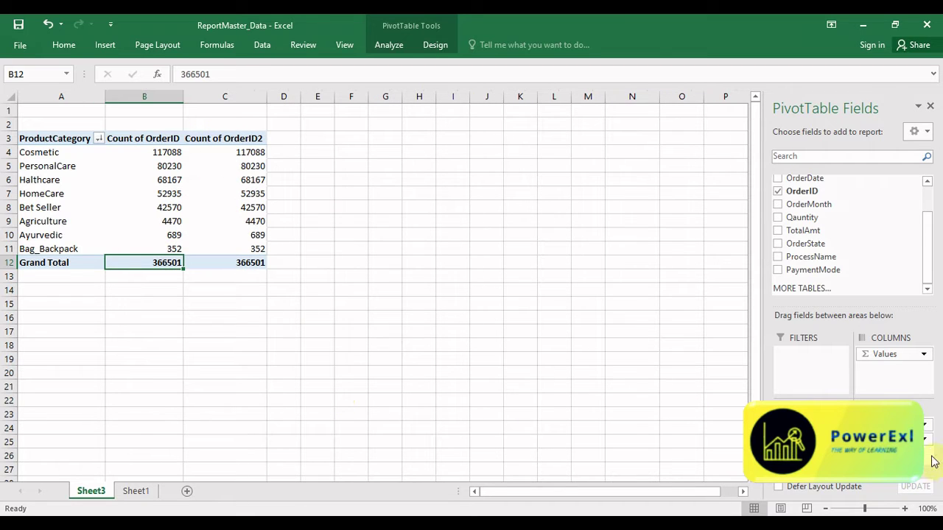
- Show the second OrderID count as % of Grand Total
click(927, 448)
click(869, 431)
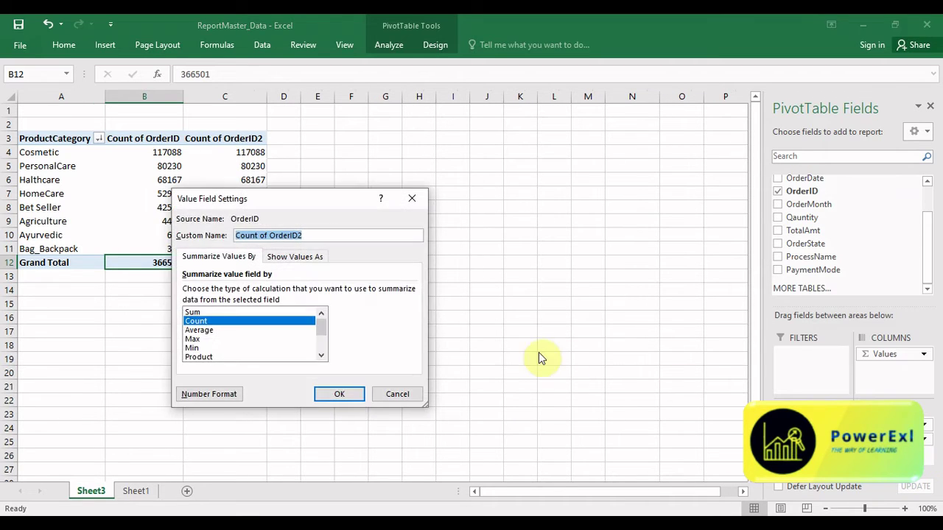
click(295, 258)
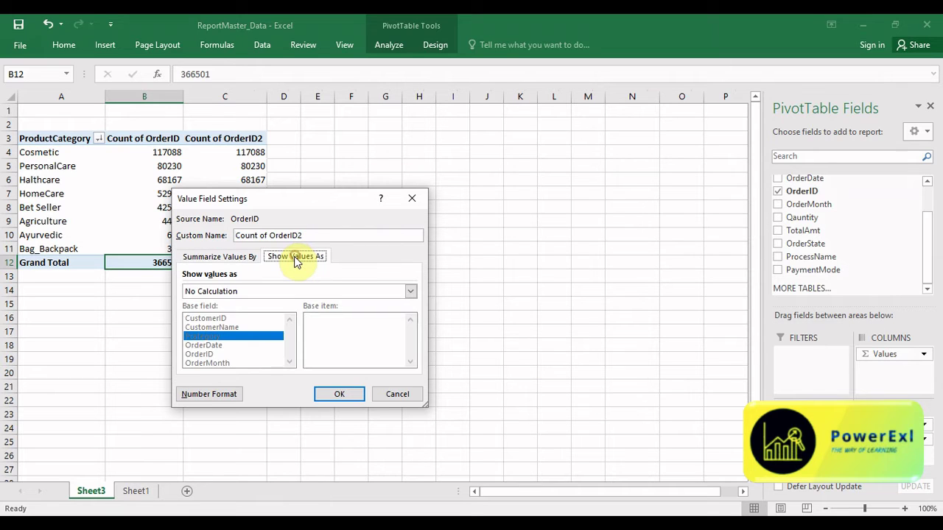
click(265, 292)
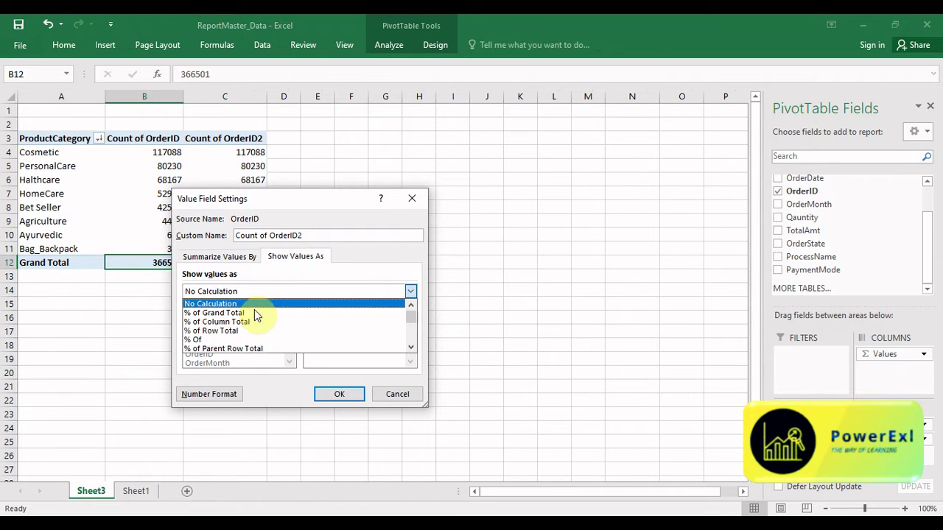
click(243, 312)
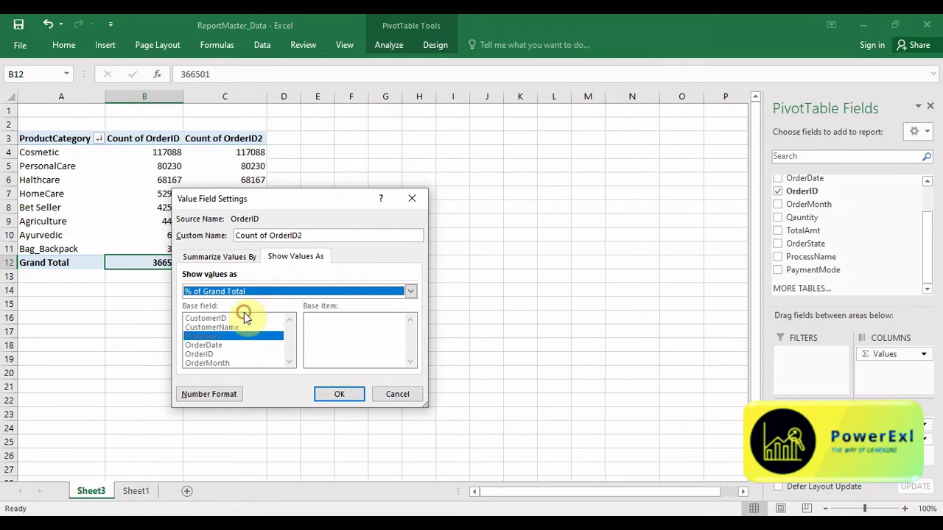
click(338, 394)
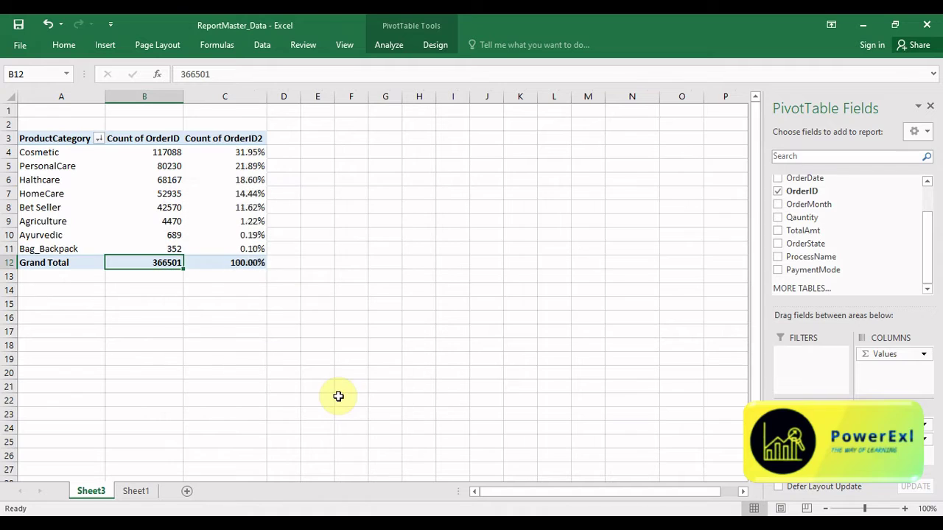
- Review each category's percentage share and the grand total percentage in the second count column
click(235, 154)
click(220, 207)
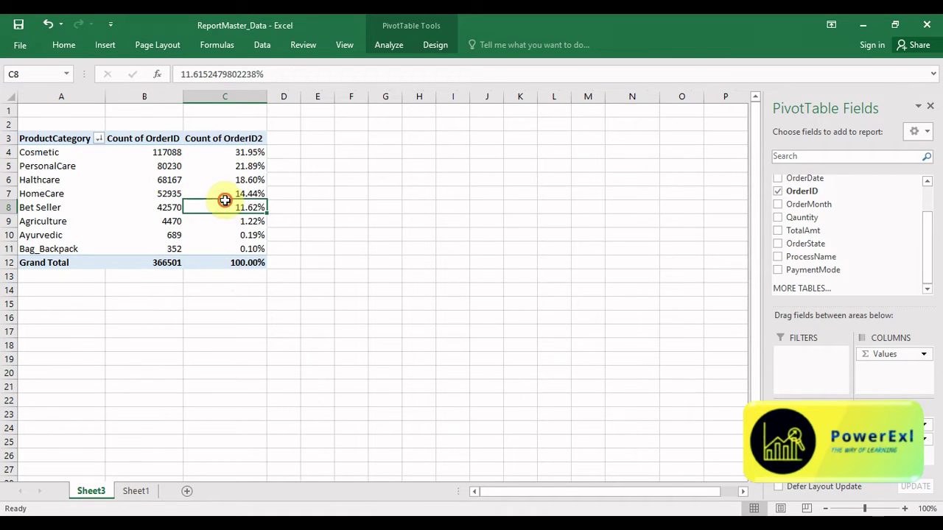
click(231, 236)
click(232, 258)
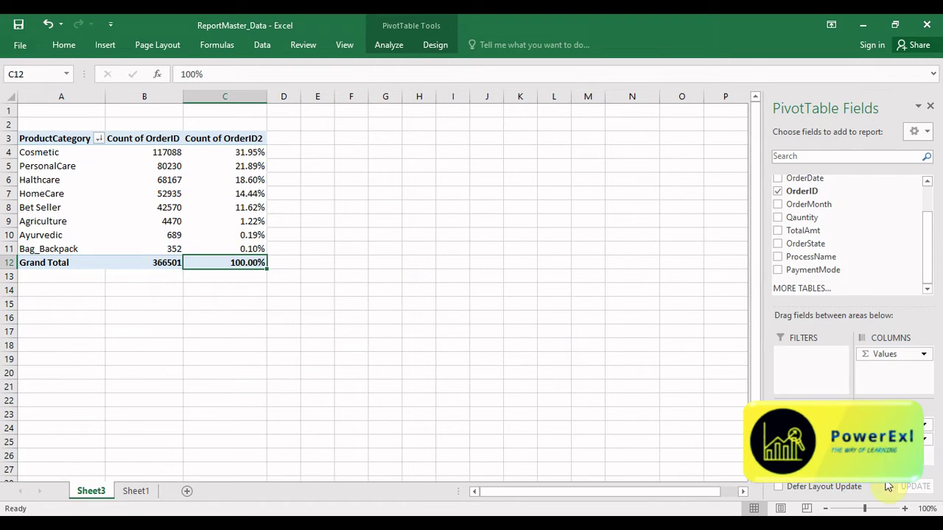
click(924, 440)
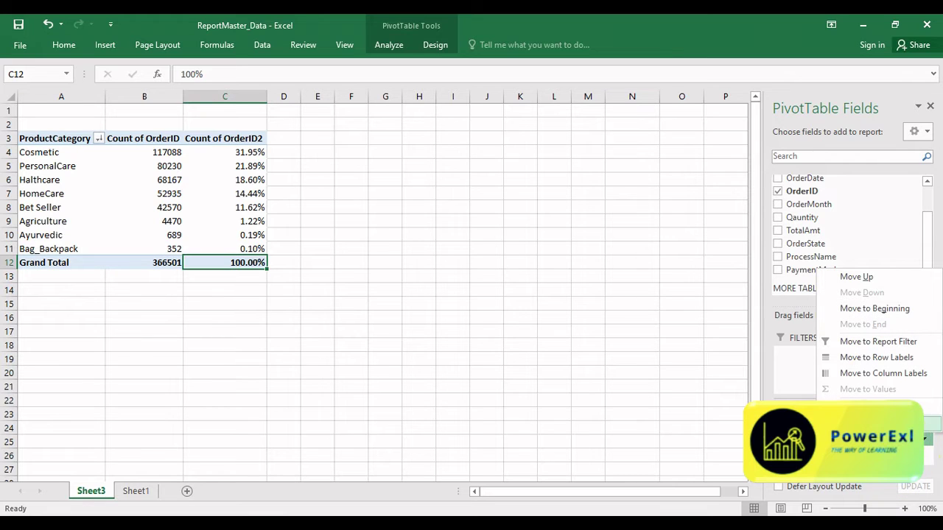
click(194, 182)
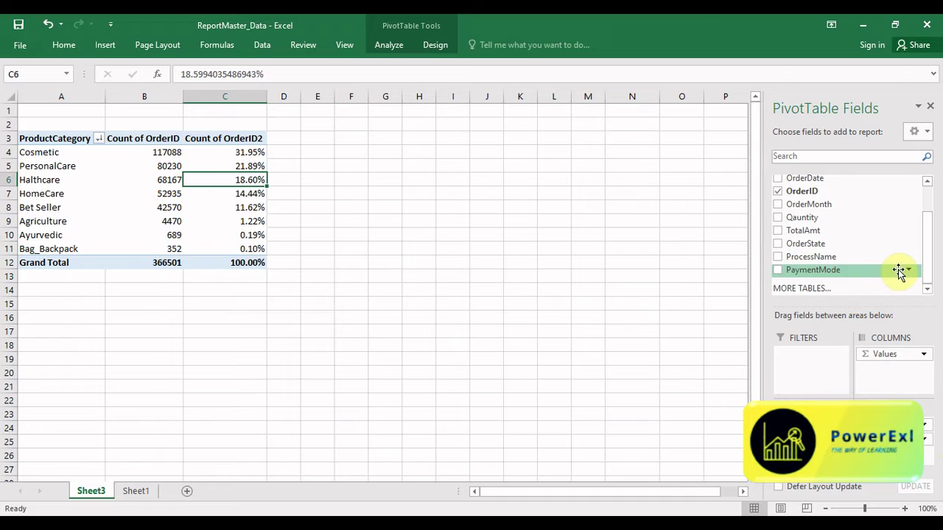
- Switch the PivotTable between categories as rows and categories as columns by swapping the Pcategory and Values fields
drag(927, 266, 918, 243)
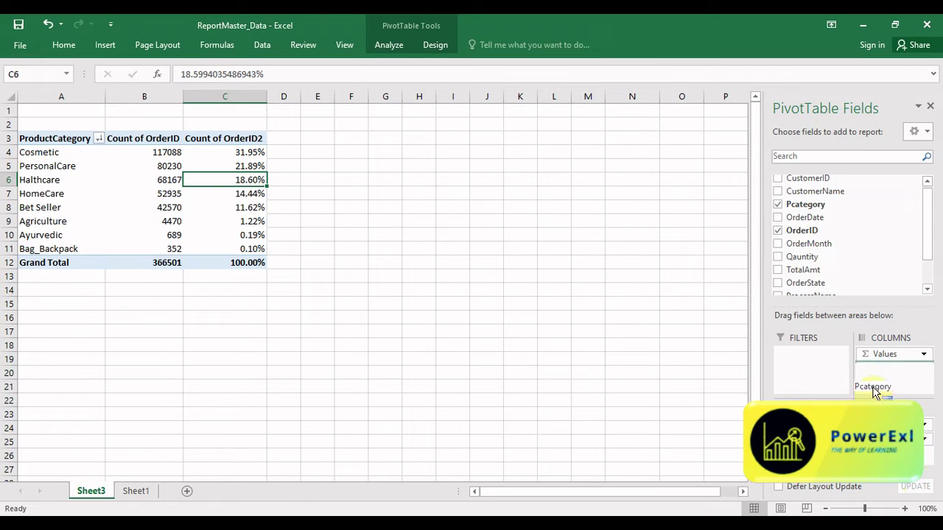
drag(875, 392, 810, 429)
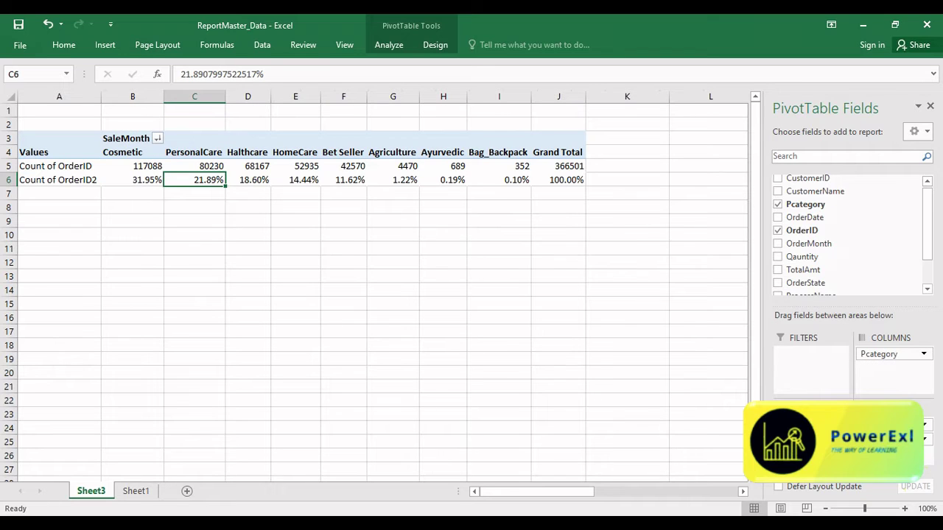
mouse_move(881, 355)
mouse_down()
mouse_move(811, 442)
mouse_move(888, 369)
mouse_move(884, 361)
mouse_up()
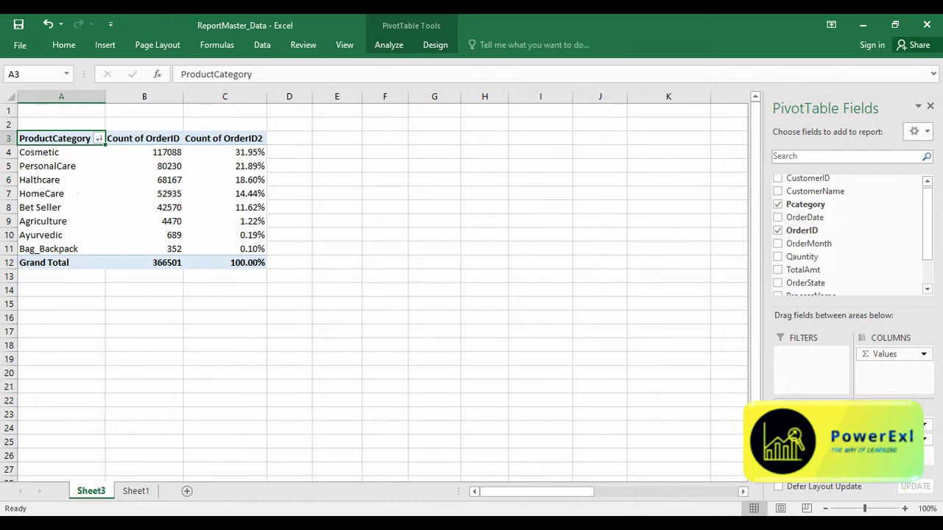
mouse_move(811, 425)
mouse_down()
mouse_move(880, 380)
mouse_move(890, 361)
mouse_move(811, 427)
mouse_up()
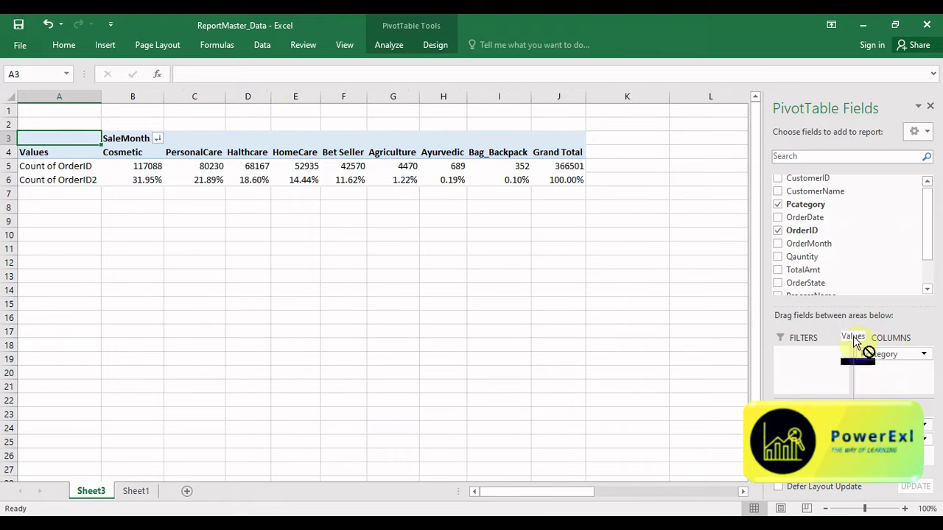
- Clear the PivotTable's current fields and rebuild the layout with OrderMonth as rows and Pcategory as columns
drag(854, 342, 856, 248)
click(809, 234)
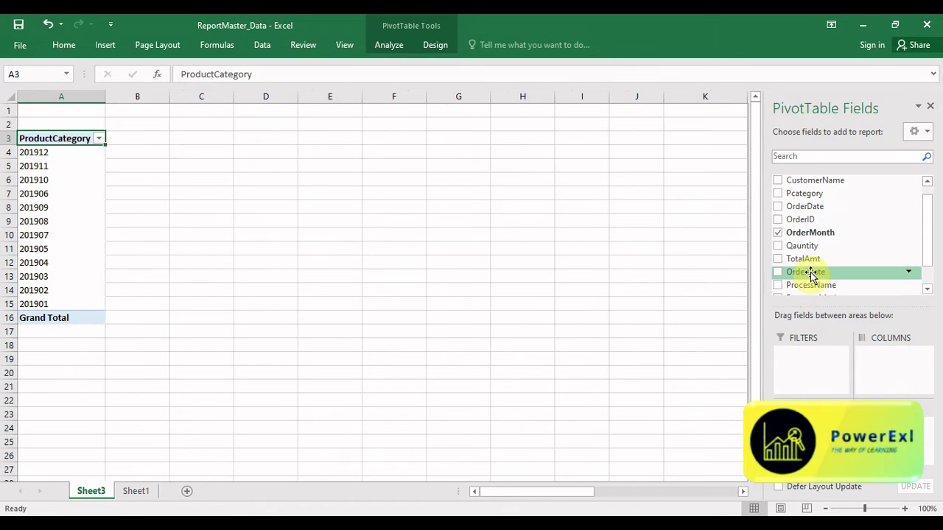
drag(800, 193, 878, 356)
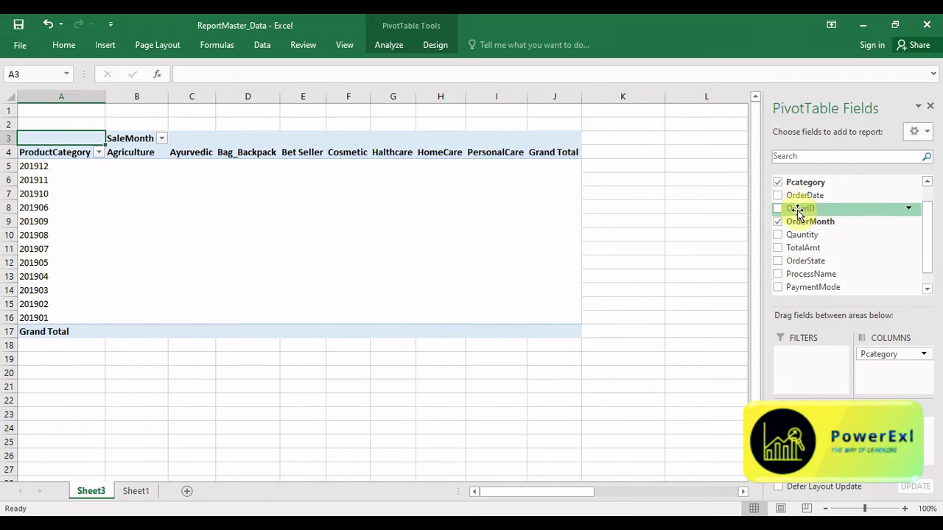
- Add OrderID to the PivotTable values and summarize it by Count
drag(798, 209, 845, 313)
drag(887, 429, 888, 435)
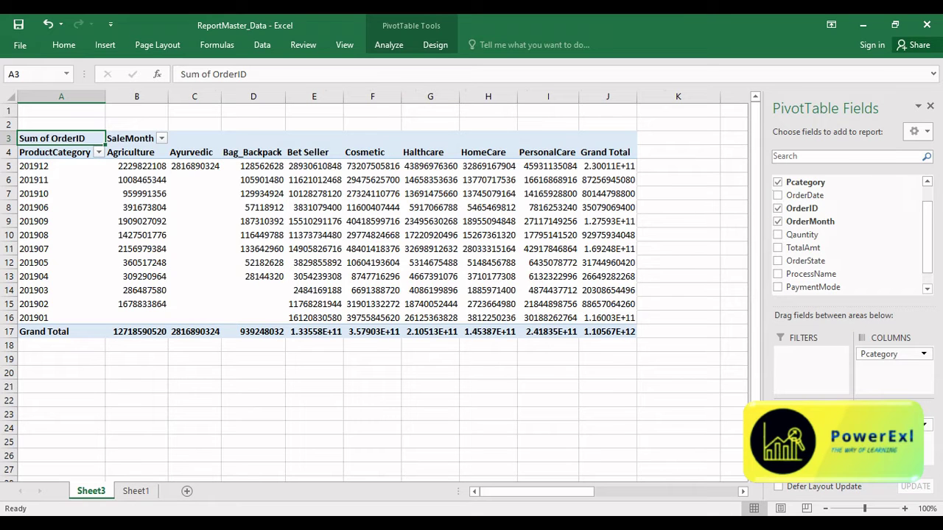
click(922, 425)
click(881, 410)
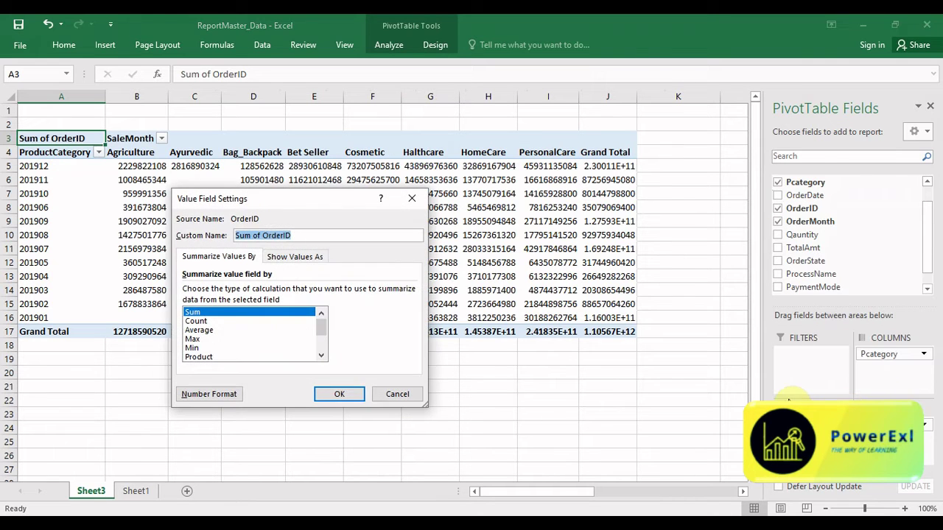
click(197, 321)
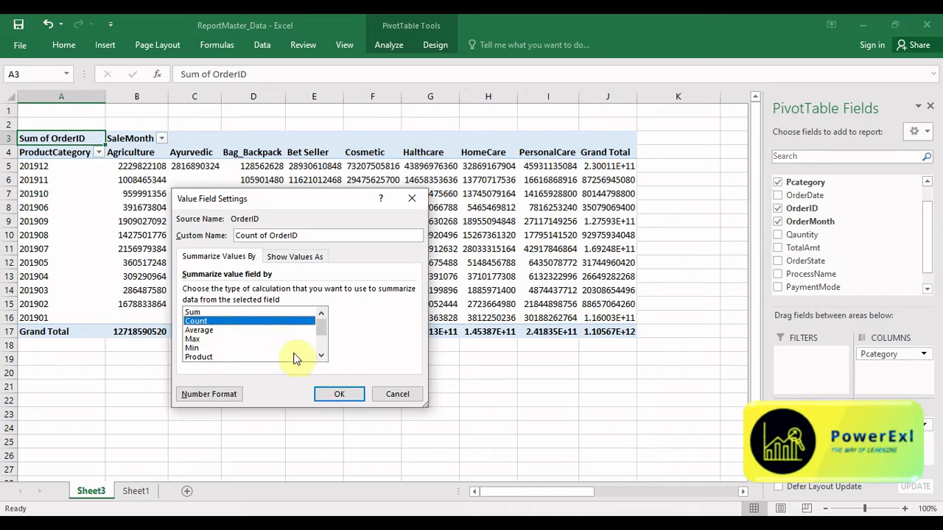
click(333, 392)
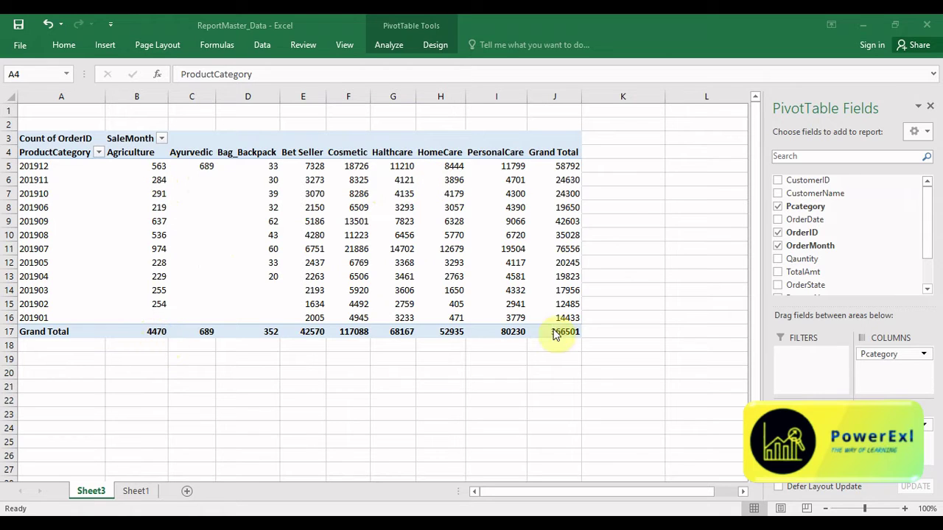
- Examine the category counts in the 201912 row and compare them with that row's grand total
click(566, 167)
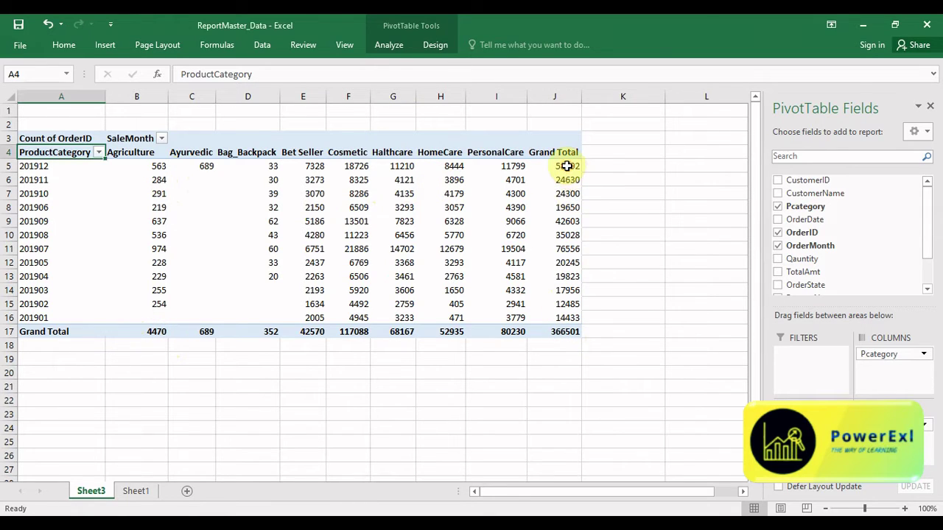
click(161, 165)
click(200, 166)
click(306, 167)
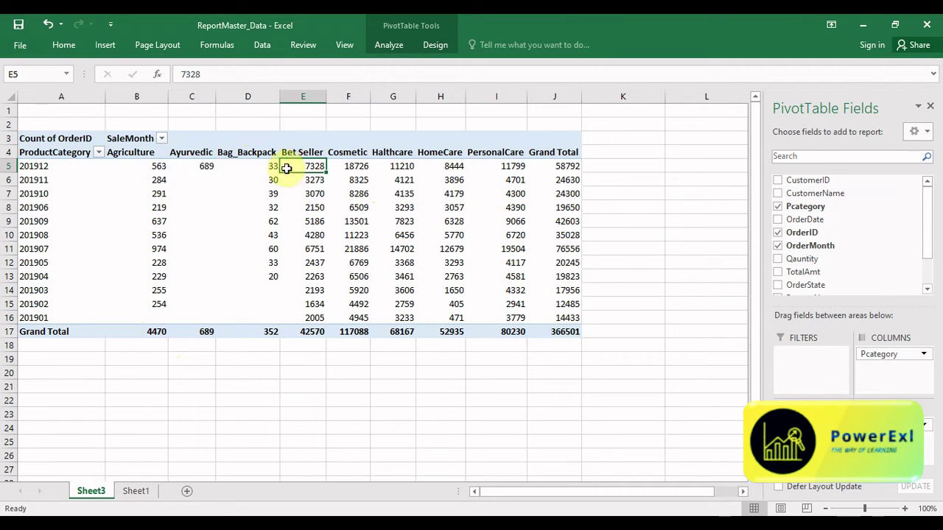
drag(151, 167, 476, 167)
click(578, 166)
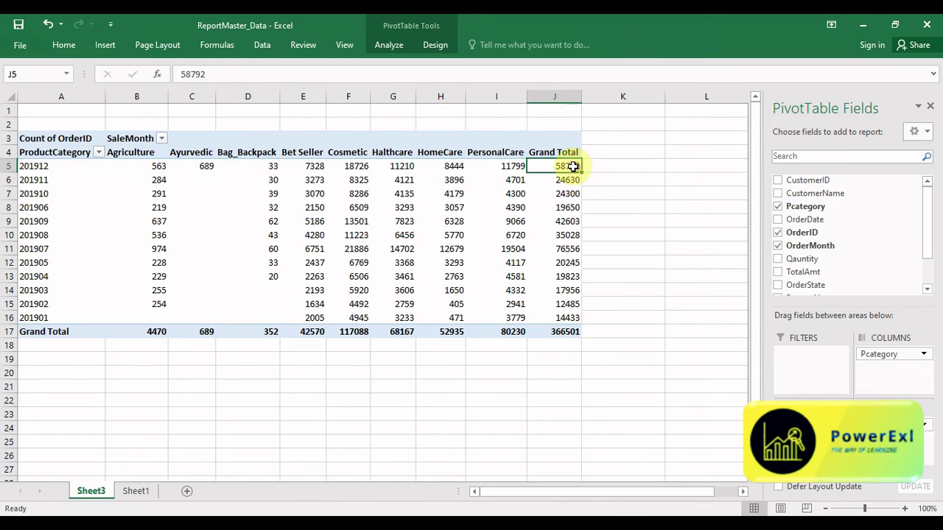
click(506, 164)
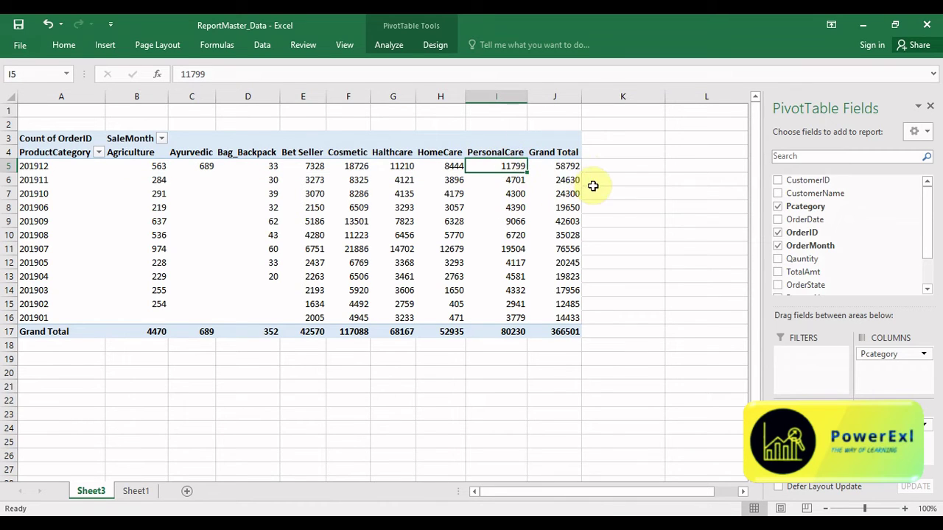
click(558, 165)
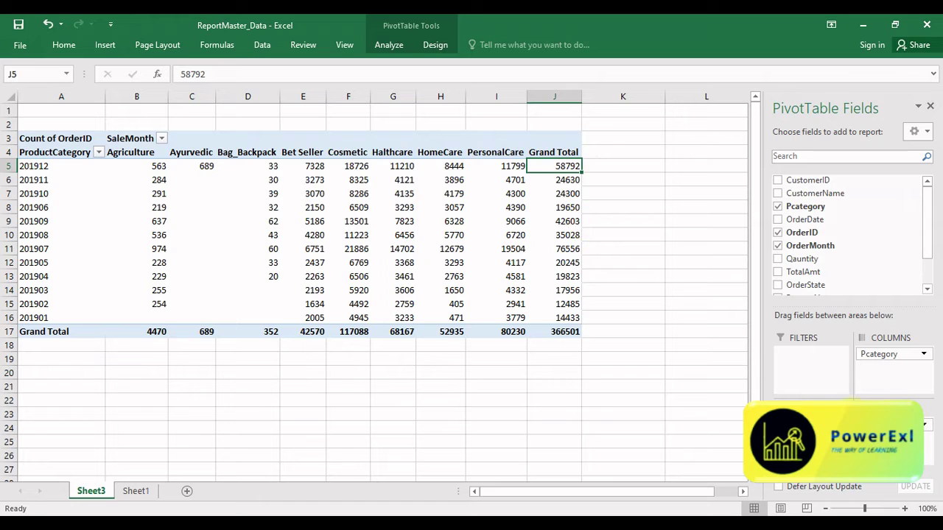
- Show the Count of OrderID values as % of Row Total
click(927, 428)
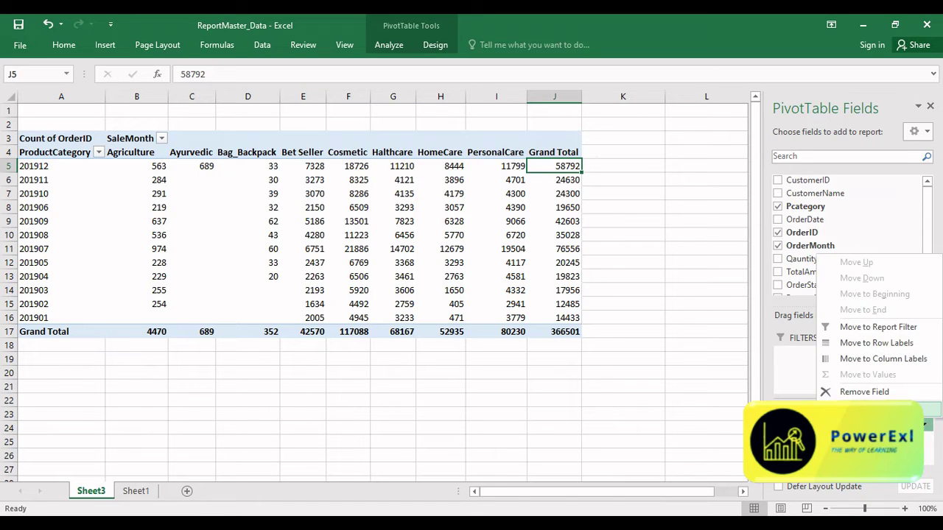
click(877, 408)
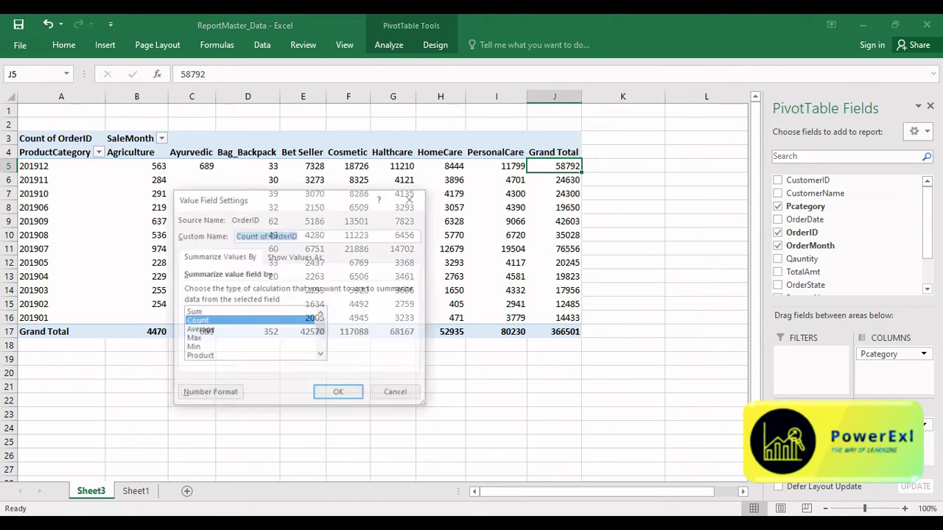
click(293, 258)
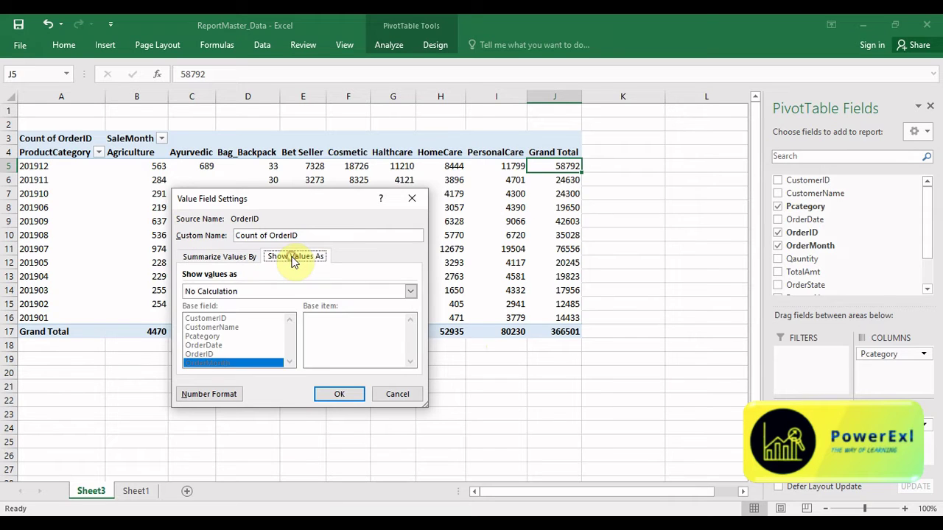
click(254, 290)
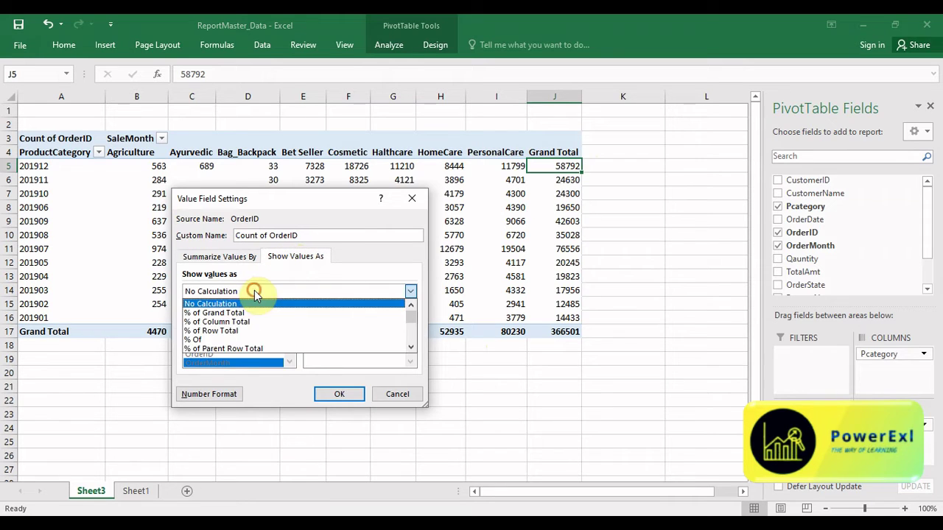
click(233, 331)
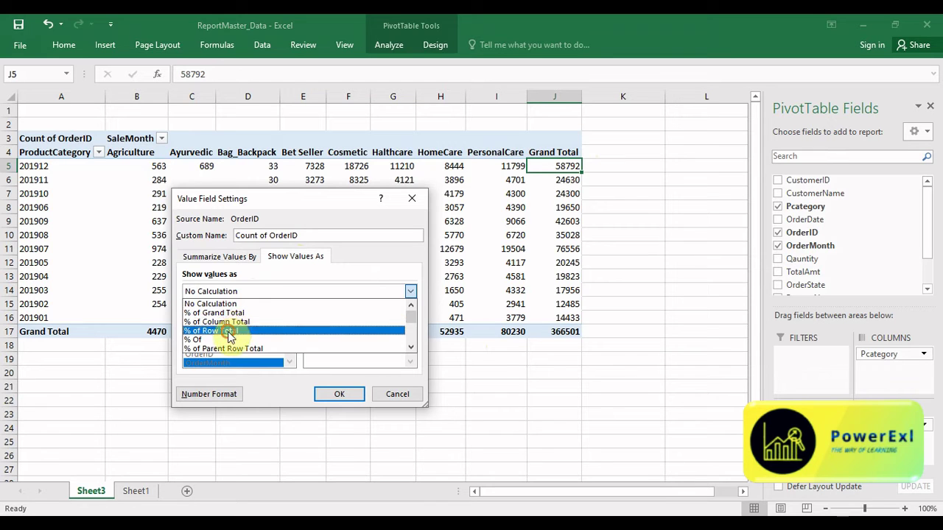
click(355, 397)
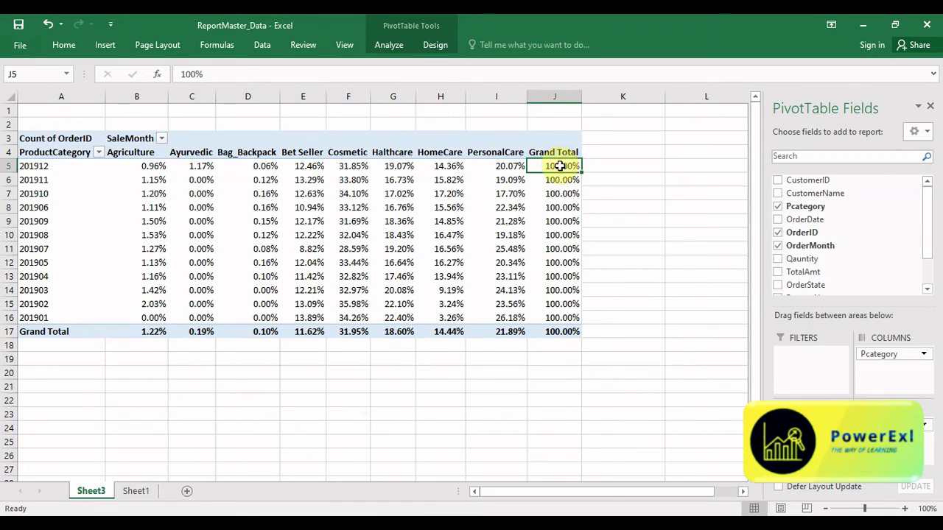
- Switch the Count of OrderID values from row percentages back to No Calculation
mouse_move(562, 168)
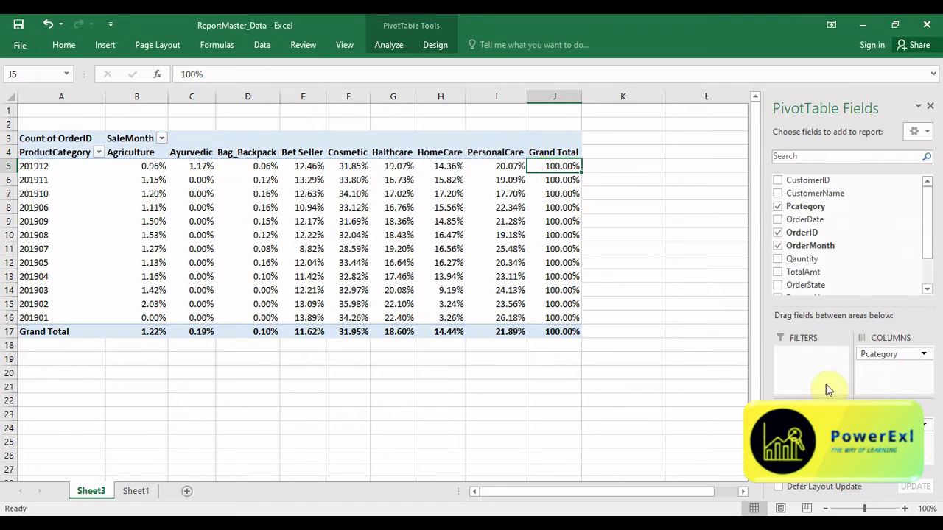
click(926, 425)
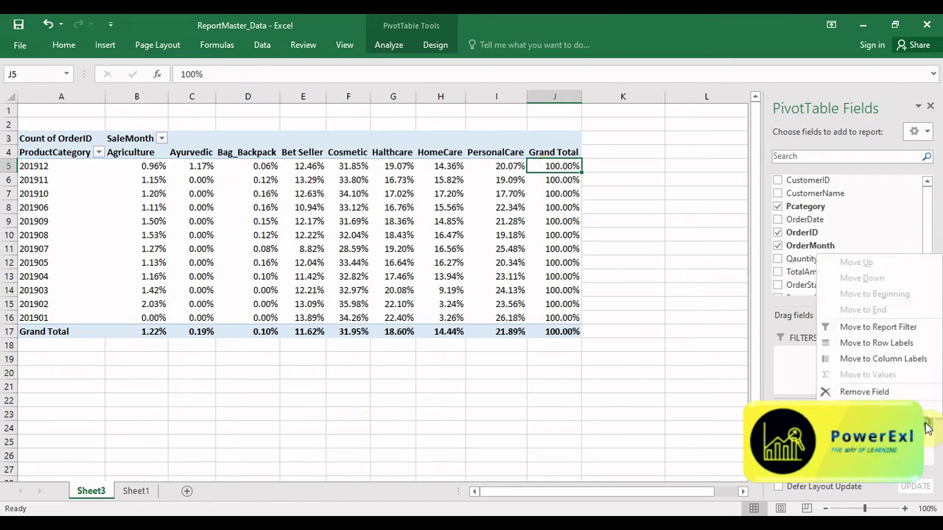
click(869, 409)
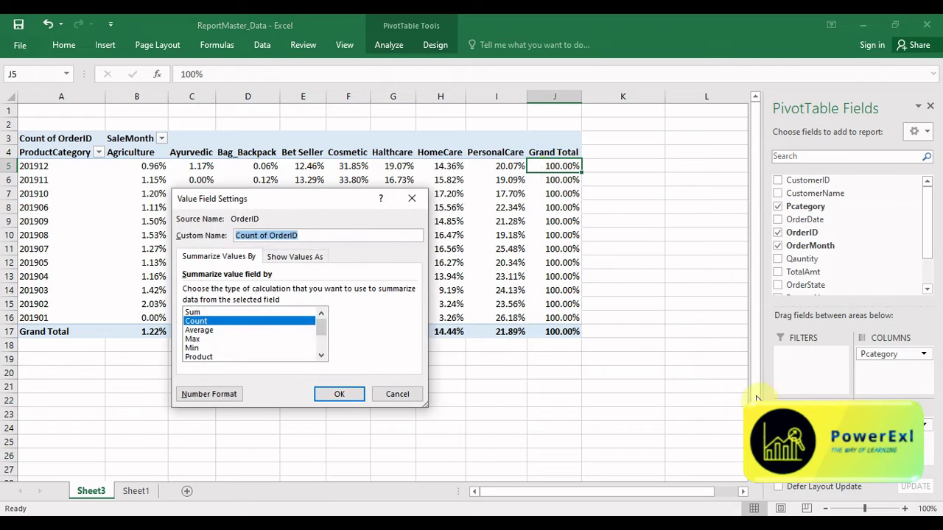
click(309, 256)
click(253, 291)
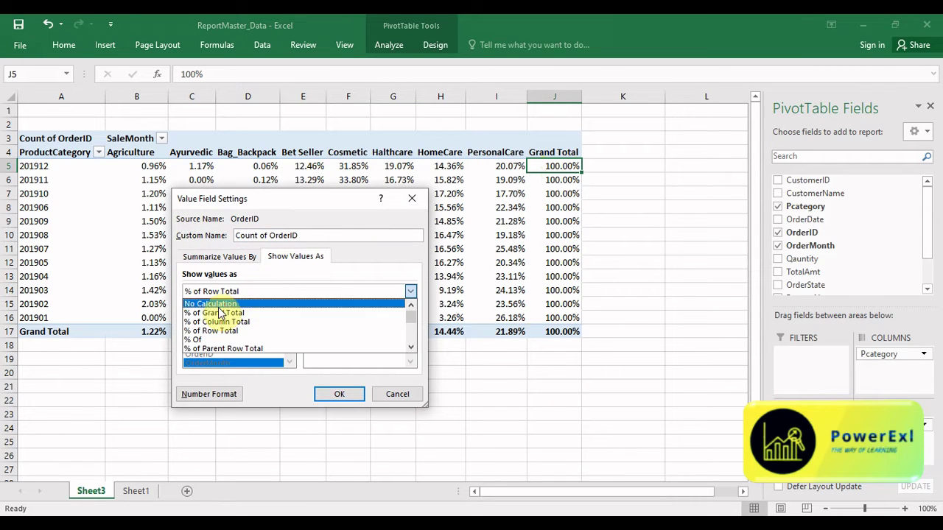
click(218, 304)
click(335, 395)
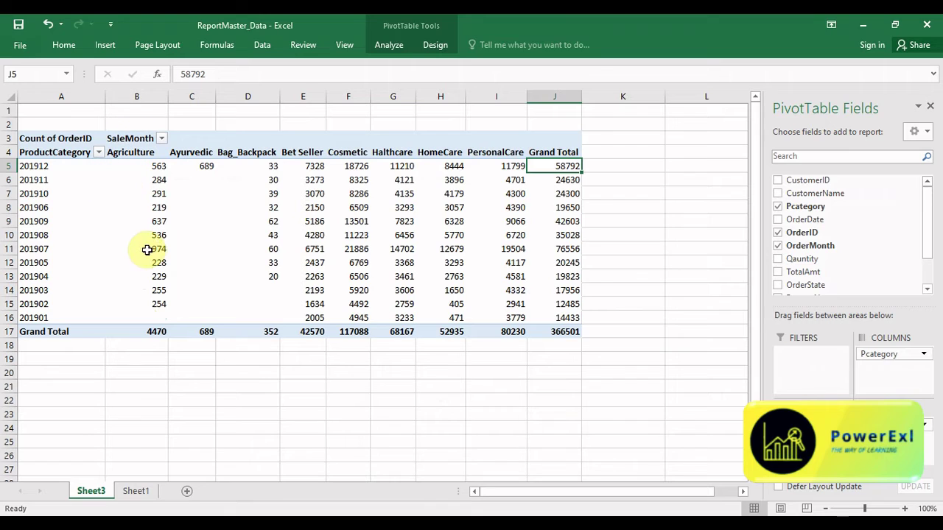
- Show the Count of OrderID values as % of Column Total
mouse_move(162, 333)
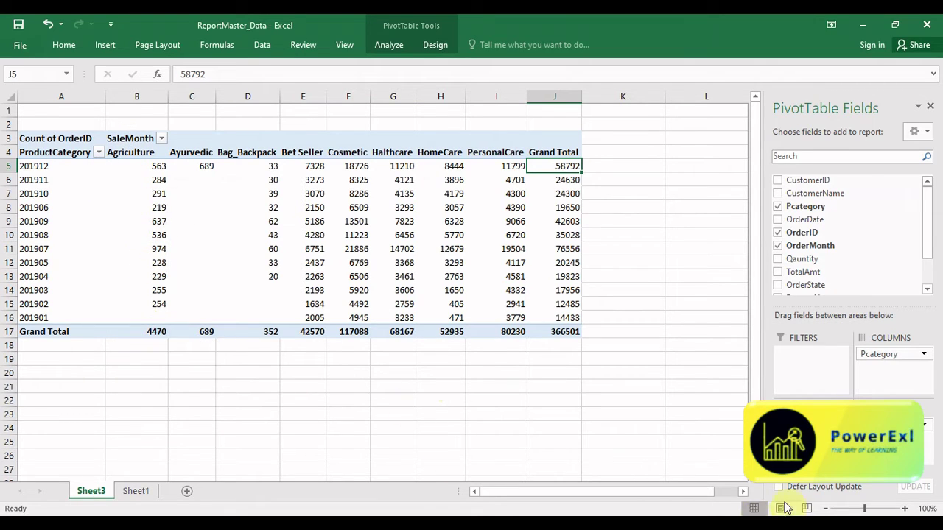
click(923, 425)
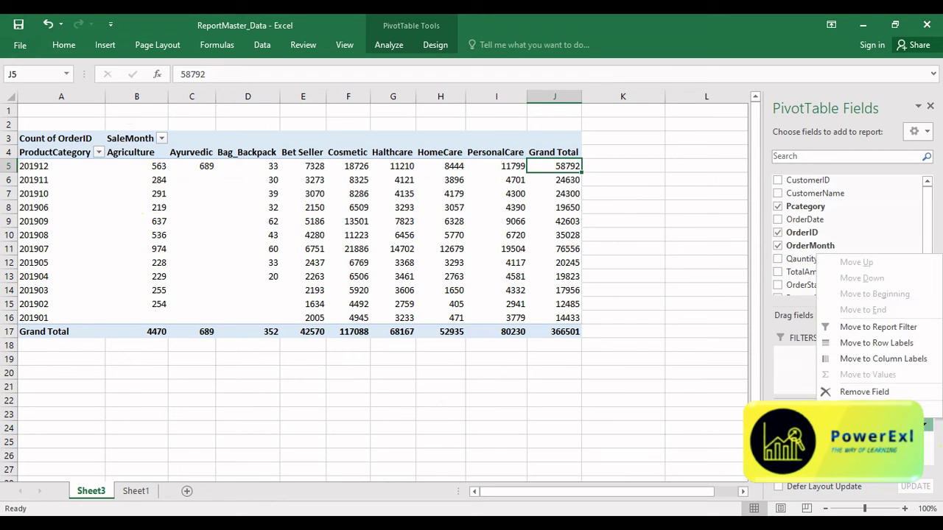
click(869, 409)
click(280, 256)
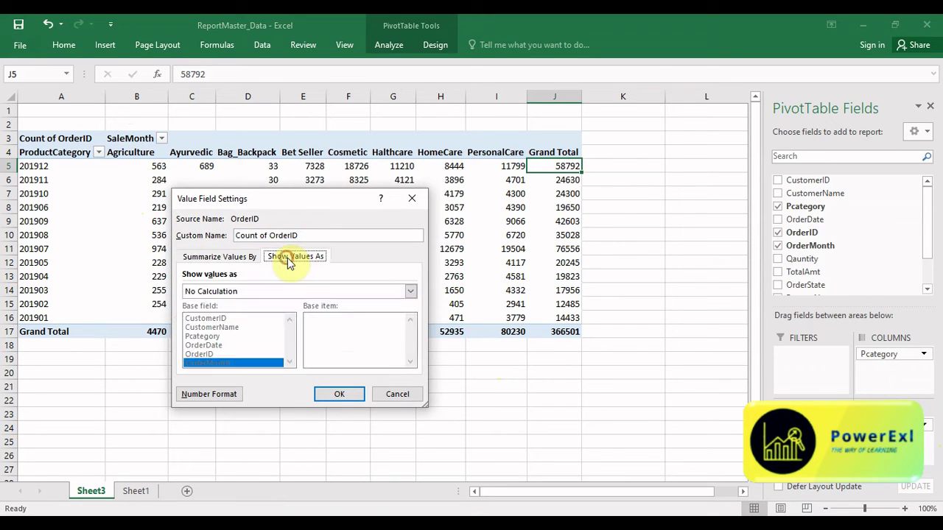
click(223, 292)
click(213, 330)
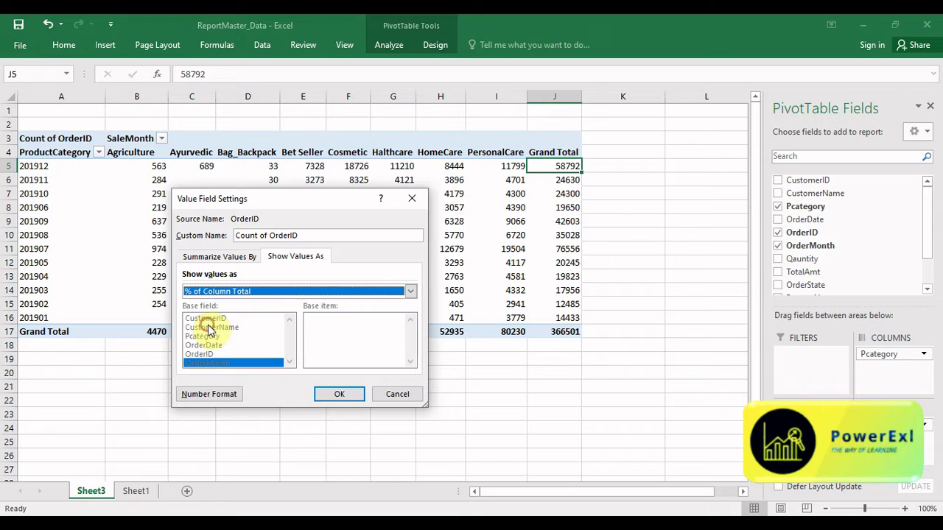
click(332, 394)
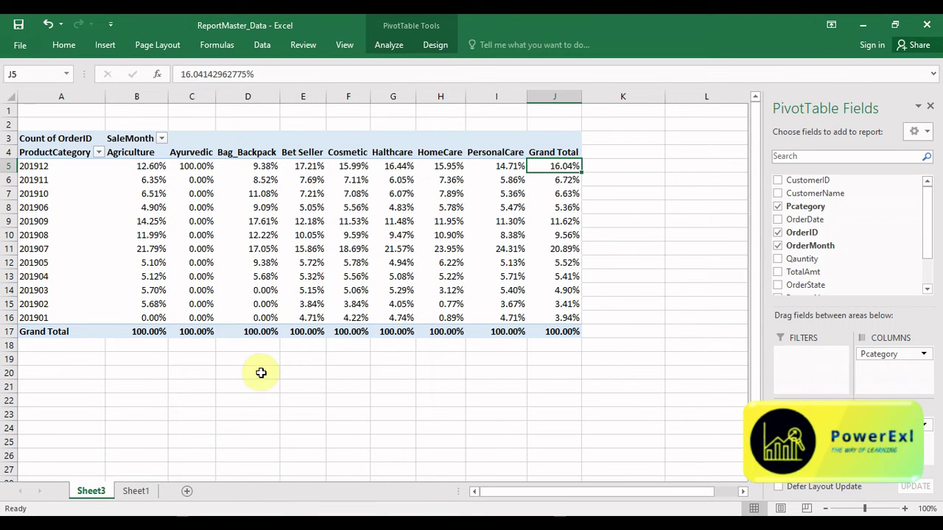
- Reset the Count of OrderID values from column percentages to plain counts with No Calculation
click(926, 431)
click(869, 411)
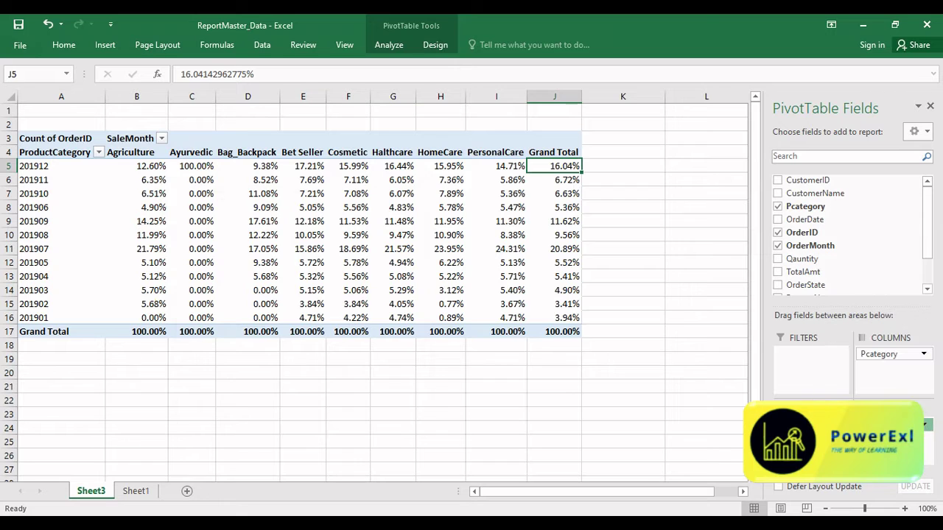
click(298, 256)
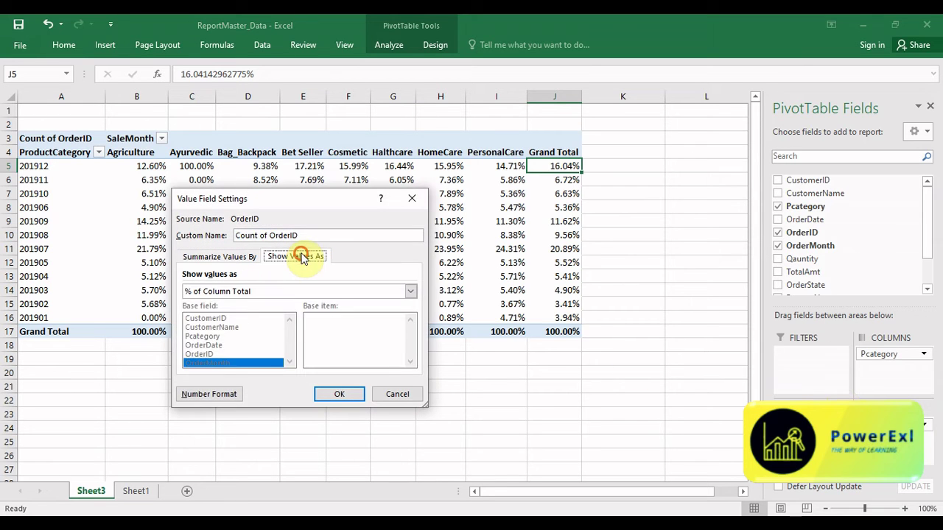
click(247, 292)
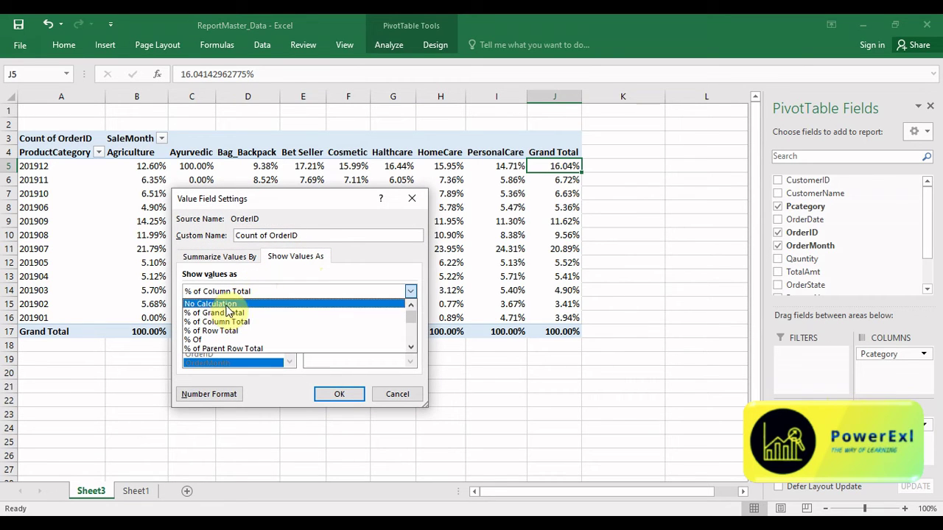
click(243, 304)
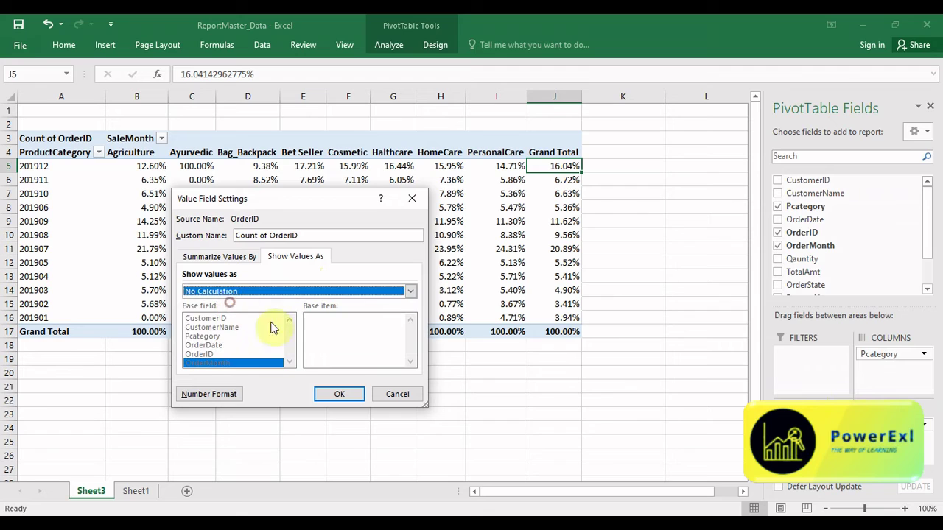
click(342, 396)
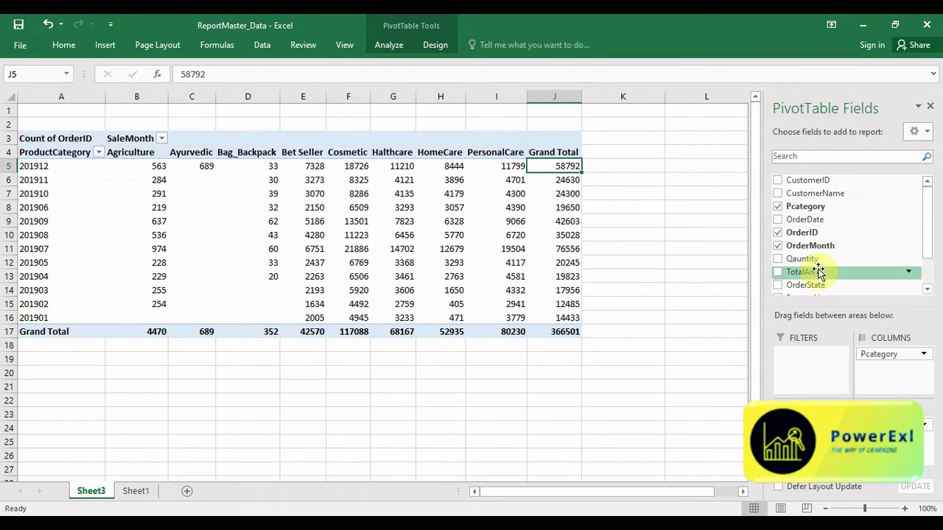
- Add TotalAmt to the PivotTable values as a sum and enable the classic PivotTable layout
drag(814, 271, 876, 427)
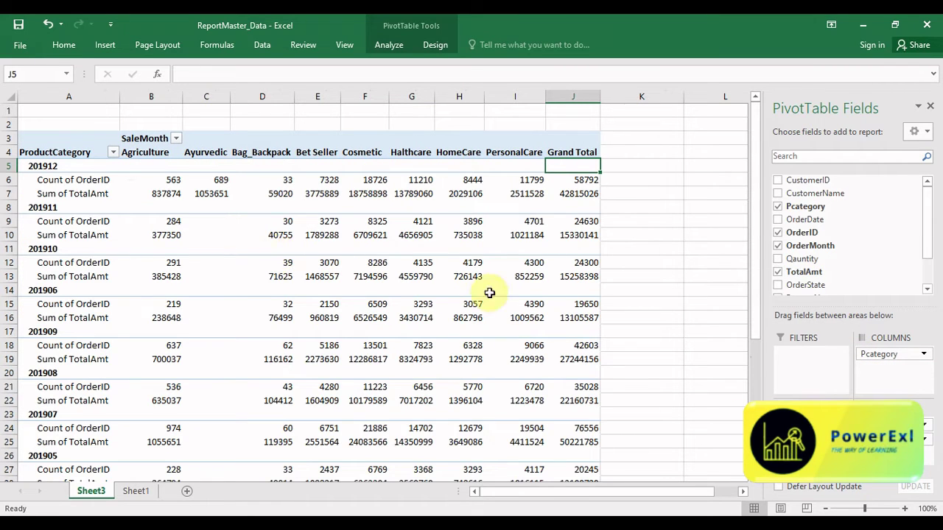
right_click(66, 180)
click(137, 344)
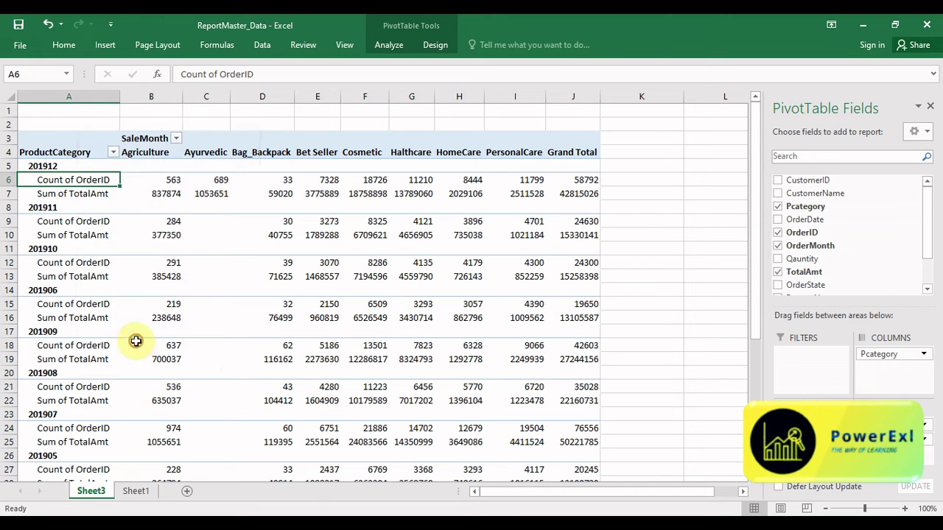
click(165, 221)
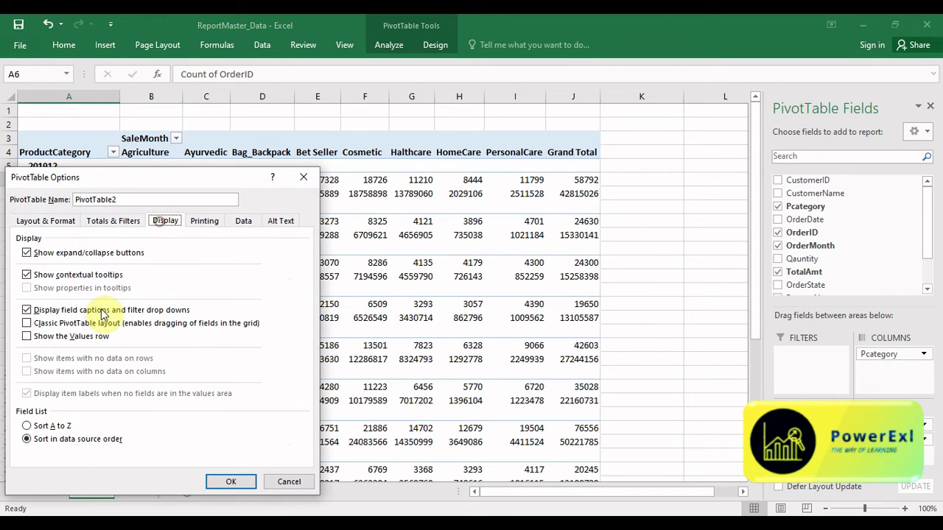
click(63, 323)
click(233, 482)
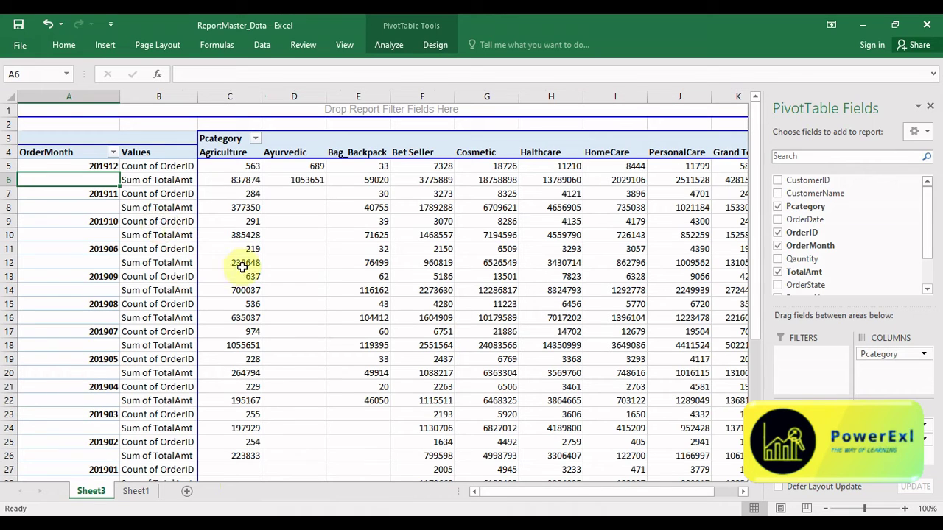
- Examine how the Count of OrderID and Sum of TotalAmt rows are arranged for each month and category
click(165, 182)
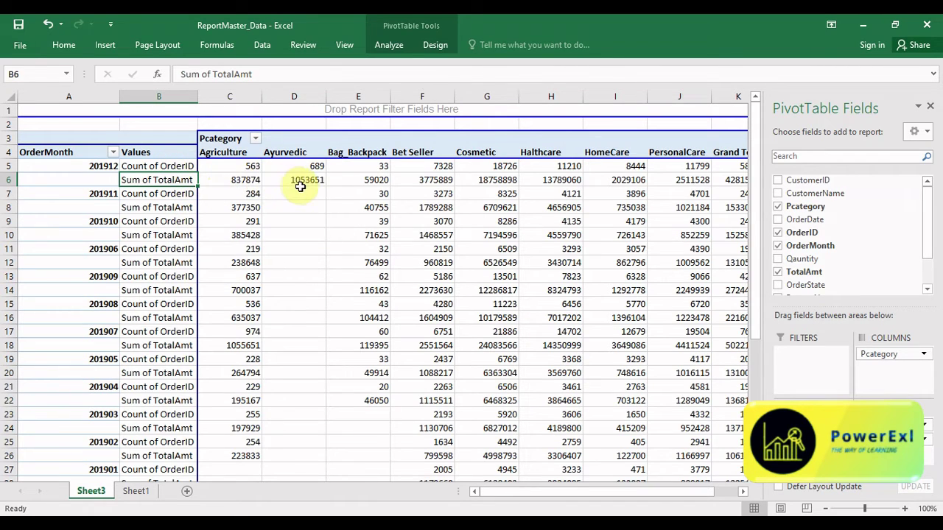
click(336, 194)
drag(340, 250, 340, 265)
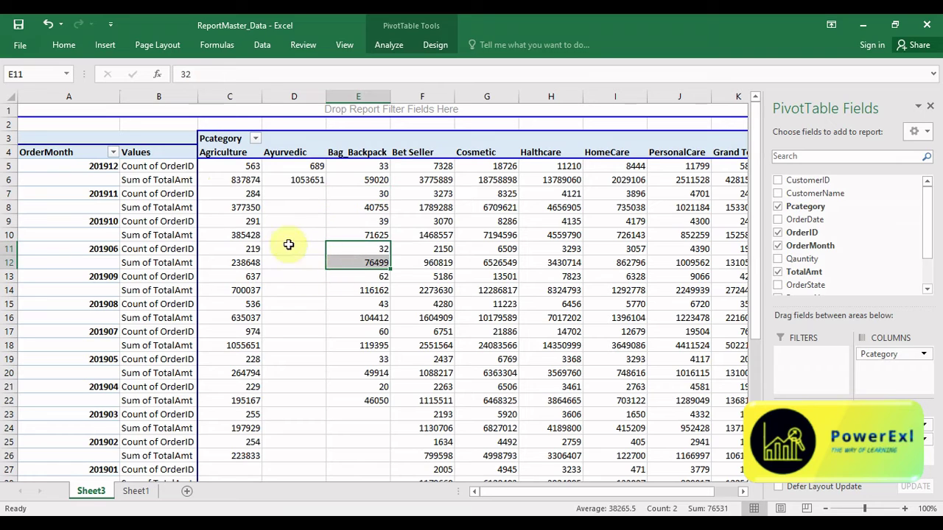
click(151, 171)
click(148, 187)
click(146, 188)
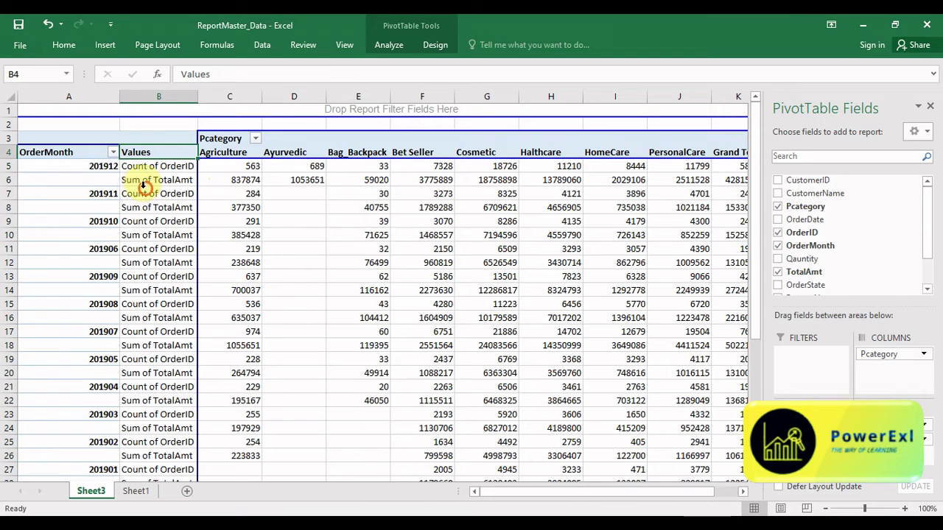
click(434, 193)
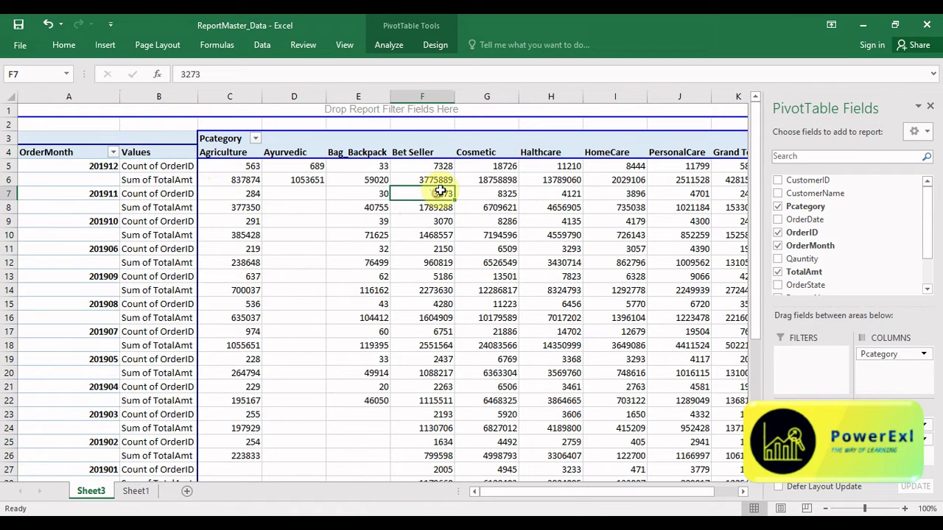
click(507, 194)
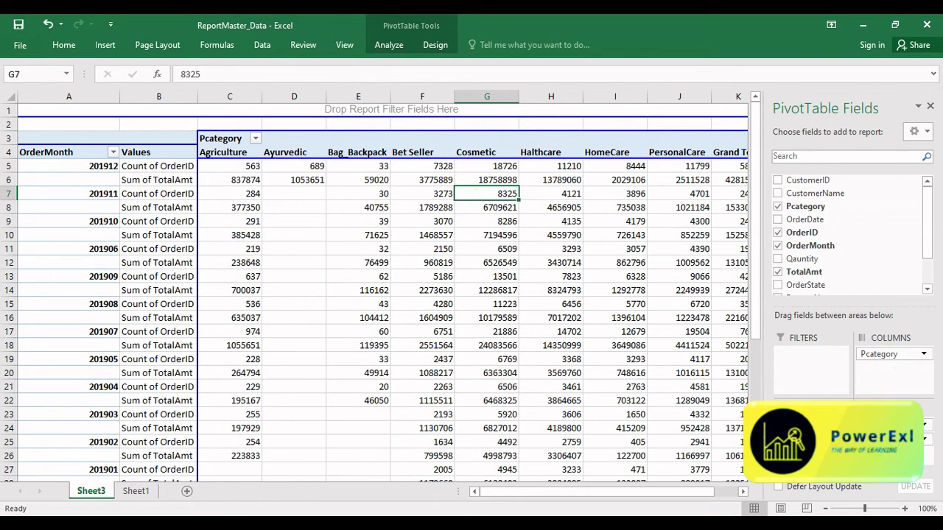
- Remove Pcategory from the PivotTable columns and move the Values field from rows to columns
click(876, 353)
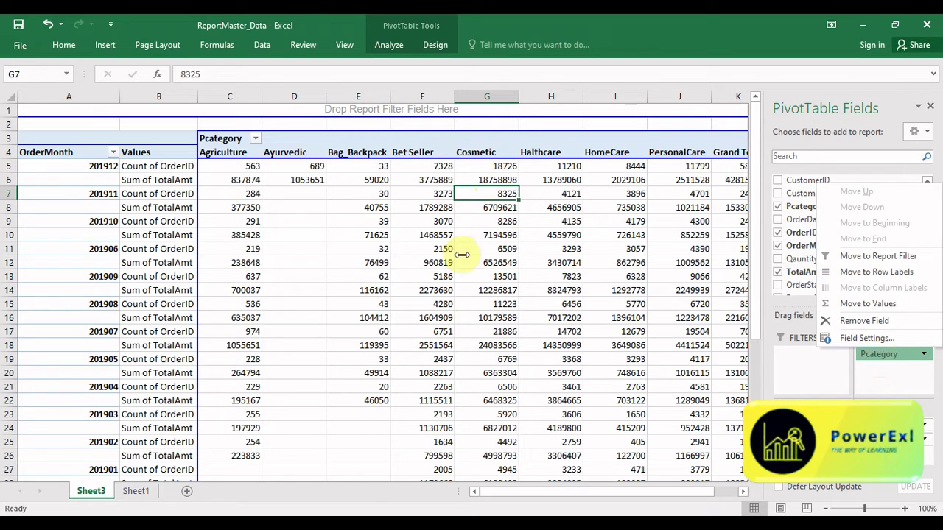
click(922, 378)
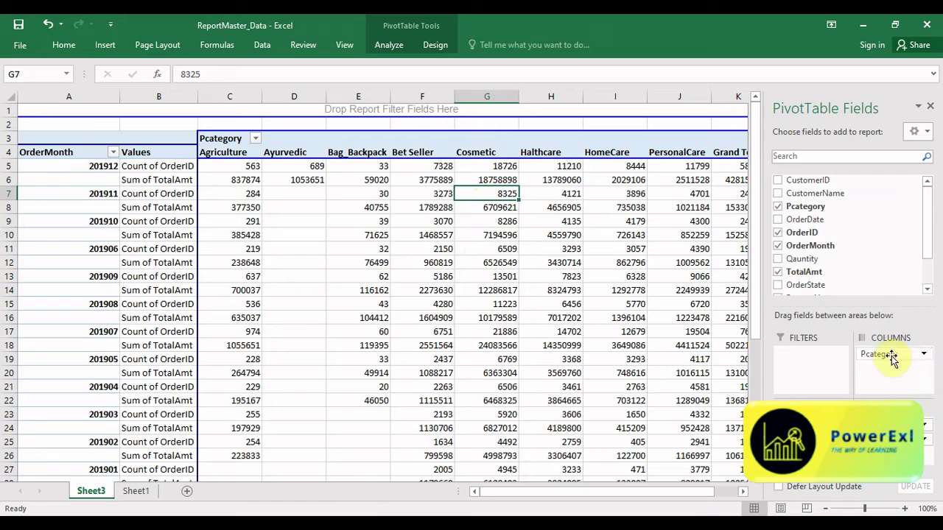
drag(889, 355, 865, 289)
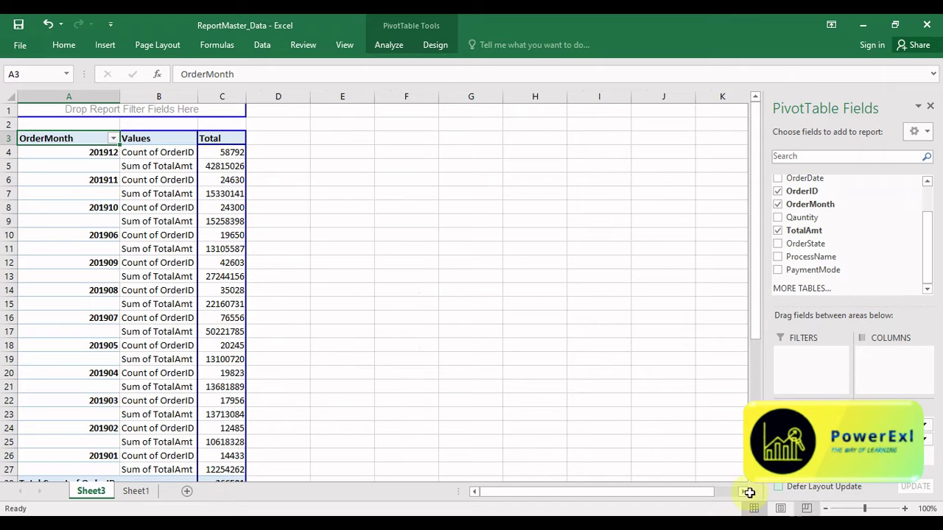
drag(810, 440, 894, 358)
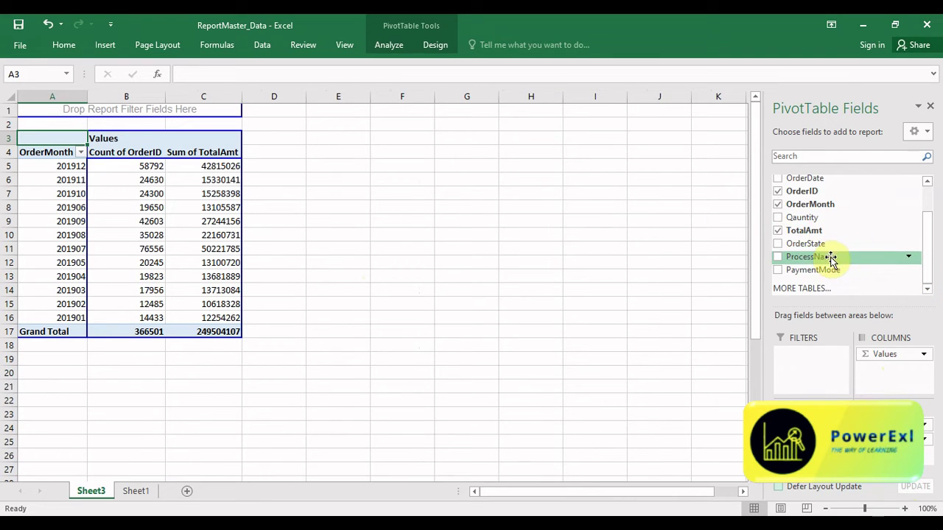
drag(926, 263, 928, 242)
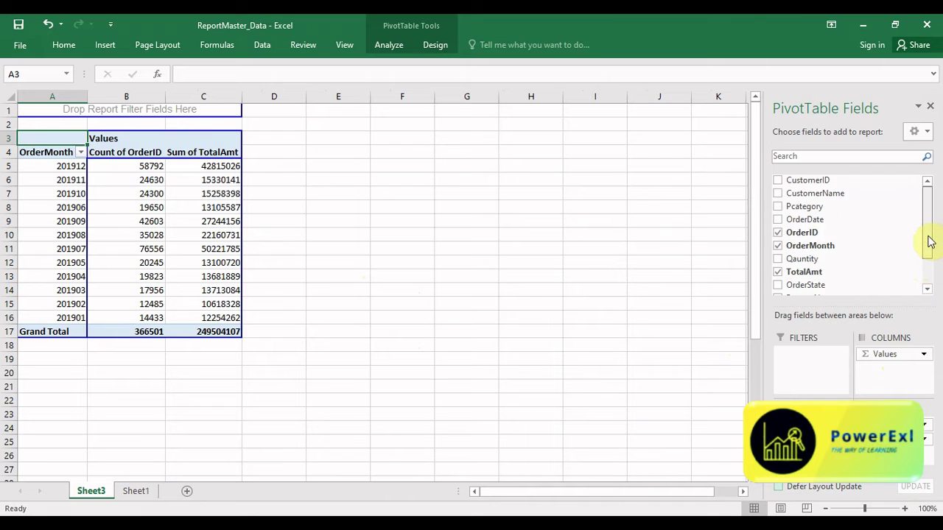
- Add Pcategory to the PivotTable columns below the Values field and review the resulting layout
drag(801, 209, 888, 377)
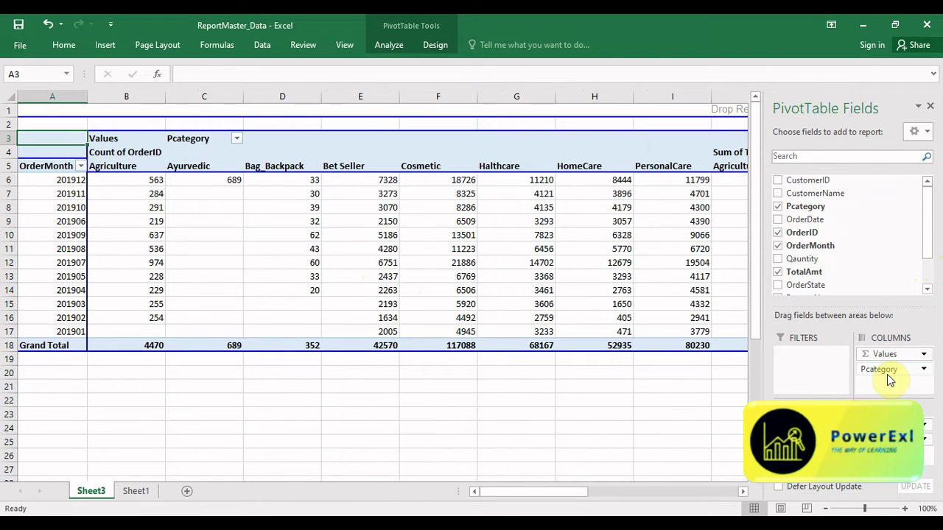
click(582, 398)
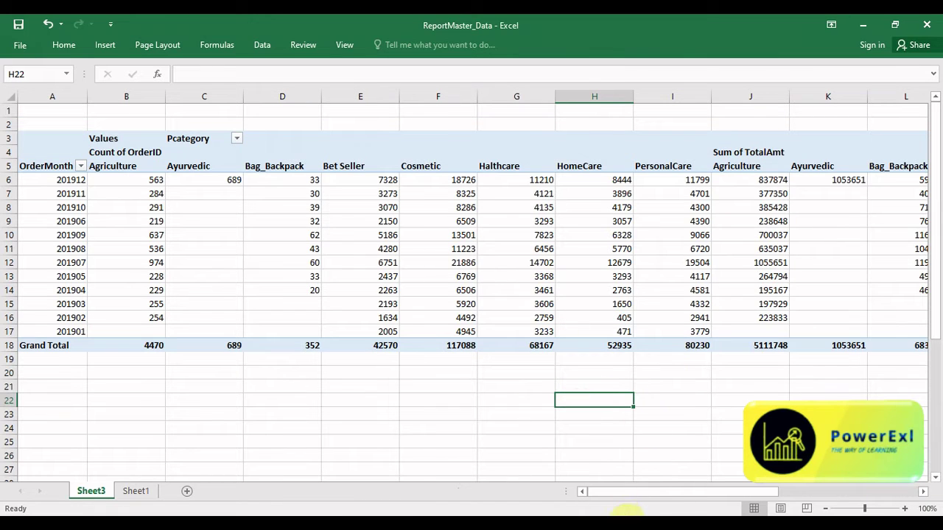
drag(639, 498, 311, 228)
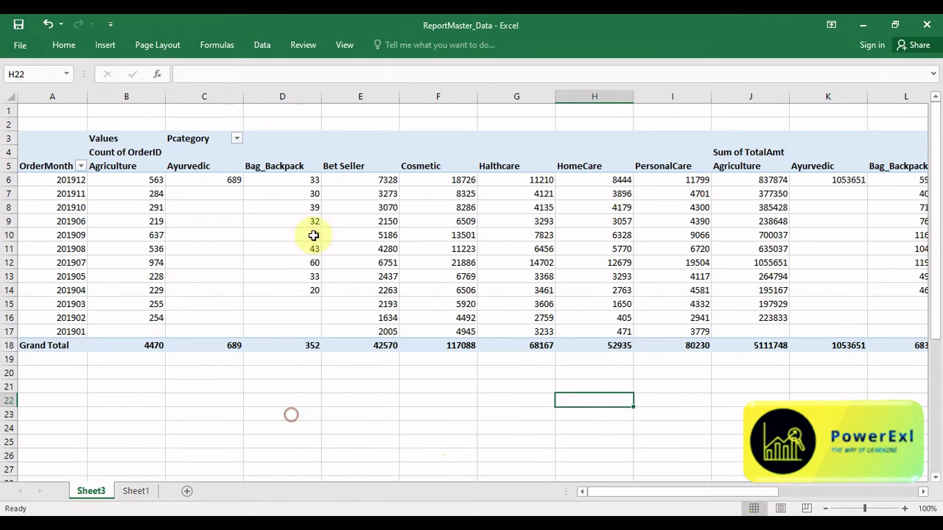
click(313, 221)
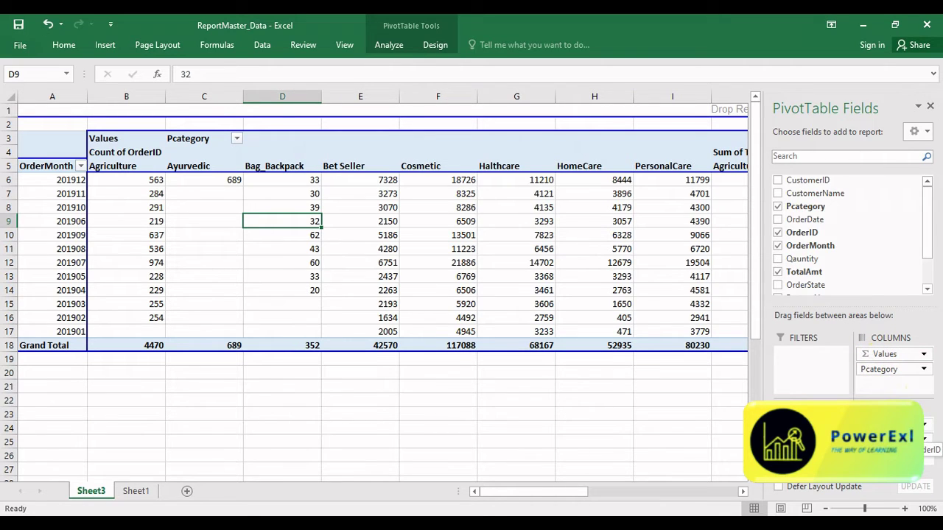
- Remove Sum of TotalAmt from the PivotTable values and examine the remaining Count of OrderID layout
drag(880, 439, 847, 254)
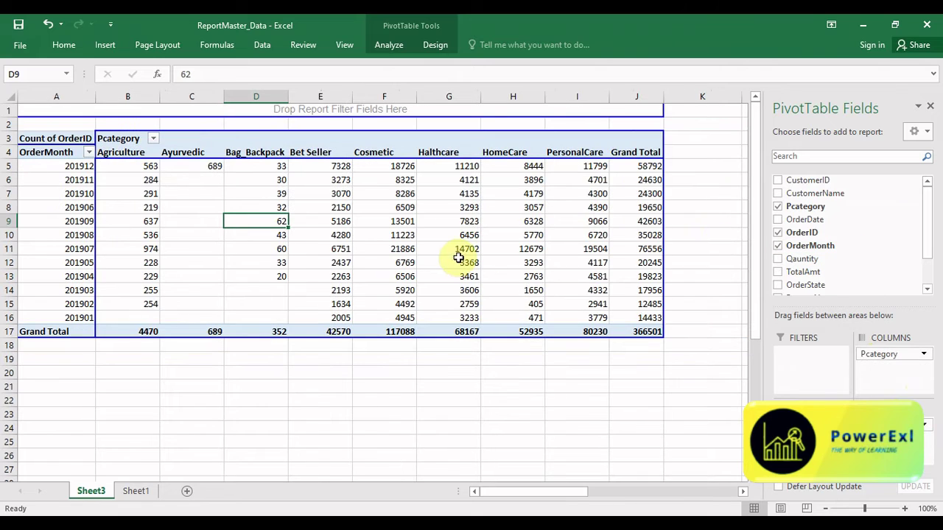
click(71, 139)
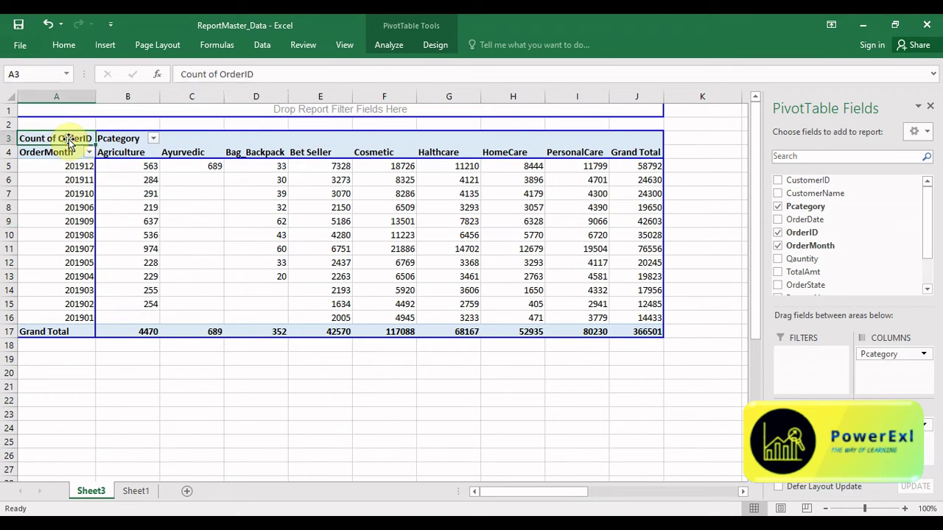
click(391, 289)
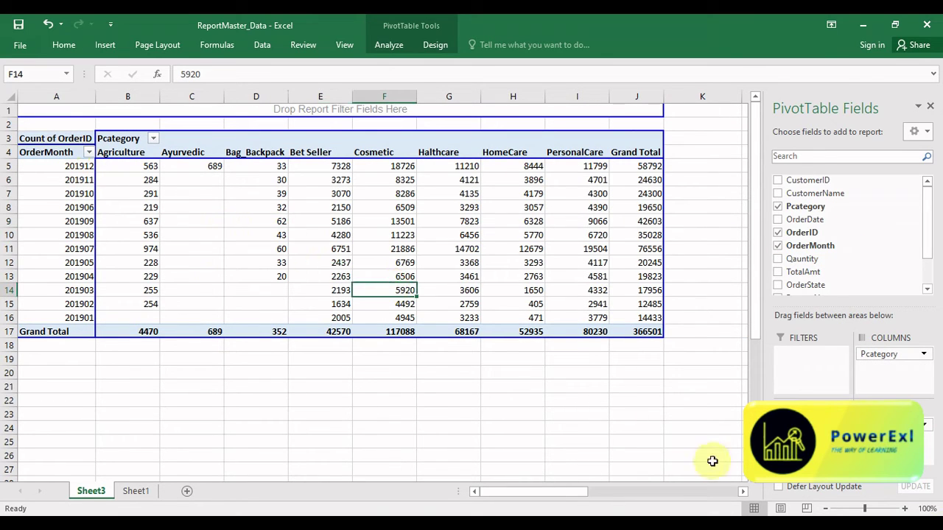
click(56, 142)
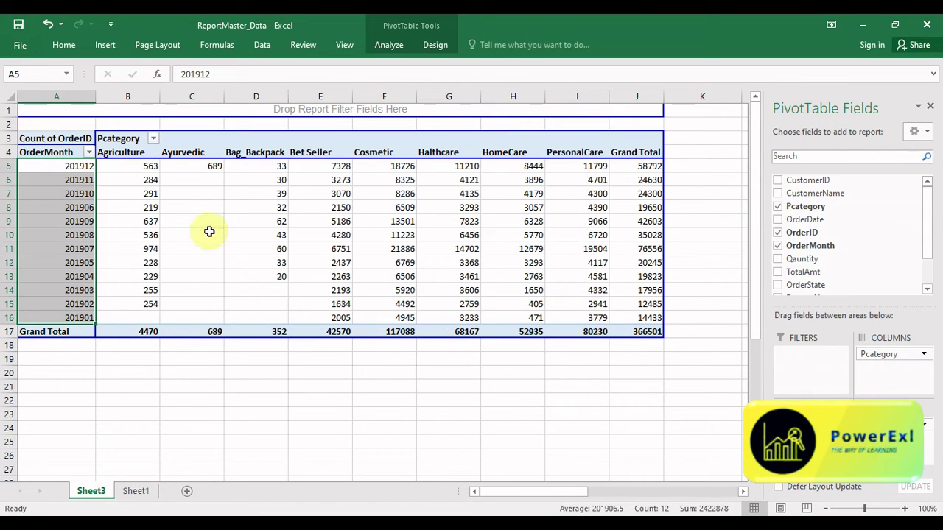
click(76, 141)
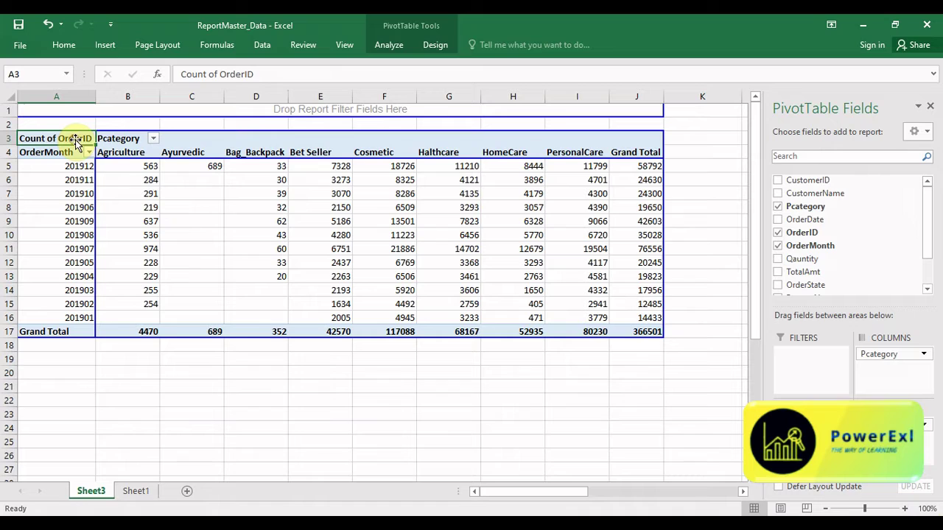
click(133, 186)
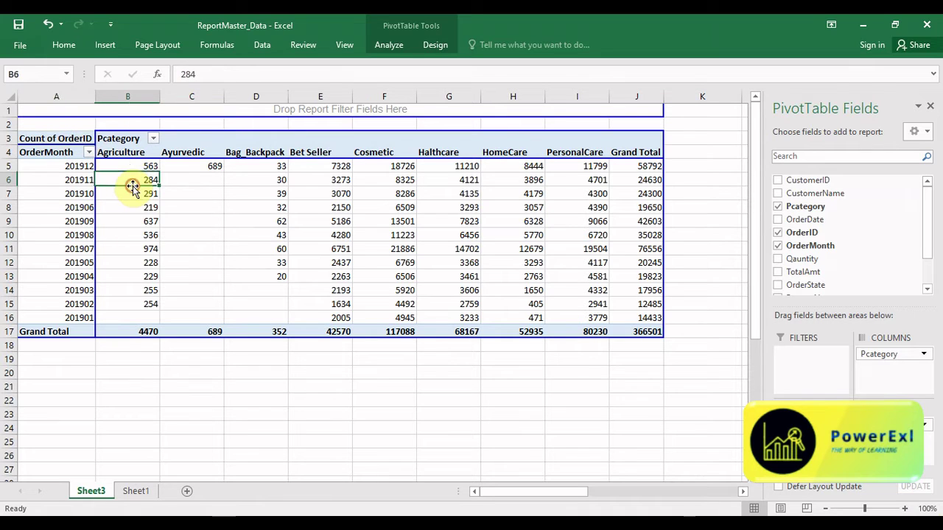
click(49, 137)
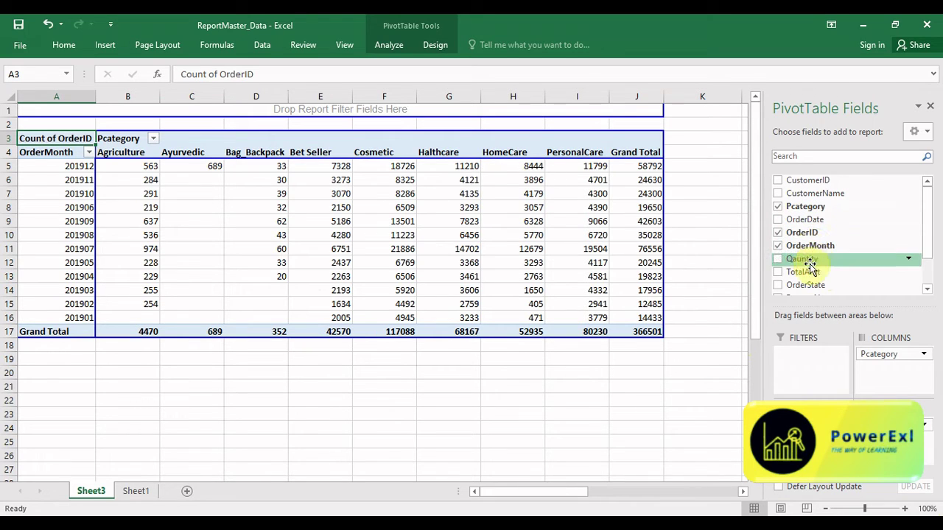
- Add TotalAmt to the PivotTable values as a sum and move the Values field to rows below OrderMonth
drag(805, 272, 884, 383)
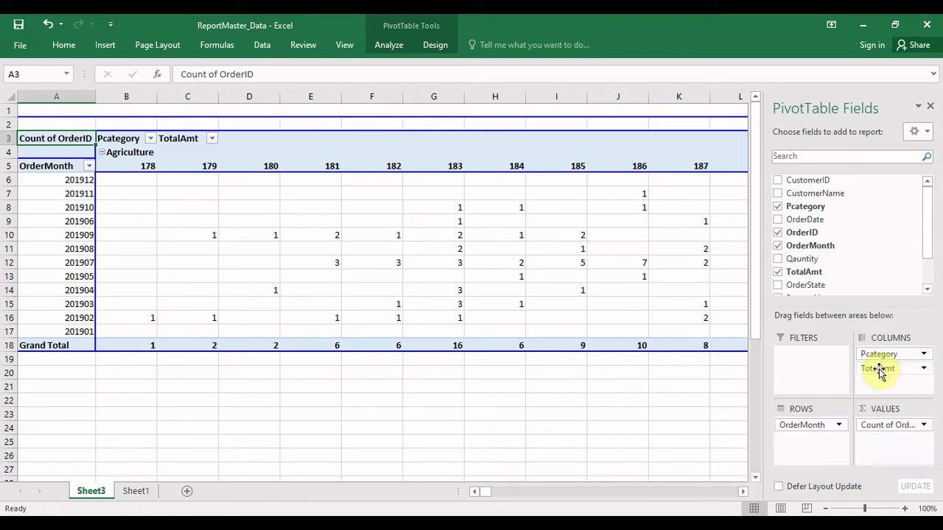
drag(878, 371, 884, 447)
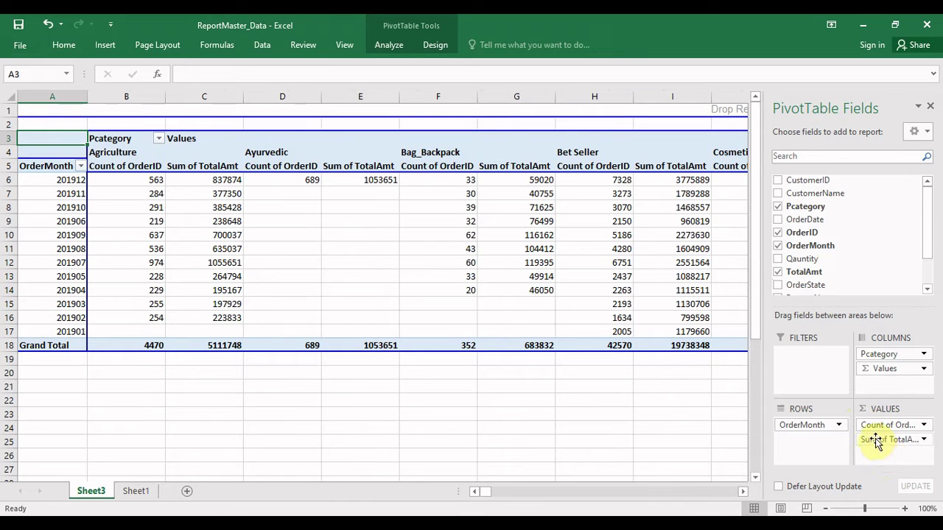
drag(877, 369, 819, 439)
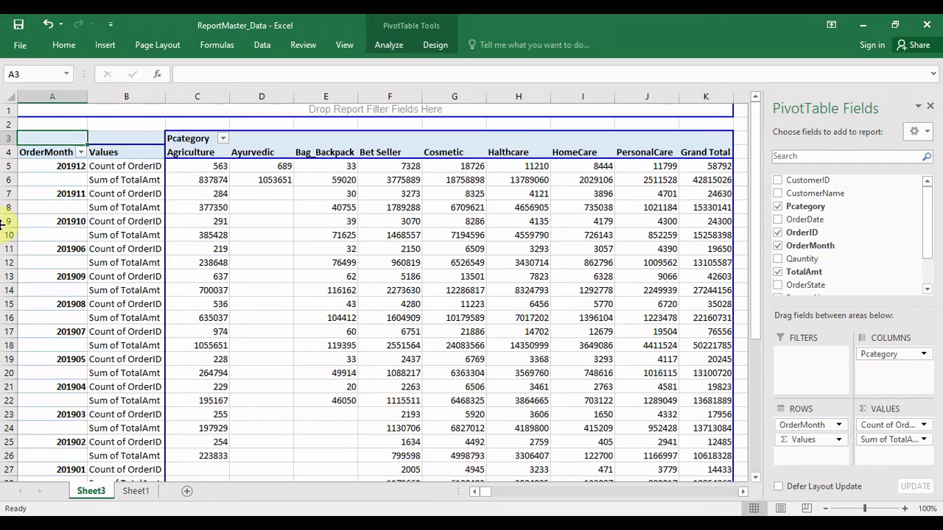
click(153, 200)
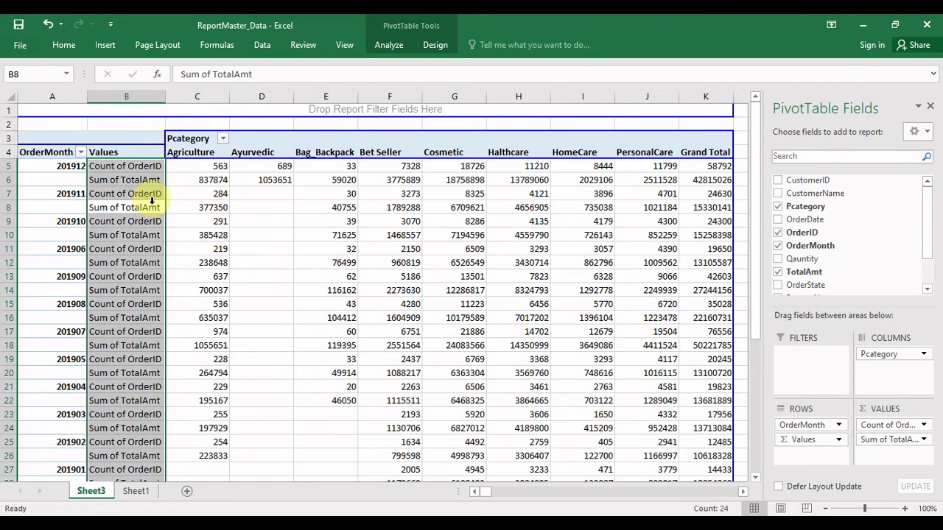
click(122, 168)
click(122, 181)
click(415, 233)
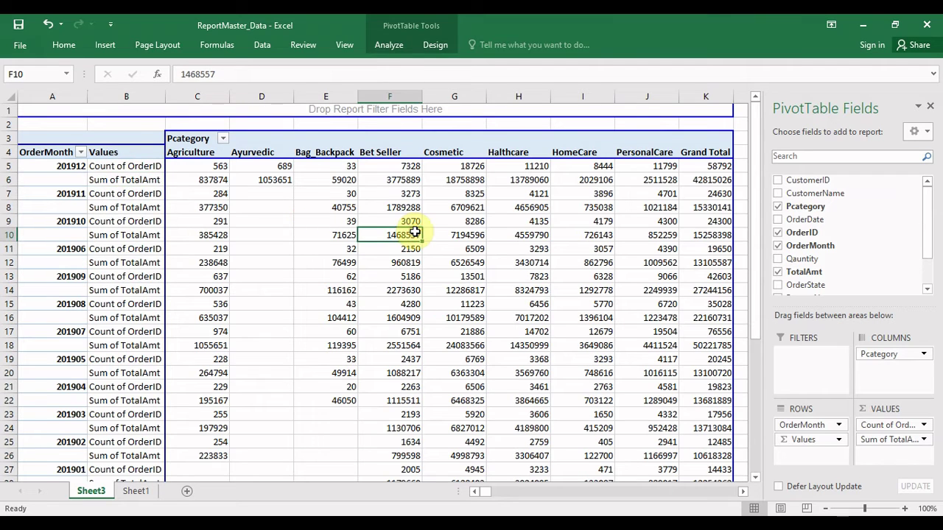
- Filter the Pcategory columns to exclude PersonalCare, HomeCare and Halthcare, and check the Count of OrderID and Sum of TotalAmt rows
click(223, 139)
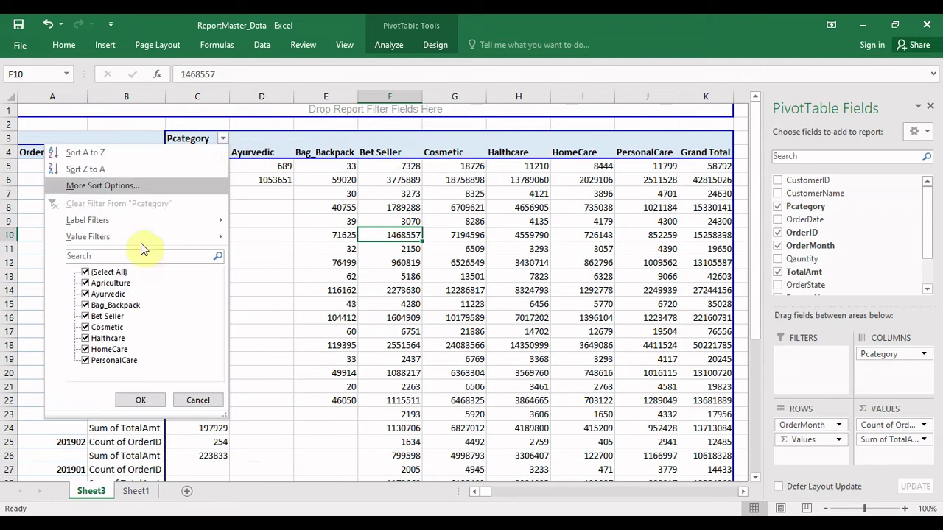
click(85, 361)
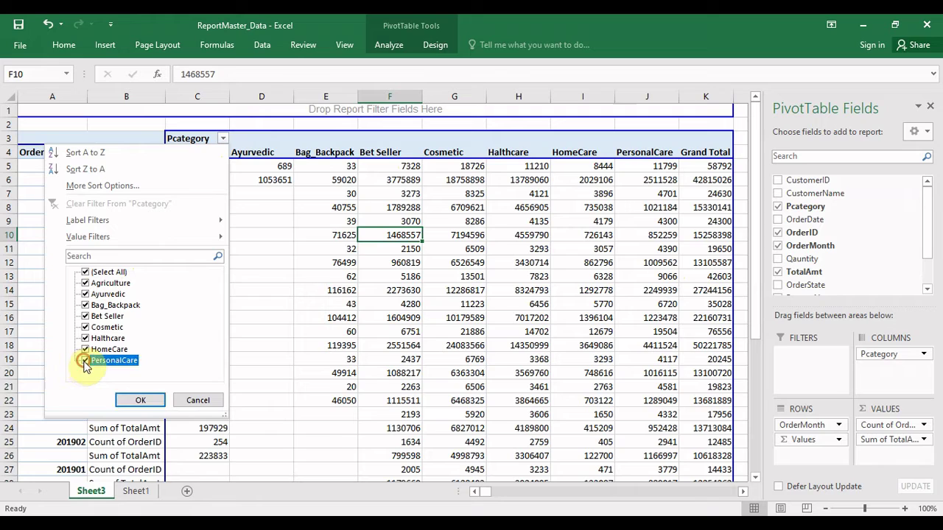
click(85, 349)
click(85, 338)
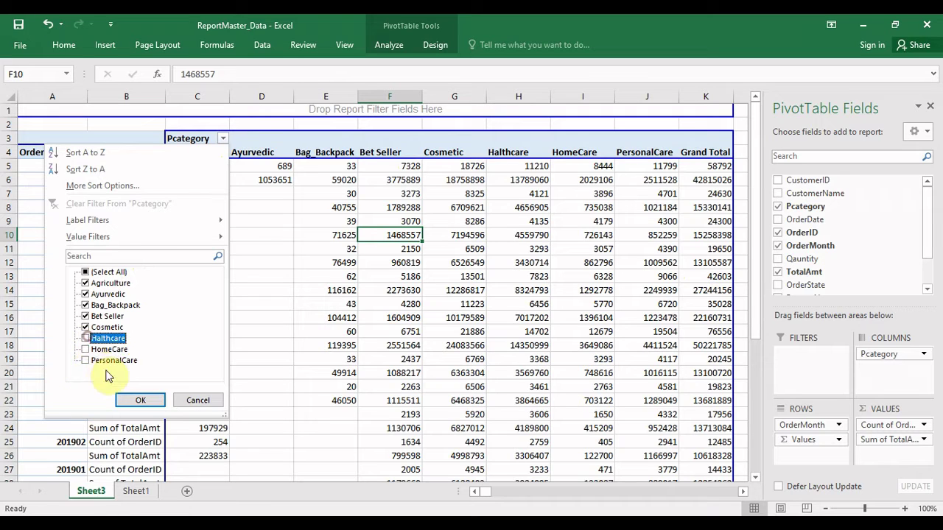
click(136, 400)
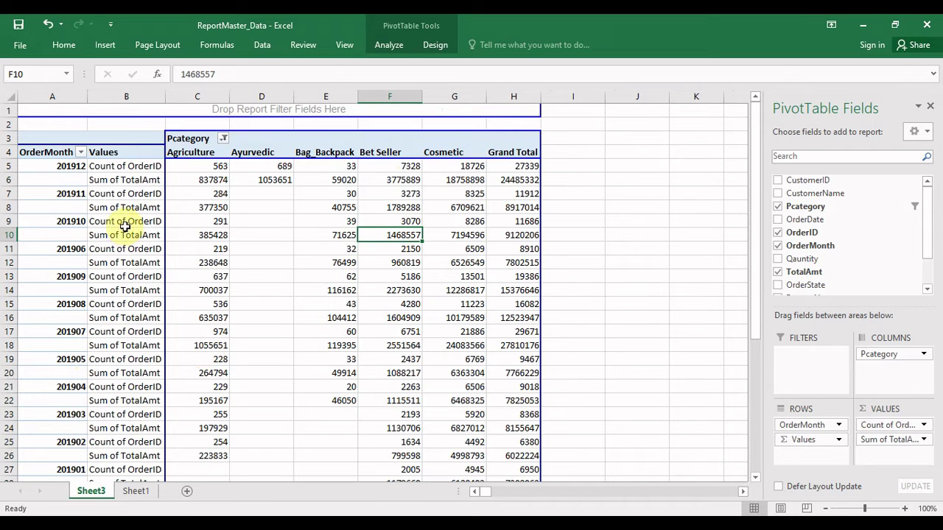
click(118, 166)
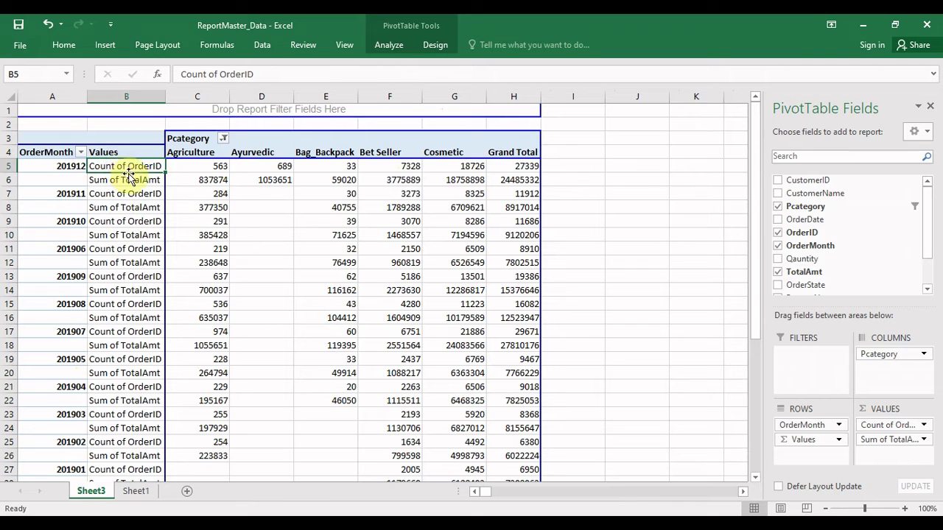
click(127, 179)
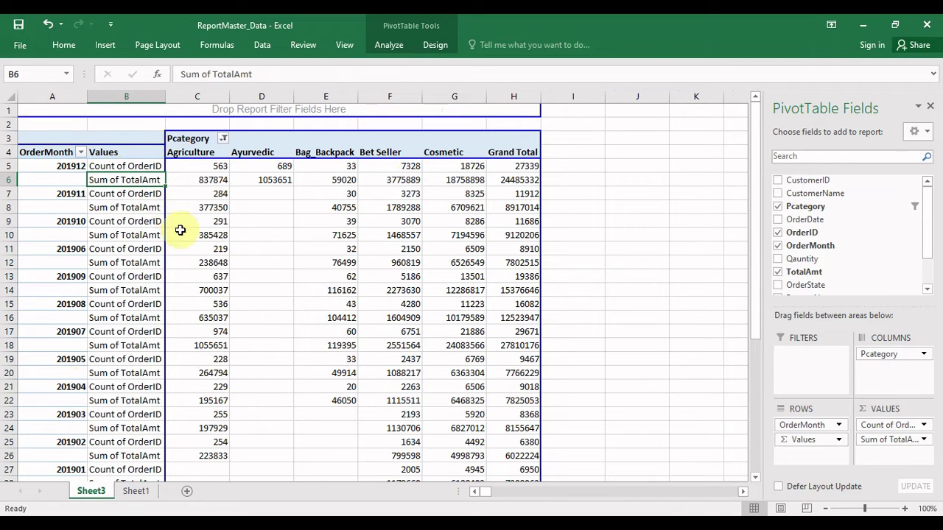
- Remove Sum of TotalAmt from the values and Pcategory from the columns, leaving OrderMonth with Count of OrderID
mouse_move(413, 324)
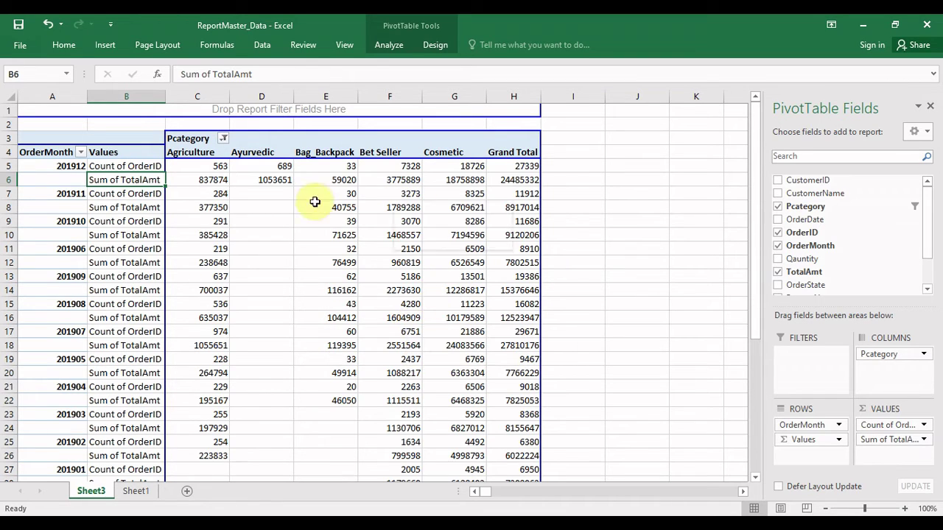
mouse_move(377, 259)
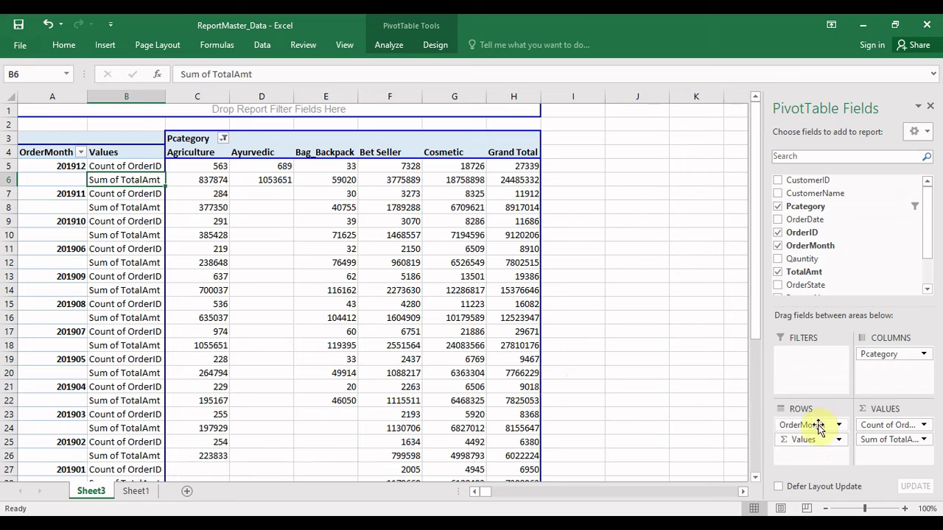
drag(897, 449, 903, 295)
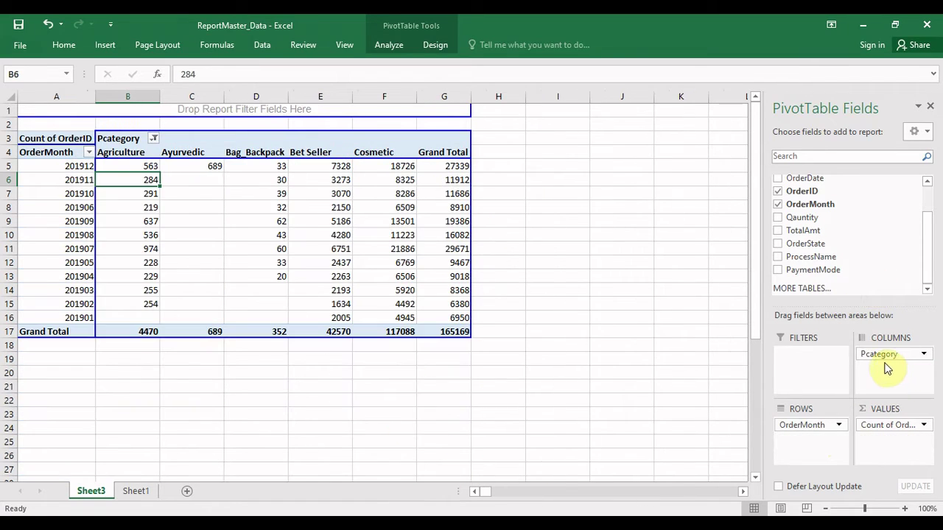
drag(886, 369, 862, 265)
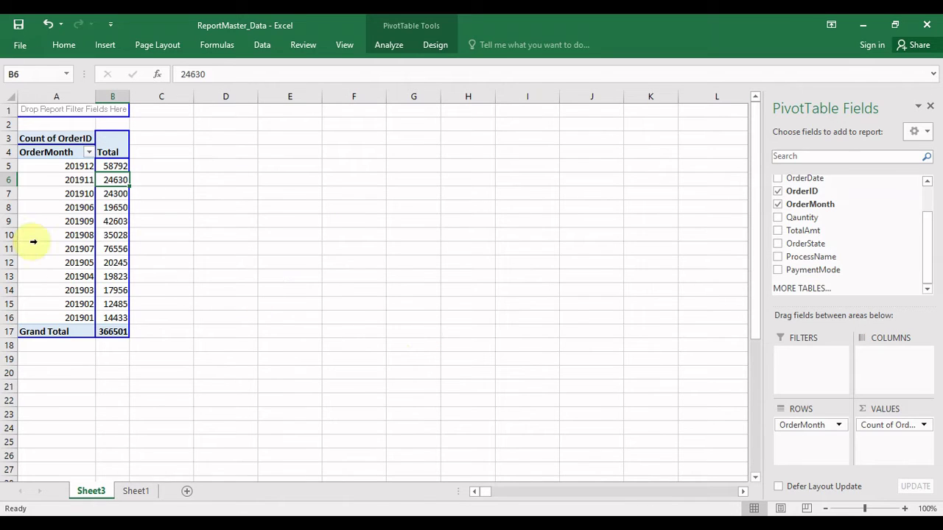
- Summarize OrderID by Sum and show its values as Running Total In with OrderMonth as the base field
click(921, 423)
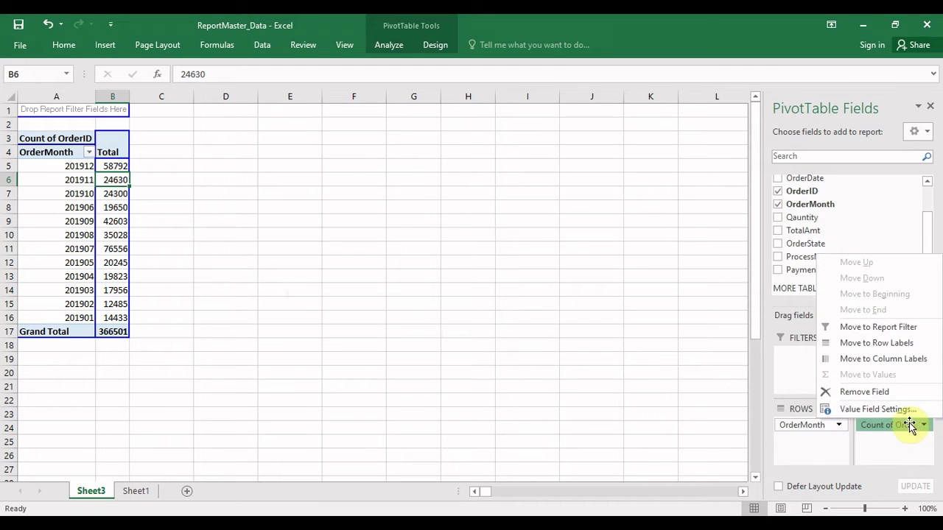
click(854, 467)
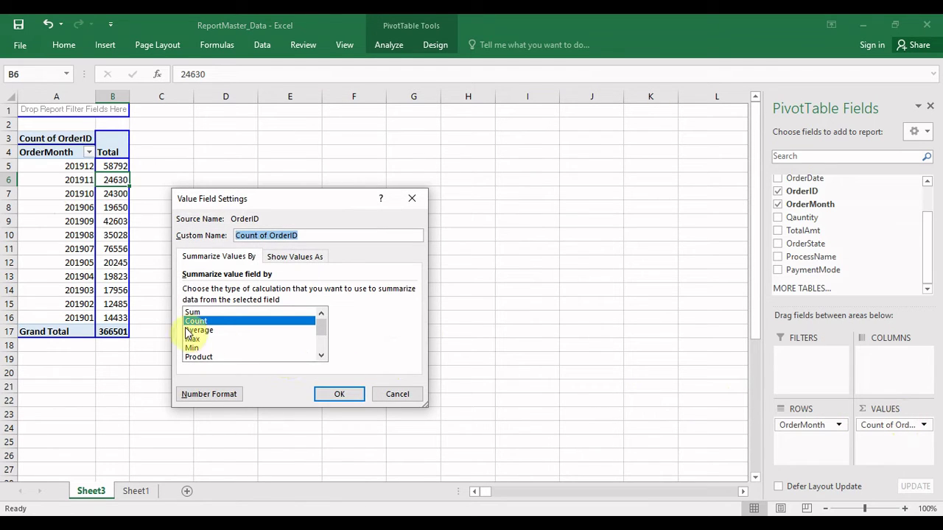
click(203, 313)
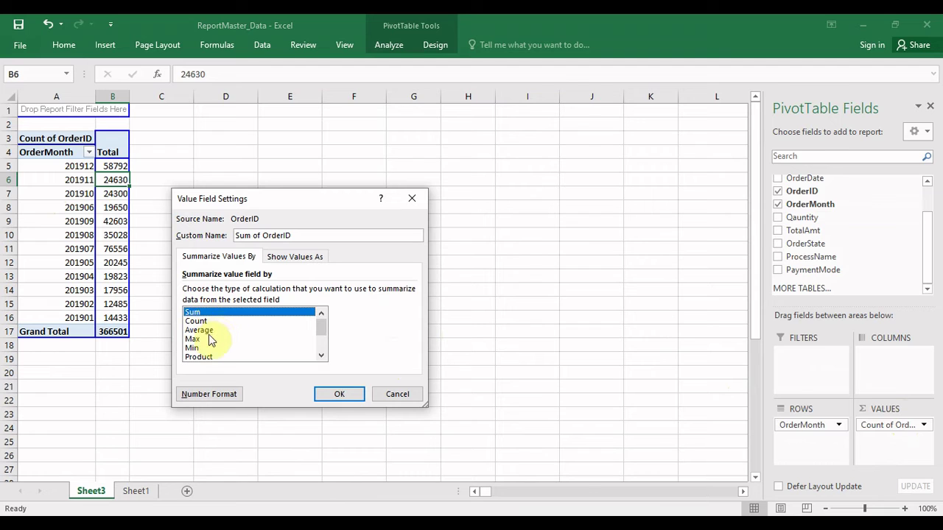
click(287, 258)
click(246, 293)
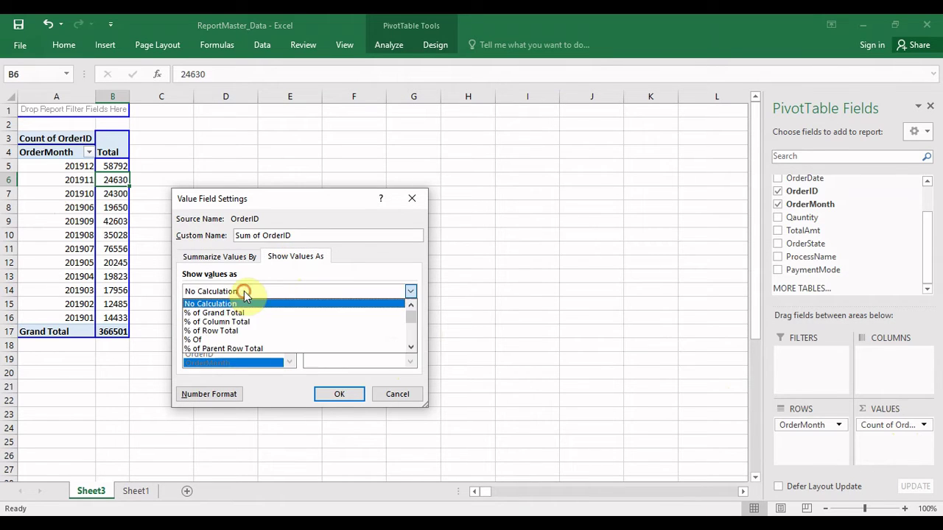
click(409, 347)
click(410, 347)
click(409, 347)
click(410, 347)
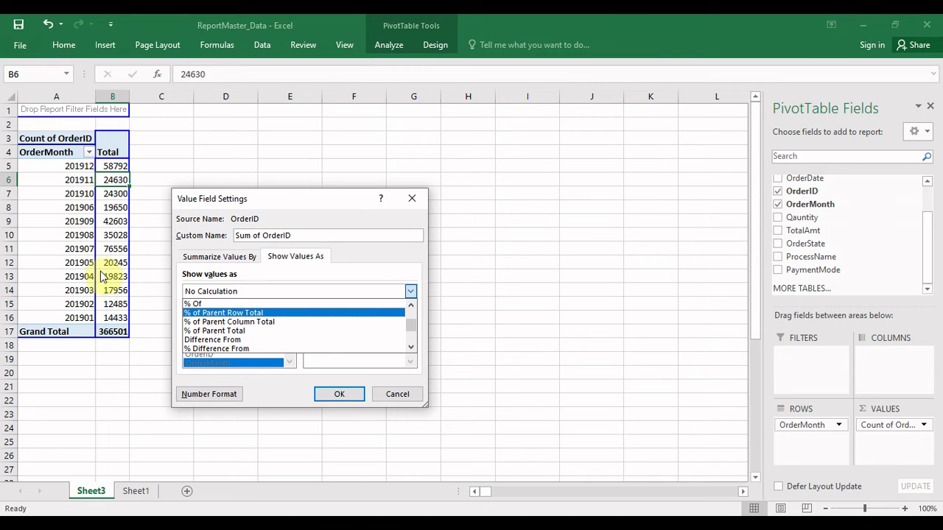
click(410, 350)
click(410, 351)
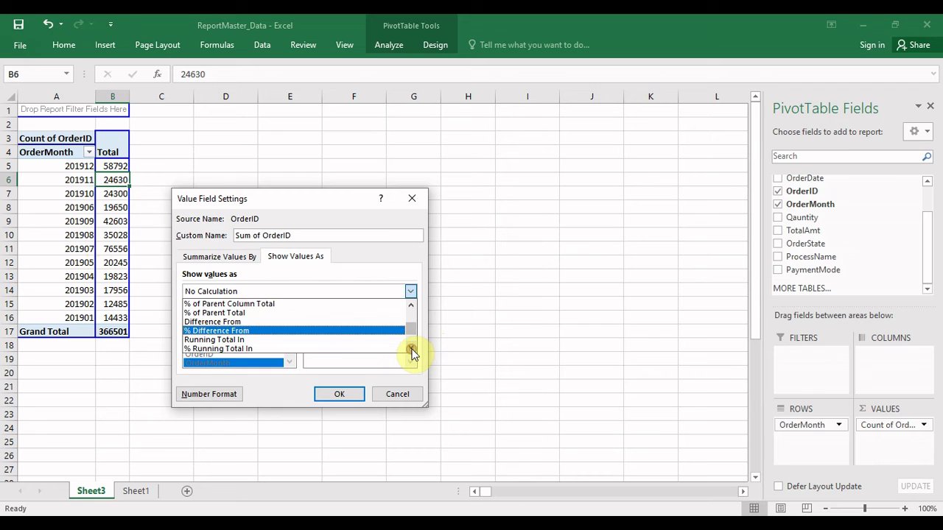
click(235, 339)
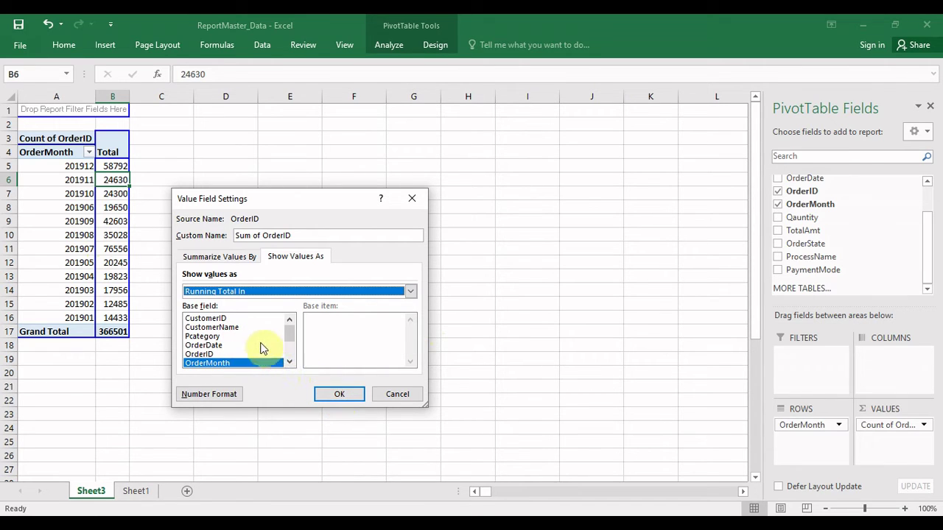
click(355, 396)
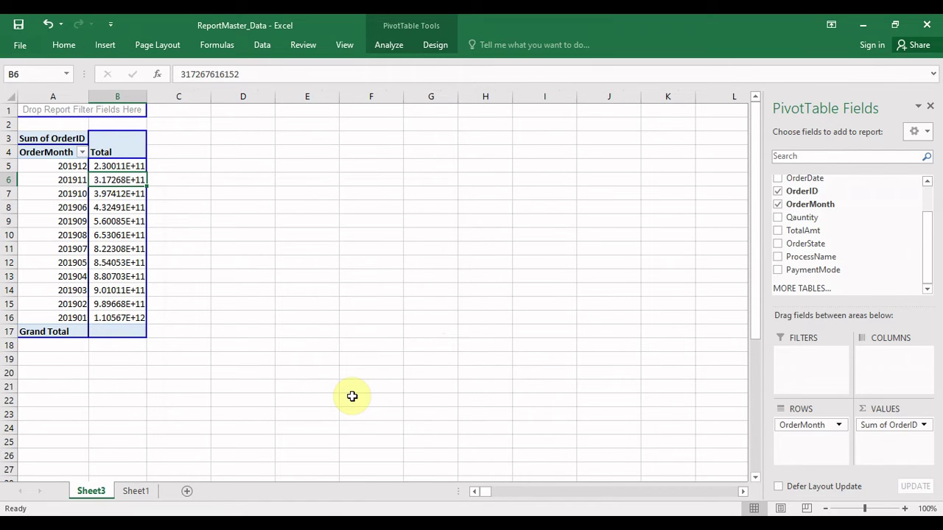
- Undo the Sum and running total settings on OrderID and review the Show Values As options for its count
click(917, 431)
click(883, 410)
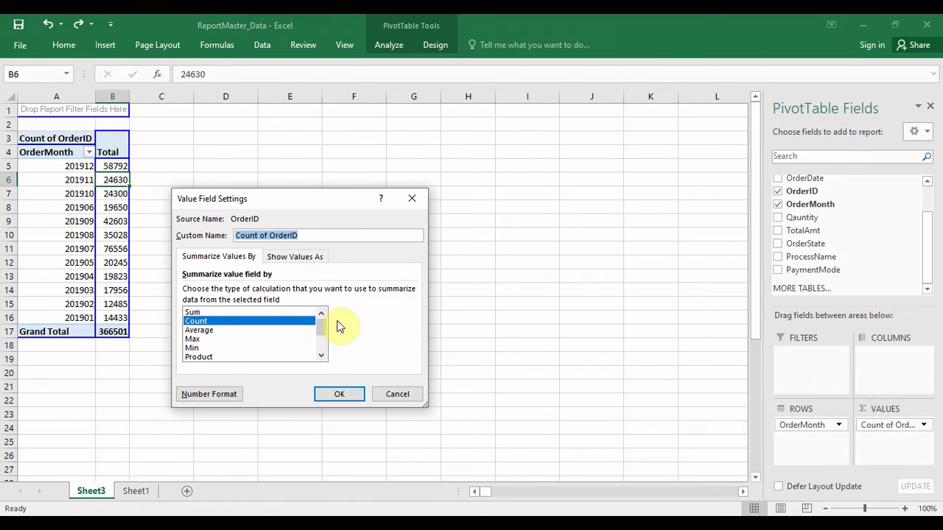
click(297, 256)
click(246, 291)
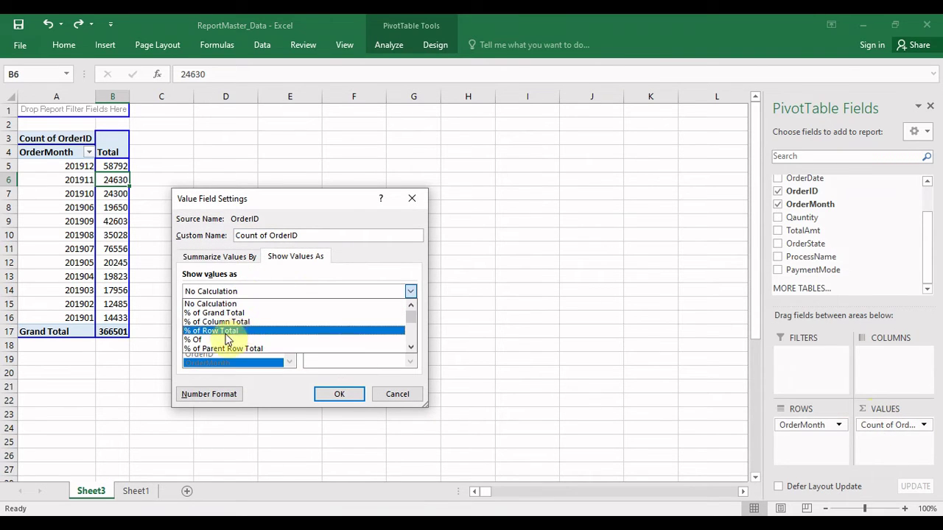
click(409, 348)
click(409, 348)
click(410, 348)
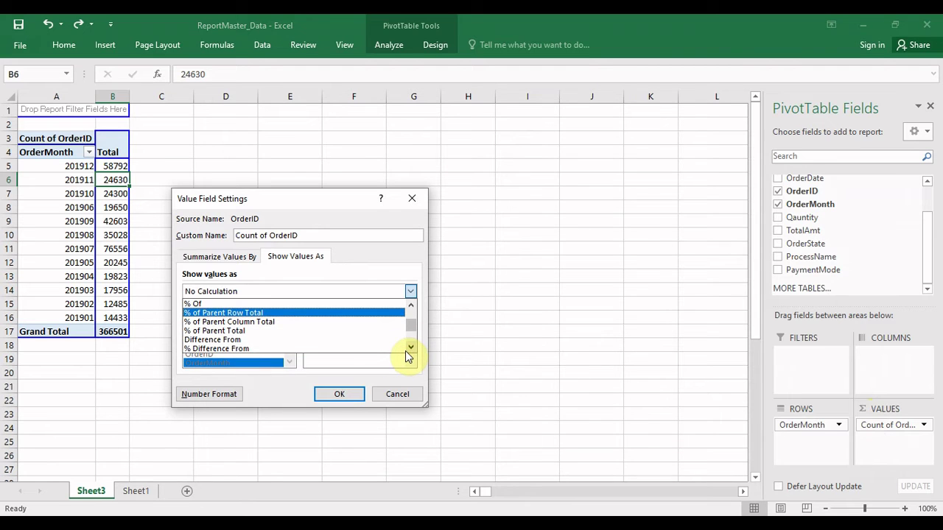
click(405, 363)
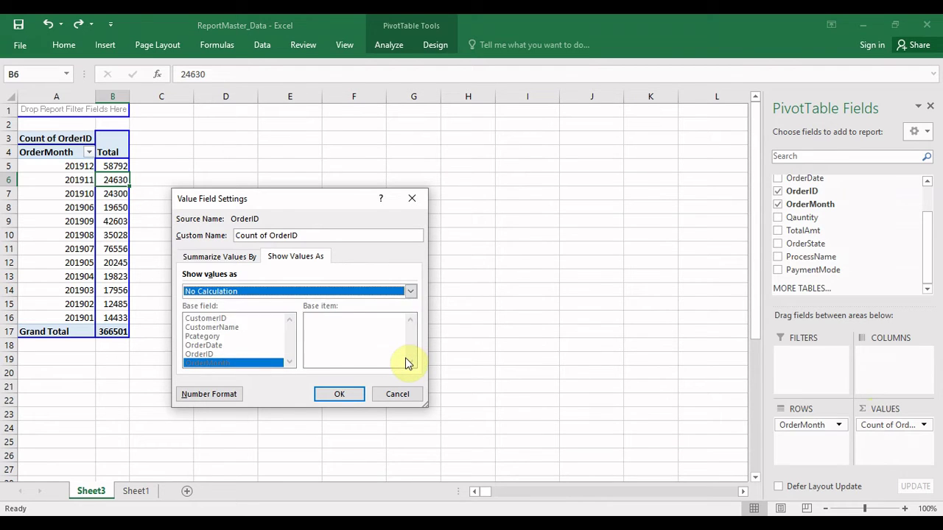
key(Escape)
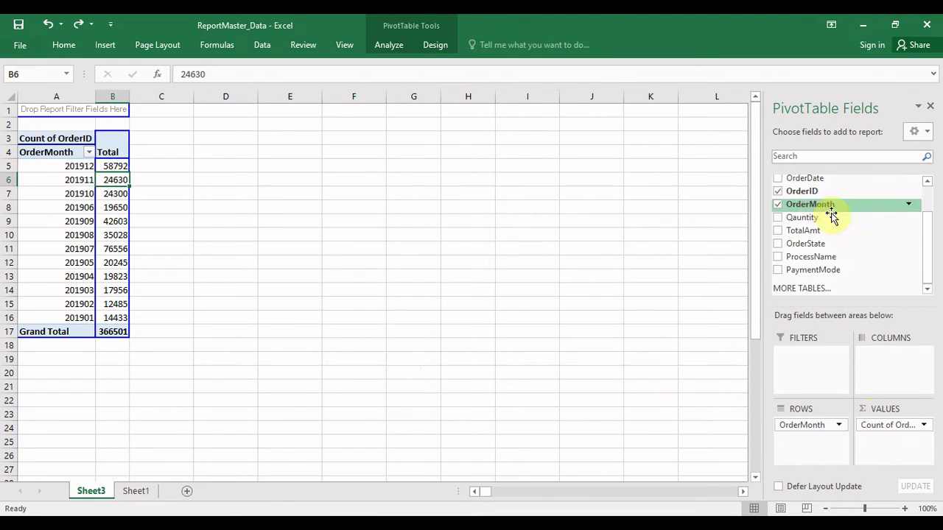
- Add OrderID to the values a second time, summarized by Count, and move the Values field to columns
drag(927, 255, 931, 231)
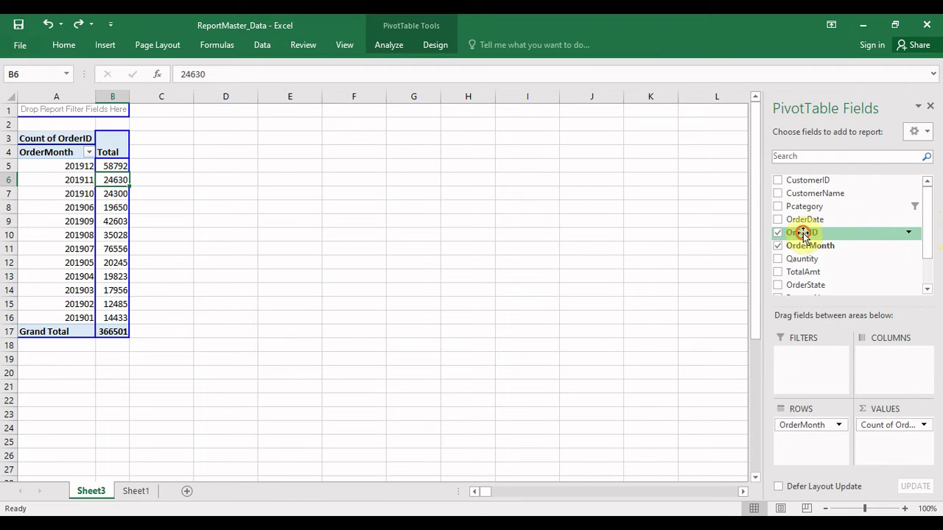
drag(806, 234, 874, 441)
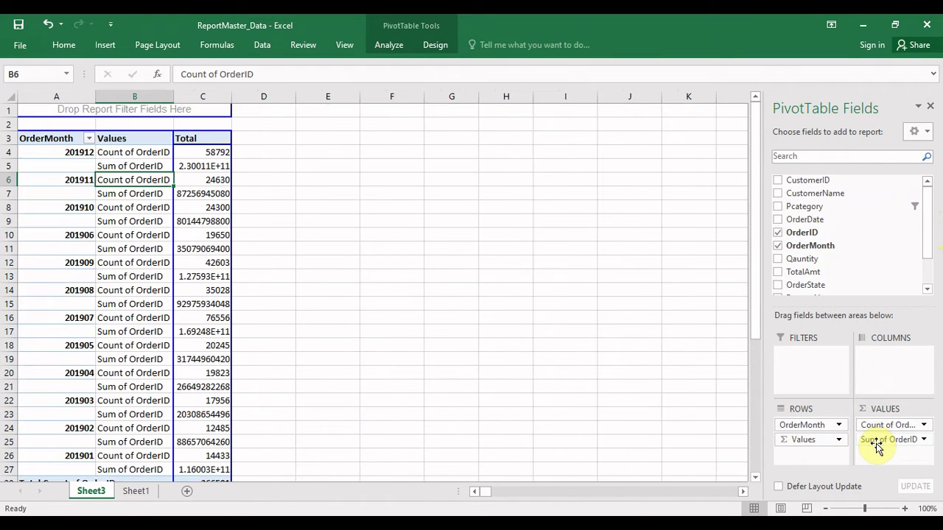
click(875, 441)
click(860, 424)
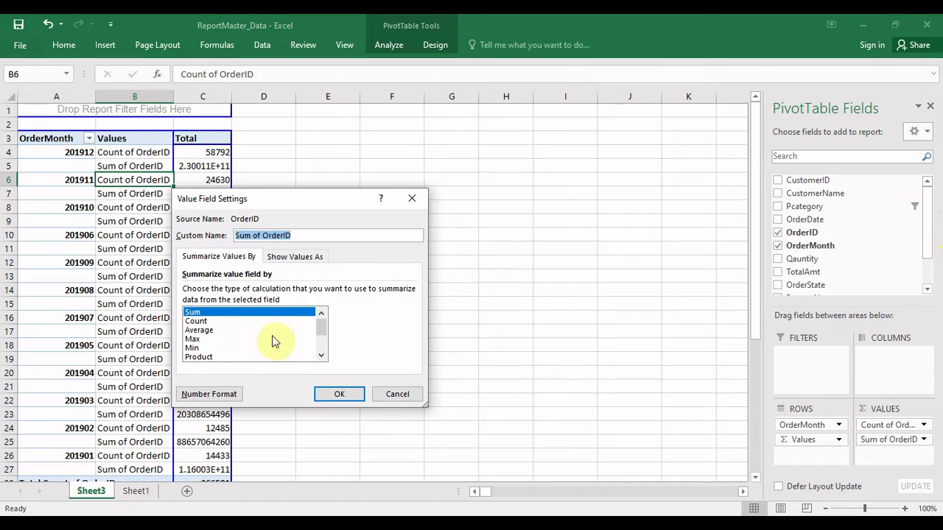
click(197, 321)
click(335, 393)
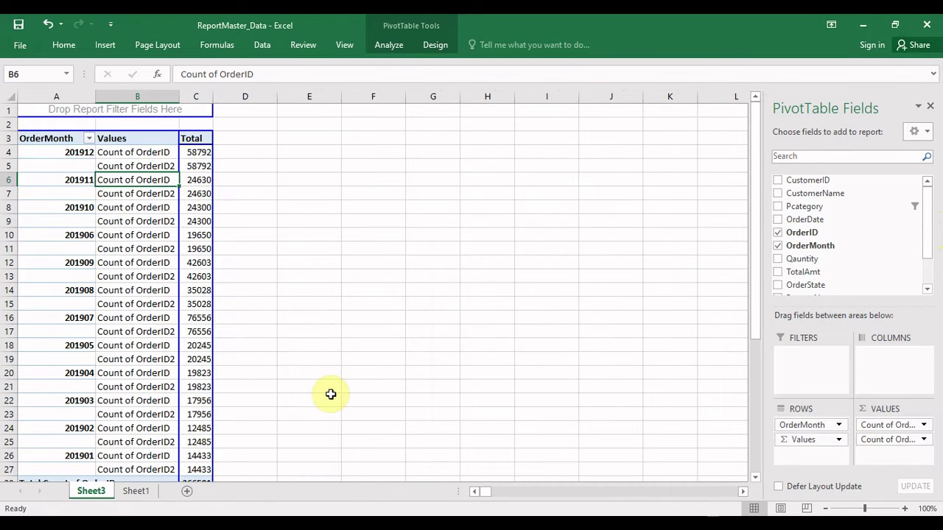
drag(788, 442, 901, 385)
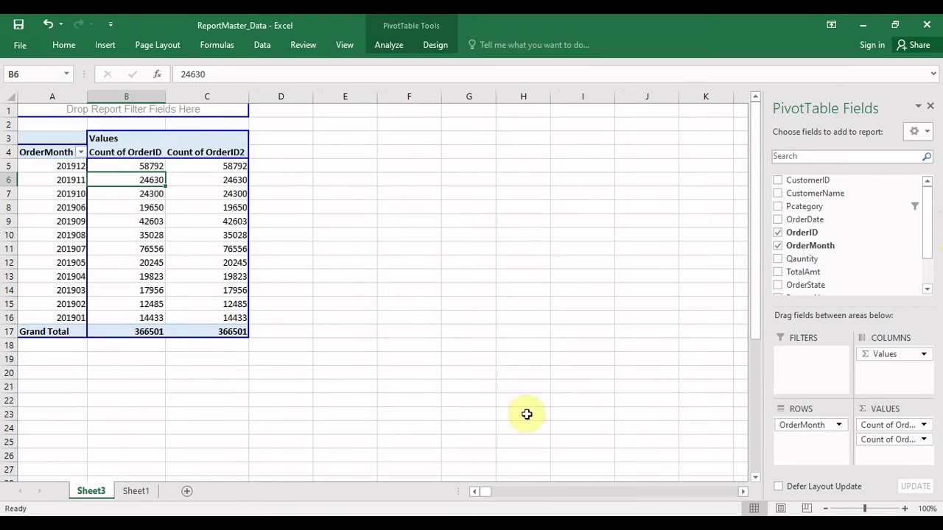
- Show the second OrderID count as Running Total In with OrderMonth as the base field
click(923, 440)
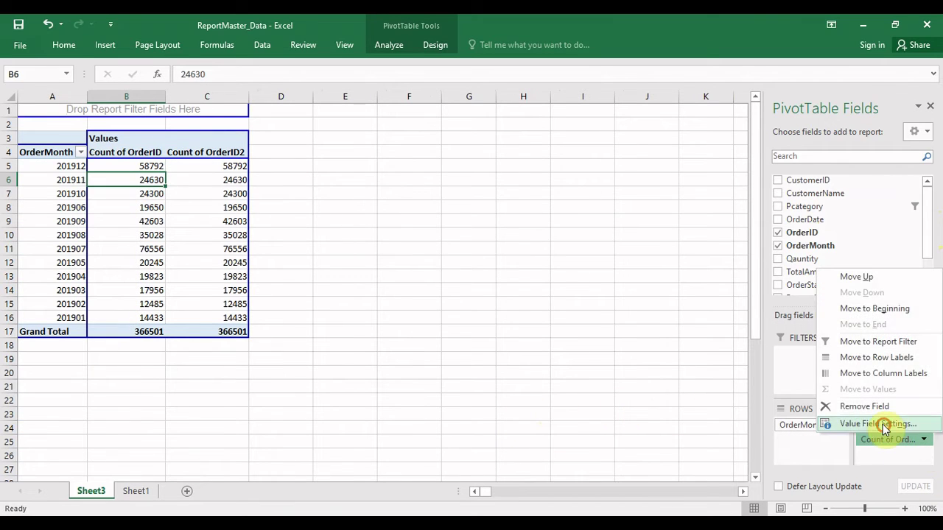
click(866, 482)
click(295, 256)
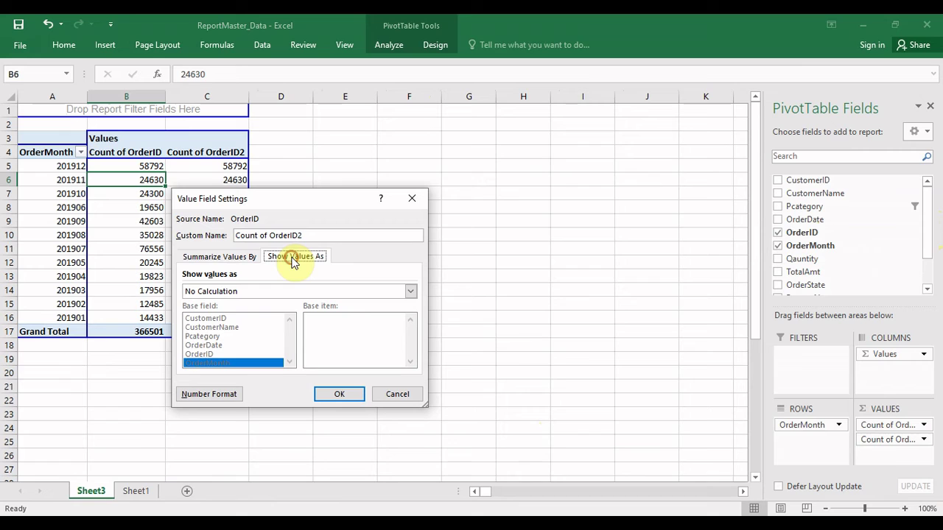
click(248, 291)
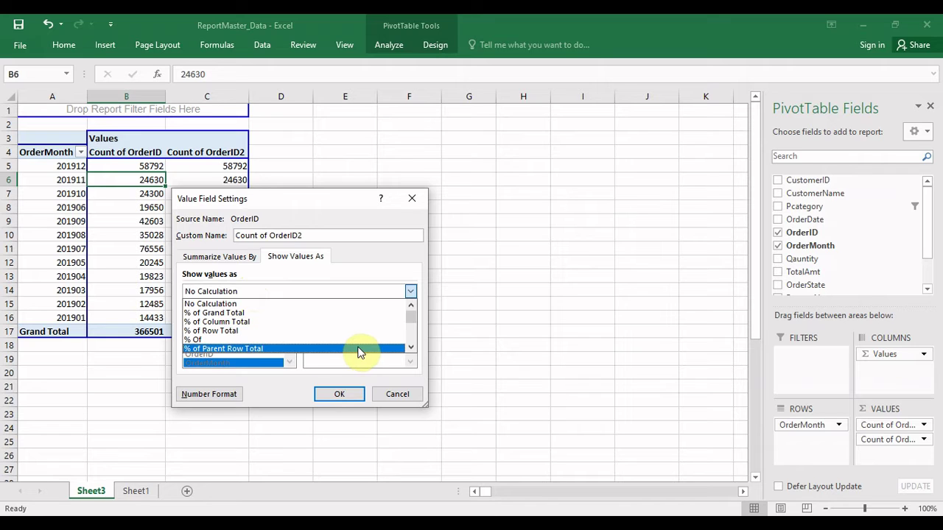
click(407, 348)
click(408, 348)
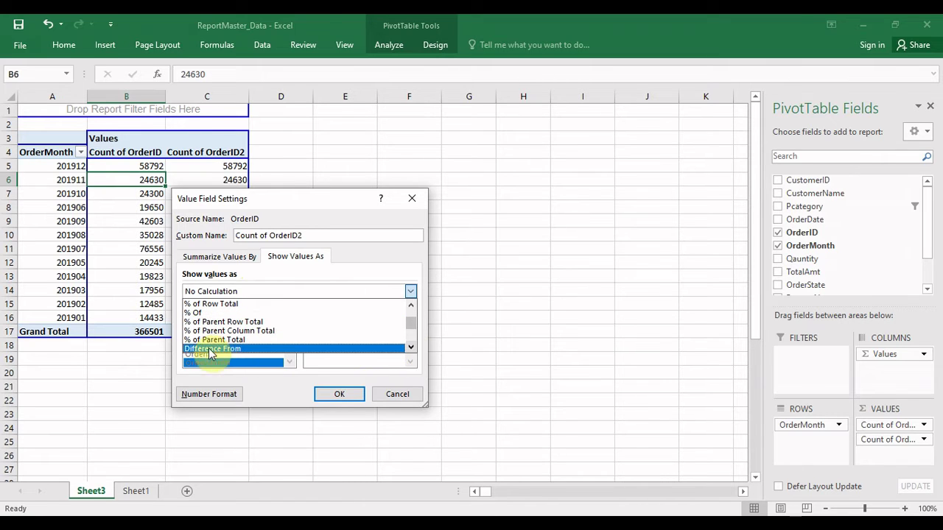
click(413, 349)
click(413, 349)
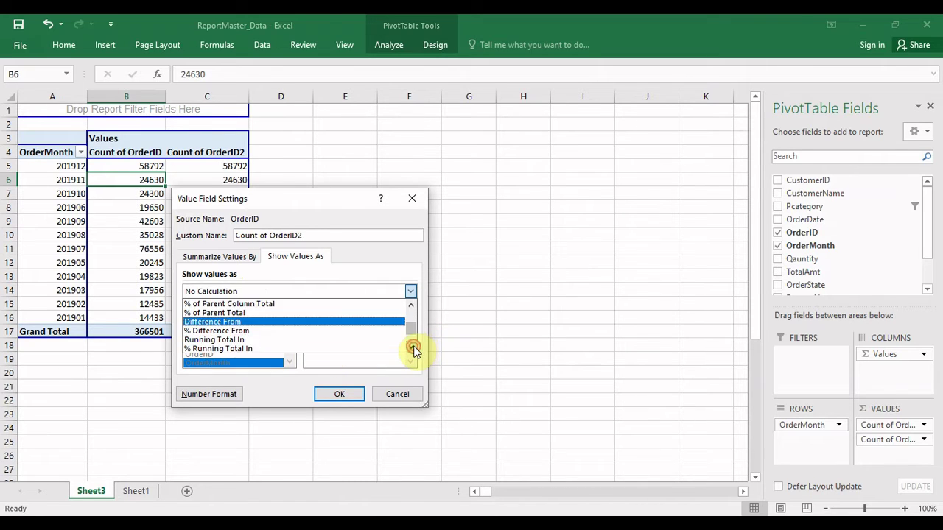
click(203, 340)
click(347, 390)
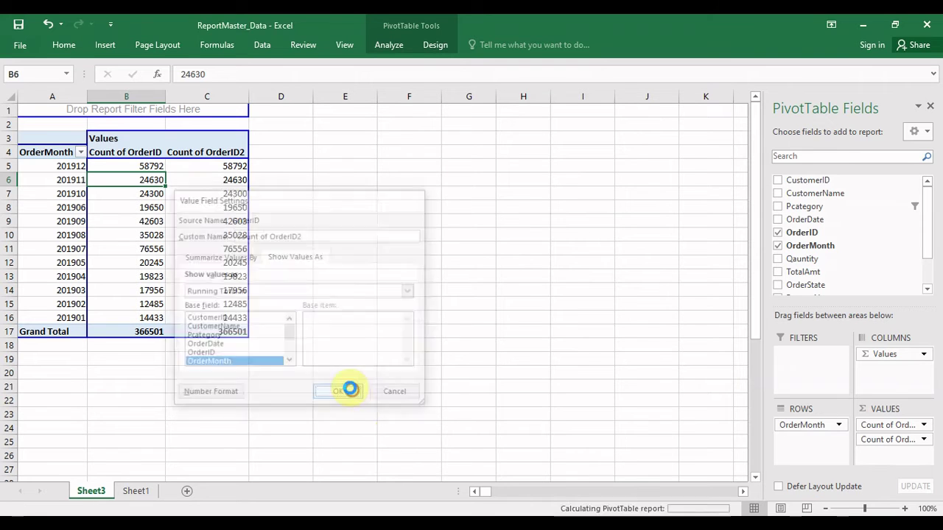
click(355, 274)
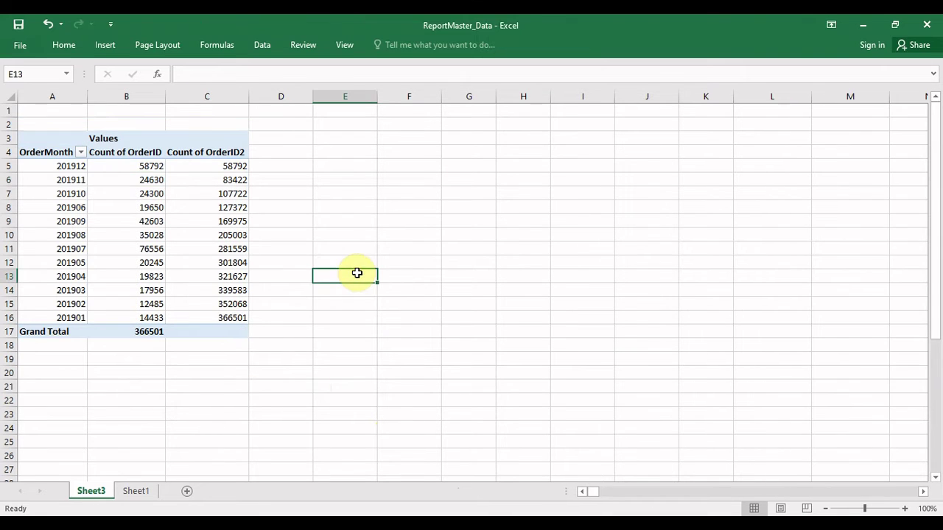
- Compare the running totals in Count of OrderID2 with the sums of the first two and three monthly counts
click(151, 167)
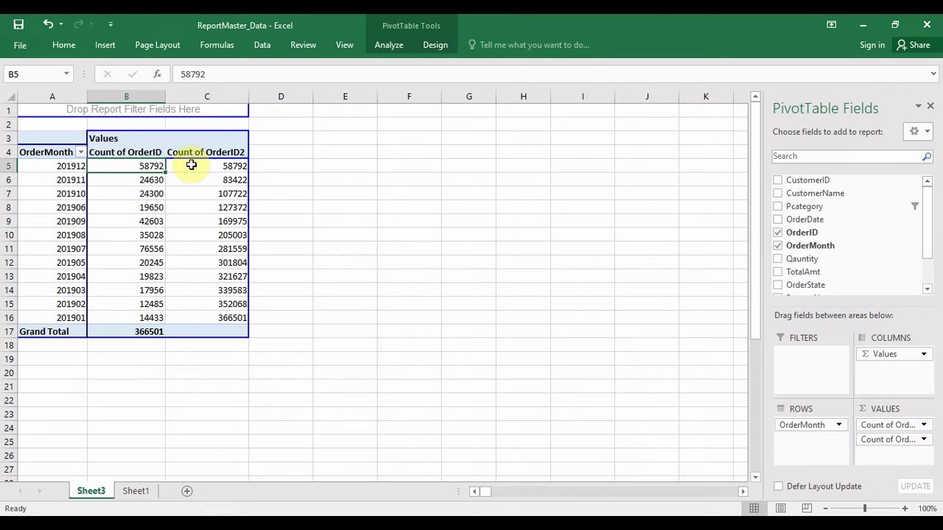
click(215, 165)
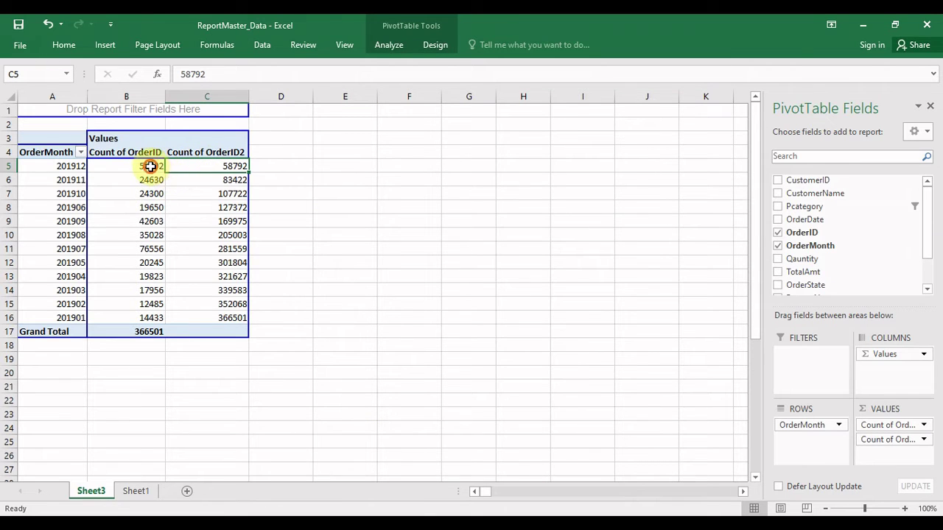
drag(124, 166, 150, 179)
click(220, 181)
click(151, 168)
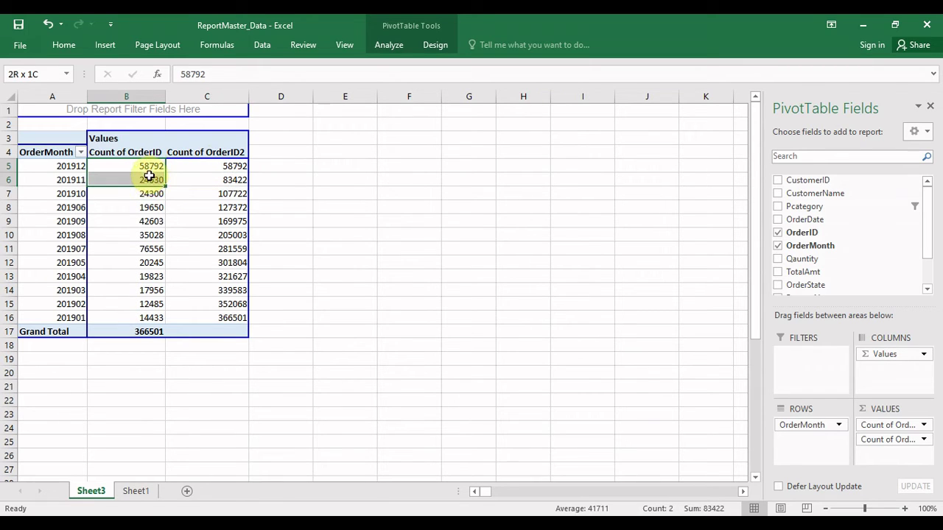
click(213, 180)
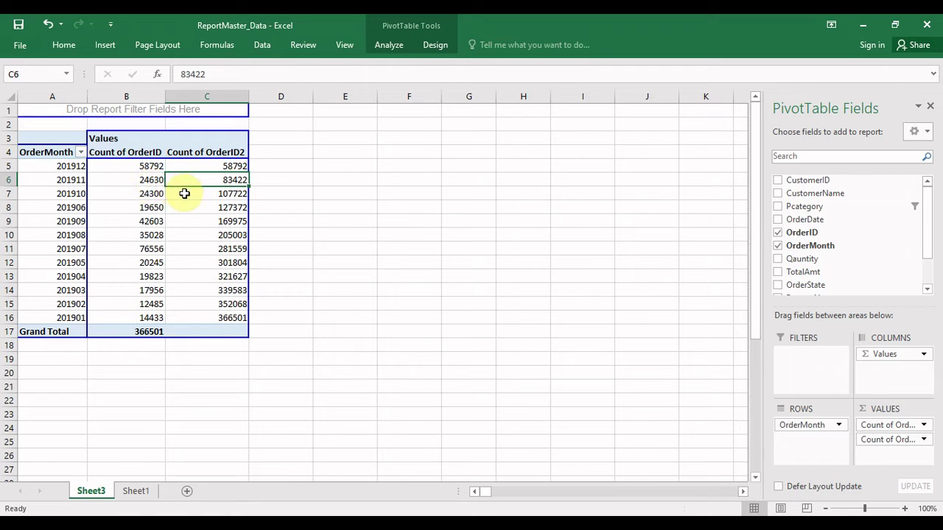
drag(153, 167, 153, 189)
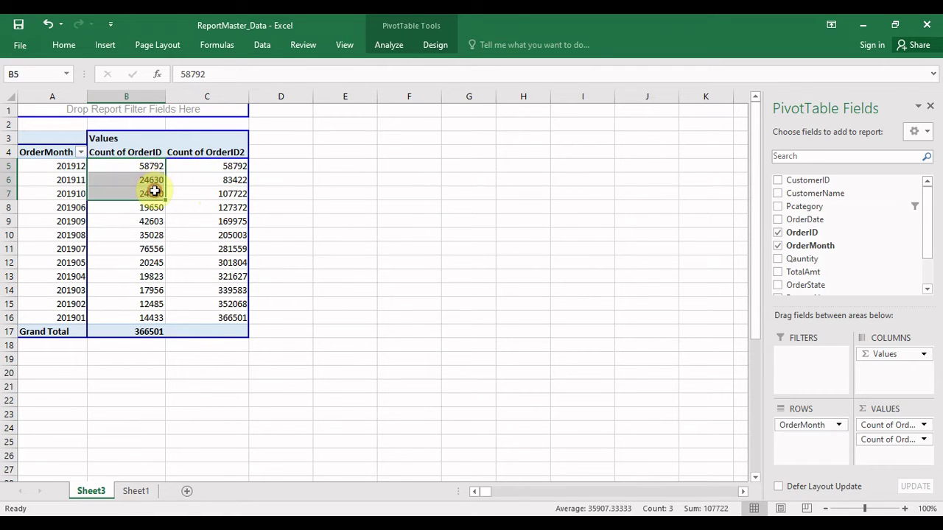
click(229, 193)
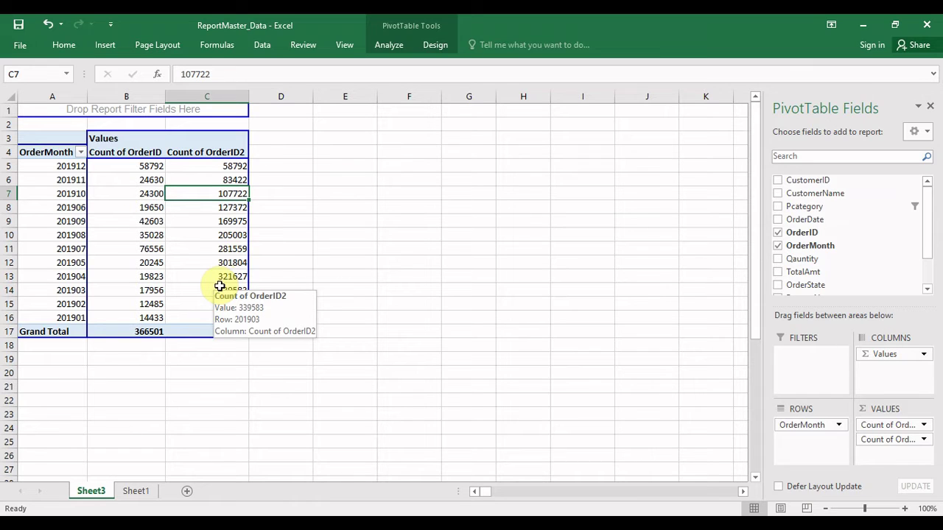
- Change the second OrderID value field to summarize by Average
click(926, 440)
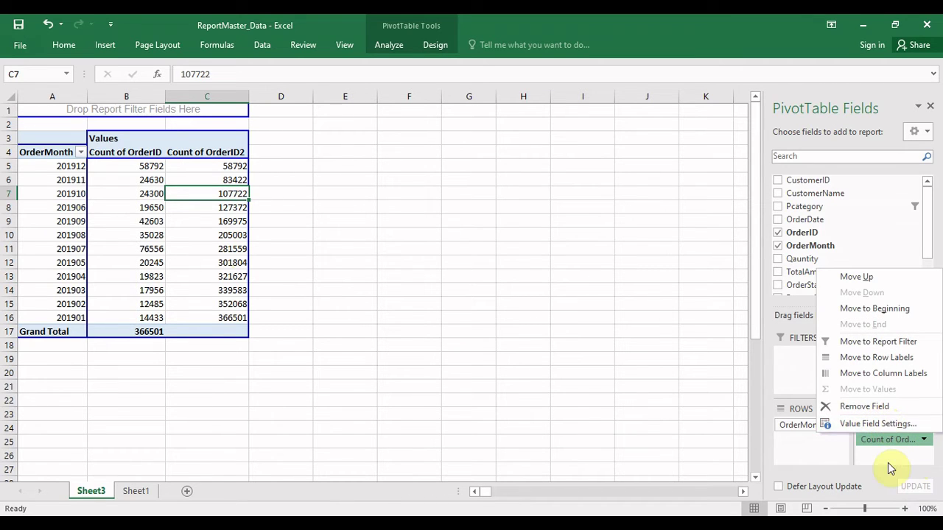
click(880, 424)
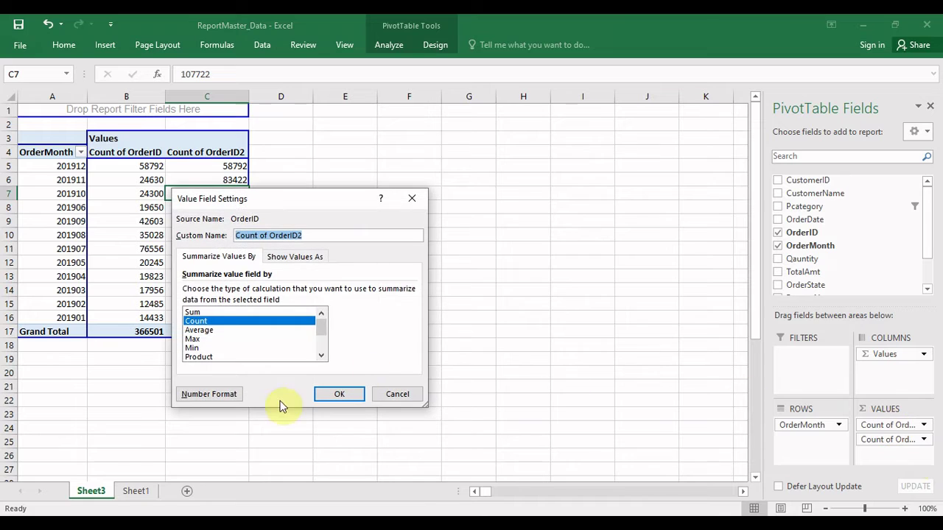
click(201, 330)
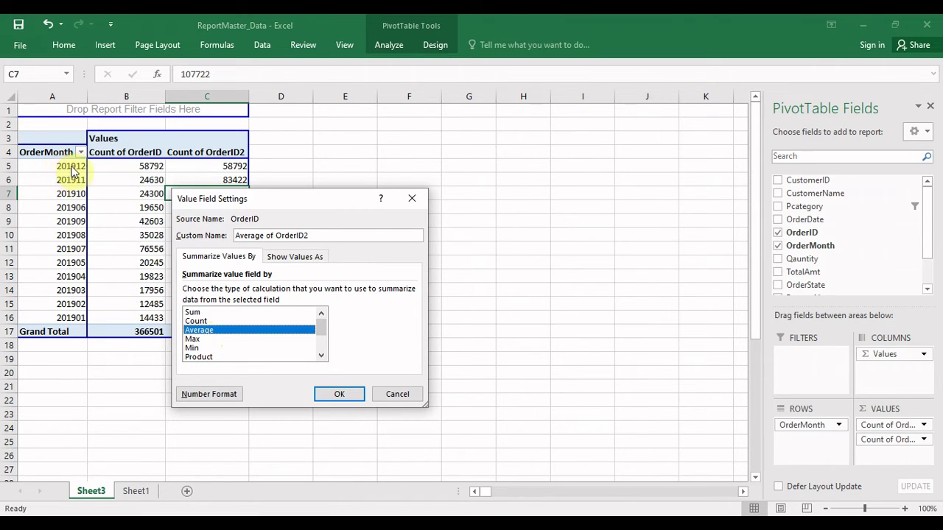
click(333, 394)
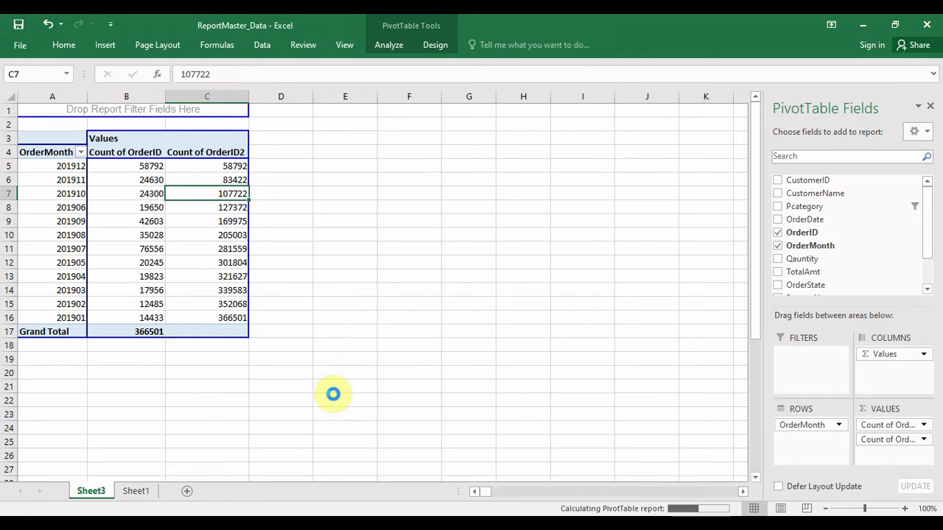
click(282, 302)
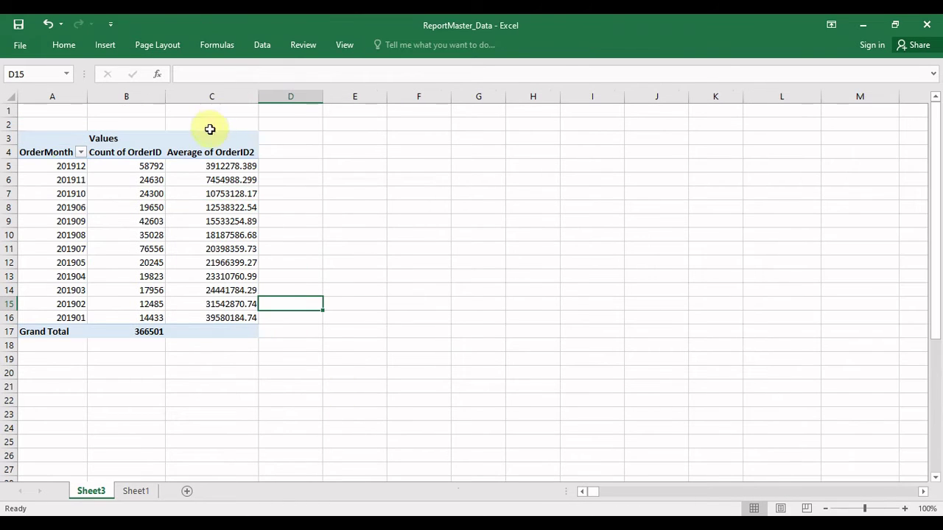
- Format the monthly values of Average of OrderID2 with thousands separators and no decimal places
drag(210, 168, 231, 324)
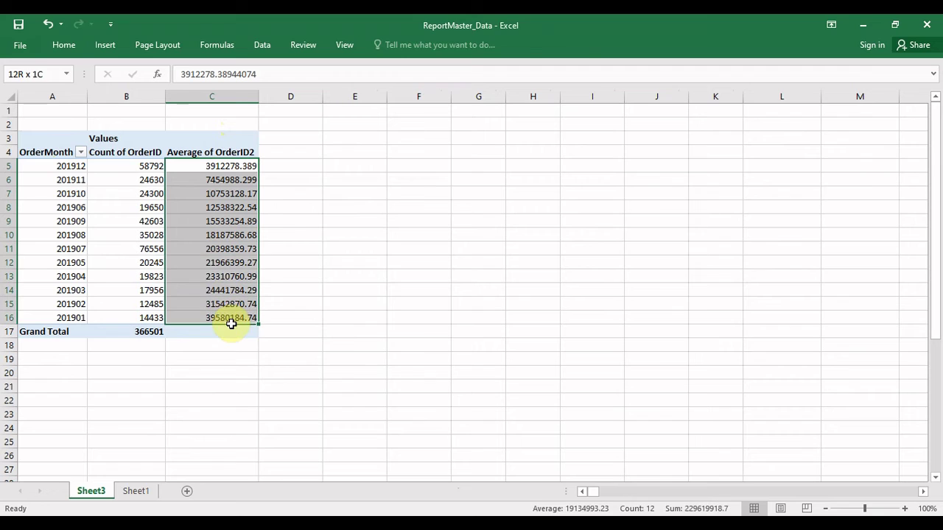
click(65, 43)
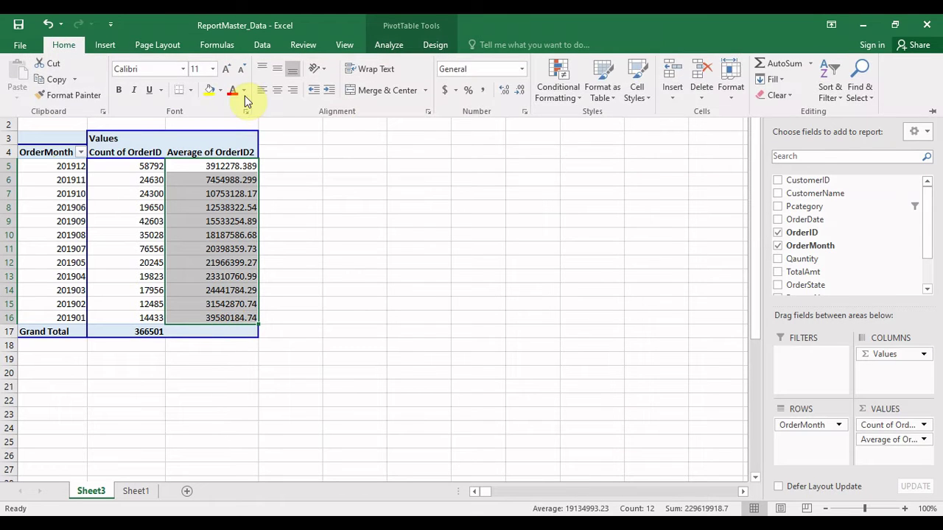
click(485, 91)
click(519, 92)
click(518, 91)
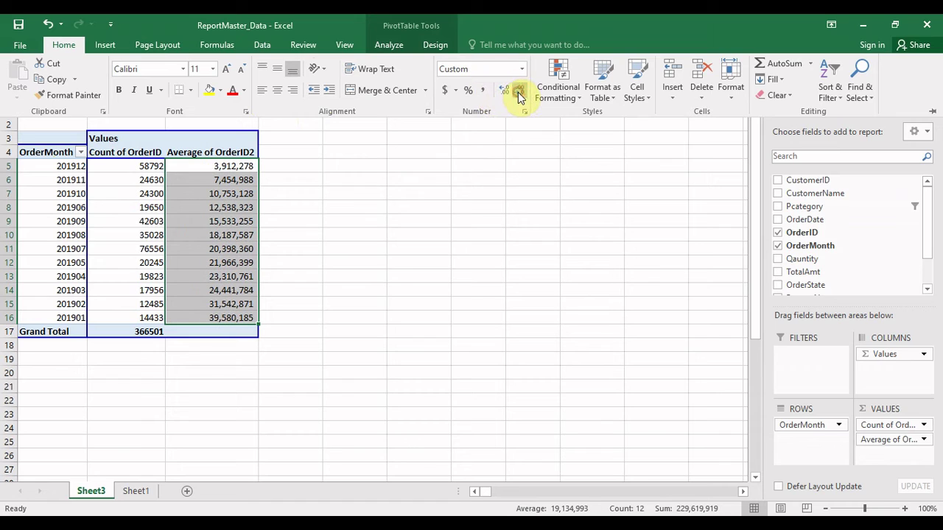
click(241, 197)
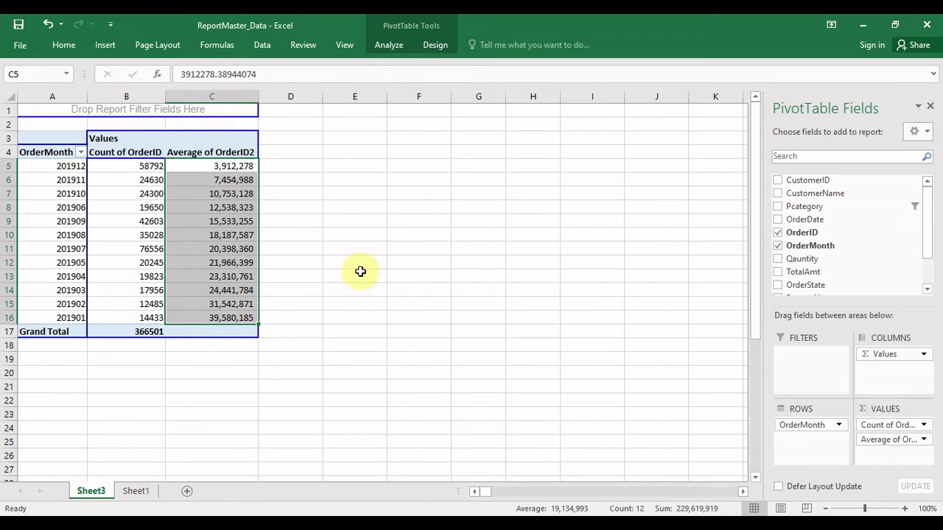
- Replace Average of OrderID2 with TotalAmt in the PivotTable values and open the value field settings for Sum of TotalAmt
mouse_move(895, 442)
mouse_down()
mouse_move(859, 265)
mouse_move(897, 443)
mouse_up()
click(922, 440)
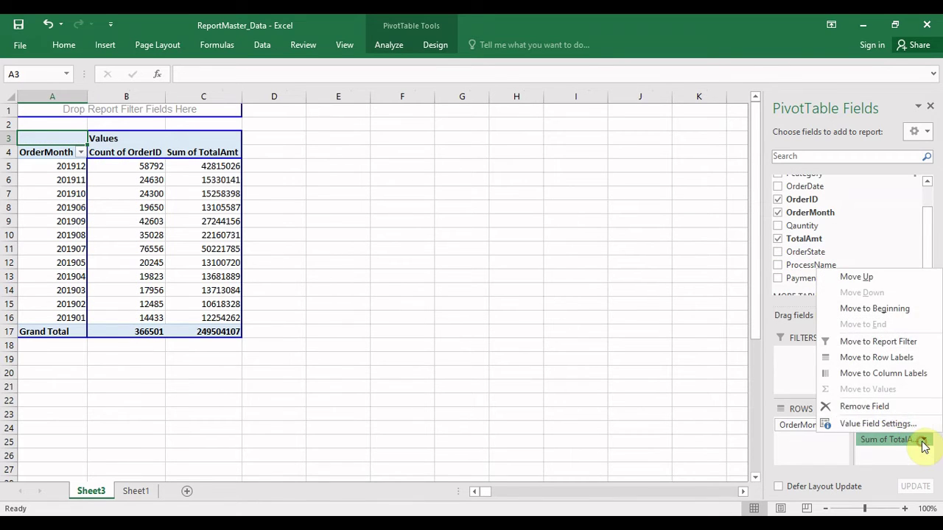
click(894, 424)
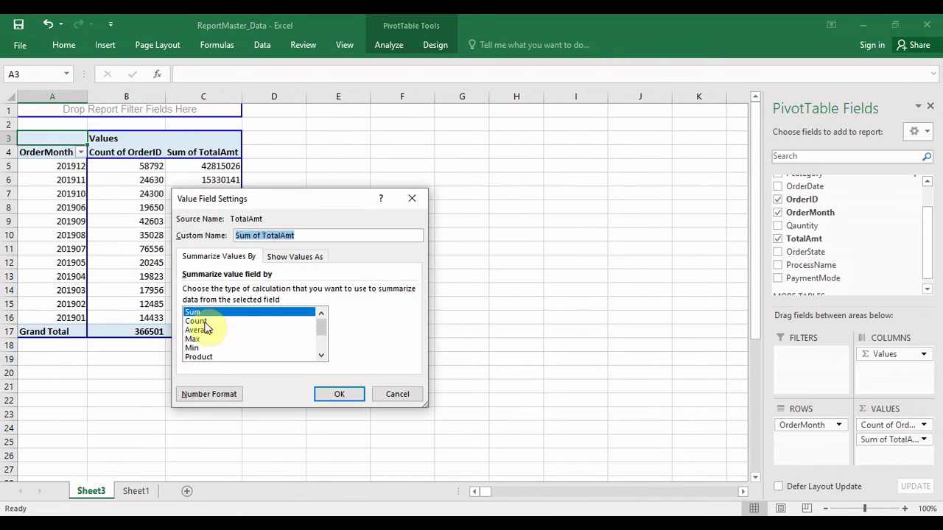
click(284, 258)
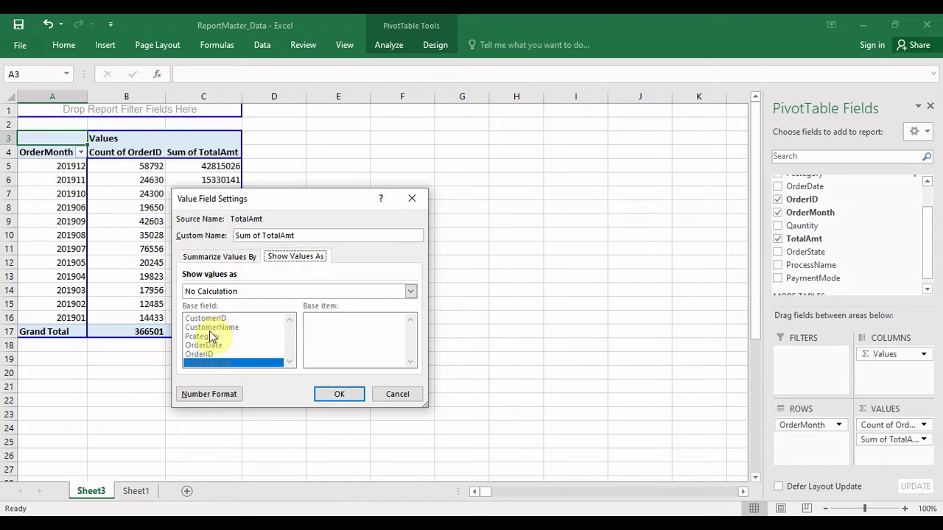
click(221, 292)
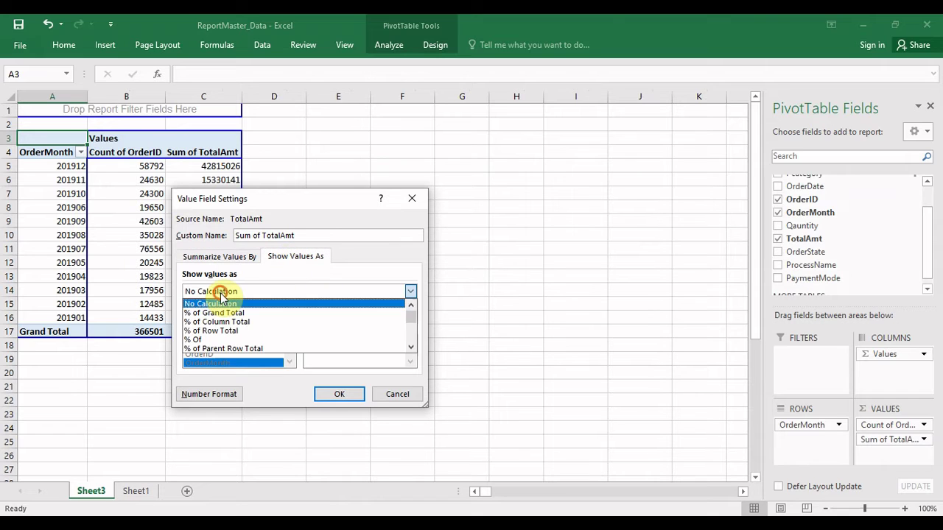
click(411, 348)
click(411, 347)
click(411, 348)
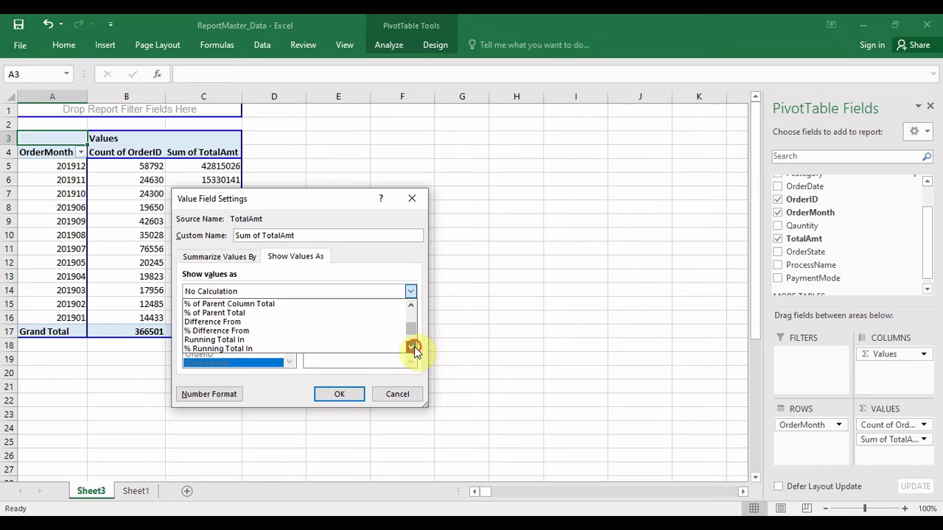
click(381, 303)
- Change the TotalAmt value field to summarize by Average
click(236, 255)
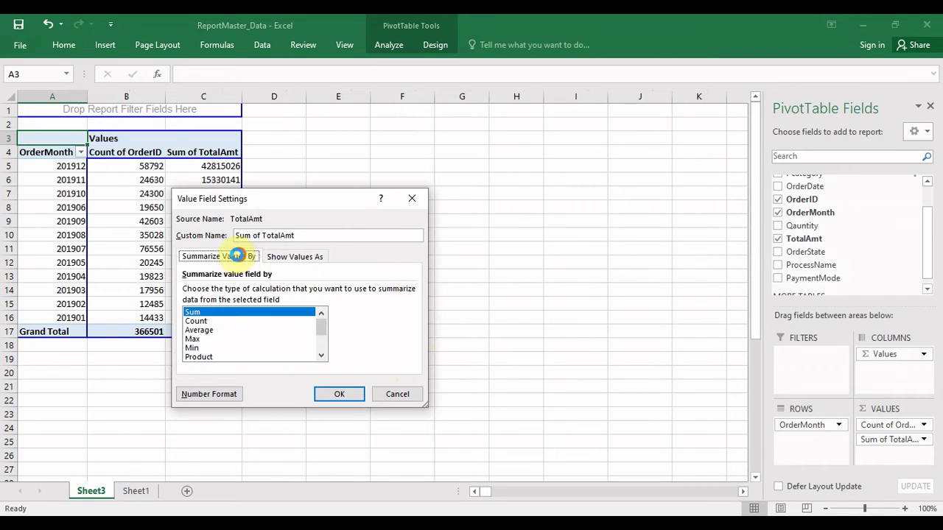
click(199, 329)
click(335, 395)
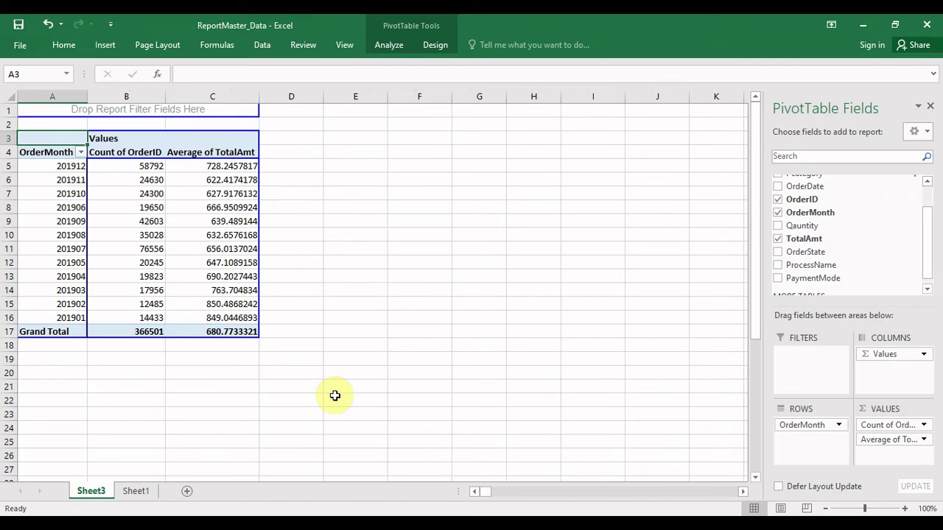
- Select all Average of TotalAmt values from month 201912 down to the grand total
click(235, 166)
key(ctrl+Down)
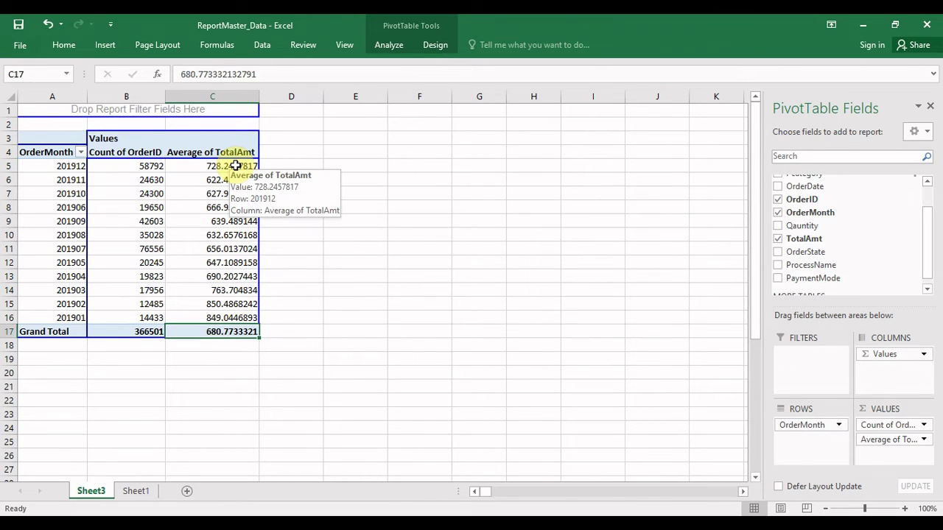
key(ctrl+Up)
key(ctrl+shift+Down)
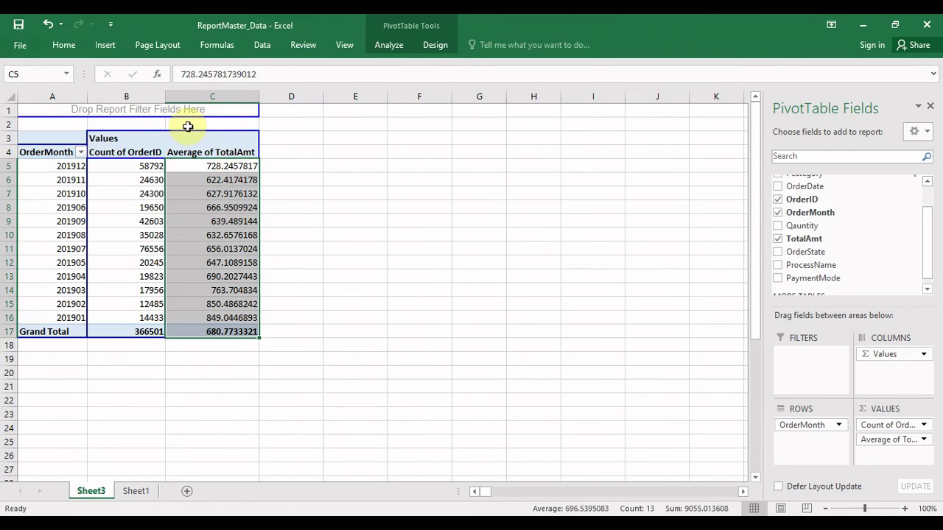
- Format the Average of TotalAmt values in comma style with one decimal place
click(53, 43)
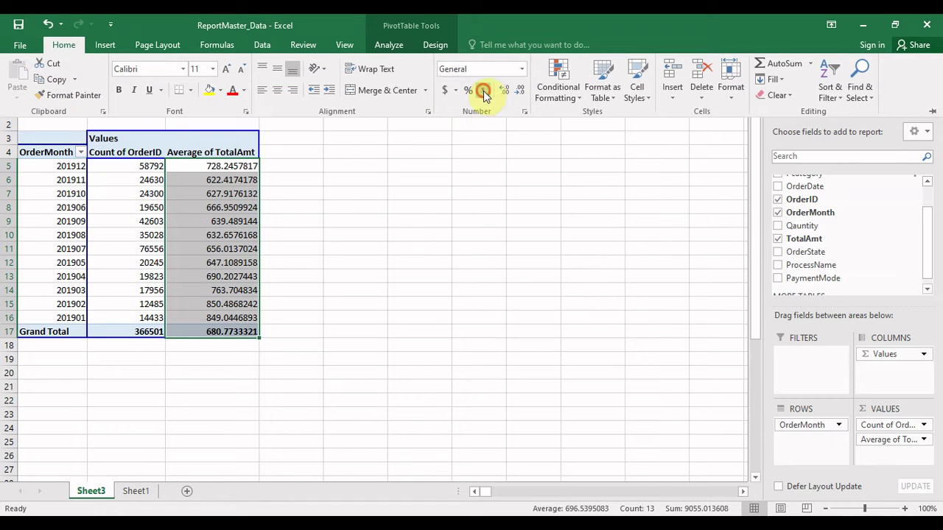
click(483, 91)
click(519, 90)
click(520, 90)
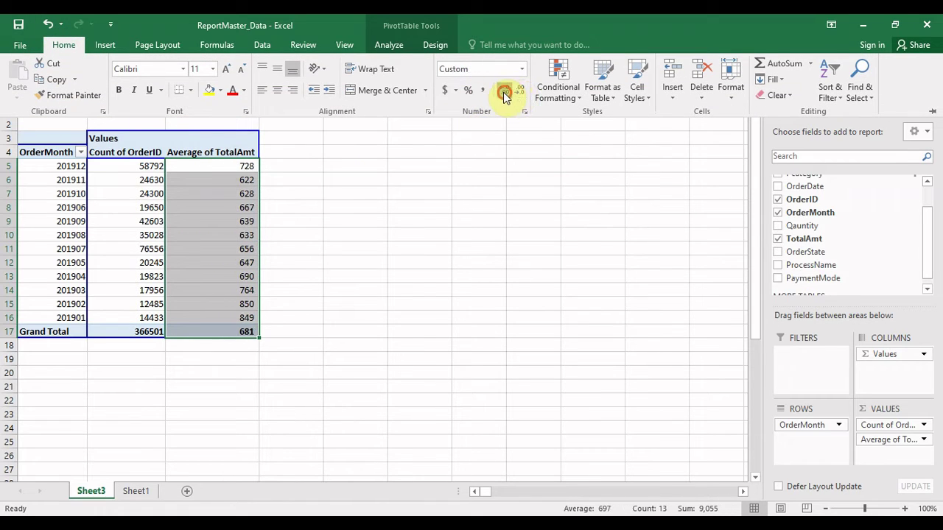
click(506, 92)
- Examine the average order amounts for several months in the pivot table
click(120, 168)
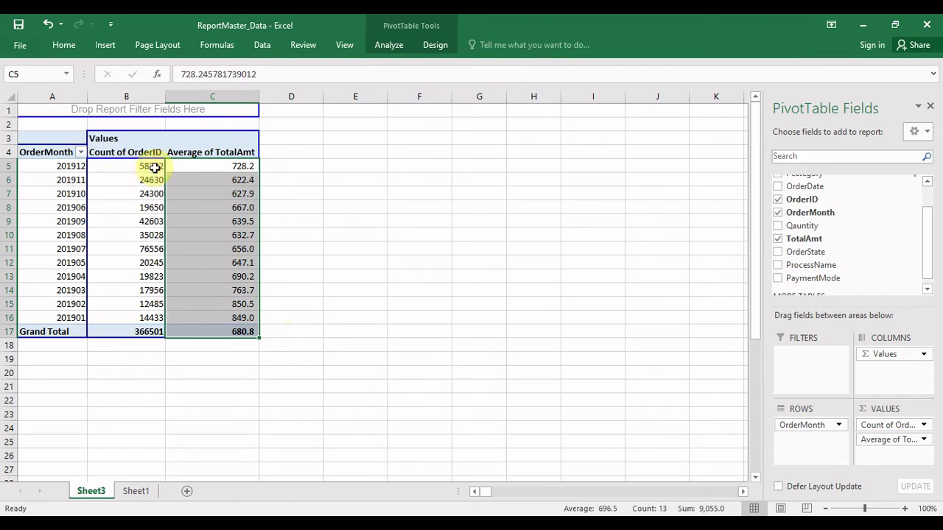
click(196, 167)
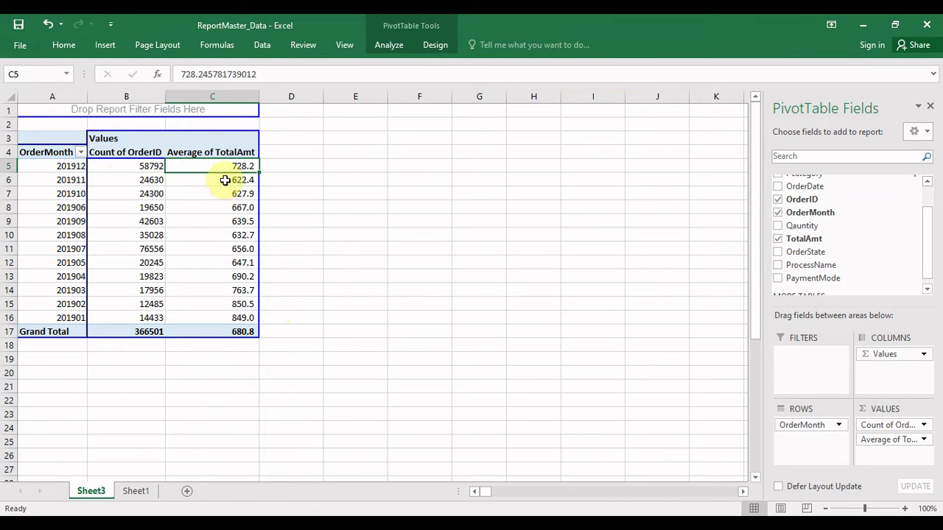
click(235, 193)
click(234, 221)
click(234, 248)
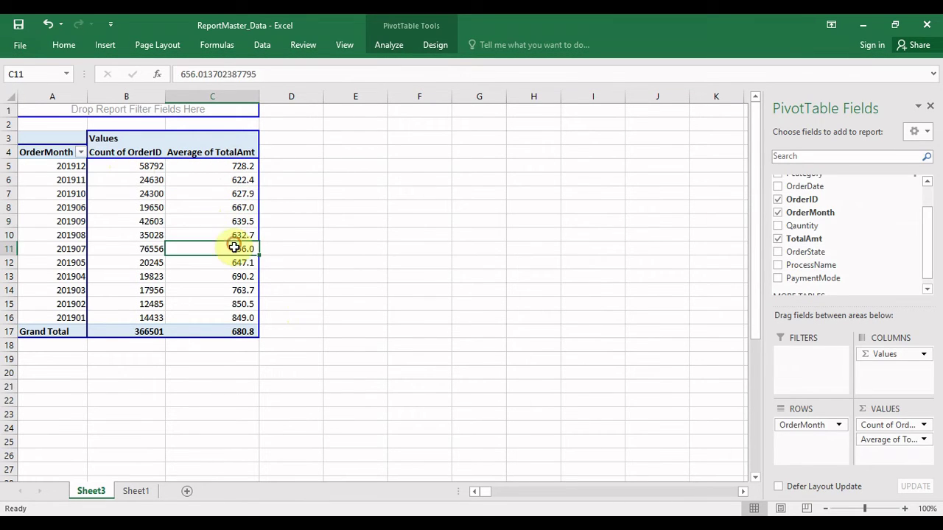
click(243, 304)
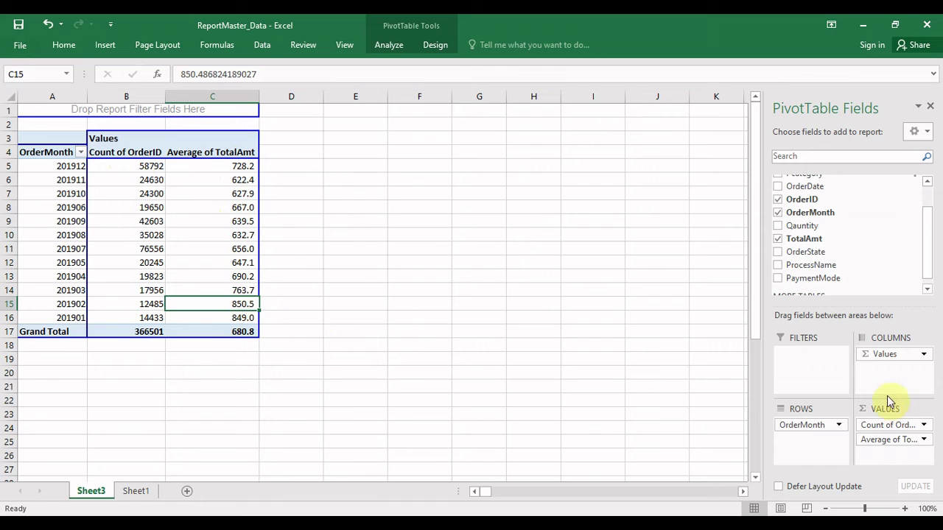
- Replace the average of TotalAmt and count of OrderID in the pivot values with the sum of TotalAmt
drag(879, 442, 887, 213)
drag(871, 421, 838, 266)
drag(810, 230, 882, 437)
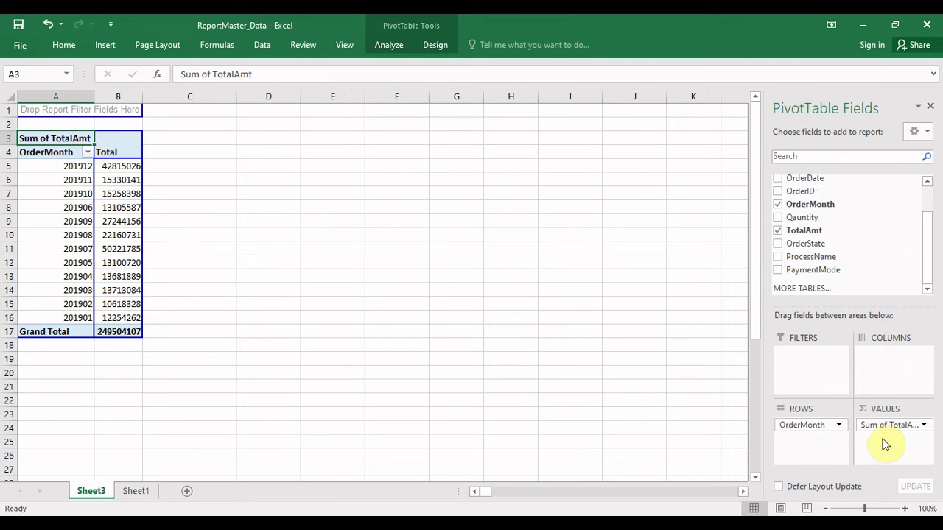
click(122, 168)
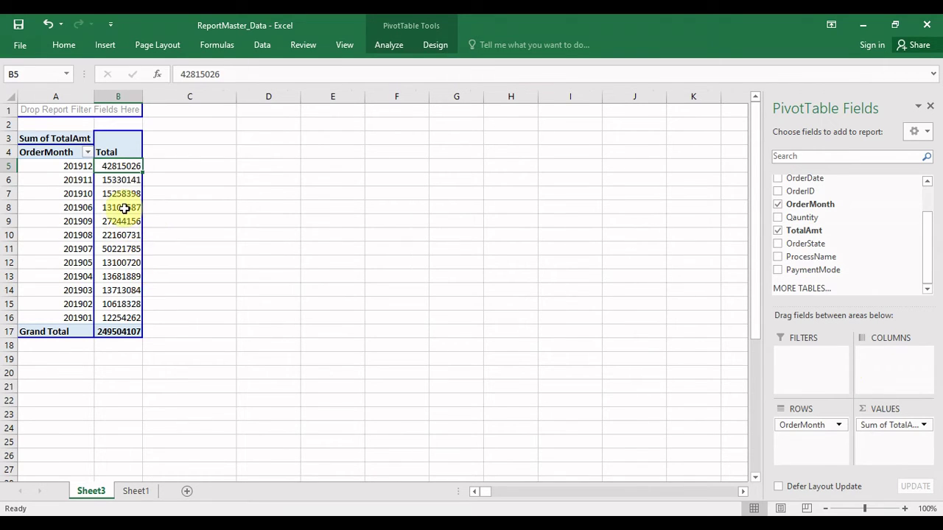
mouse_move(125, 208)
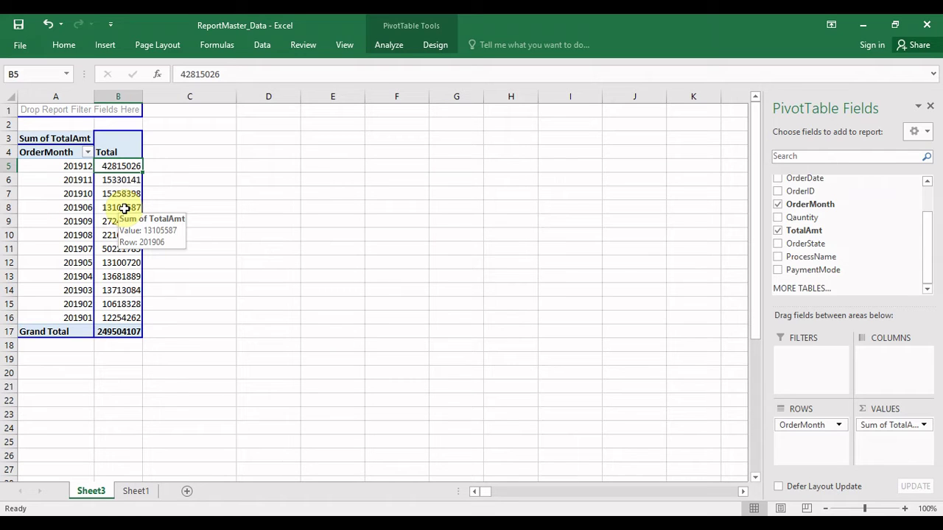
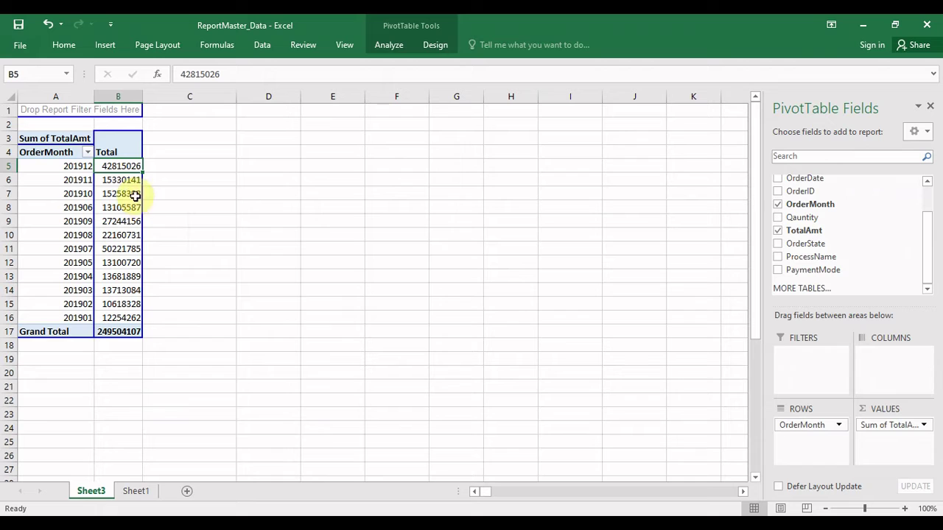
mouse_move(126, 184)
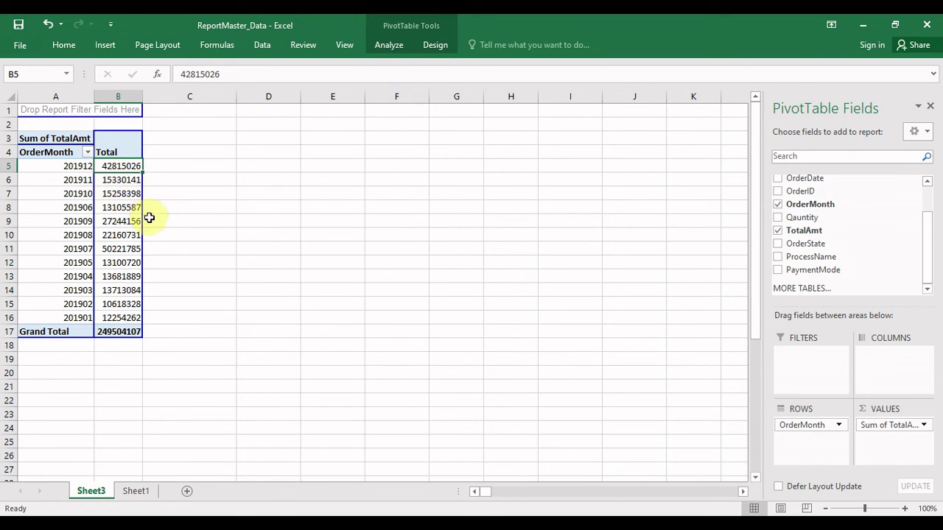
click(127, 207)
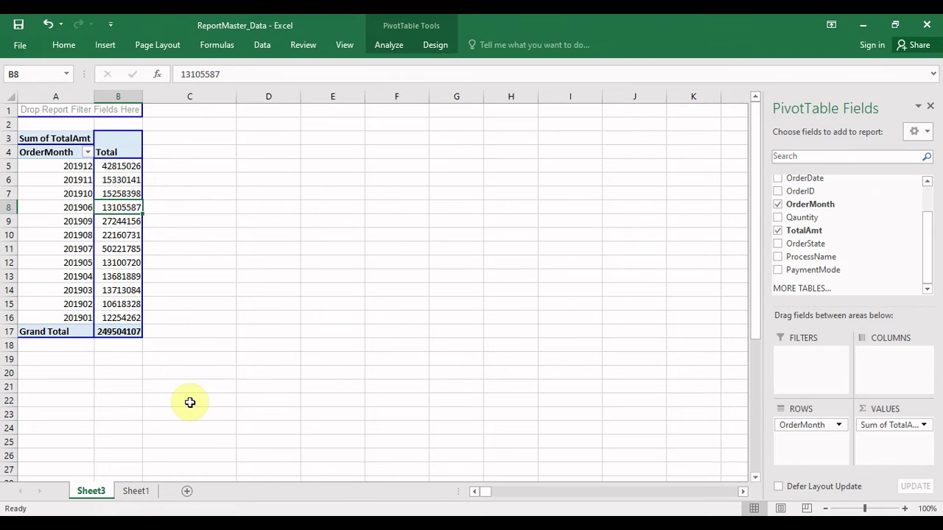
- Switch to Sheet1 and remove the filters from the header row of the order data
click(135, 490)
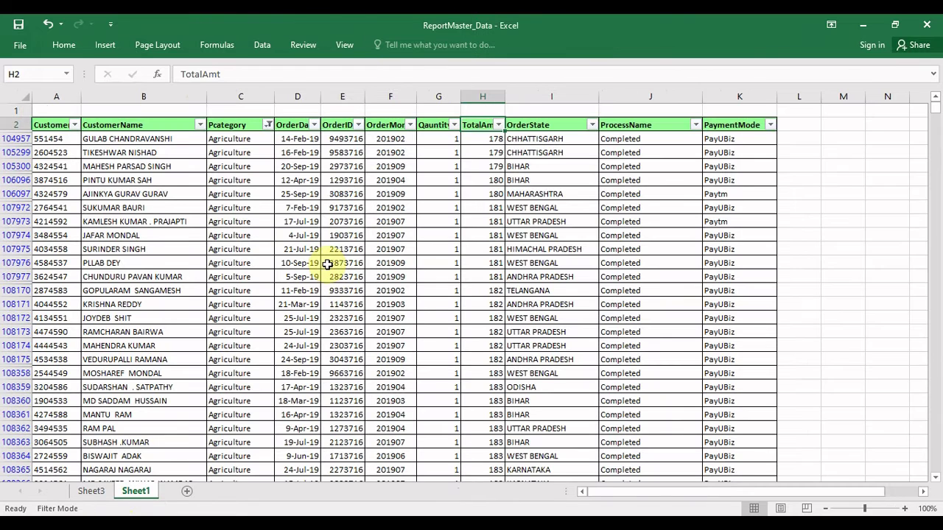
click(327, 263)
key(ctrl+Up)
key(Right)
key(Right)
key(Right)
key(ctrl+shift+l)
- Insert a new column before OrderState and give it the header "Amint in Cr"
key(Right)
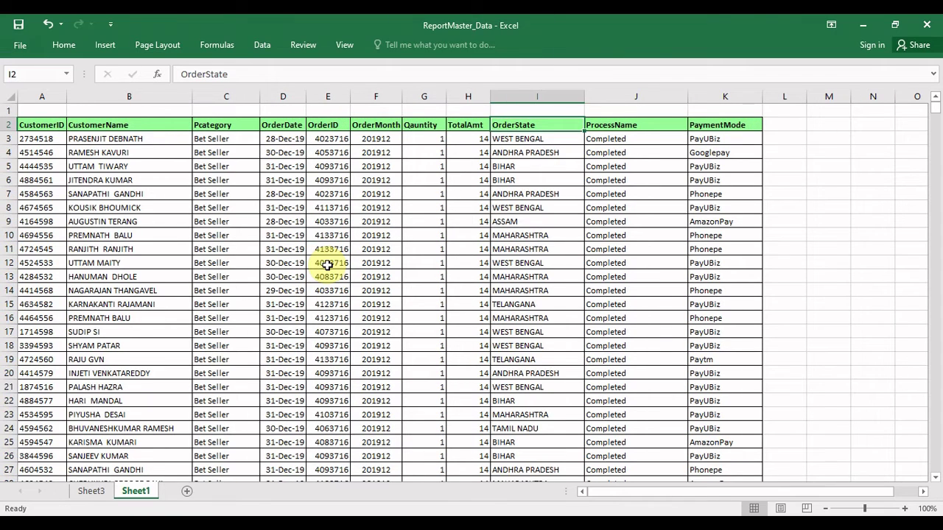
key(ctrl+space)
key(ctrl+shift+plus)
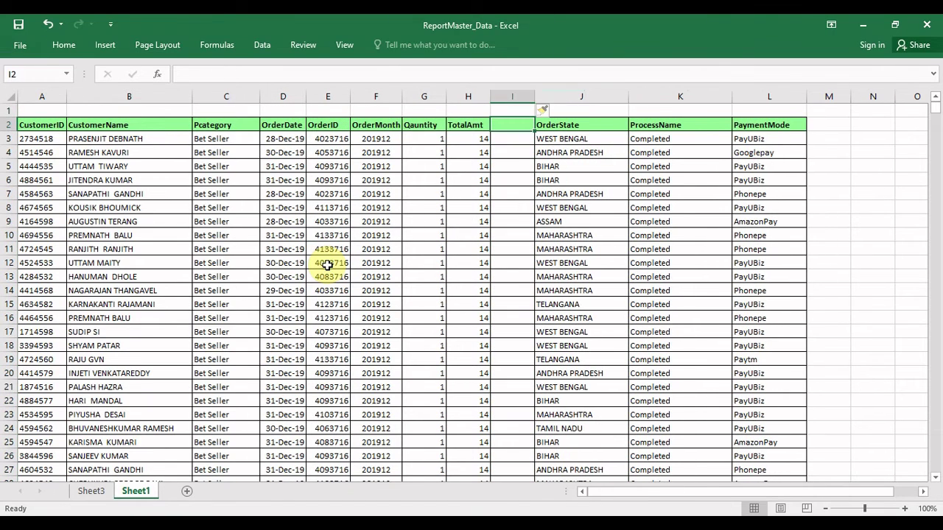
text(Amint in)
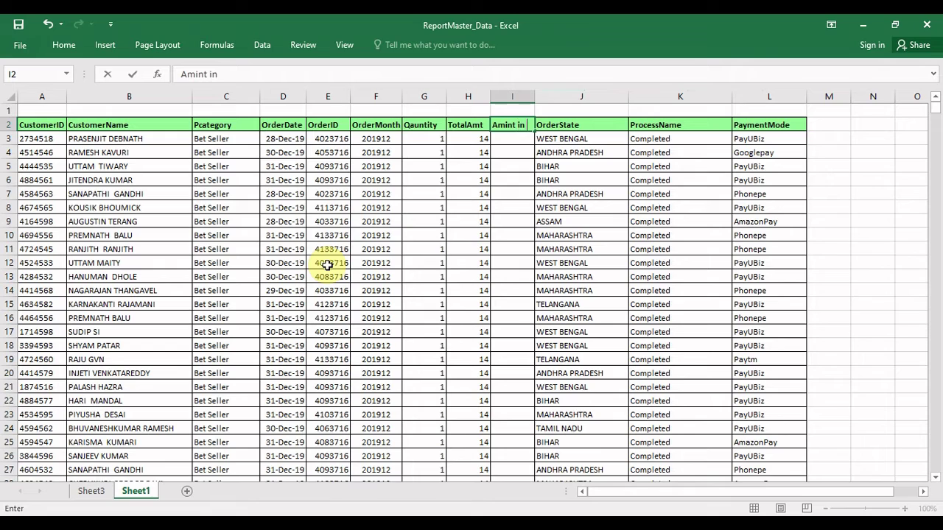
text( Cr)
key(Return)
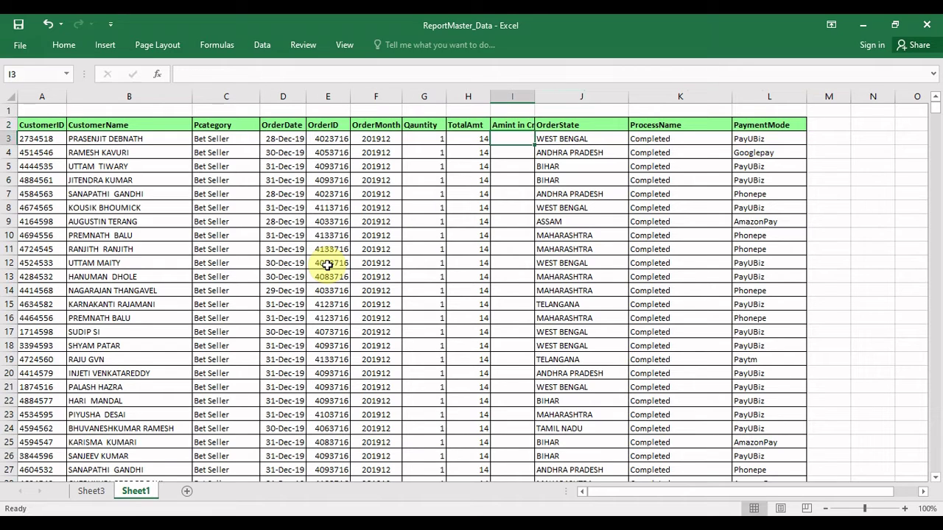
- Enter the formula =H3/10^7 in cell I3 to convert the first TotalAmt value to crores
text(=)
key(Left)
text(/)
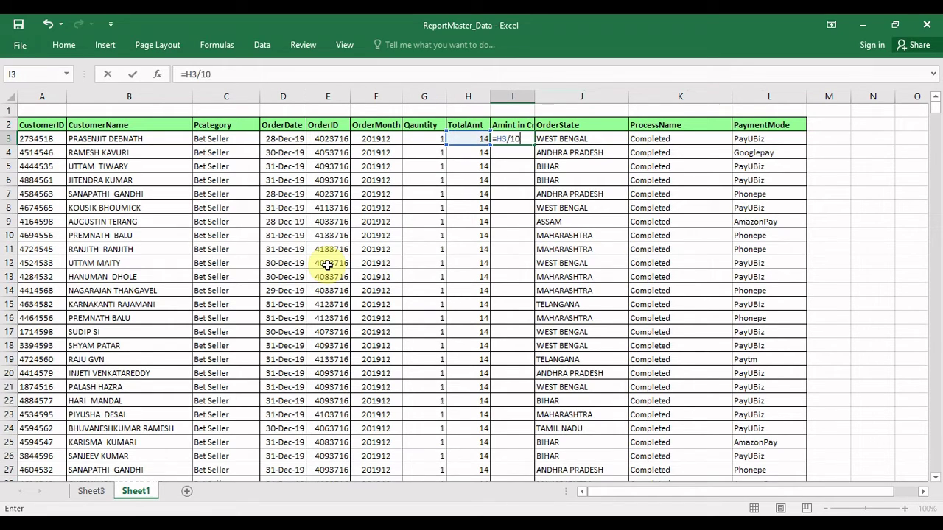
text(10^7)
key(Return)
key(Up)
key(Up)
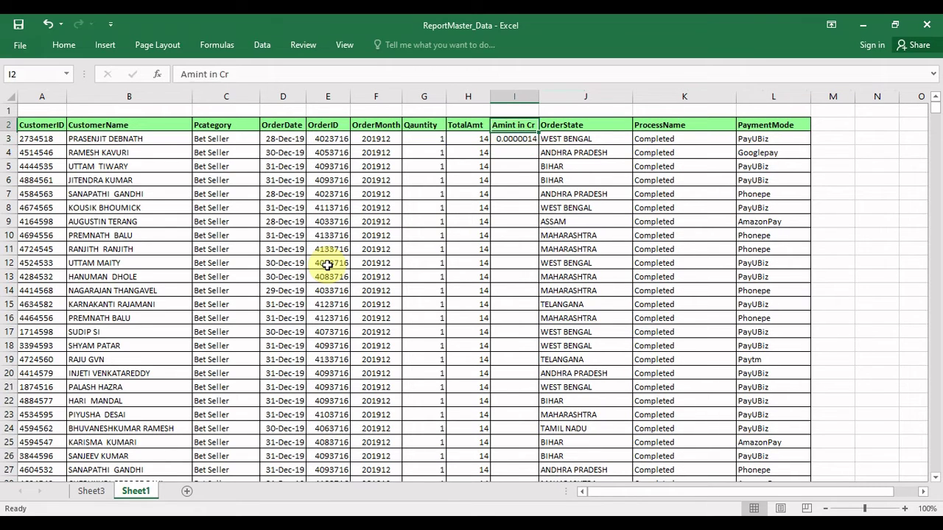
- Delete the Amint in Cr column from the source data
key(ctrl+shift+Down)
key(ctrl+shift+Down)
key(ctrl+1)
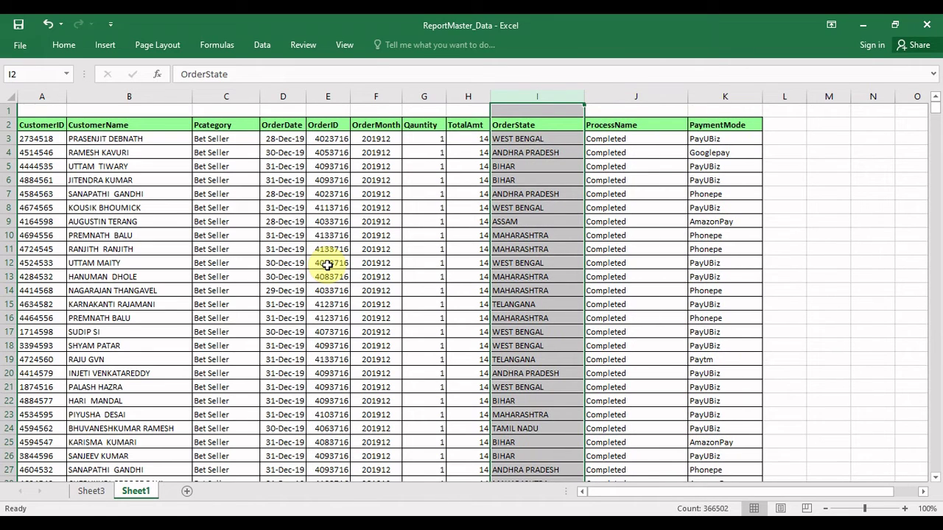
- Insert a calculated field named Amtin_Cr with the formula =TotalAmt/10^7 into the pivot table on Sheet3
click(92, 491)
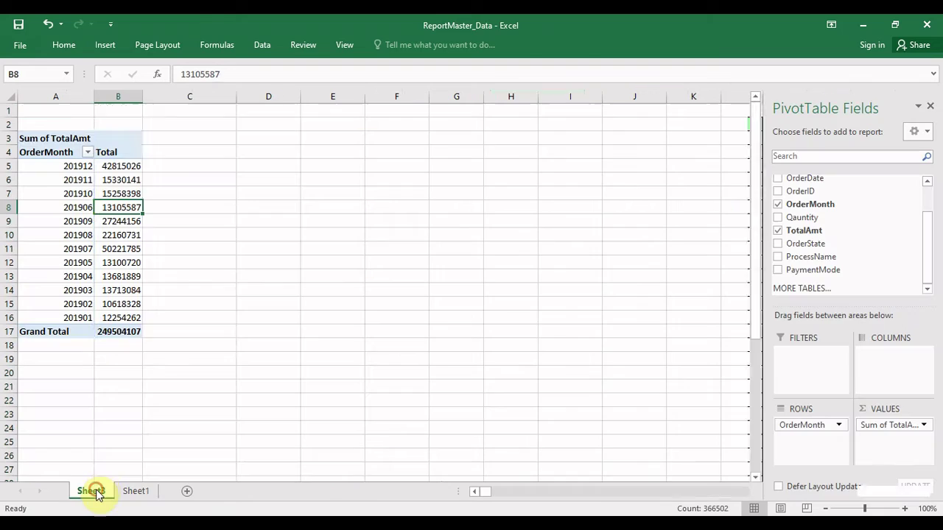
click(122, 331)
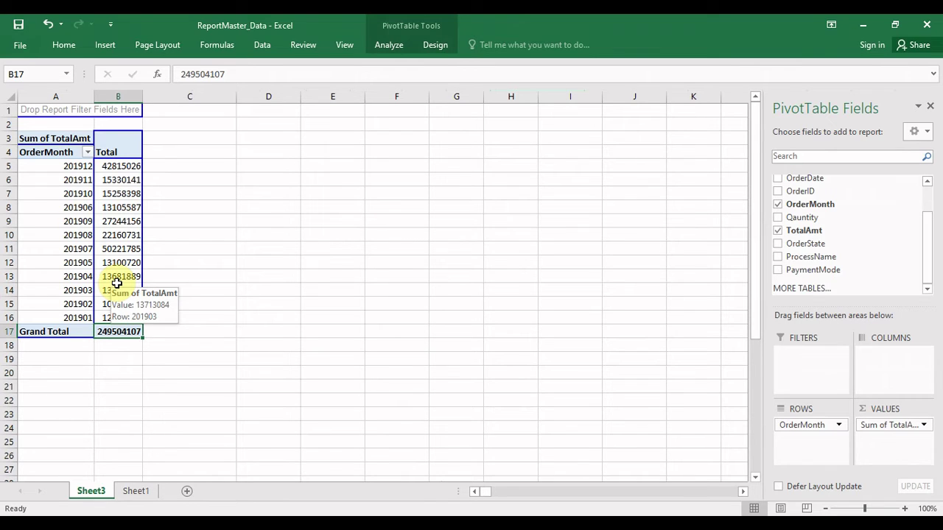
click(124, 207)
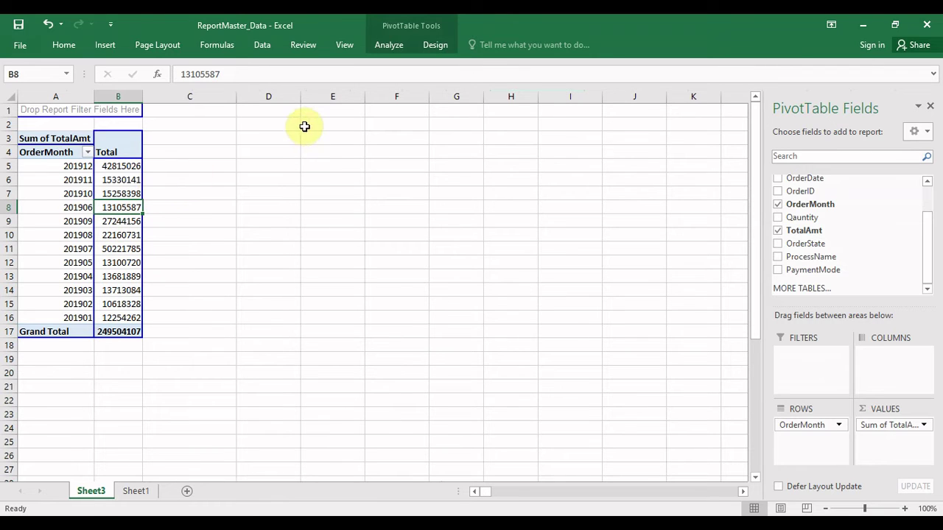
click(389, 46)
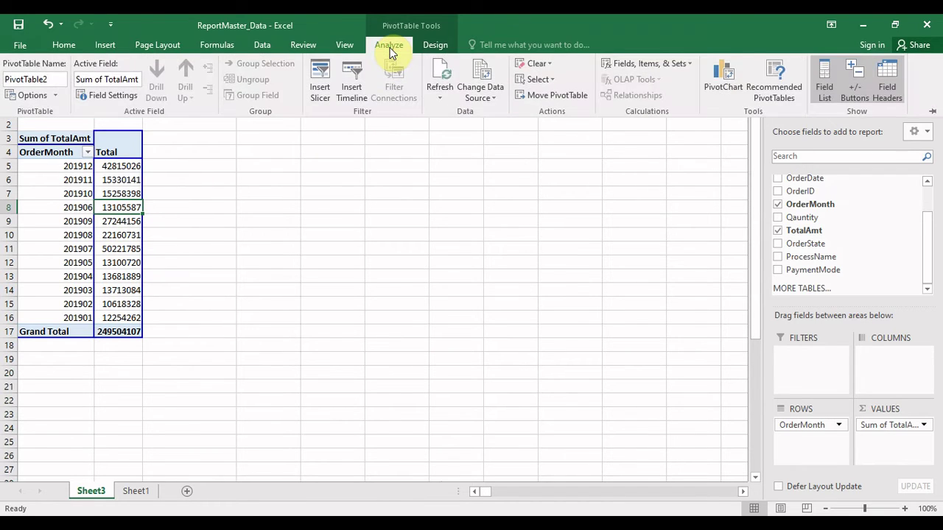
click(651, 61)
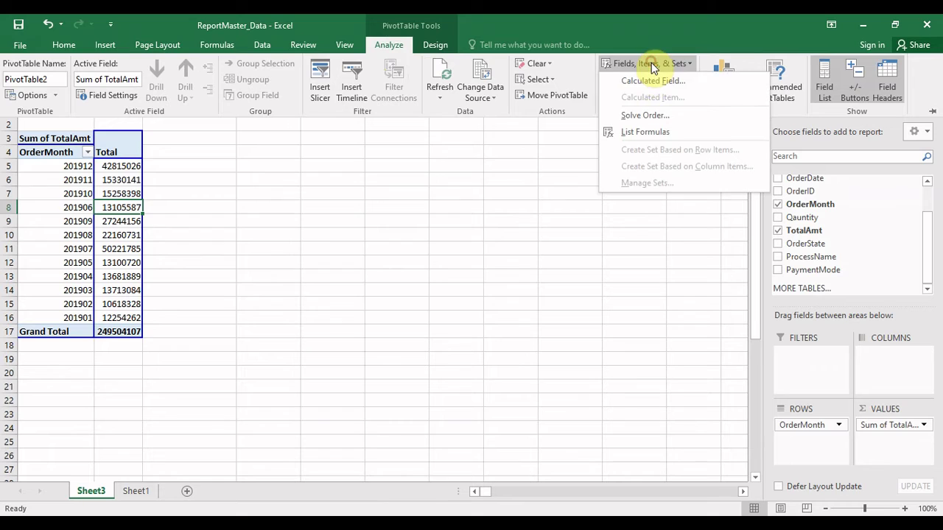
click(652, 79)
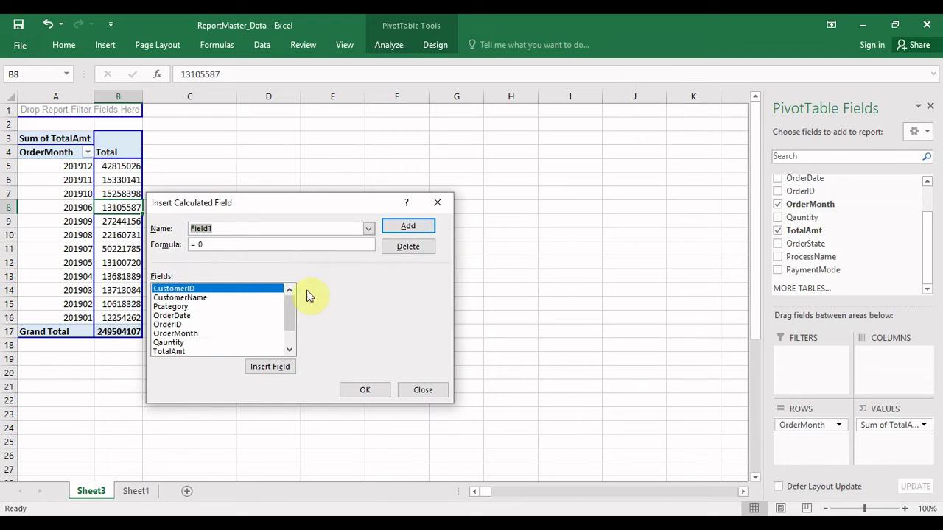
text(A)
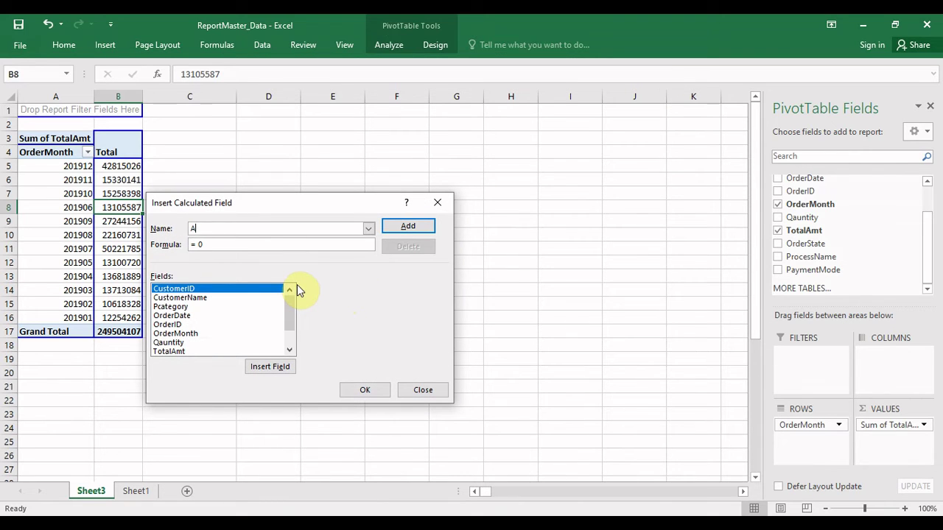
text(mtin_Cr)
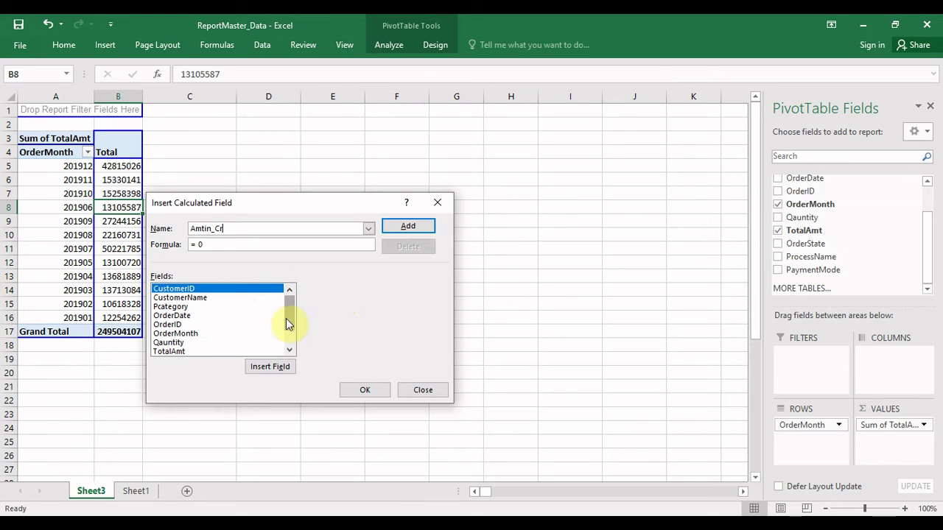
drag(288, 320, 280, 336)
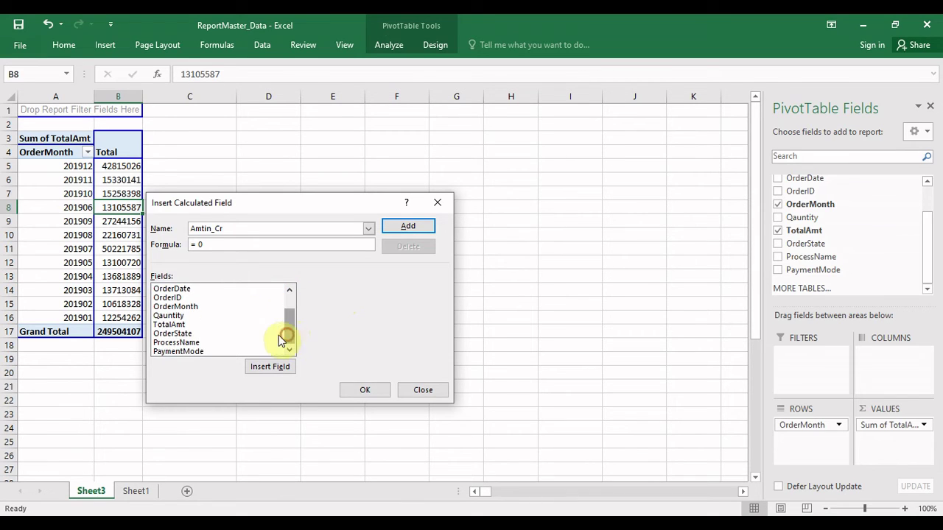
double_click(177, 327)
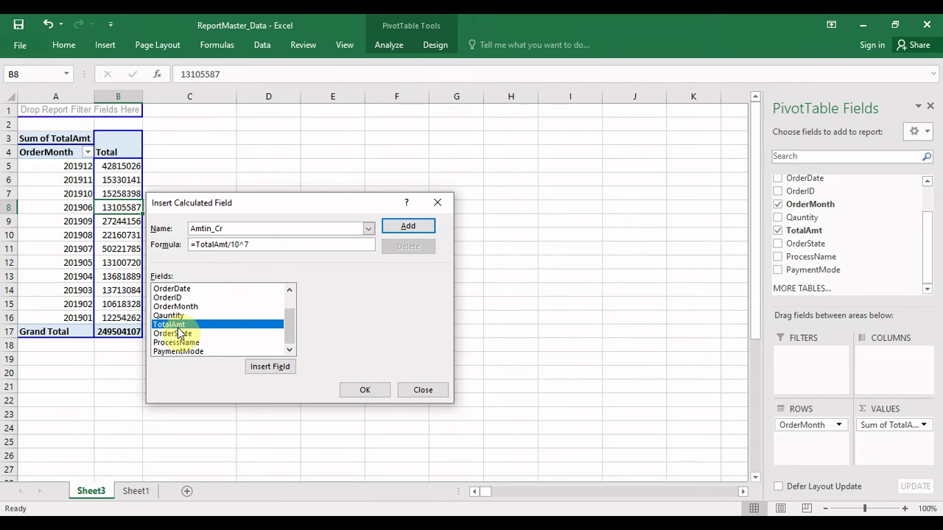
click(359, 390)
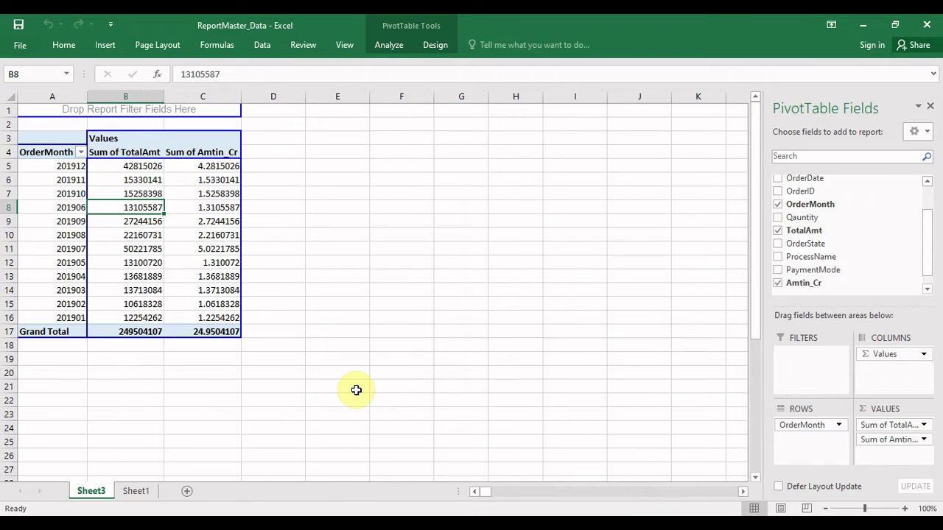
- Format all Sum of Amtin_Cr values, including the grand total, to two decimal places
click(213, 168)
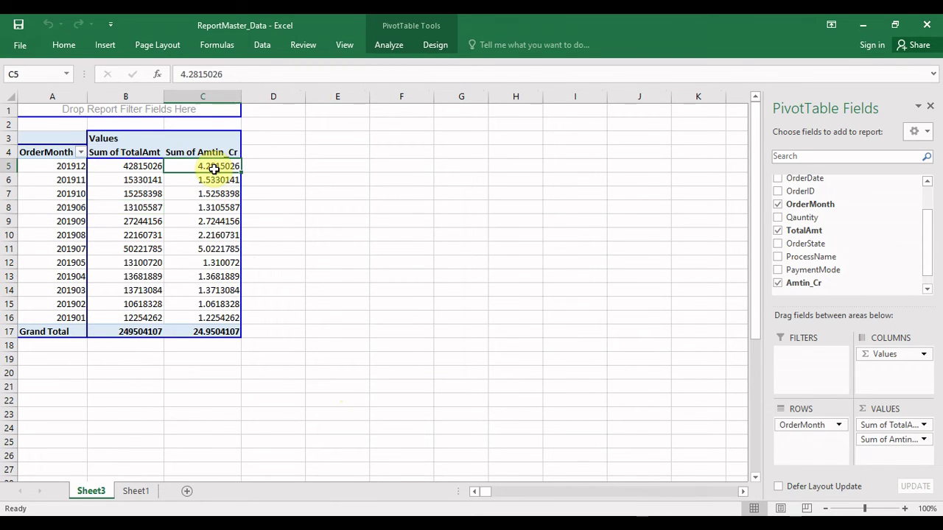
key(ctrl+shift+Down)
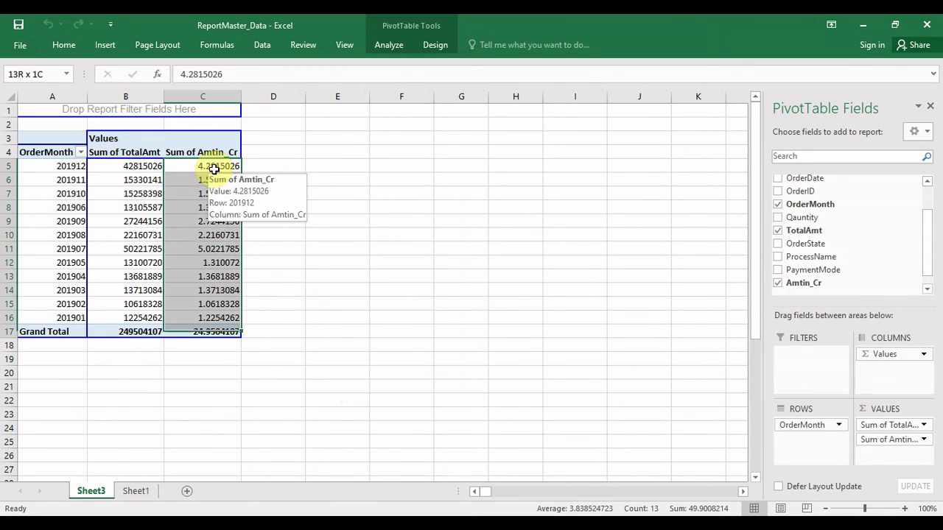
click(63, 45)
click(520, 91)
click(520, 91)
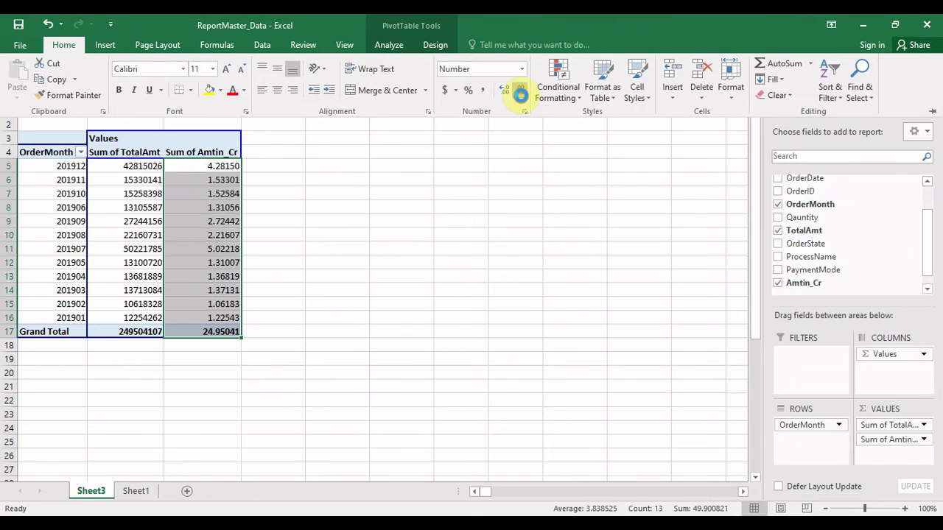
click(520, 91)
click(520, 92)
click(520, 91)
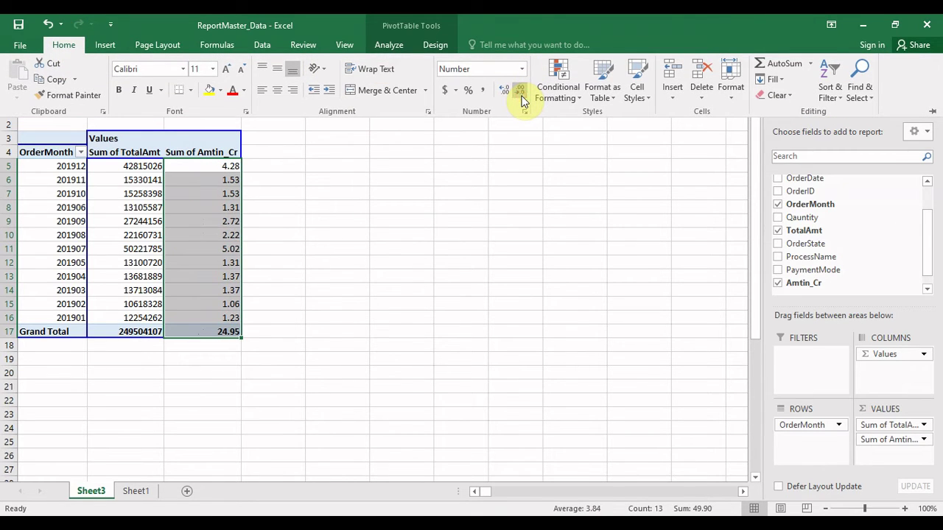
- Center the contents of the OrderMonth column in the pivot table on Sheet3
click(384, 218)
click(222, 180)
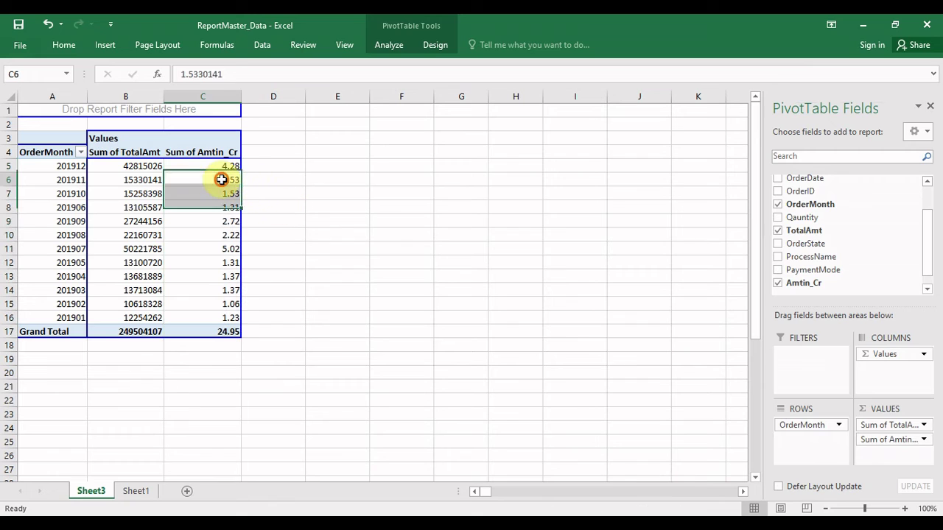
click(225, 236)
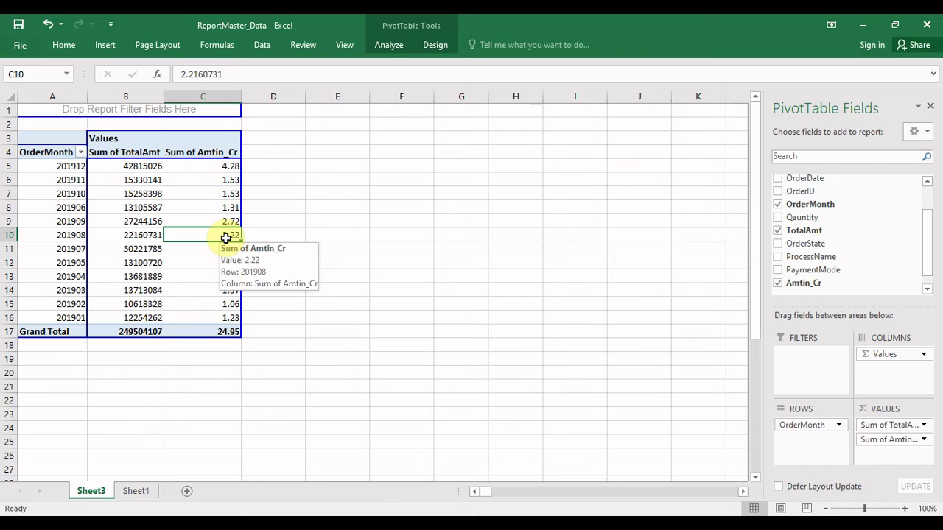
click(58, 96)
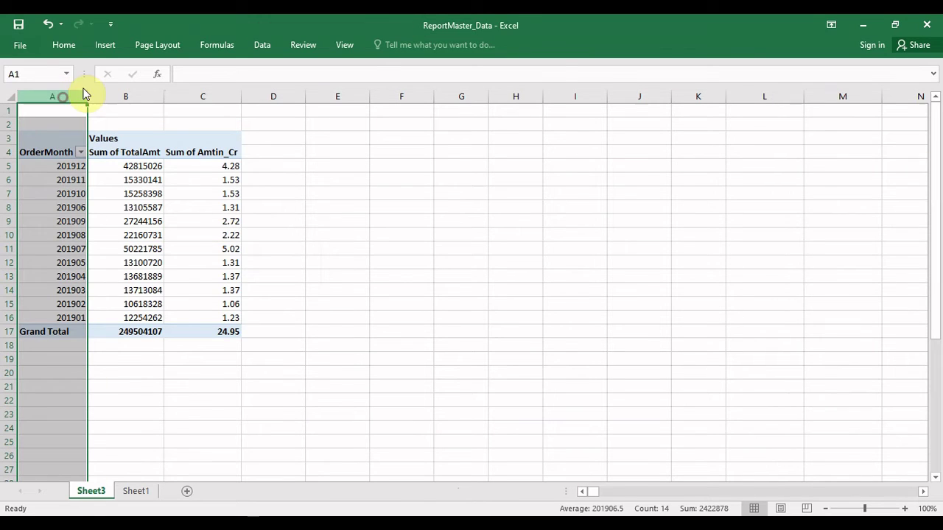
click(74, 52)
click(278, 90)
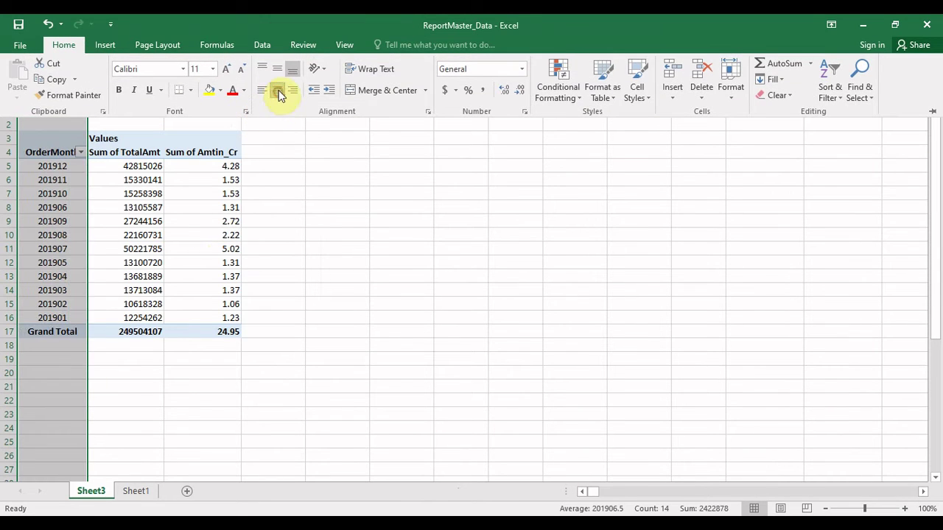
click(209, 262)
- Remove Sum of TotalAmt from the pivot table's values, keeping only Sum of Amtin_Cr
click(227, 220)
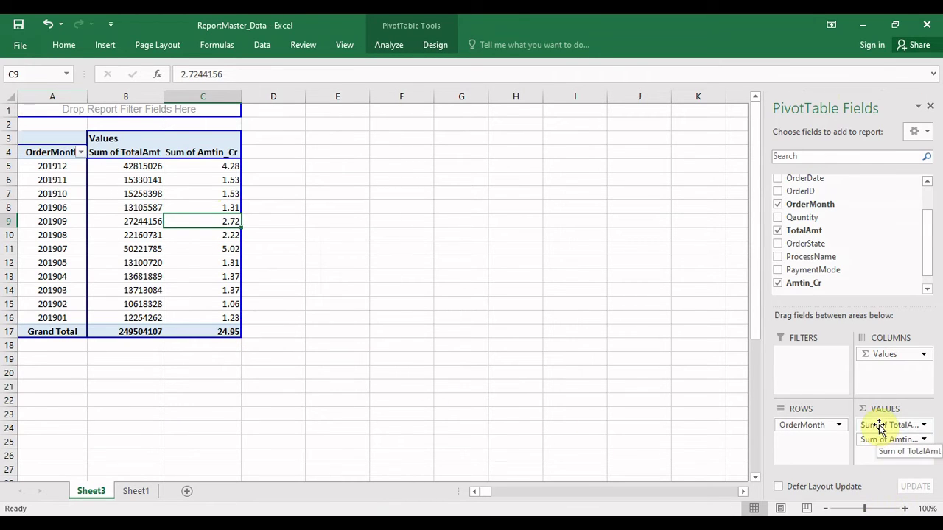
drag(878, 427, 871, 268)
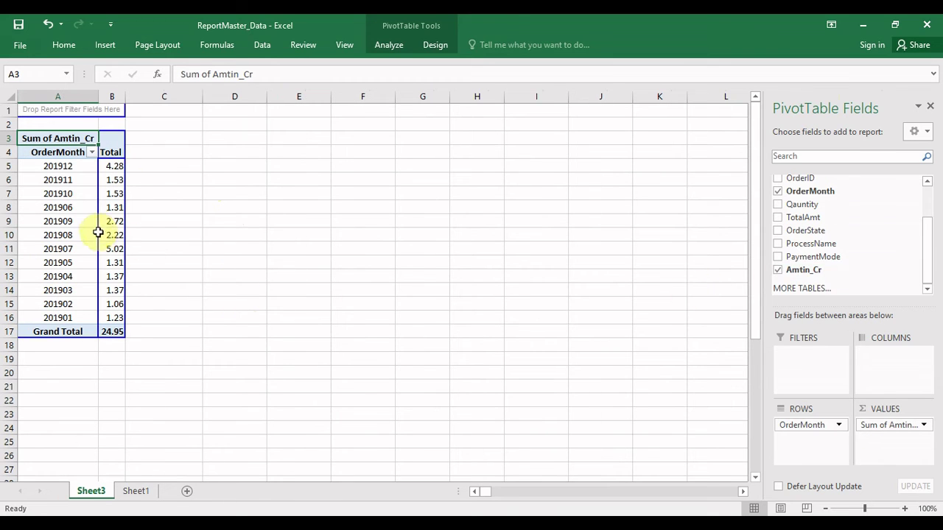
click(110, 234)
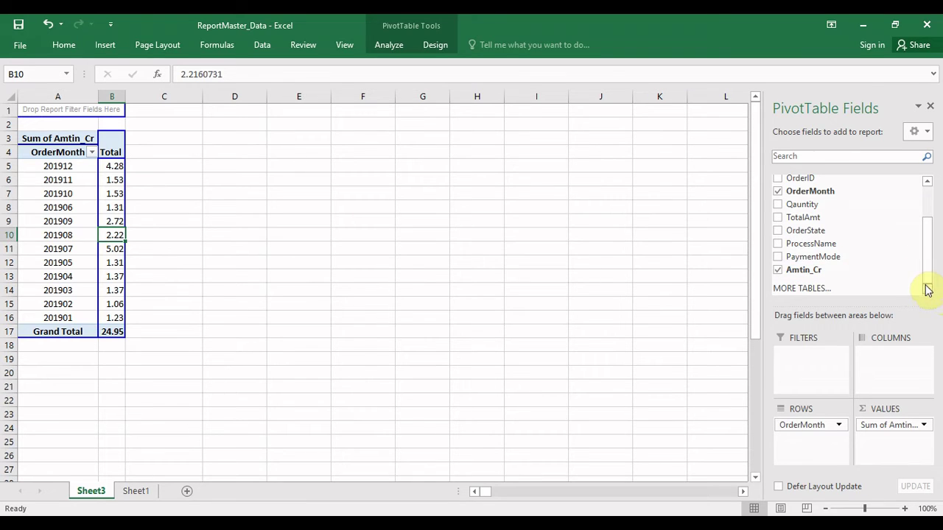
drag(928, 273, 920, 254)
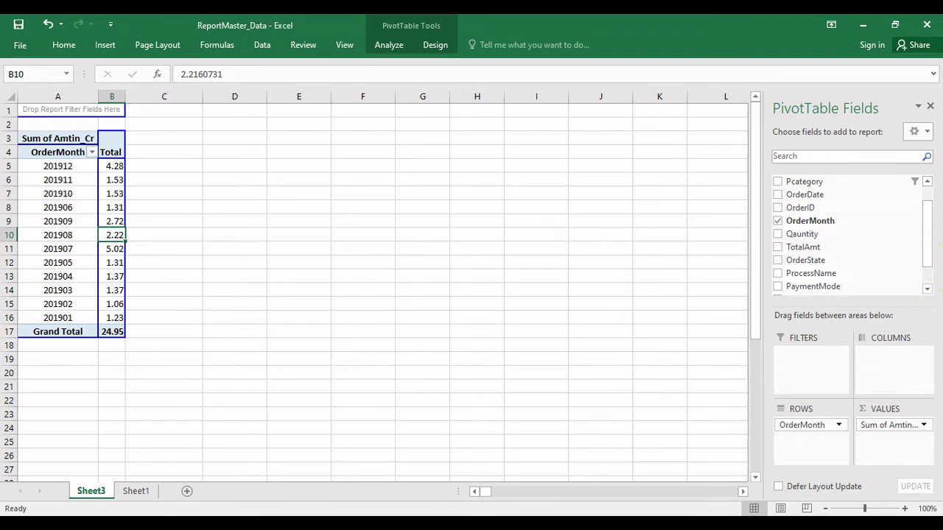
click(803, 524)
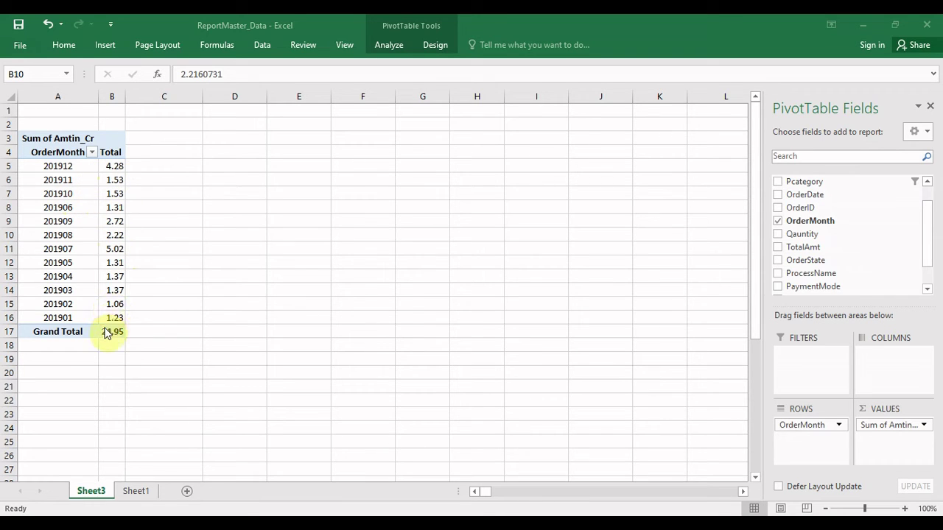
click(131, 272)
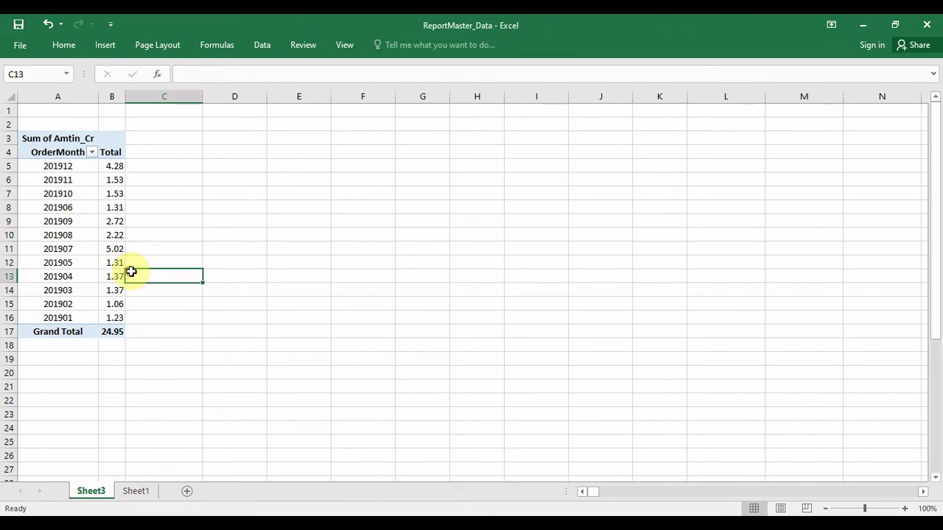
- Move OrderMonth to the pivot table's columns and add OrderState as the row field
click(77, 221)
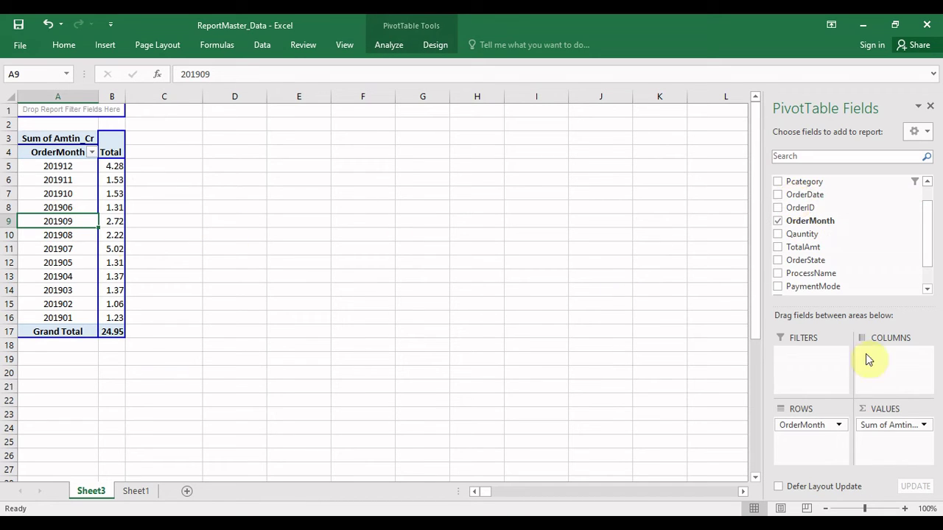
drag(815, 429, 884, 378)
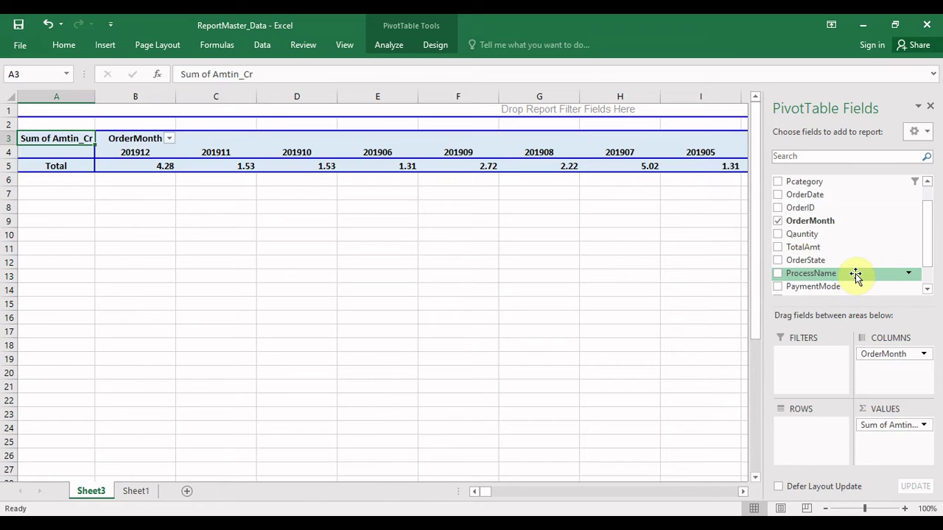
drag(930, 243, 928, 234)
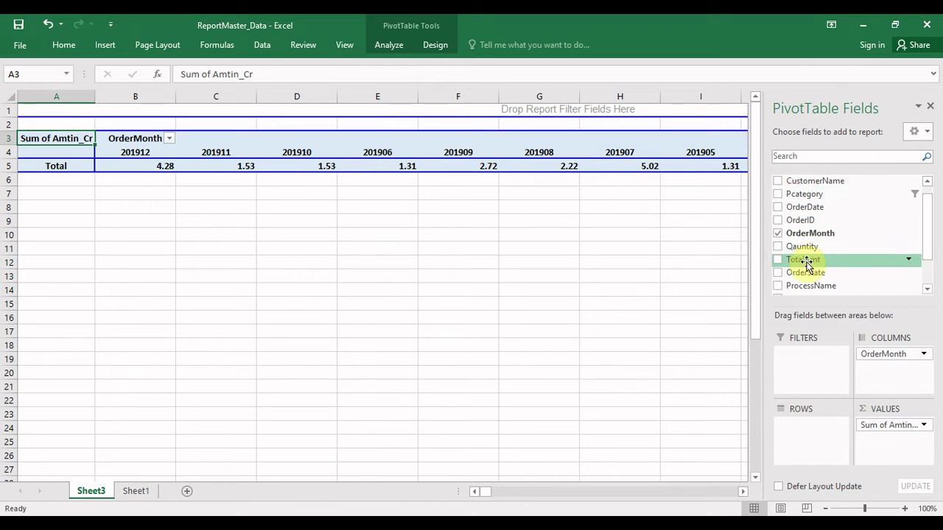
drag(805, 263, 804, 450)
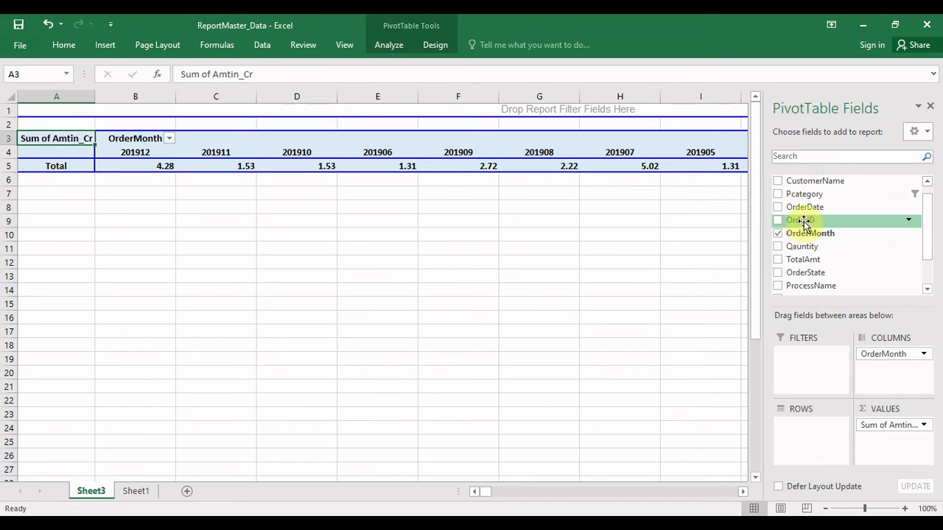
drag(802, 273, 799, 438)
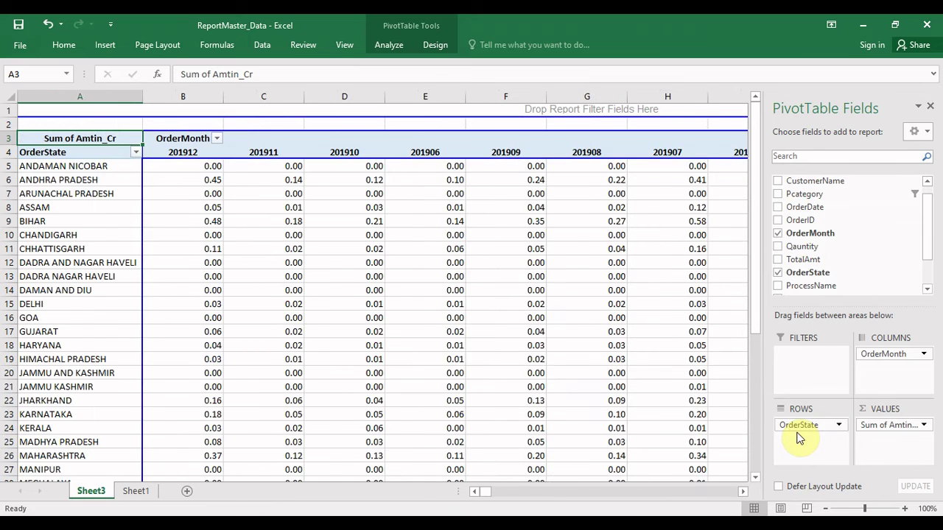
- Examine the pivot table's state-wise rows from the first state down to the grand total
click(214, 221)
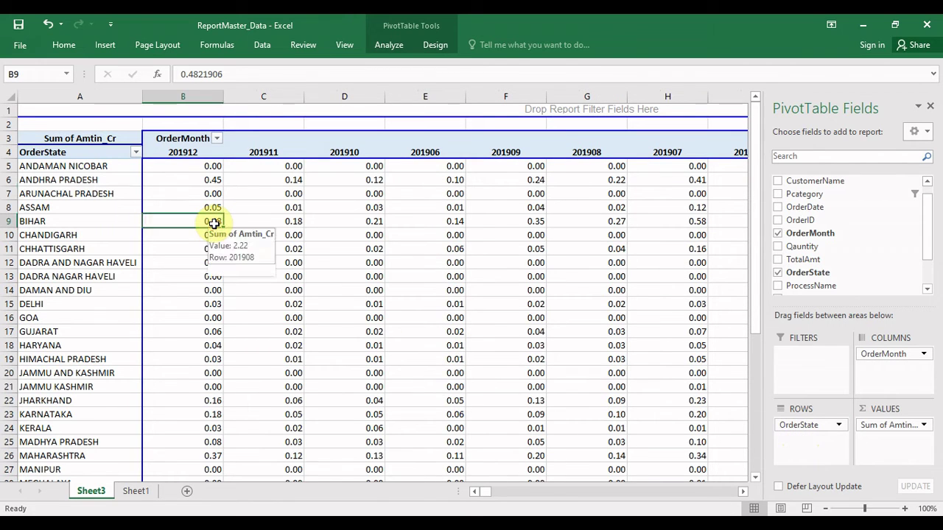
key(Left)
key(ctrl+Down)
key(Up)
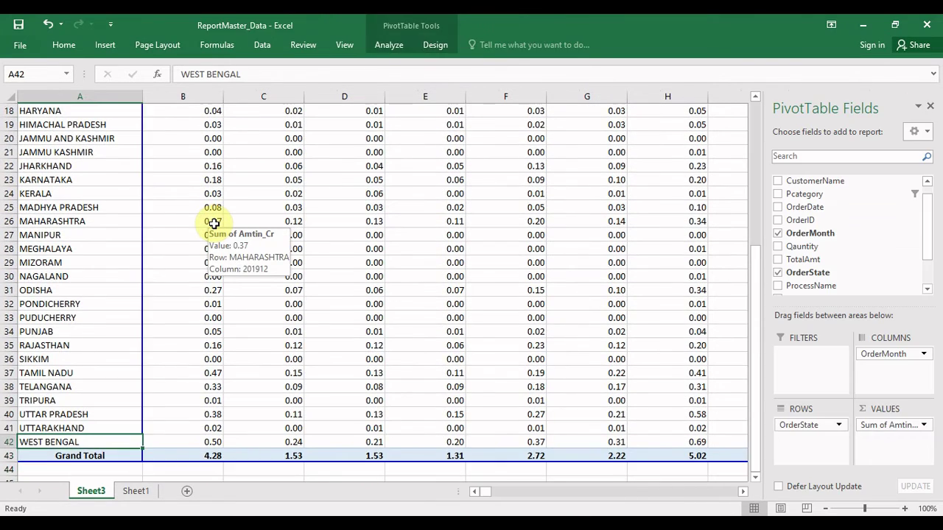
key(ctrl+Up)
key(Down)
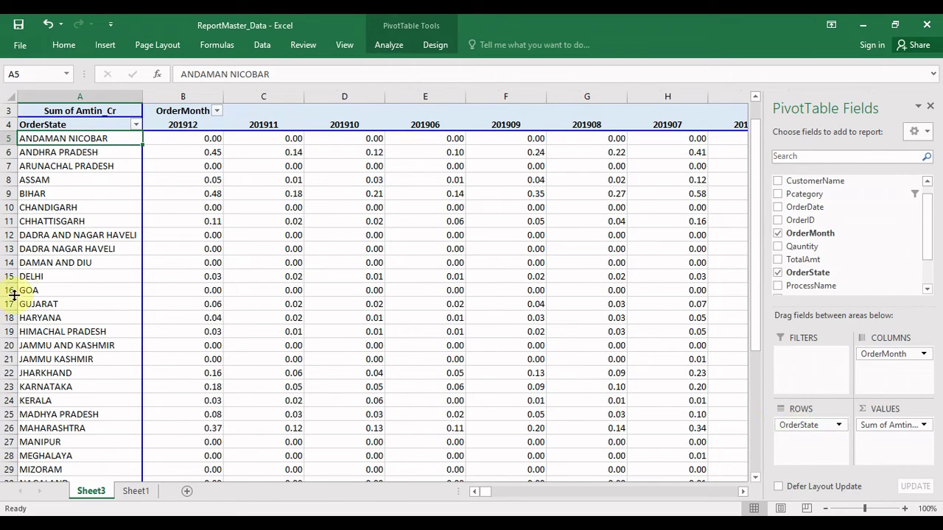
click(65, 304)
key(Down)
key(Down)
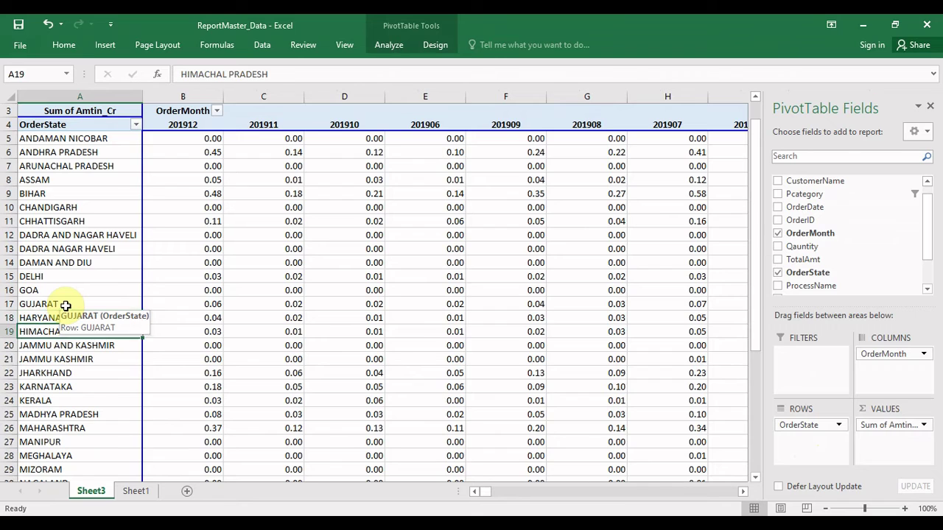
key(ctrl+Down)
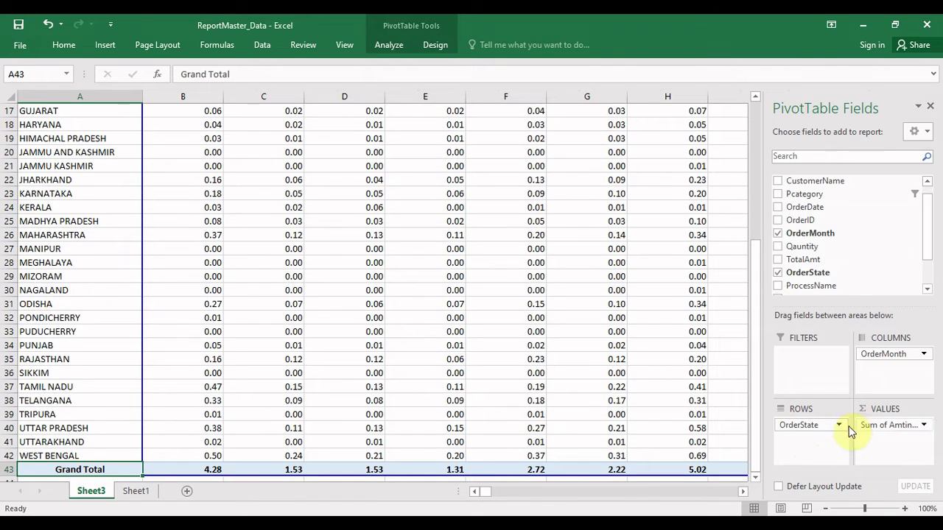
- Replace OrderState with Pcategory as the pivot table's row field
drag(813, 429, 852, 259)
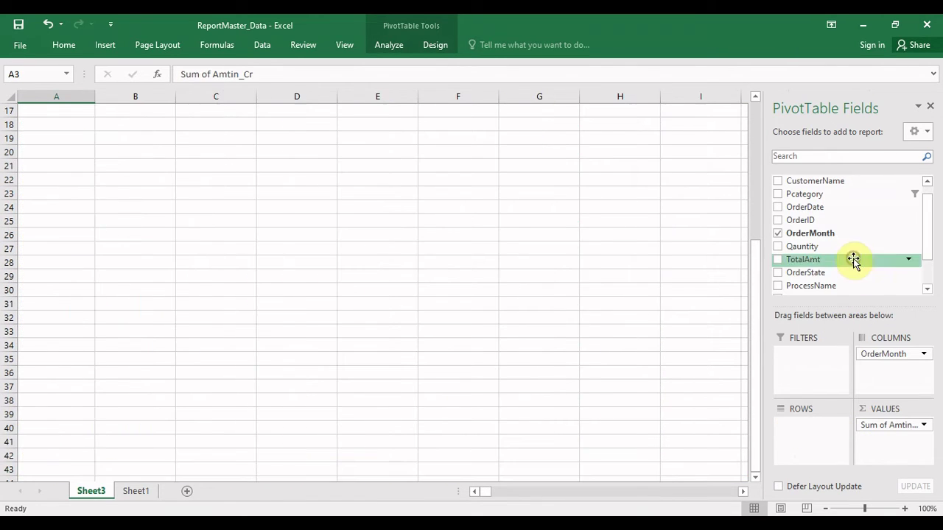
drag(920, 246, 923, 236)
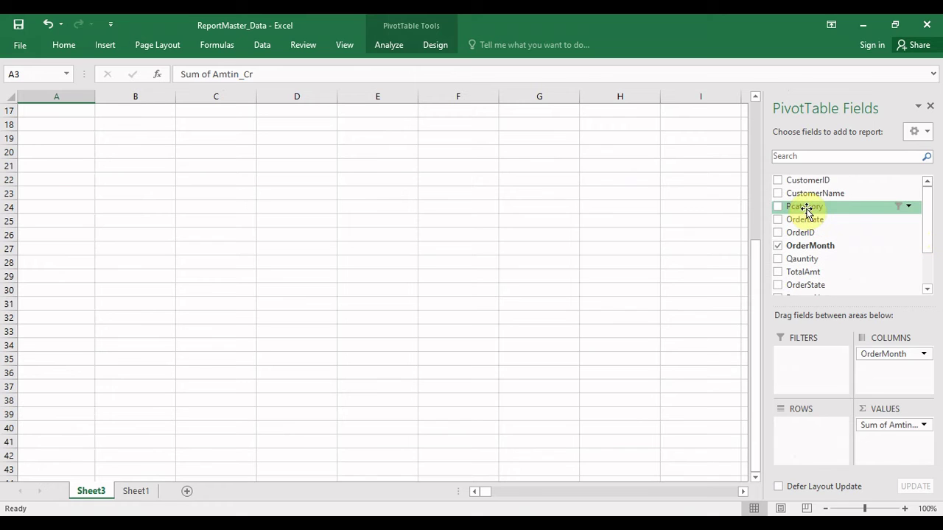
drag(806, 209, 806, 428)
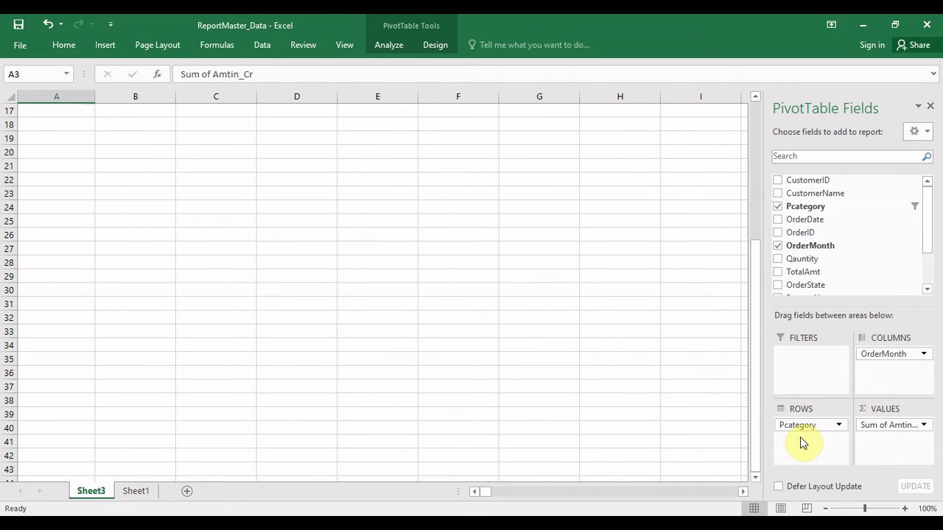
- Examine the Amtin_Cr values of each product category across the order months
click(369, 310)
key(ctrl+Up)
key(ctrl+Up)
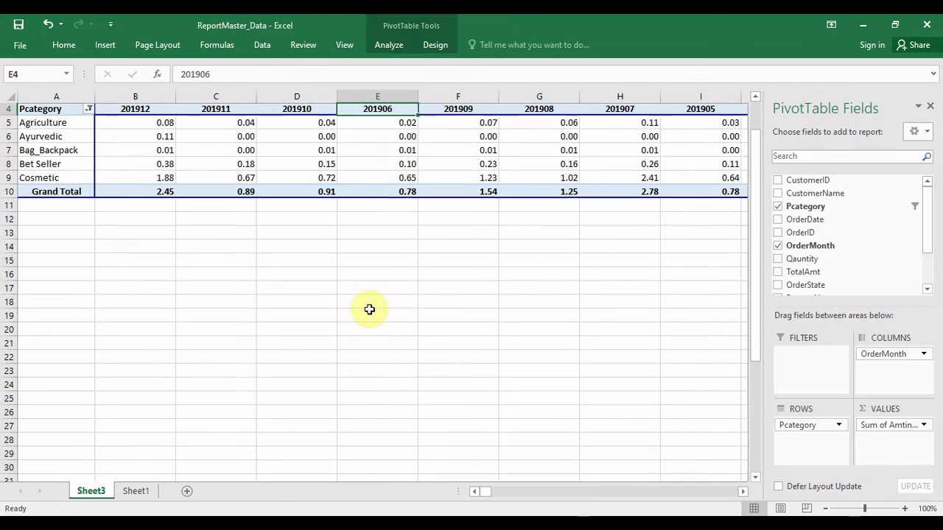
key(Up)
key(Up)
key(Down)
key(Down)
key(Down)
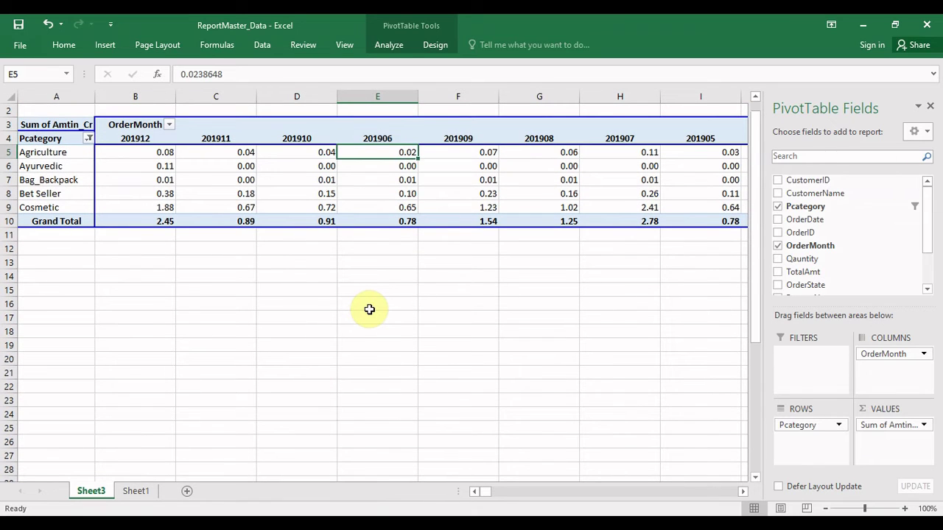
key(Right)
key(Right)
key(Right)
key(Right)
key(Right)
key(Right)
key(Right)
key(Right)
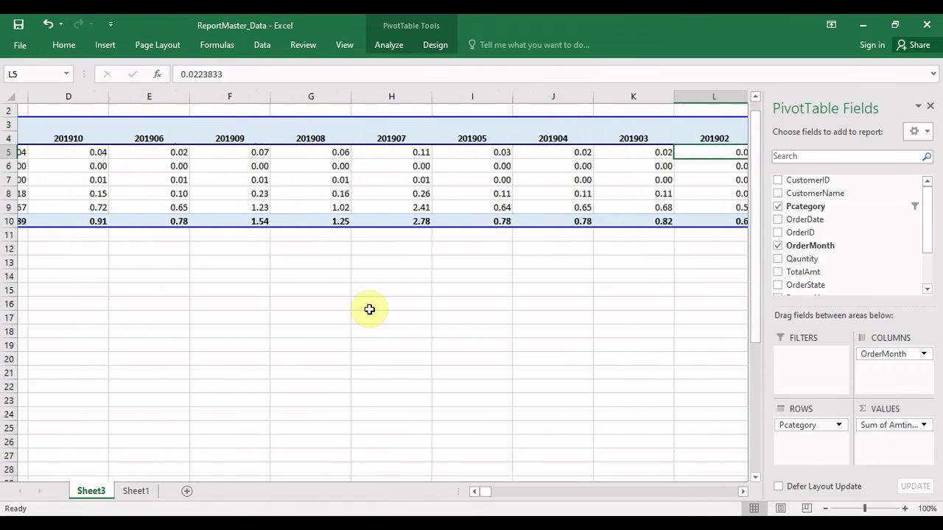
key(Home)
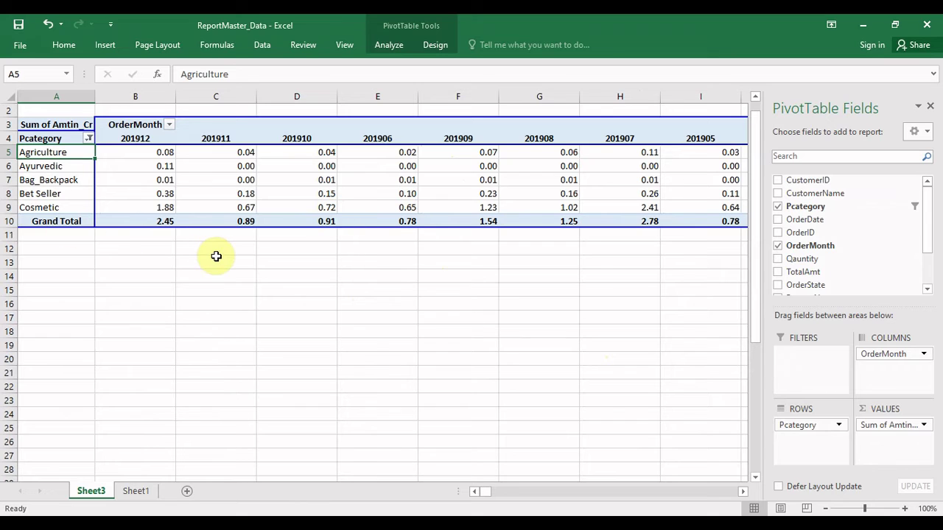
- Rearrange the pivot table with OrderMonth in rows and Pcategory in columns, and replace Sum of Amtin_Cr with OrderID as the value field
drag(788, 431, 809, 463)
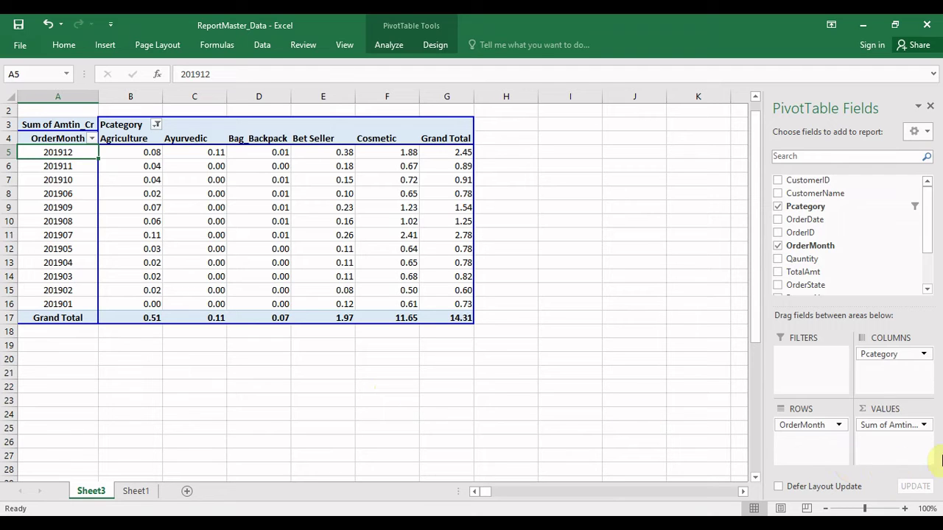
drag(916, 431, 879, 263)
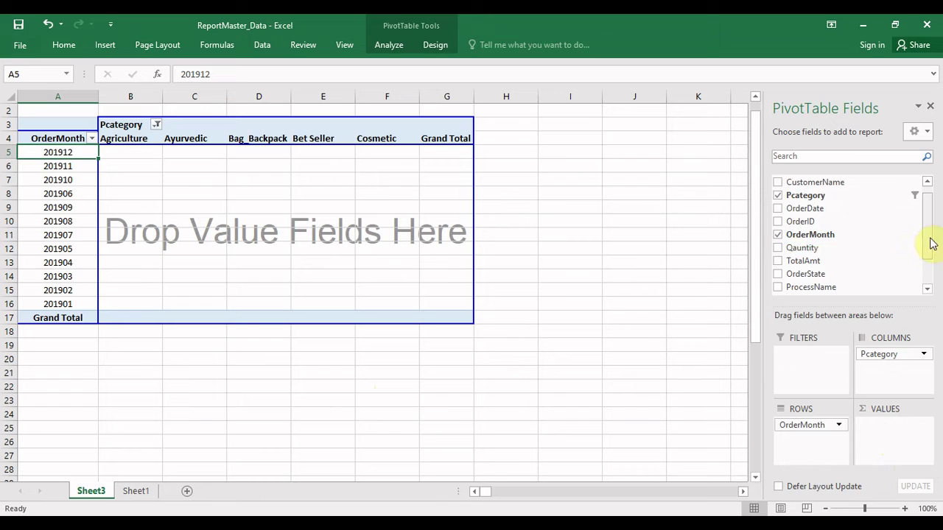
drag(930, 244, 929, 235)
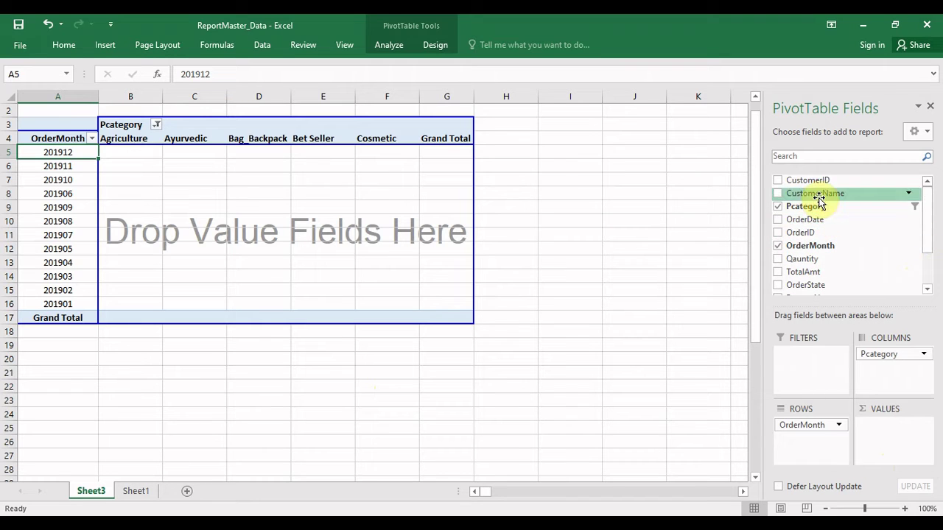
drag(801, 233, 886, 453)
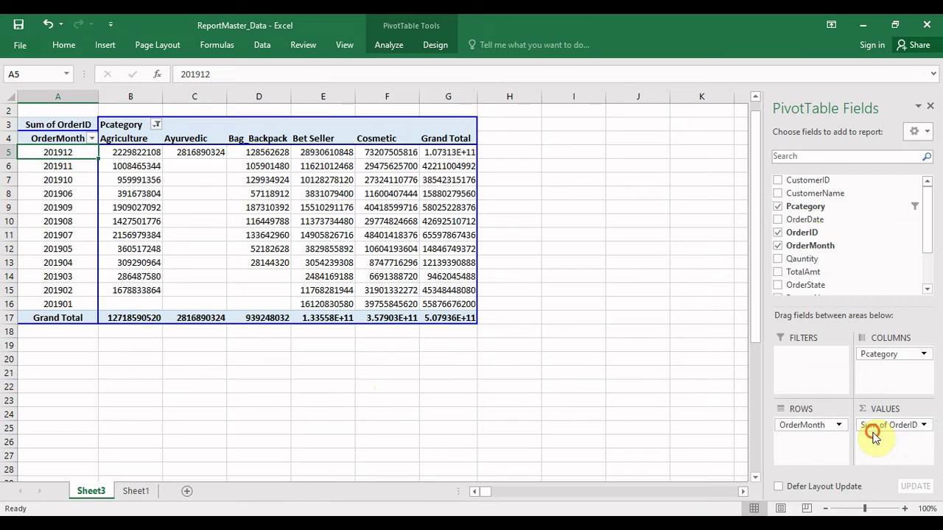
- Summarize the OrderID value field by Count instead of Sum
click(875, 427)
click(850, 407)
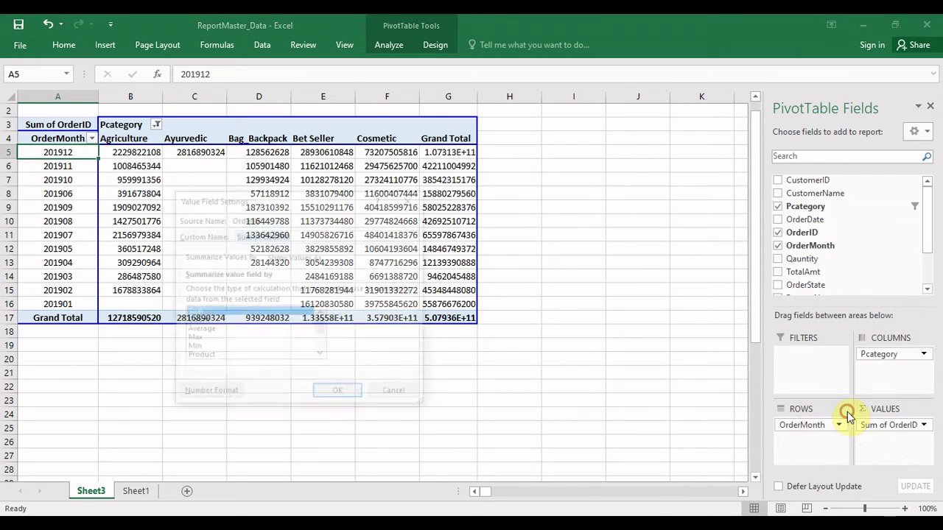
click(195, 322)
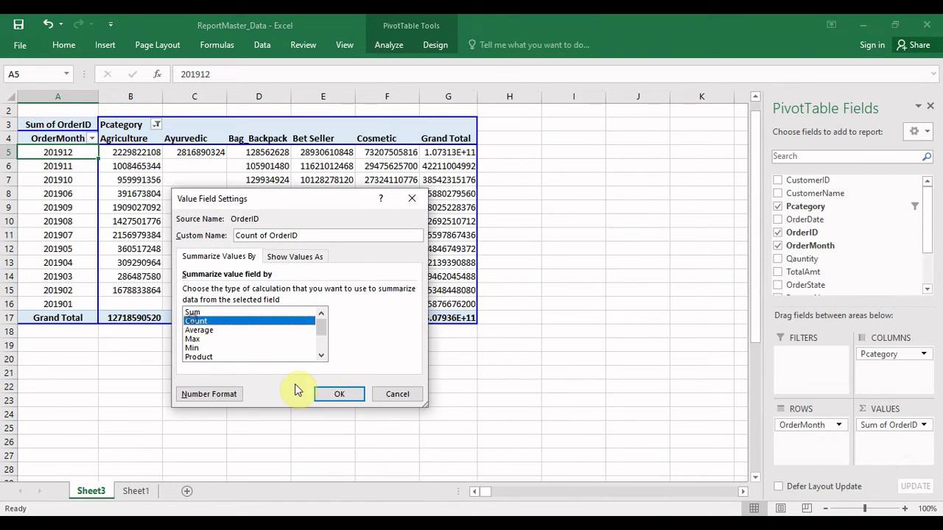
click(339, 394)
click(258, 372)
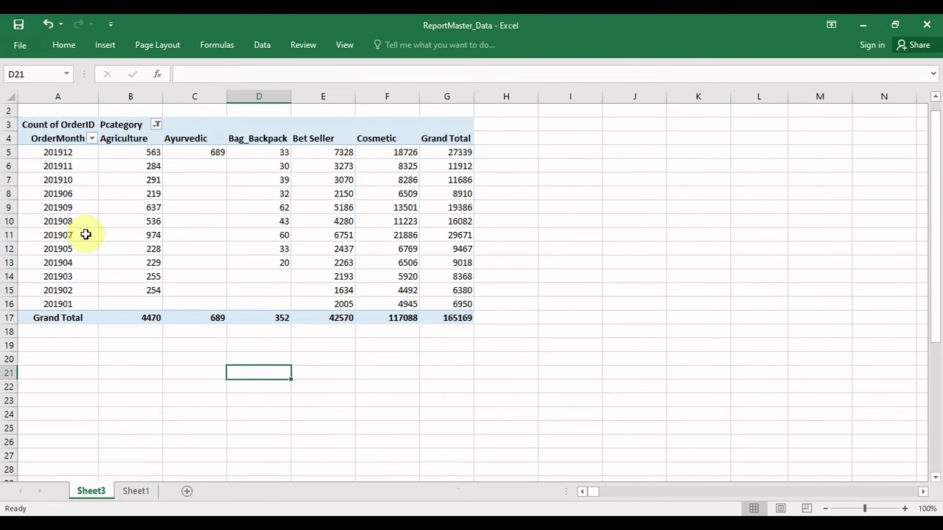
- Select the entire monthly order pivot table in A3:G17 and copy it
click(45, 125)
key(ctrl+shift+Right)
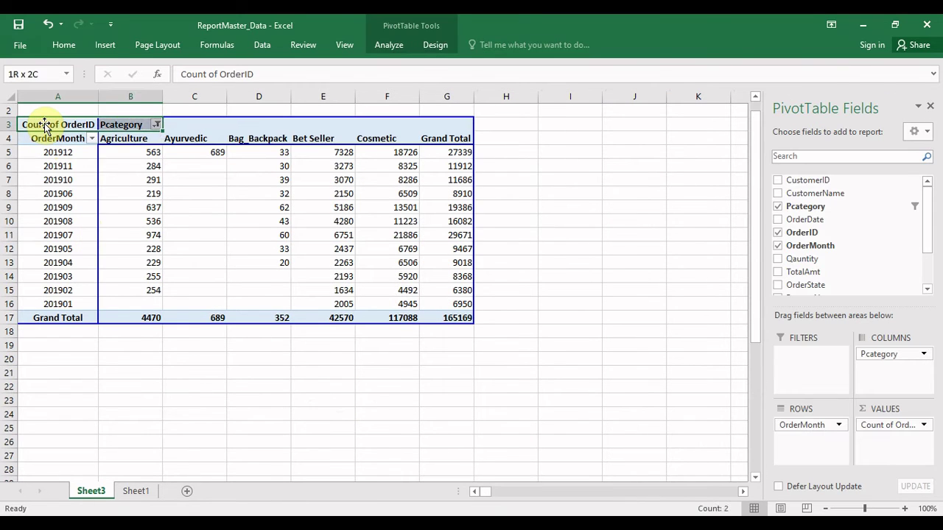
key(ctrl+shift+Right)
click(45, 126)
key(ctrl+shift+Down)
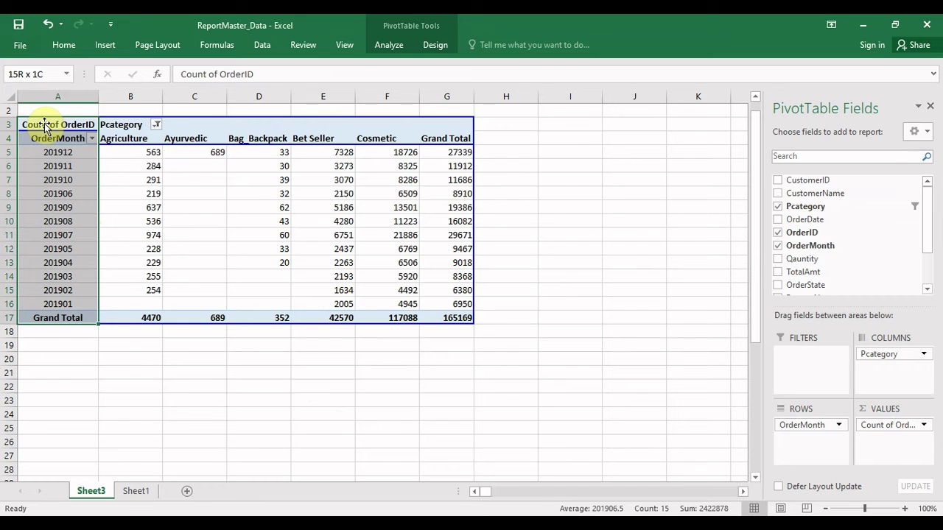
key(shift+Right)
key(shift+Right)
key(shift+Right)
key(shift+Right)
key(shift+Right)
key(shift+Right)
key(shift+Right)
key(shift+Left)
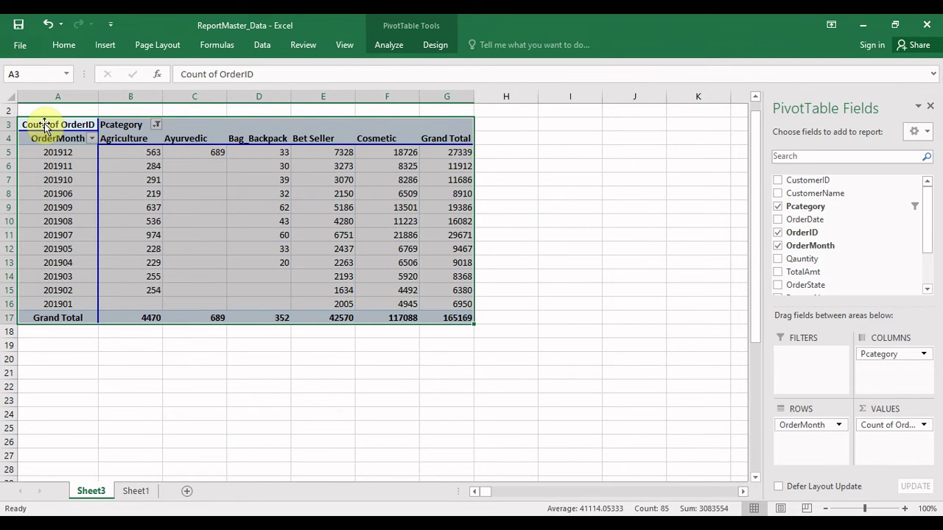
key(ctrl+c)
- Paste the copied pivot table on the same sheet starting at cell I3
key(Right)
key(Right)
key(Right)
key(Right)
key(Right)
key(Right)
key(Right)
key(Right)
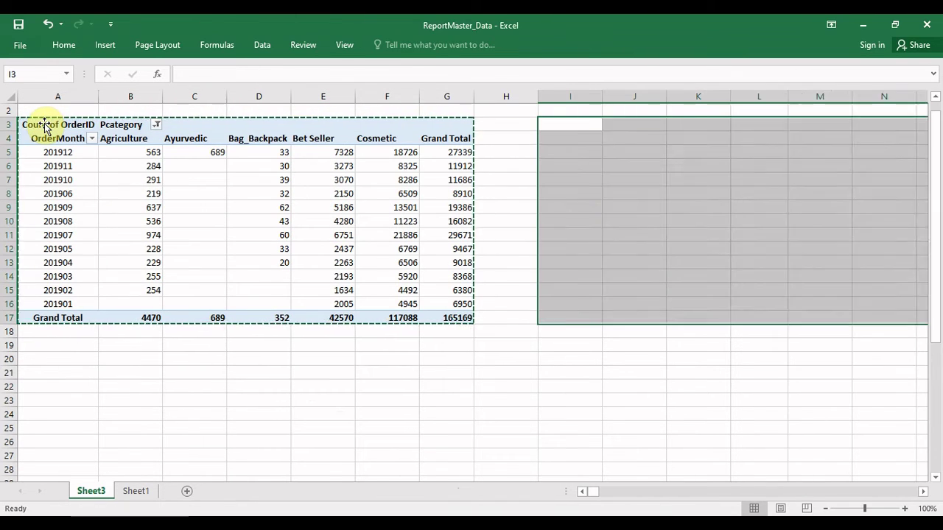
key(ctrl+v)
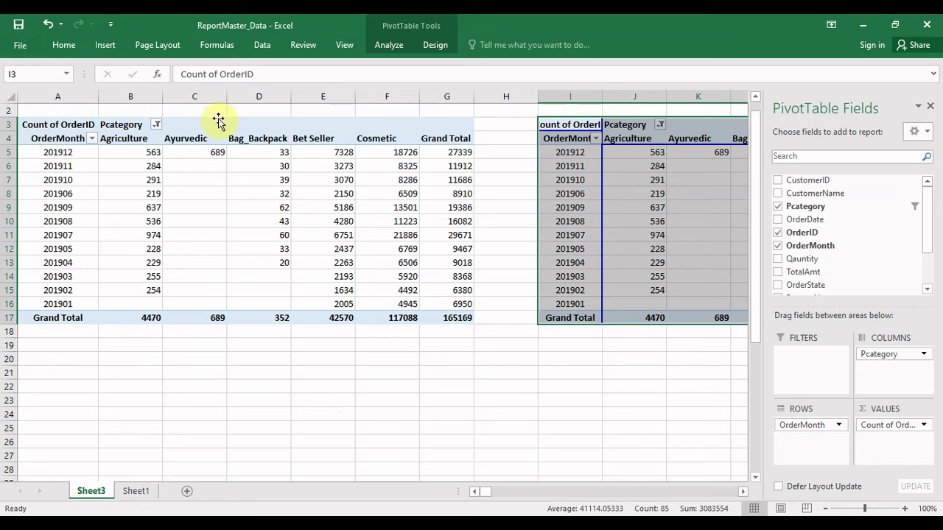
- Replace OrderMonth with ProcessName as the row field of the duplicated pivot table
click(657, 222)
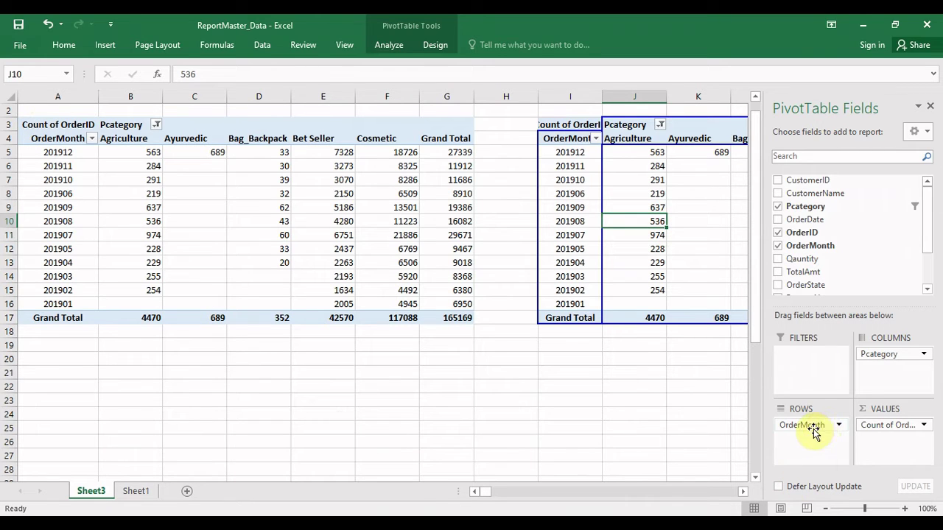
drag(812, 429, 862, 236)
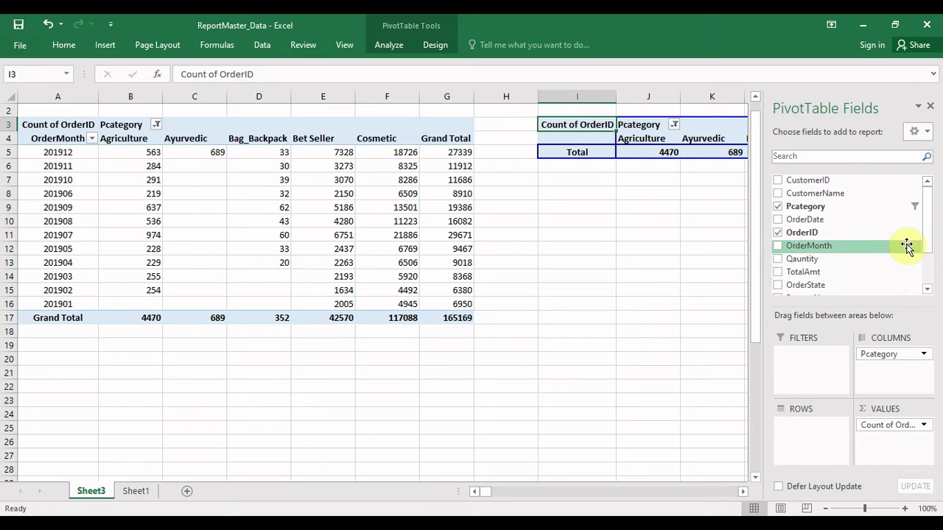
drag(925, 239, 922, 272)
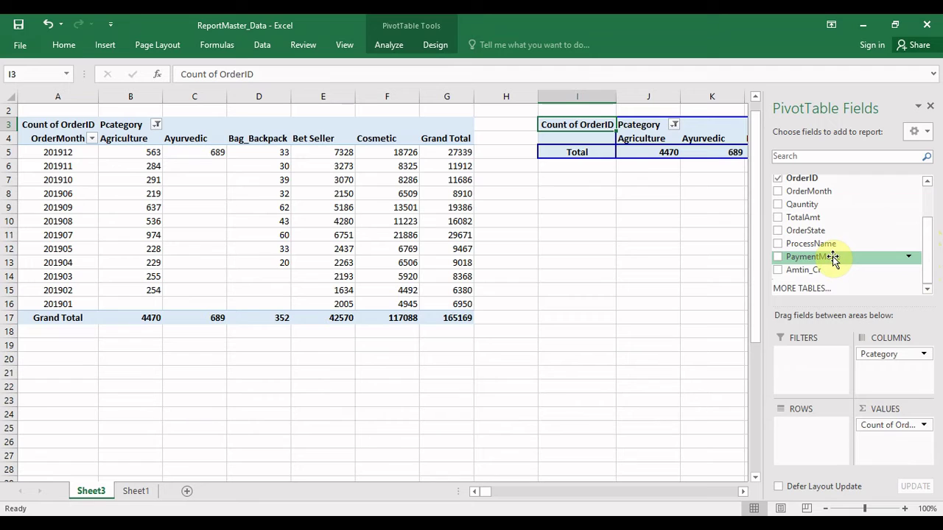
drag(833, 256, 906, 270)
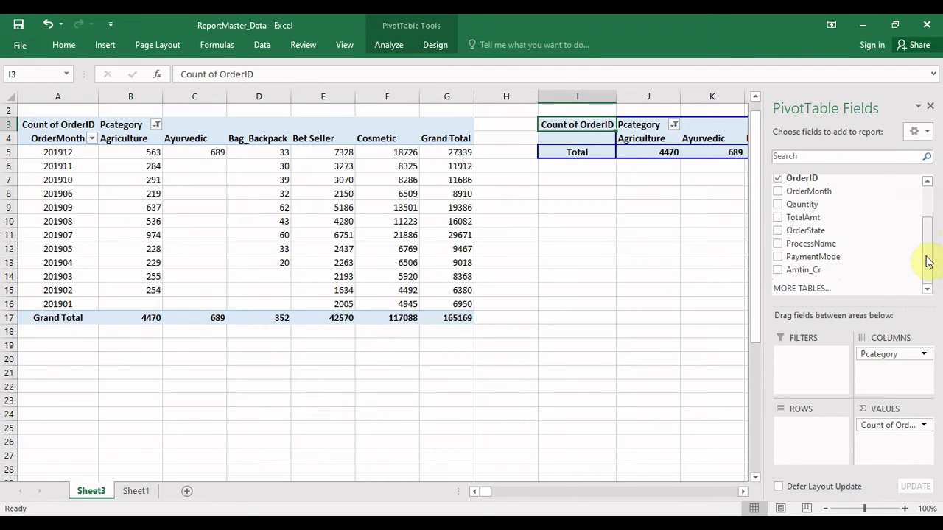
drag(931, 260, 926, 253)
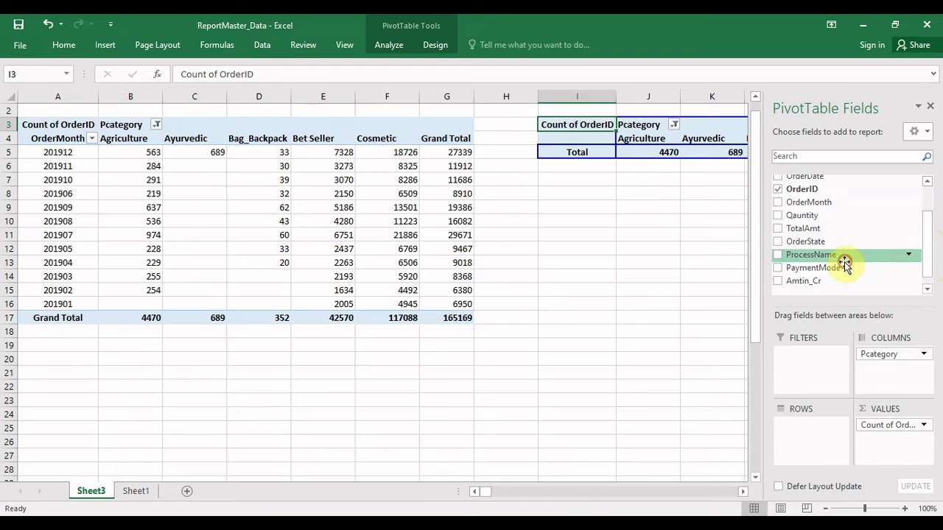
drag(843, 257, 790, 442)
click(543, 406)
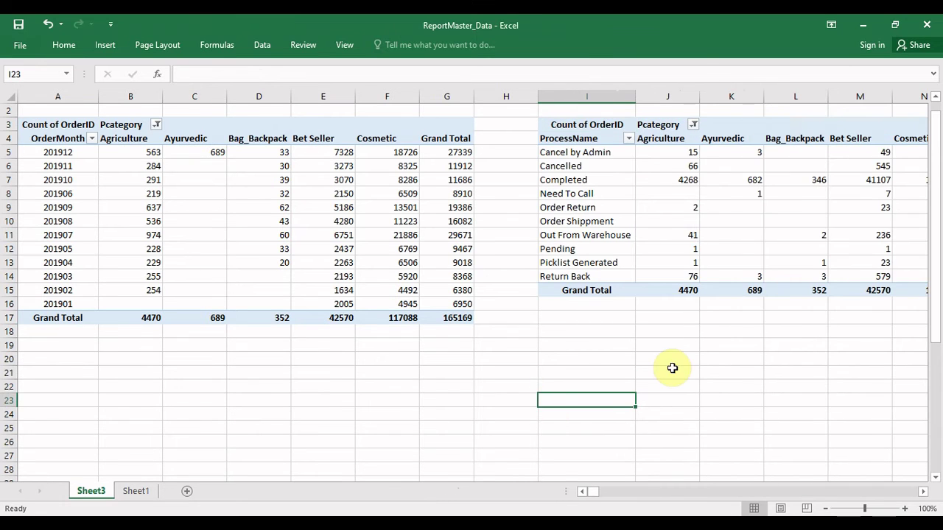
click(673, 368)
click(715, 244)
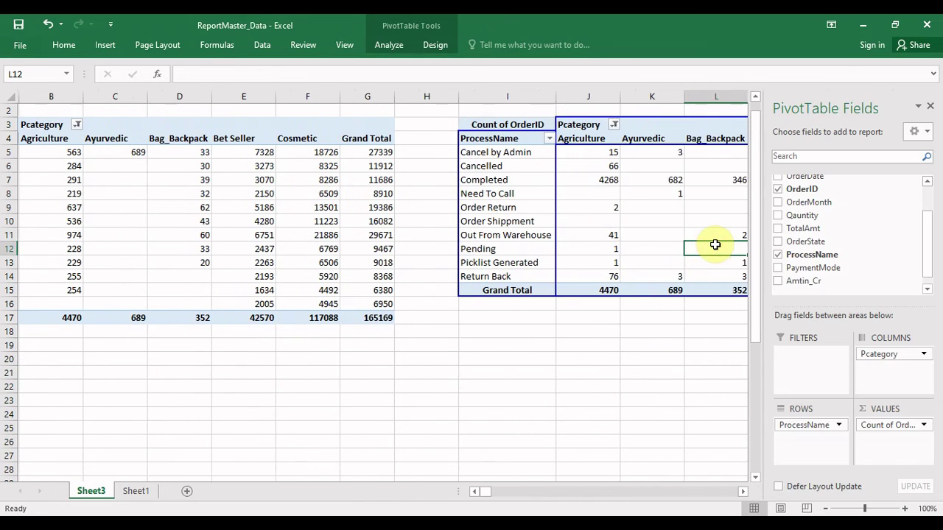
click(716, 244)
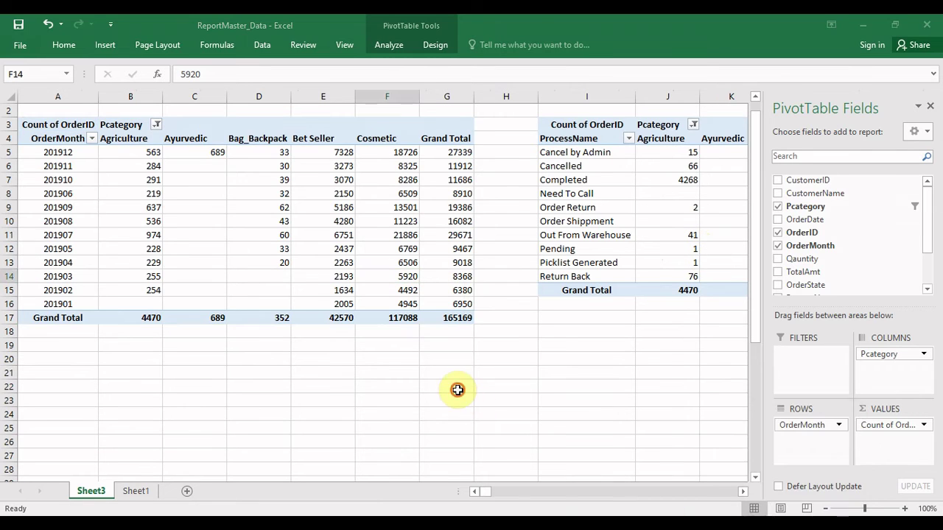
- Try ProcessName as a second row field below OrderMonth in the original pivot table, and remove it again
click(115, 207)
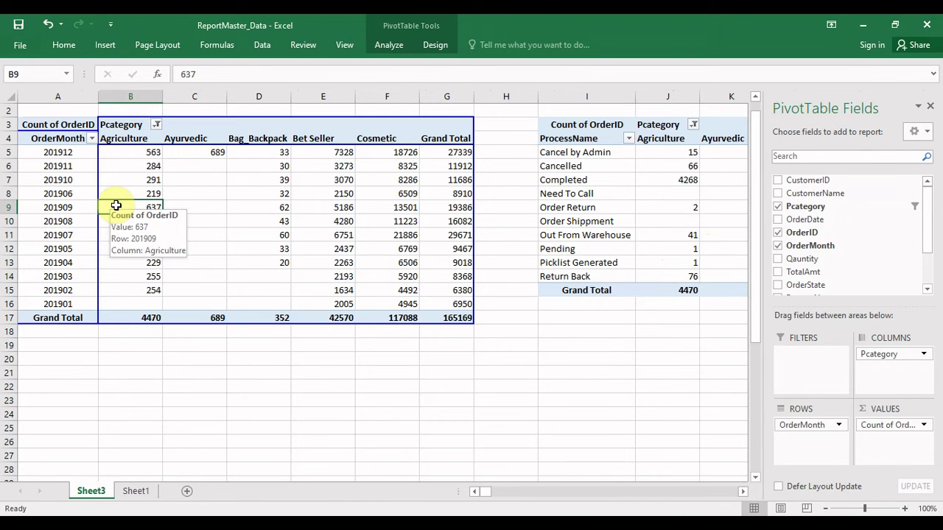
key(Left)
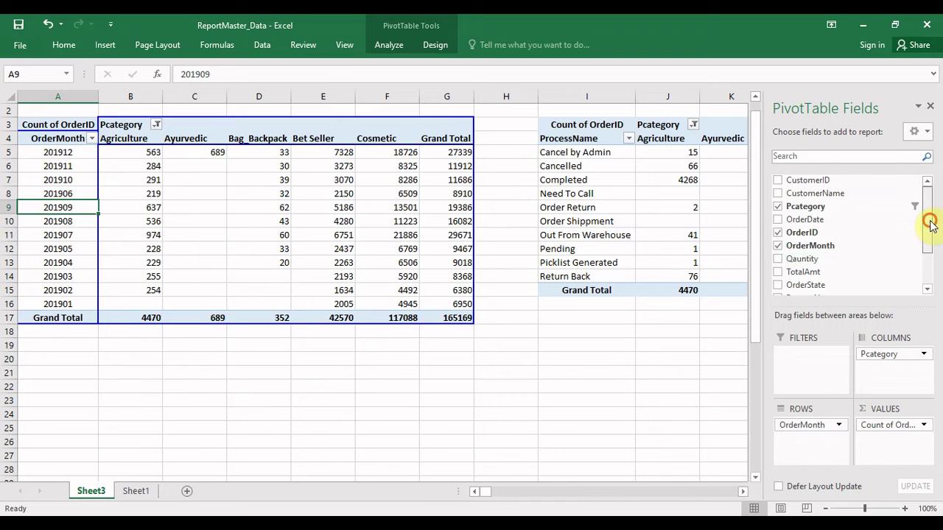
drag(930, 194, 931, 248)
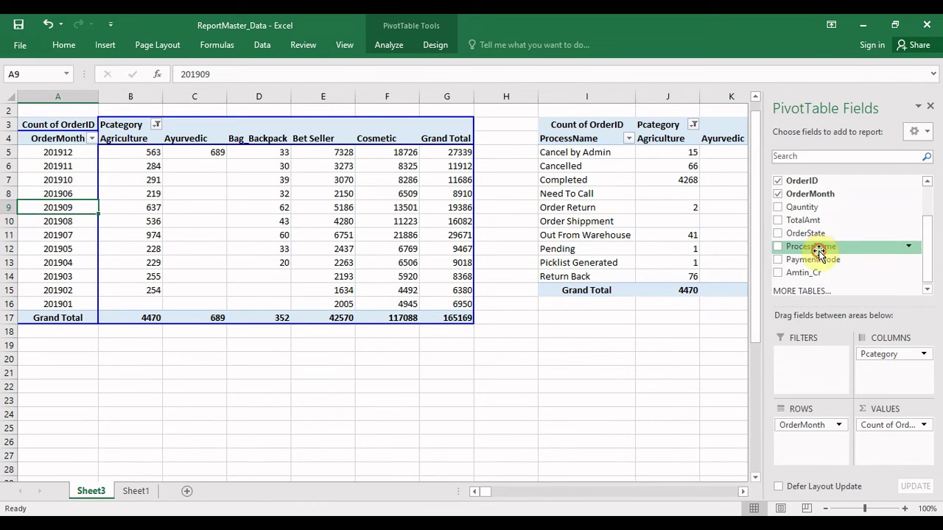
drag(819, 250, 805, 459)
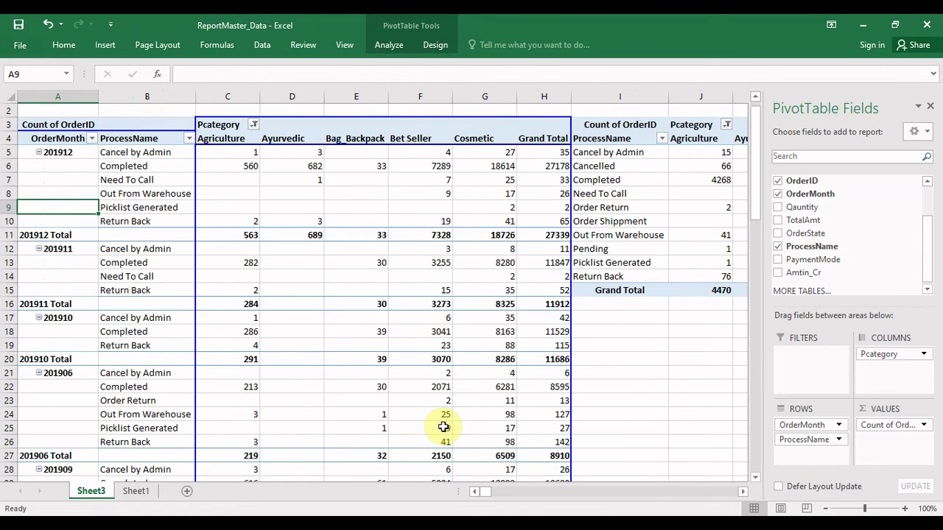
click(138, 205)
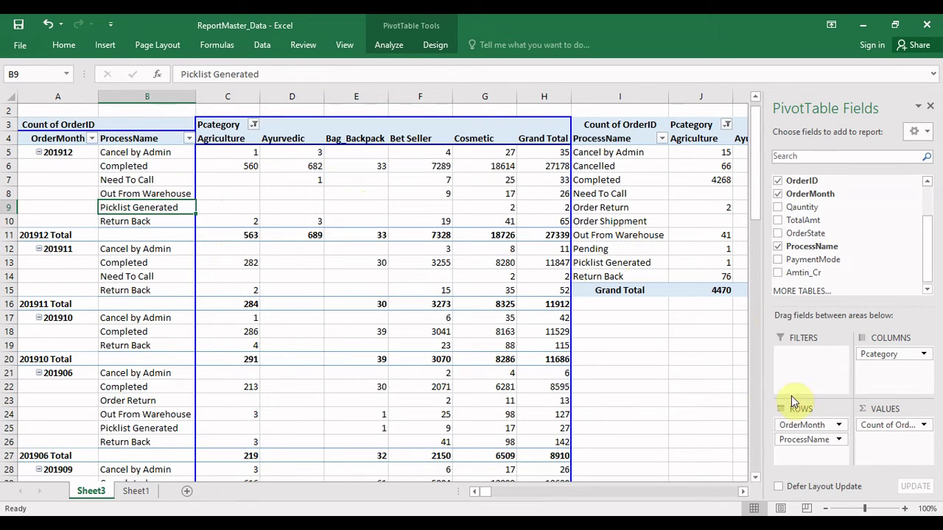
drag(803, 439, 885, 226)
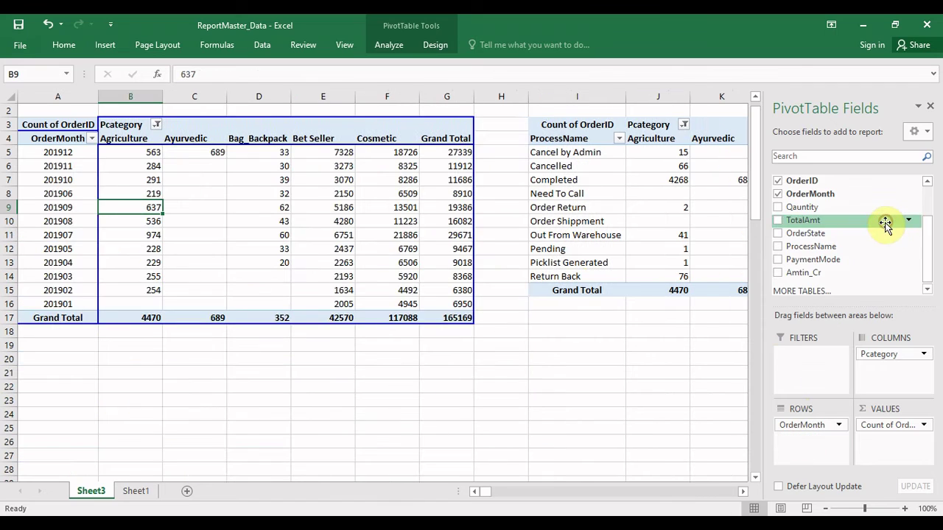
- Remove Pcategory from the columns of the ProcessName pivot table
click(564, 331)
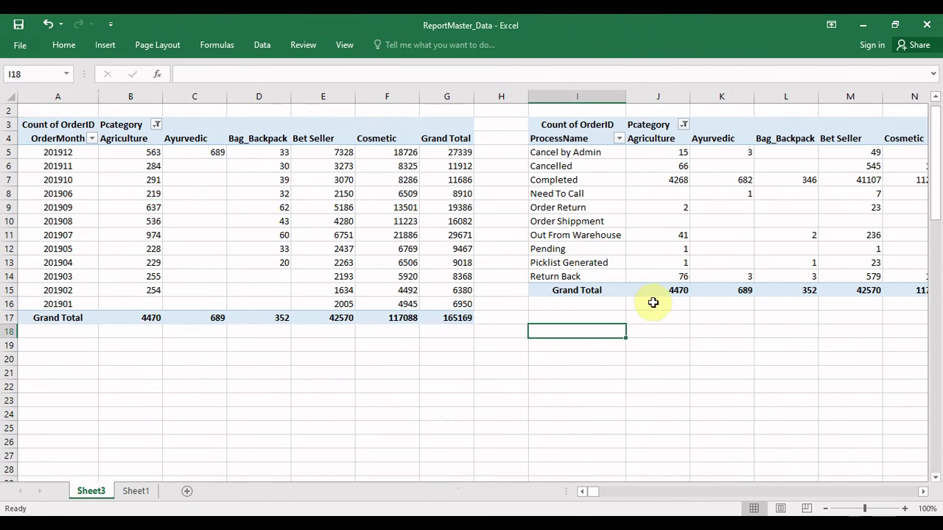
click(590, 165)
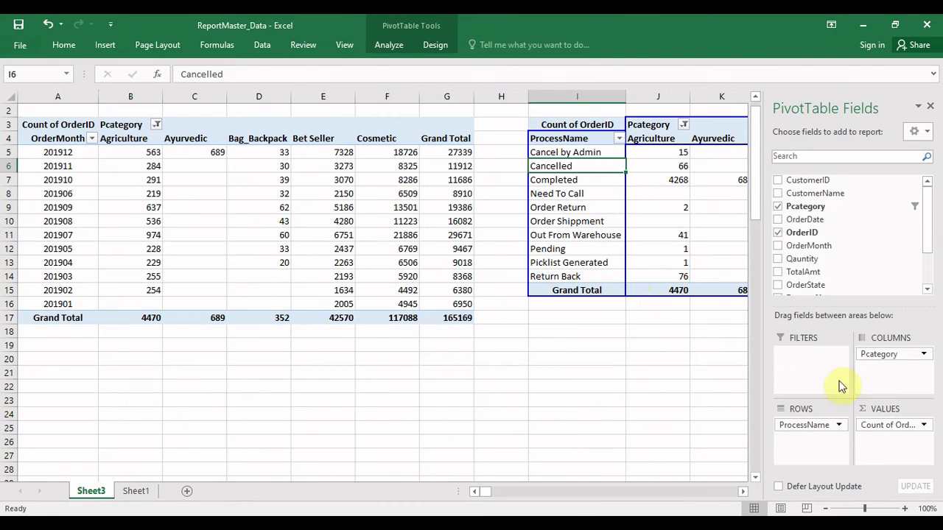
drag(881, 357, 793, 304)
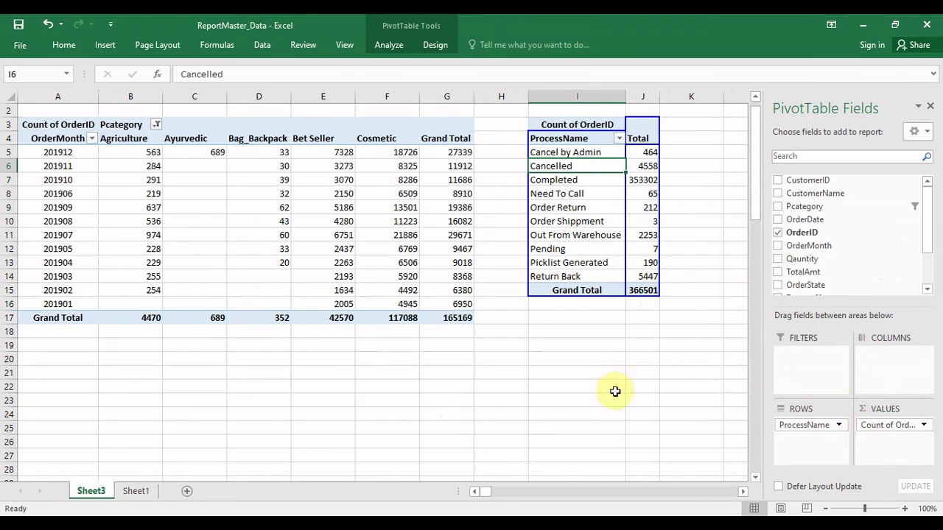
click(549, 125)
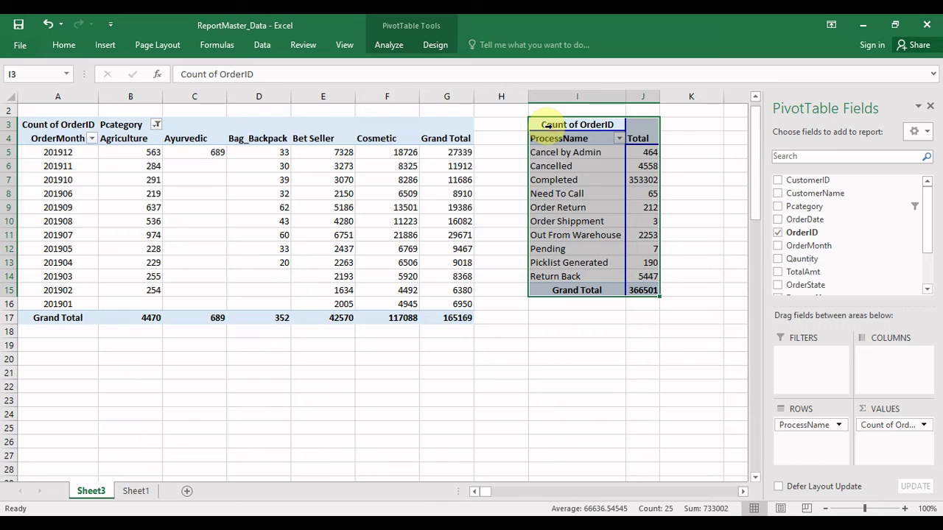
key(ctrl+c)
key(Down)
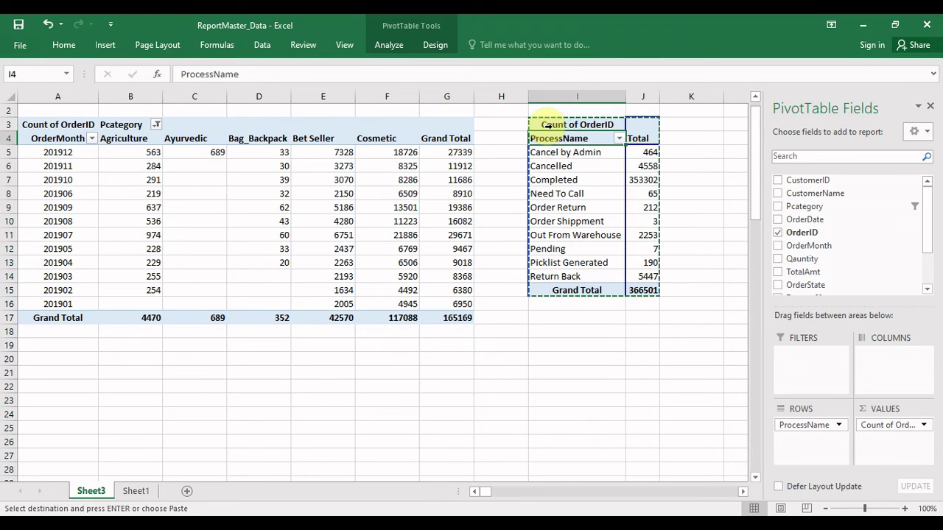
key(Escape)
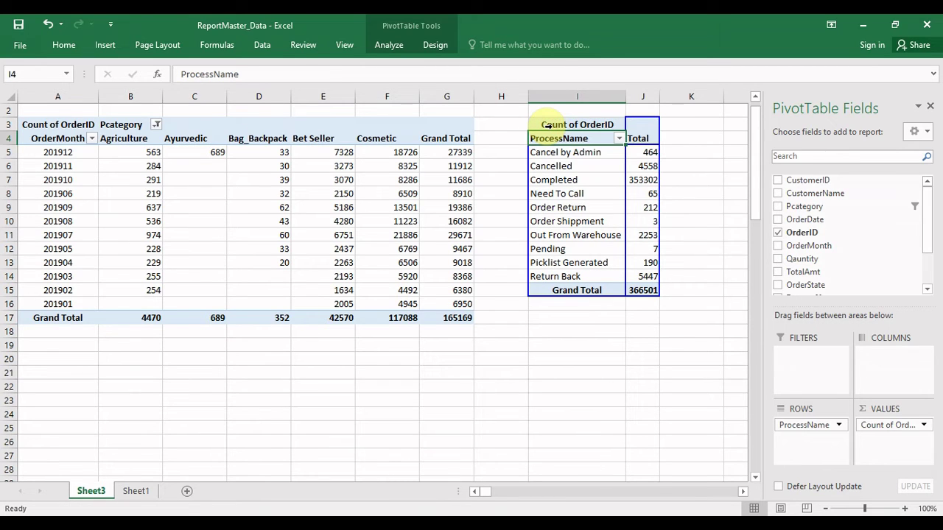
- Select the whole ProcessName pivot table, including its grand total row, and copy it
key(Up)
key(ctrl+shift+Right)
key(ctrl+shift+Down)
key(ctrl+Left)
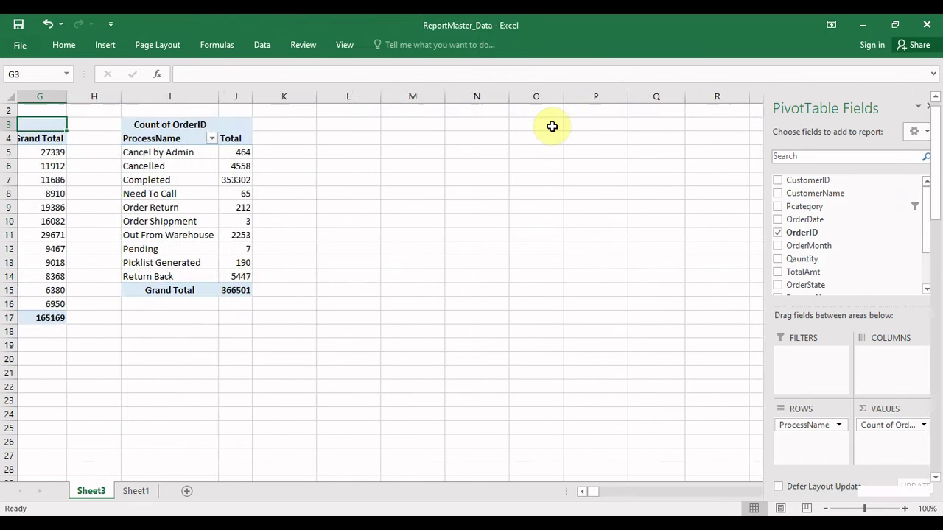
key(ctrl+Right)
key(ctrl+shift+Down)
key(ctrl+shift+Right)
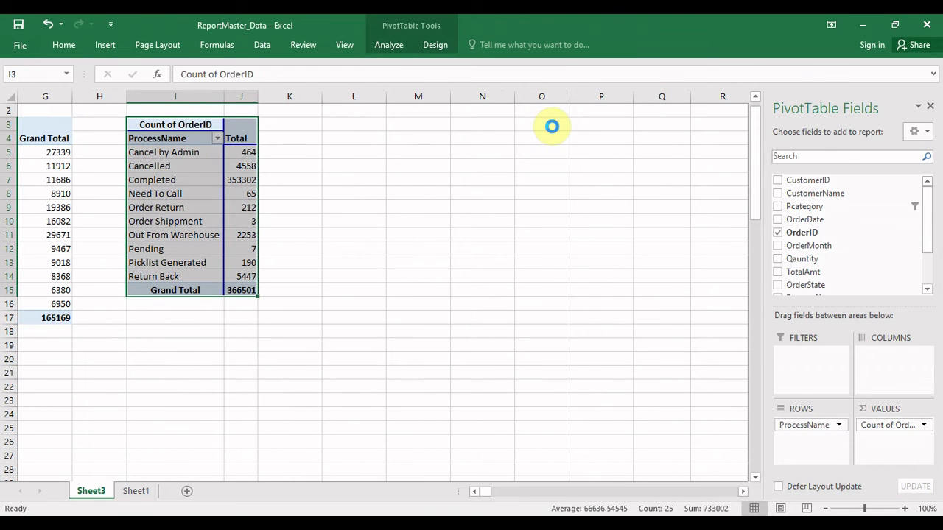
key(ctrl+c)
- Try pasting the copied ProcessName pivot table at cell A20, and undo the paste
key(ctrl+Left)
key(ctrl+Left)
key(Down)
key(Down)
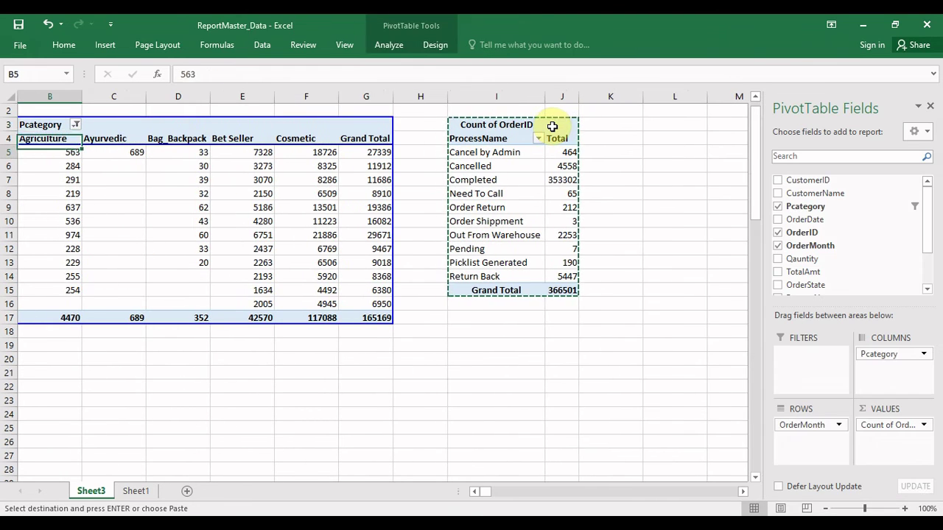
key(Down)
key(Down)
key(Down)
key(Down)
key(ctrl+Left)
key(Down)
key(Down)
key(Down)
key(Down)
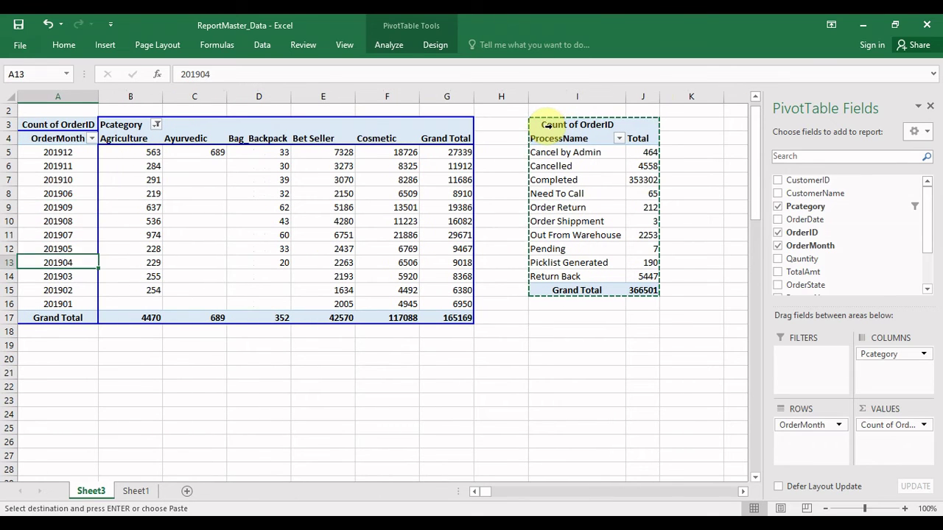
key(Down)
key(Down)
key(Down)
key(Down)
key(Down)
key(Down)
key(Down)
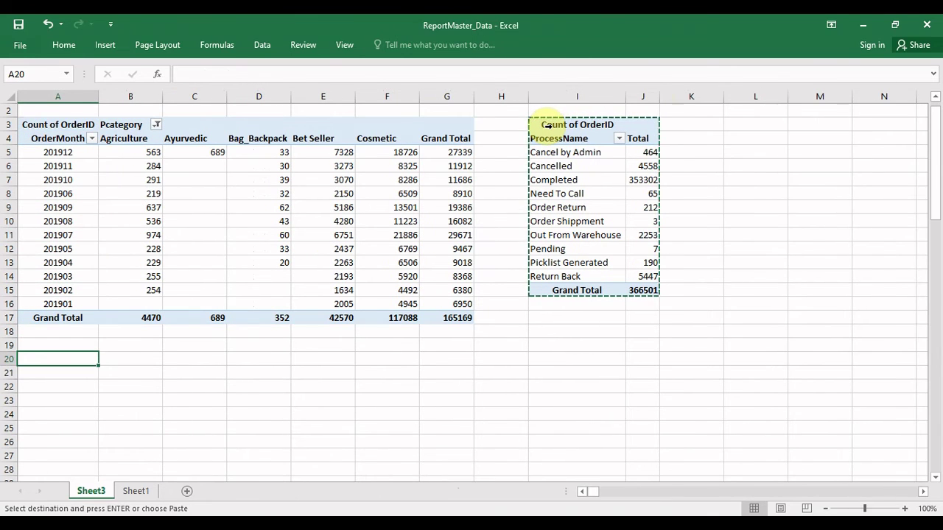
key(Return)
key(ctrl+z)
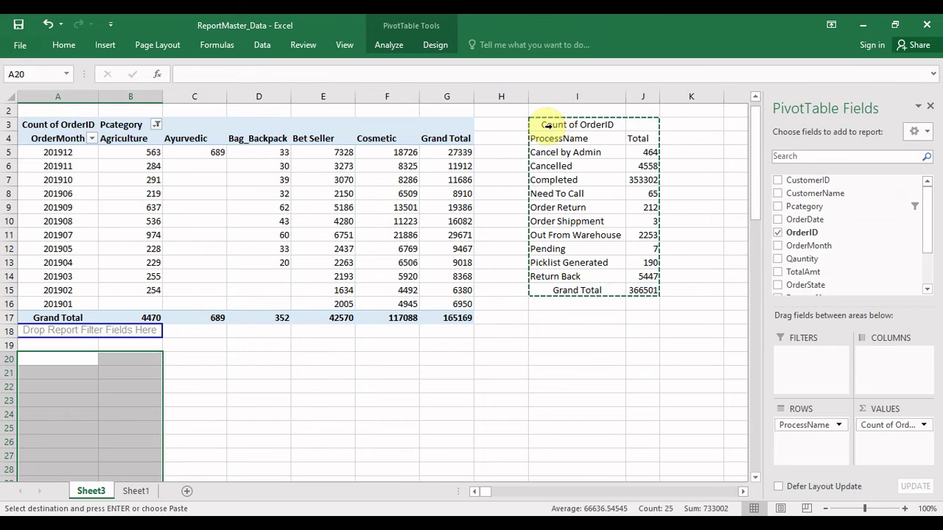
key(Escape)
- Copy the ProcessName order count pivot table in I3:J15
key(Right)
key(Right)
key(Right)
key(Right)
key(Right)
key(Right)
key(Right)
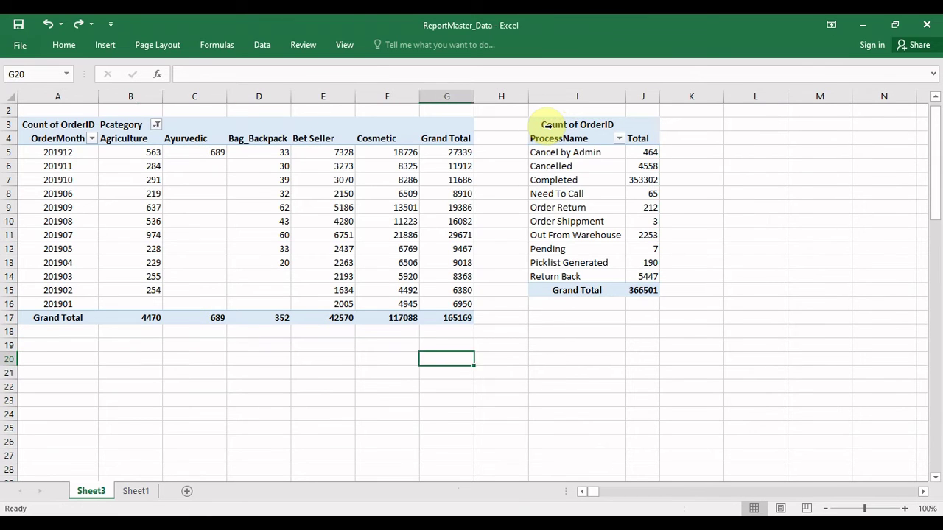
key(ctrl+Up)
key(ctrl+Up)
key(ctrl+shift+Right)
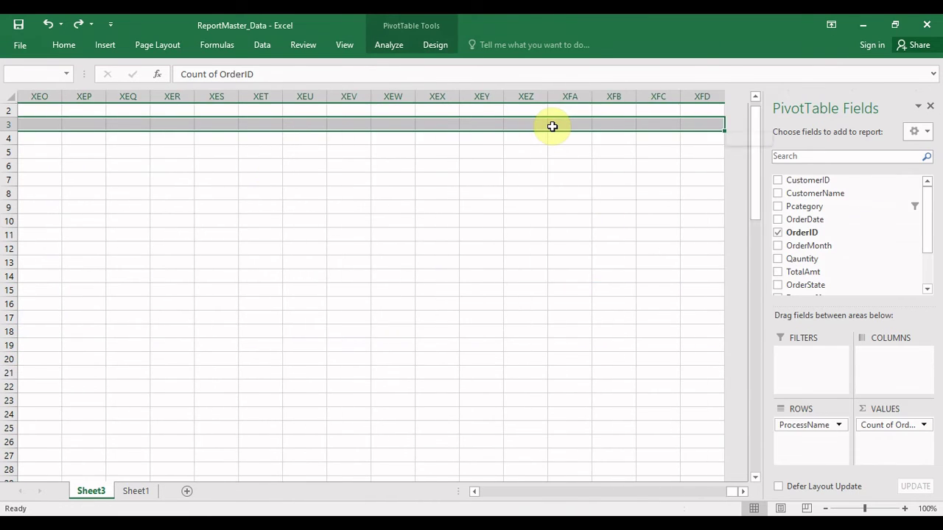
key(Left)
key(Right)
key(ctrl+shift+Down)
key(shift+Right)
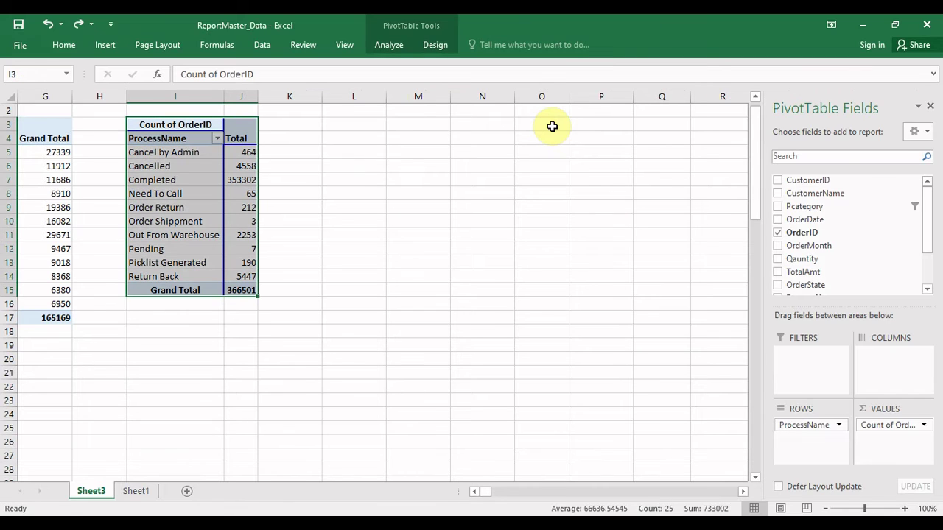
key(ctrl+c)
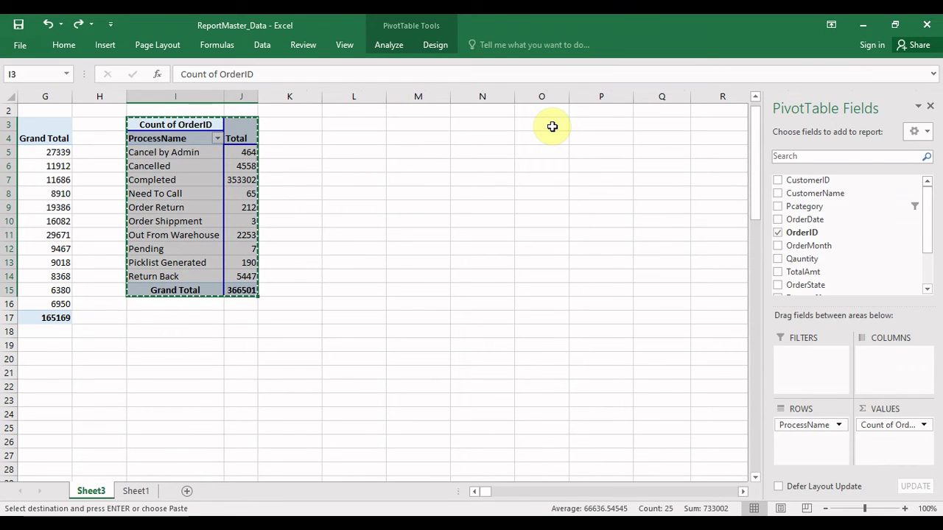
- Paste the copied ProcessName pivot table at cell L3 and autofit column L to its contents
click(339, 126)
key(ctrl+v)
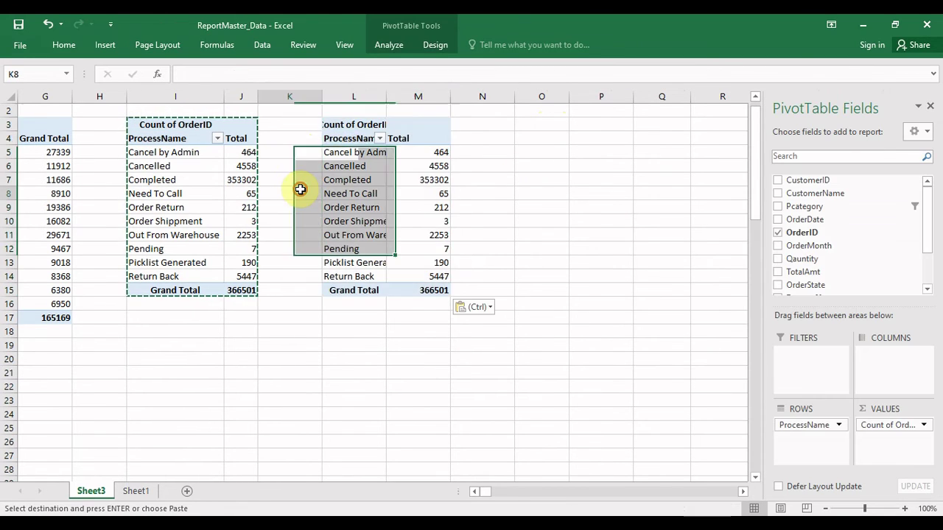
click(289, 193)
double_click(389, 96)
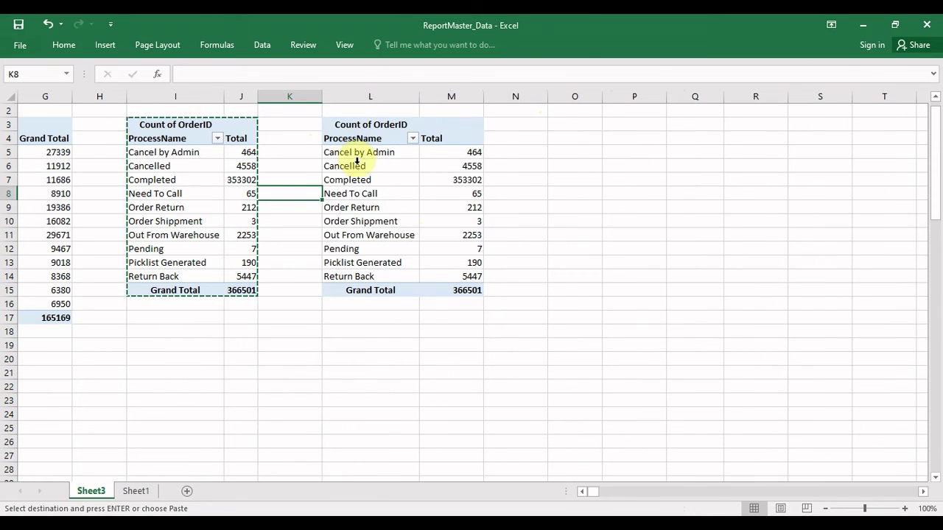
- Clear the pending copy selection and narrow the empty column K between the two ProcessName pivot tables
click(354, 167)
key(Left)
key(Left)
key(Left)
key(Left)
key(Left)
key(Left)
key(Left)
key(Left)
key(Left)
key(Left)
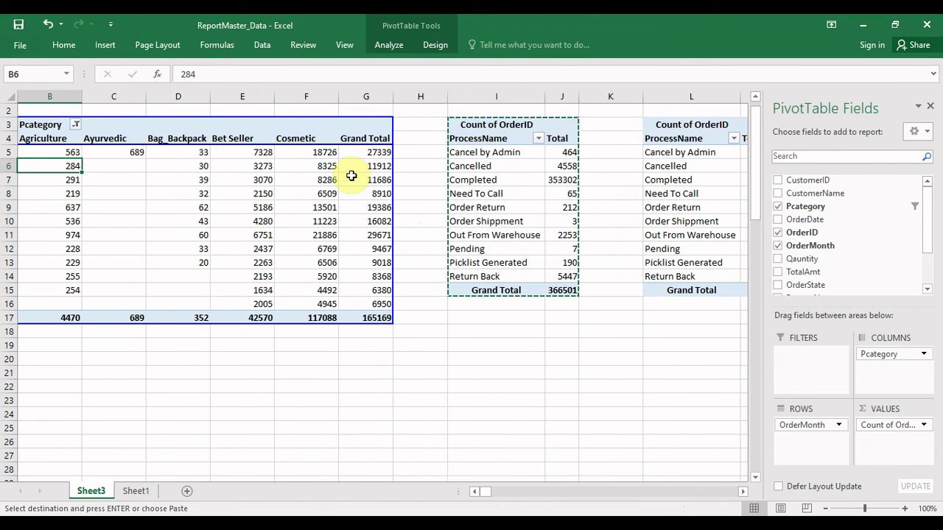
key(Escape)
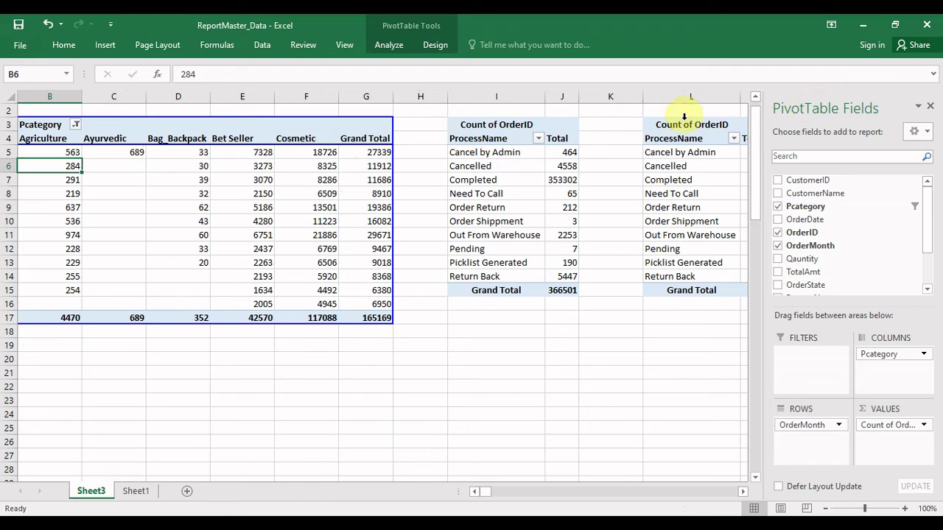
drag(643, 96, 628, 97)
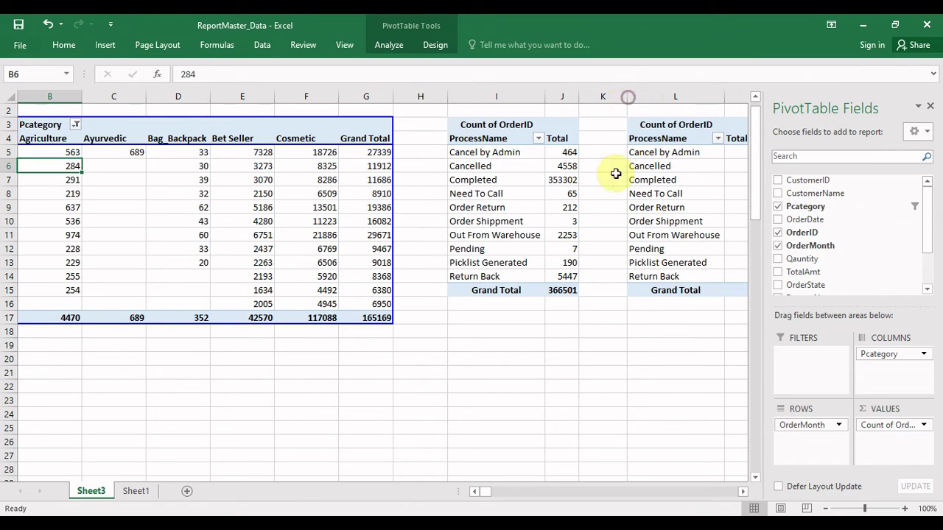
- Replace ProcessName with PaymentMode in the rows of the pivot table at L3
click(622, 303)
click(658, 233)
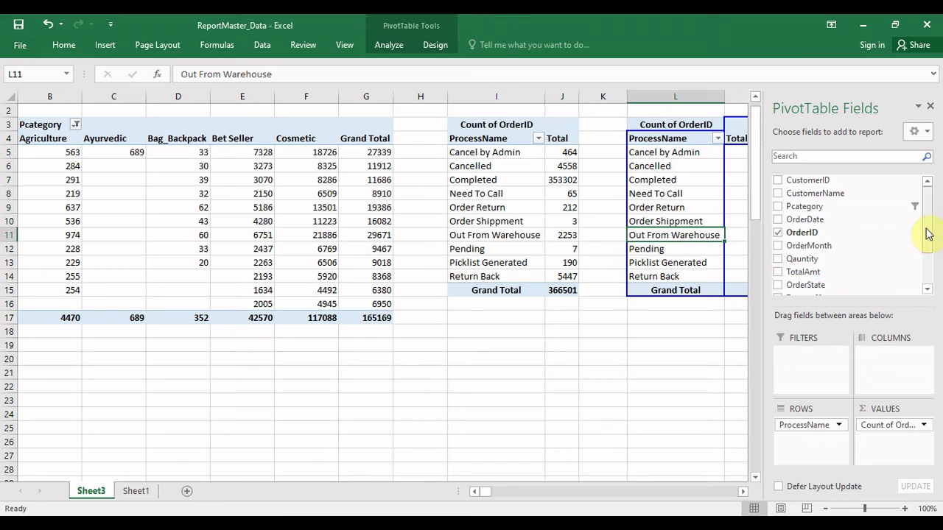
drag(926, 235, 926, 263)
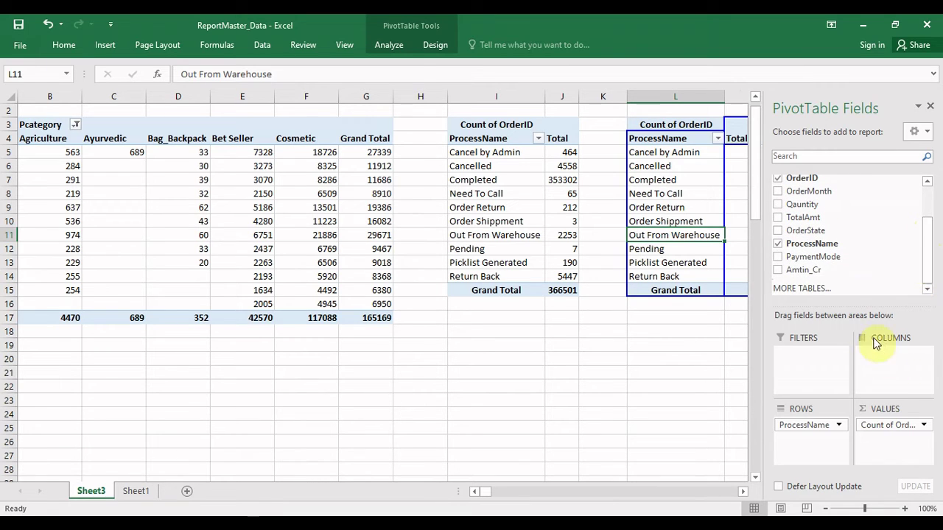
drag(814, 257, 852, 238)
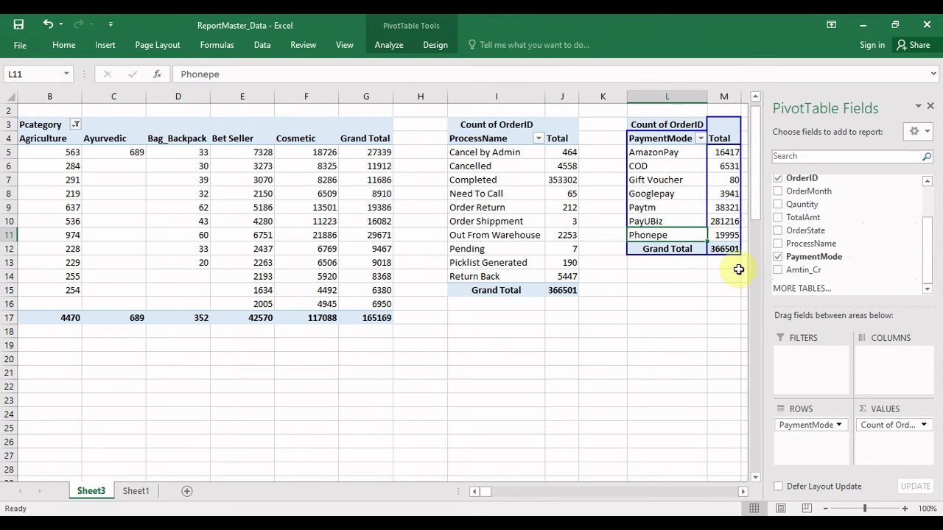
click(617, 344)
click(661, 332)
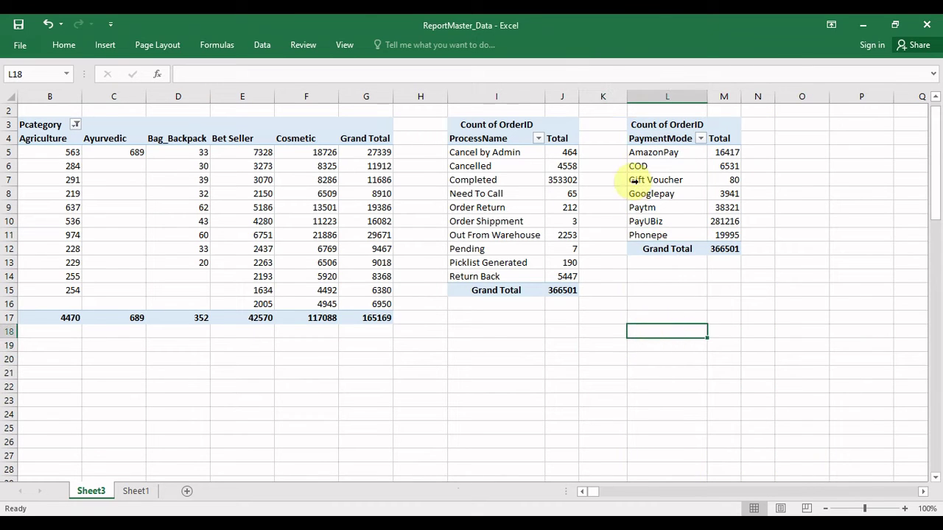
- Move the ProcessName pivot table in I3:J15 to cell B19, below the order month table
click(485, 127)
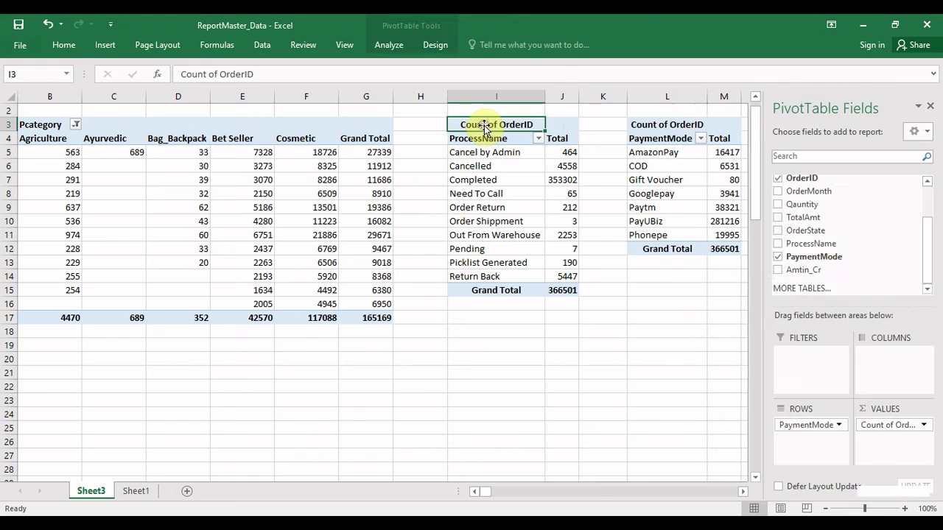
key(shift+Right)
key(ctrl+shift+Down)
key(ctrl+c)
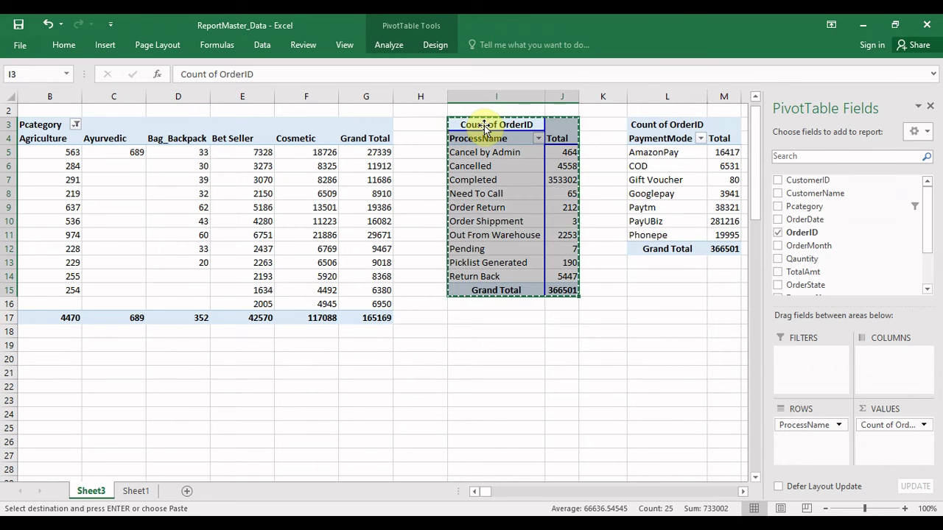
click(47, 346)
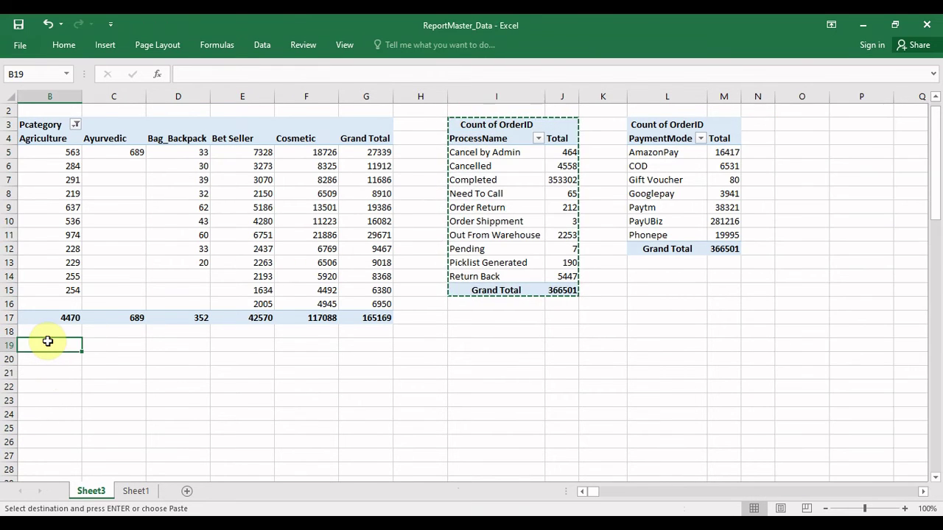
key(Return)
click(444, 318)
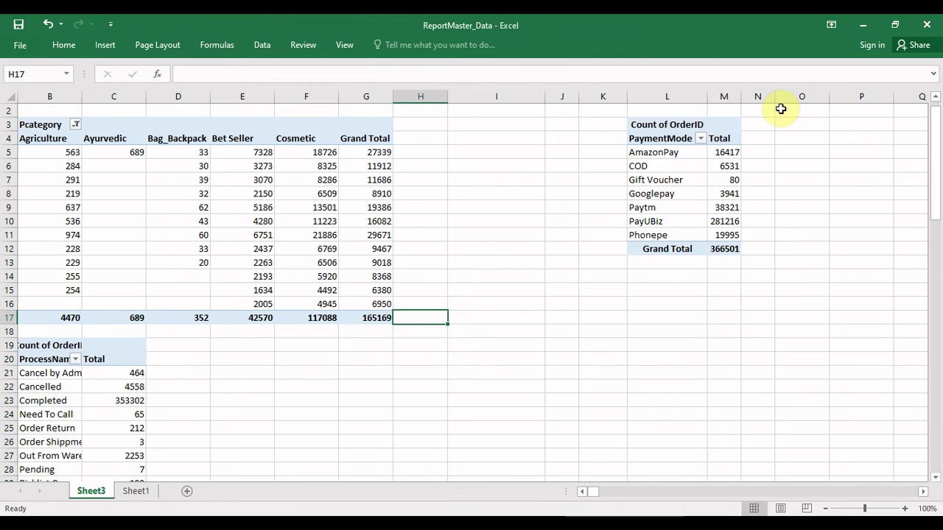
- Move the PaymentMode pivot table in L3:M12 to cell E19, beside the ProcessName pivot table
click(667, 124)
key(ctrl+shift+Right)
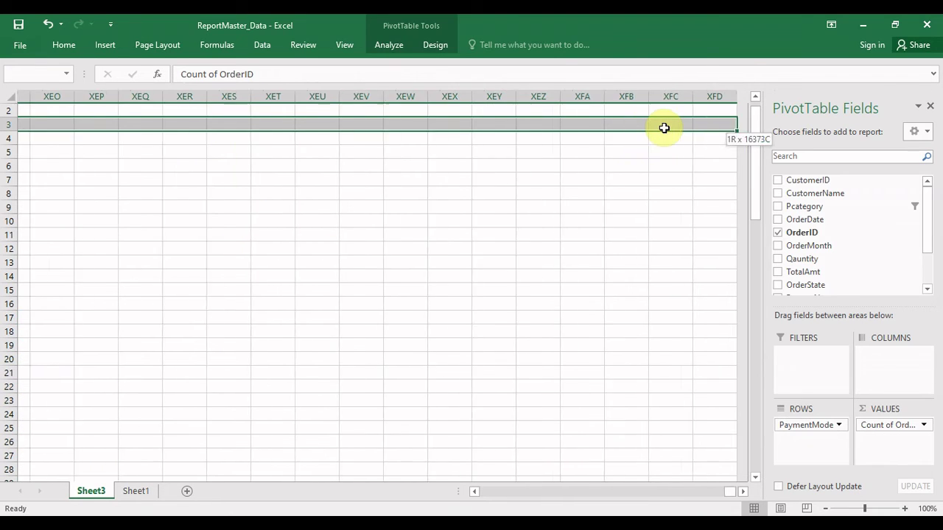
key(Left)
key(Right)
key(ctrl+shift+Down)
key(shift+Right)
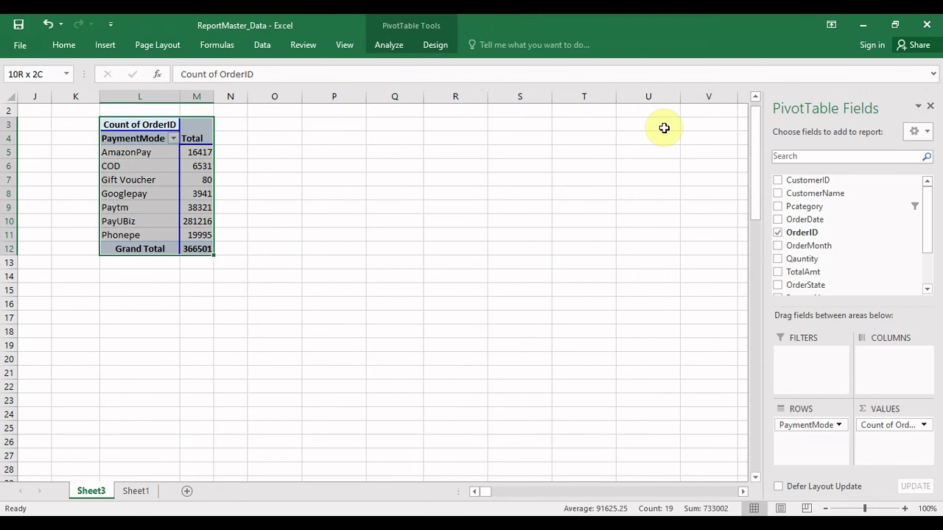
key(ctrl+c)
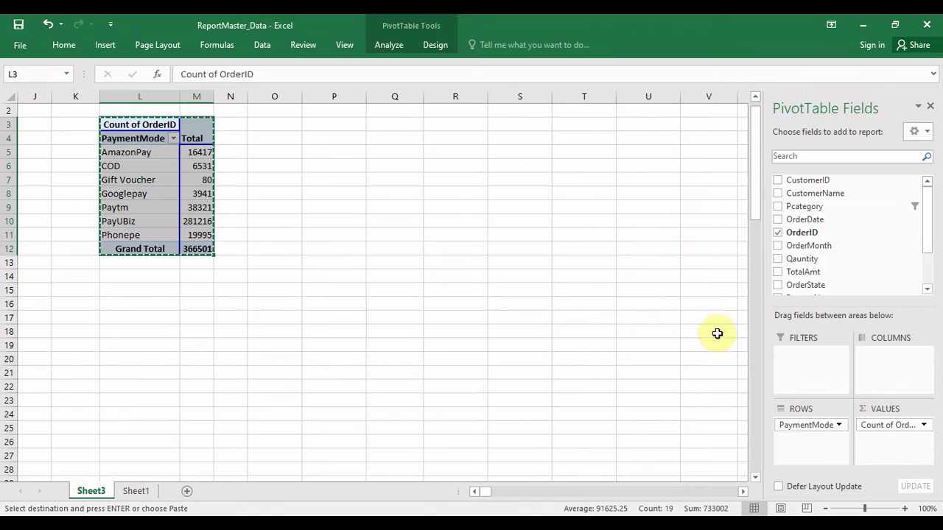
click(474, 492)
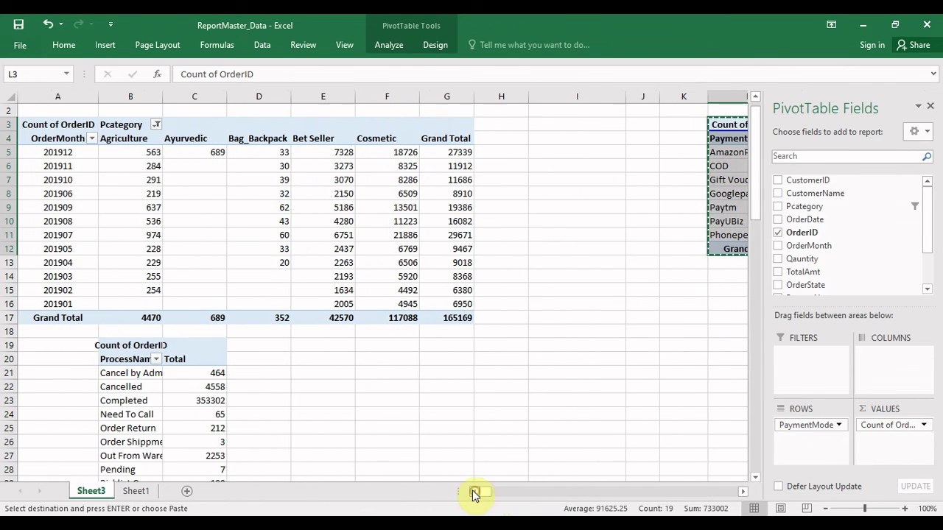
click(310, 340)
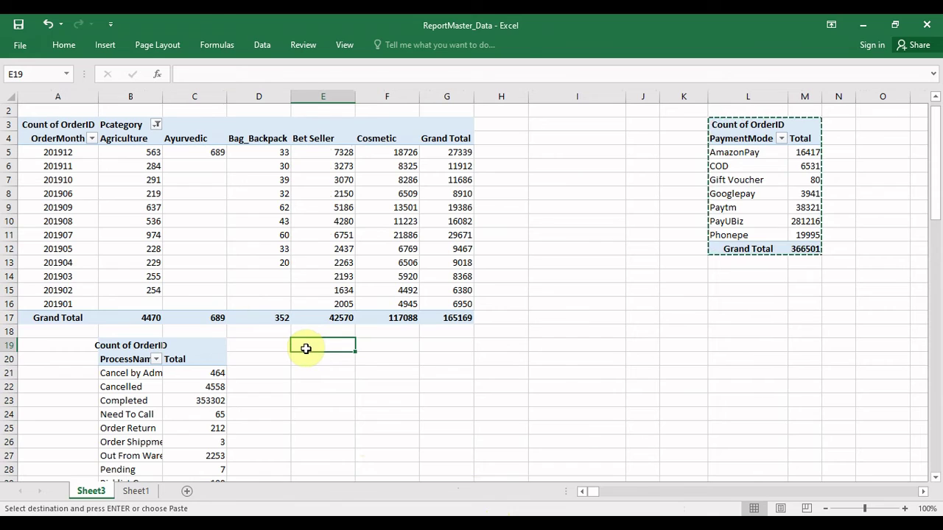
key(ctrl+v)
click(390, 359)
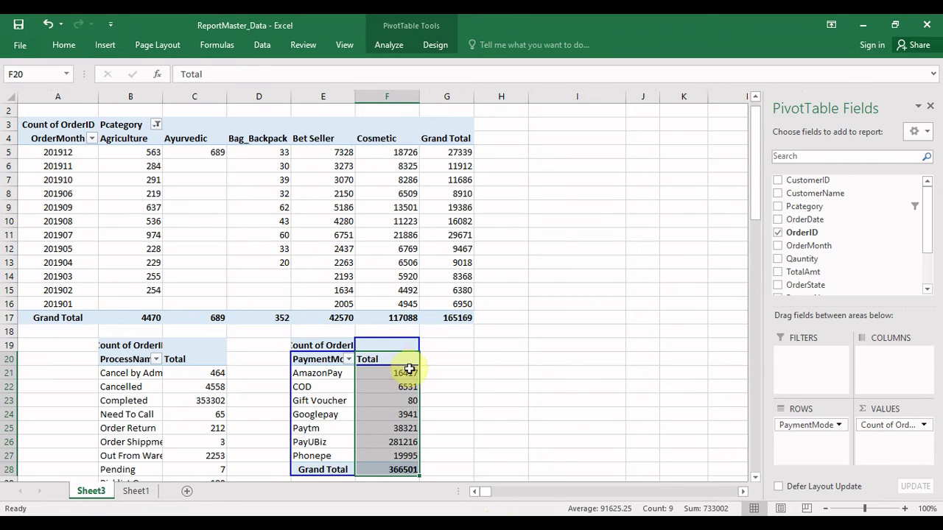
- Autofit columns E and B so the PaymentMode and ProcessName labels fit
click(488, 397)
drag(315, 395, 315, 393)
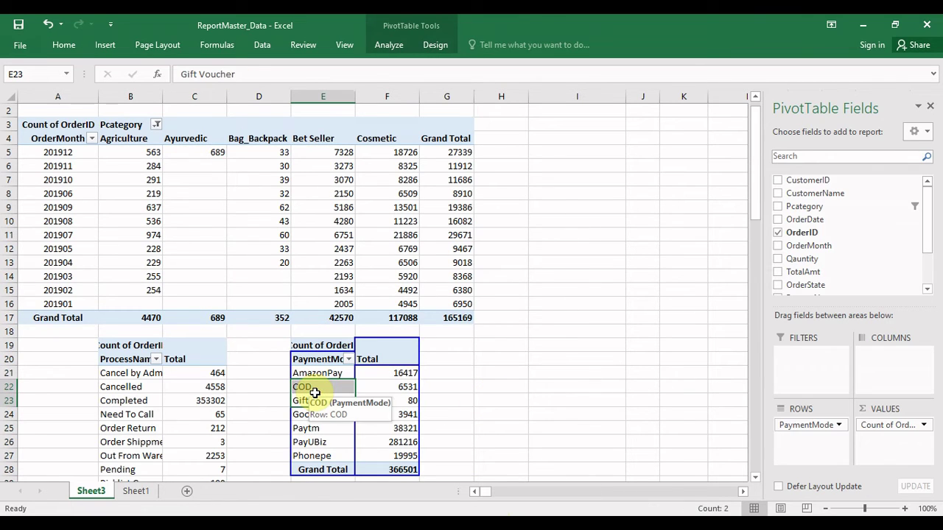
double_click(355, 96)
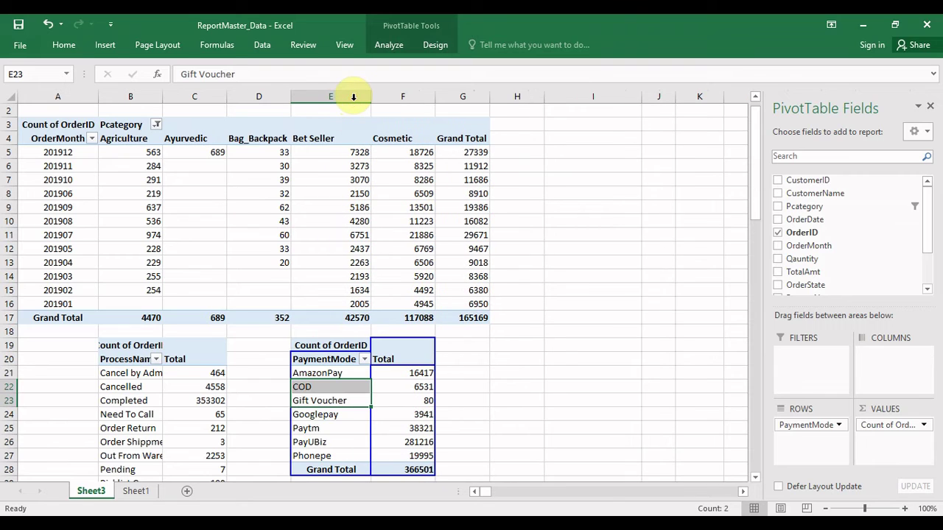
double_click(163, 96)
click(520, 428)
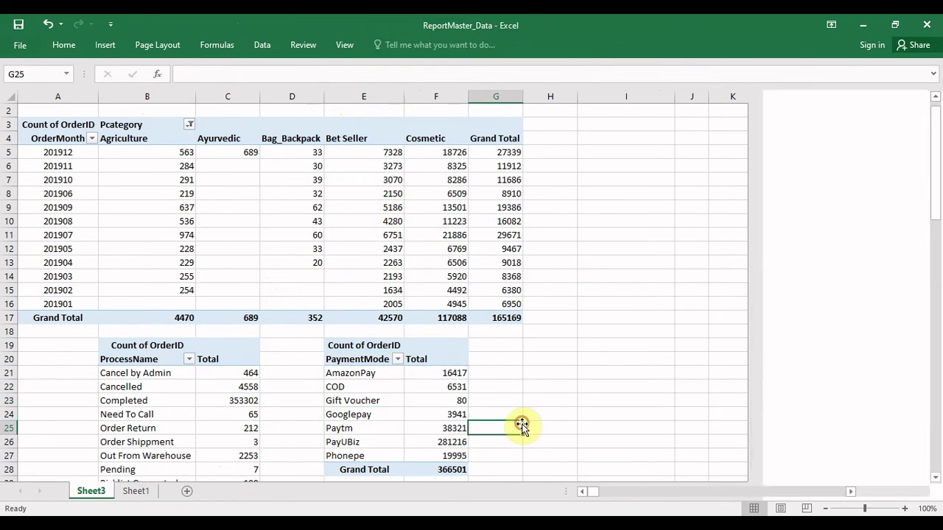
- Examine the ProcessName and PaymentMode pivot tables down to their grand total rows
click(304, 429)
key(Left)
key(Left)
key(Left)
key(Down)
key(Down)
key(Down)
key(Down)
key(Down)
key(Down)
key(Down)
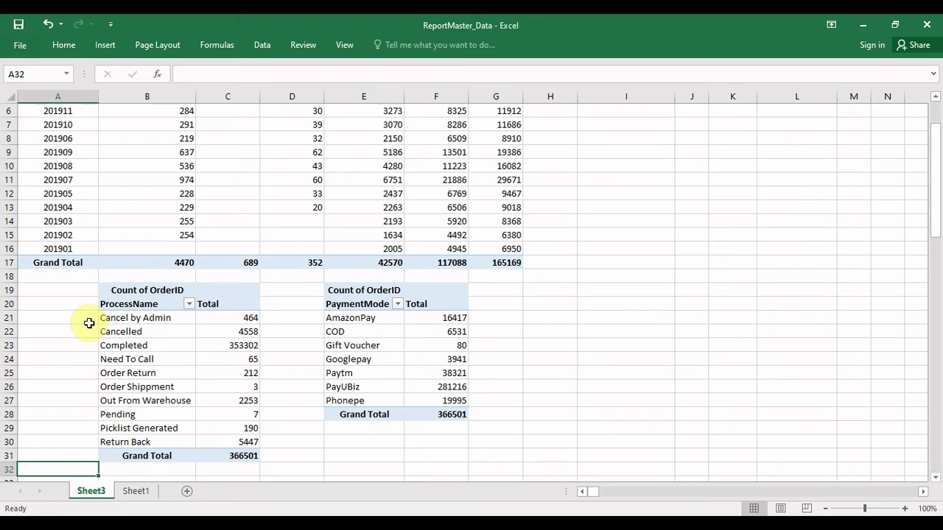
- Delete the blank row 1 above the order month pivot table
key(Up)
key(Up)
key(Up)
key(Up)
key(Up)
key(Up)
key(Up)
key(Up)
key(Up)
key(Up)
key(Up)
key(Up)
key(Up)
key(Up)
key(Up)
key(Up)
key(Up)
key(Up)
key(Up)
key(Up)
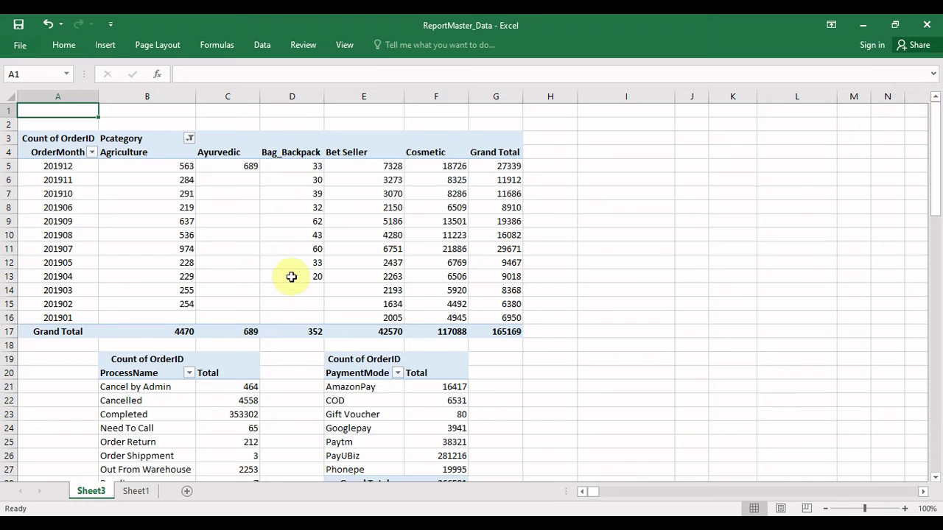
key(shift+space)
key(ctrl+minus)
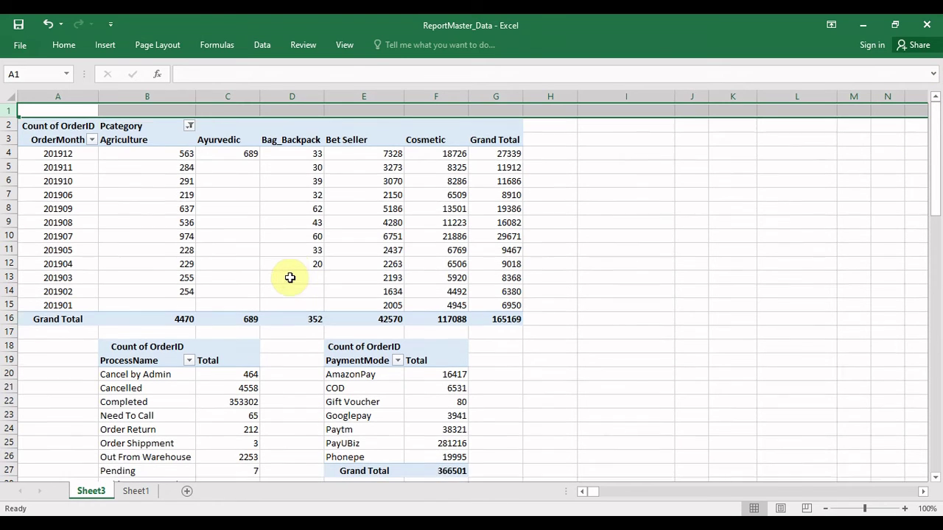
key(Down)
key(Down)
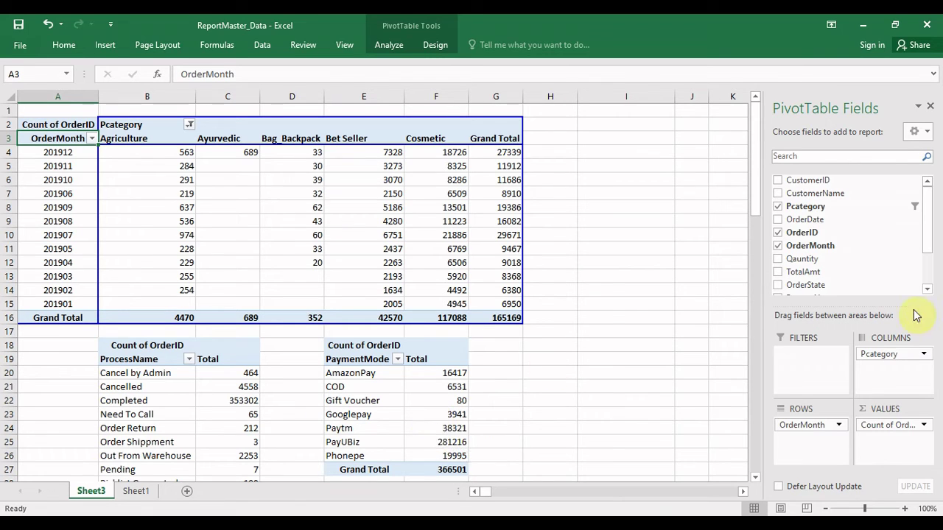
drag(930, 245, 927, 274)
click(692, 347)
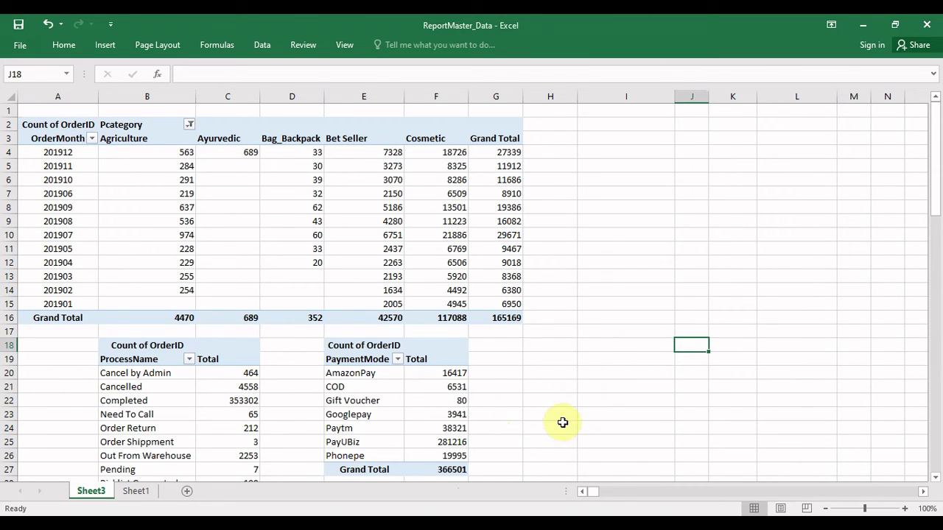
- Insert slicers for Pcategory, OrderMonth, OrderState, ProcessName and PaymentMode from the order month pivot table
click(175, 221)
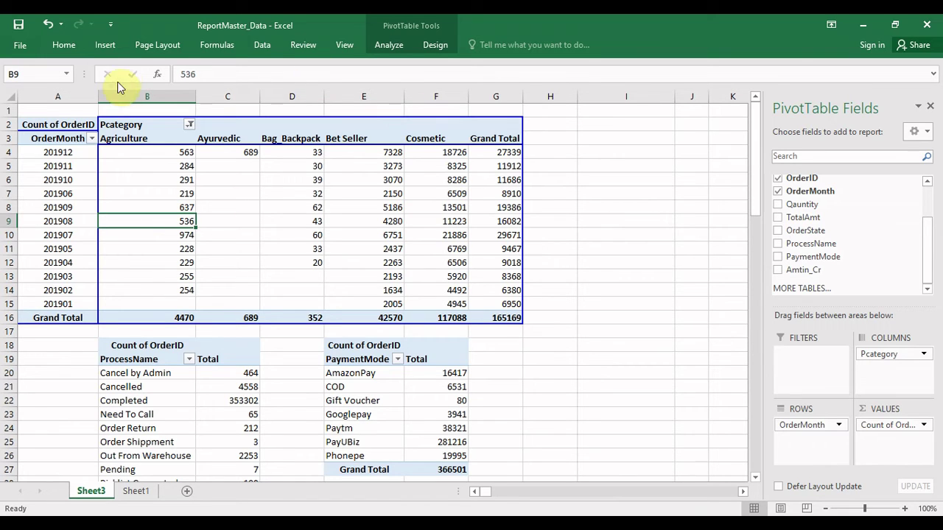
click(106, 46)
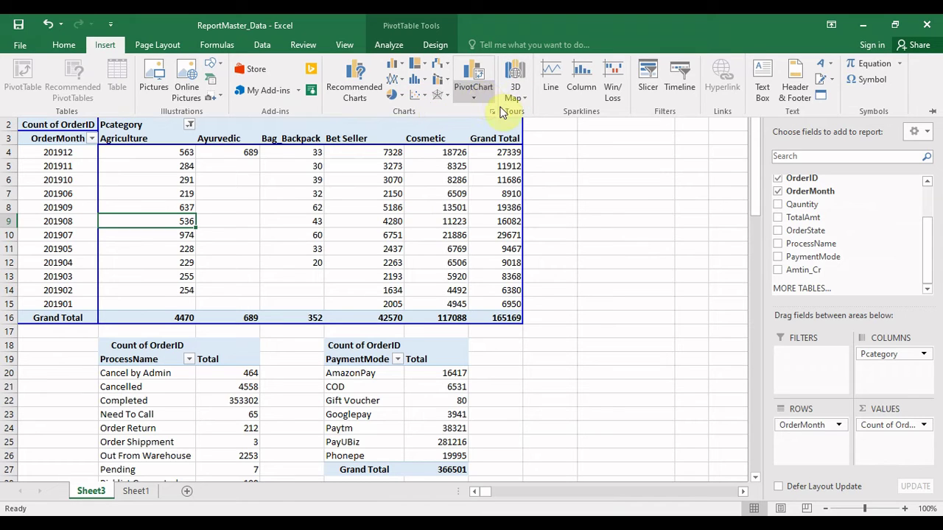
click(647, 83)
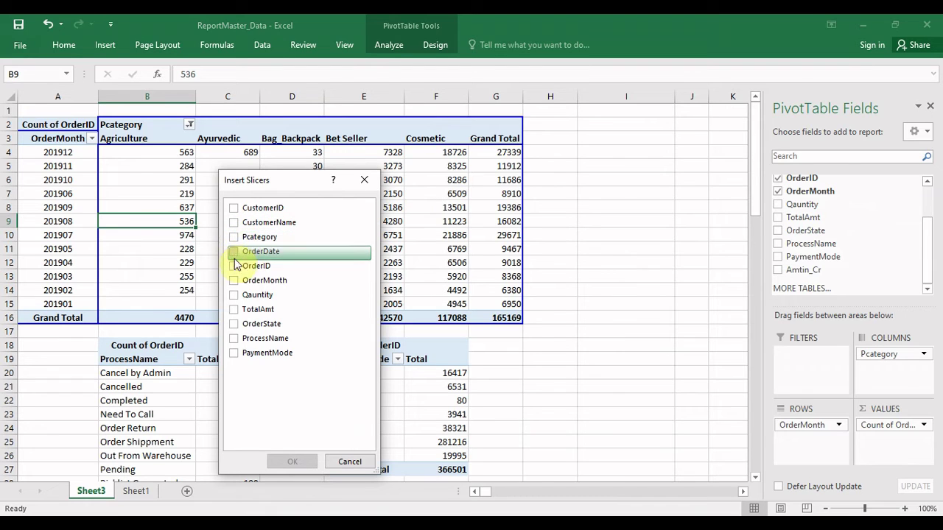
click(236, 343)
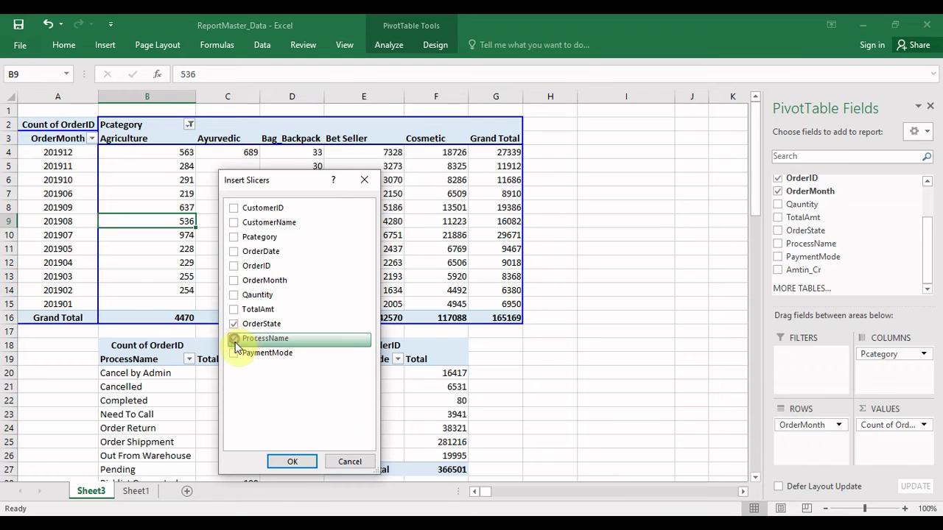
click(234, 353)
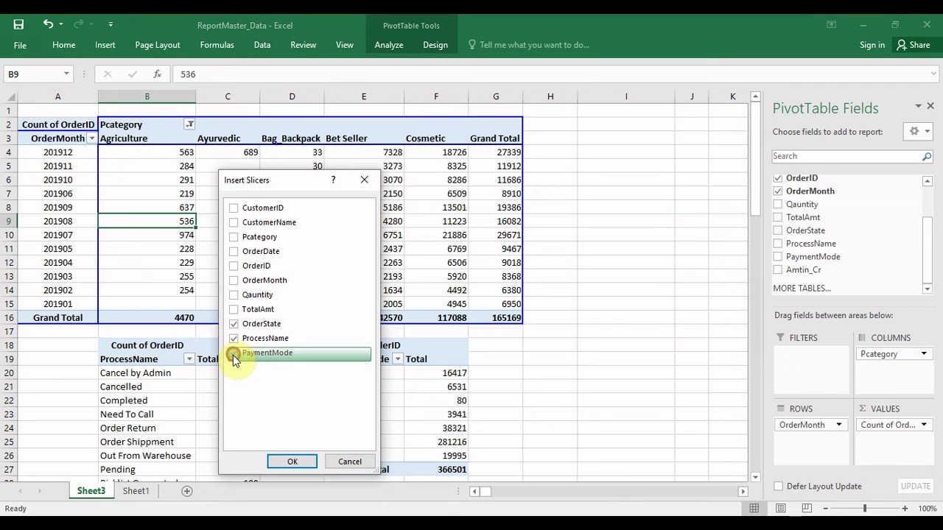
click(235, 286)
click(235, 239)
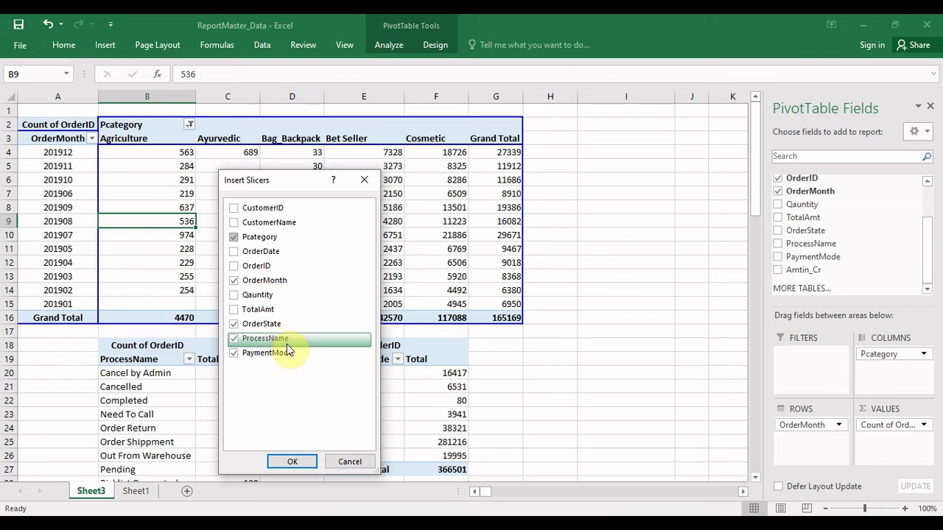
click(294, 461)
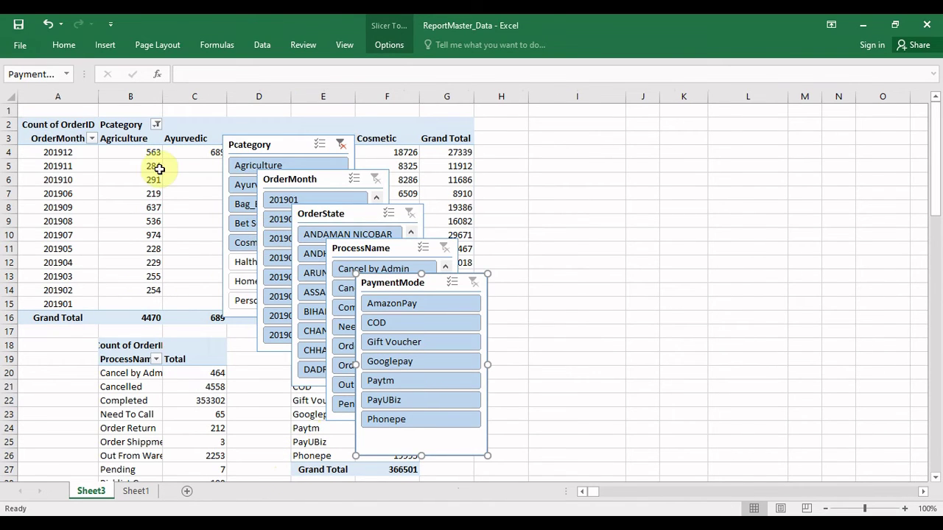
- Insert two blank columns before column A, ahead of the pivot tables
click(48, 93)
key(ctrl+shift+plus)
key(ctrl+shift+plus)
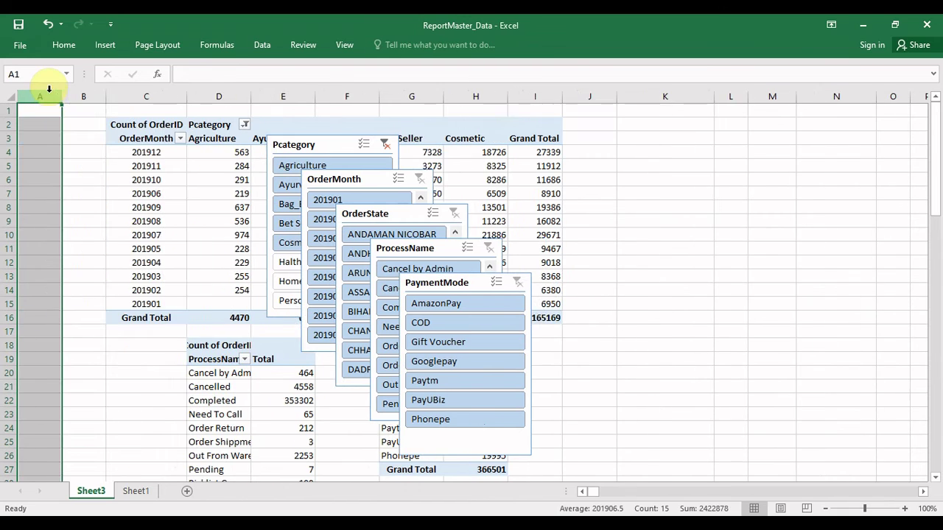
- Insert three more blank columns before column A to make room for the slicers
key(ctrl+shift+plus)
key(ctrl+shift+plus)
key(ctrl+shift+plus)
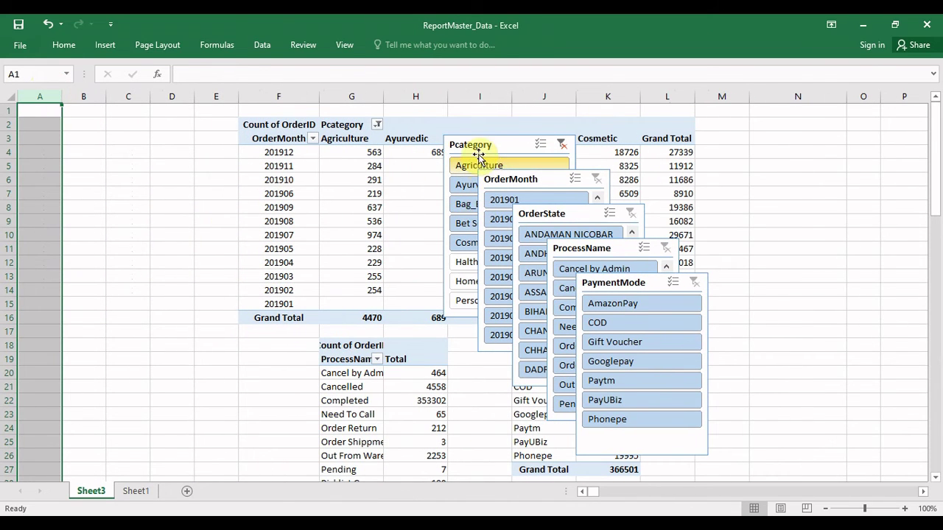
- Place the Pcategory and OrderMonth slicers side by side in the blank columns A to D and narrow both
drag(479, 156, 52, 131)
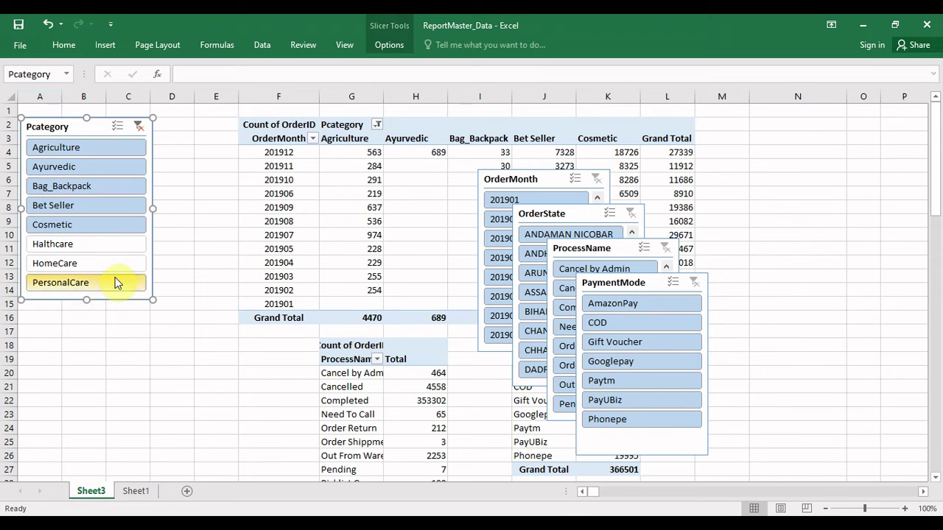
drag(153, 210, 112, 212)
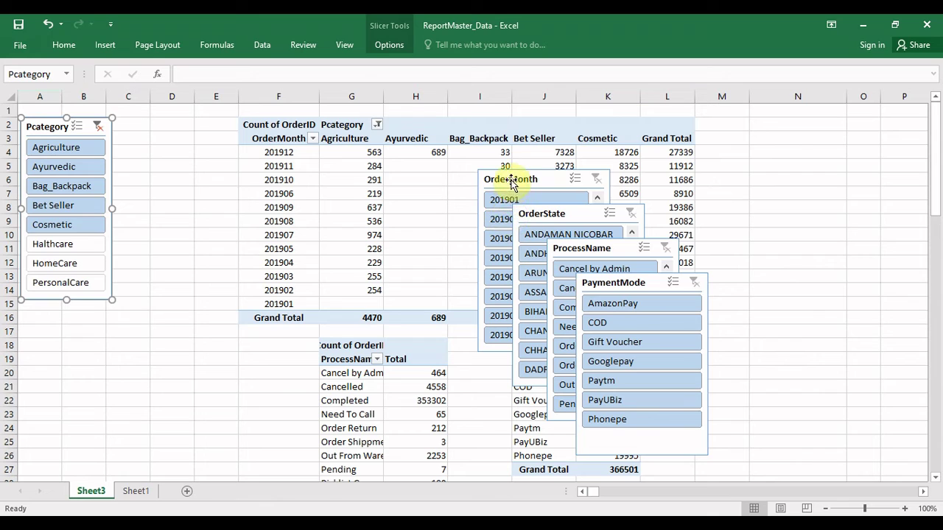
drag(510, 179, 147, 126)
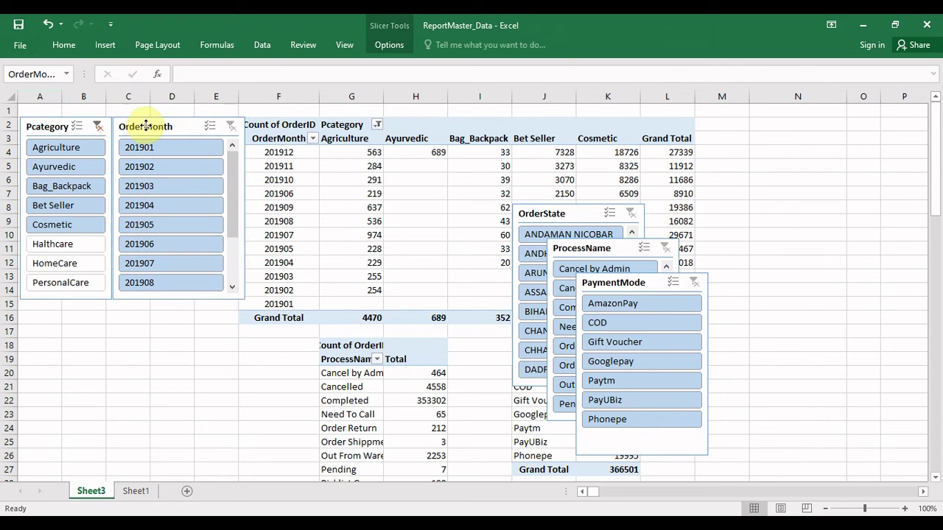
drag(249, 208, 182, 209)
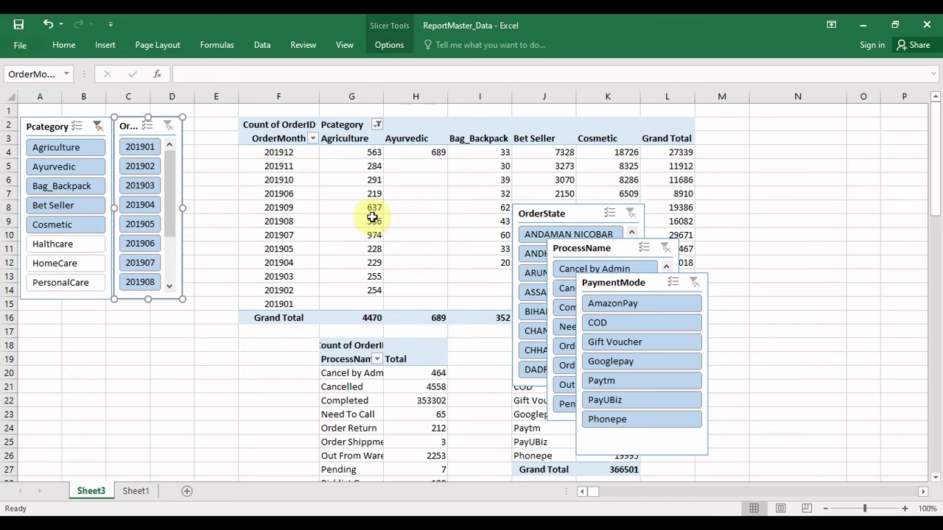
drag(180, 210, 195, 210)
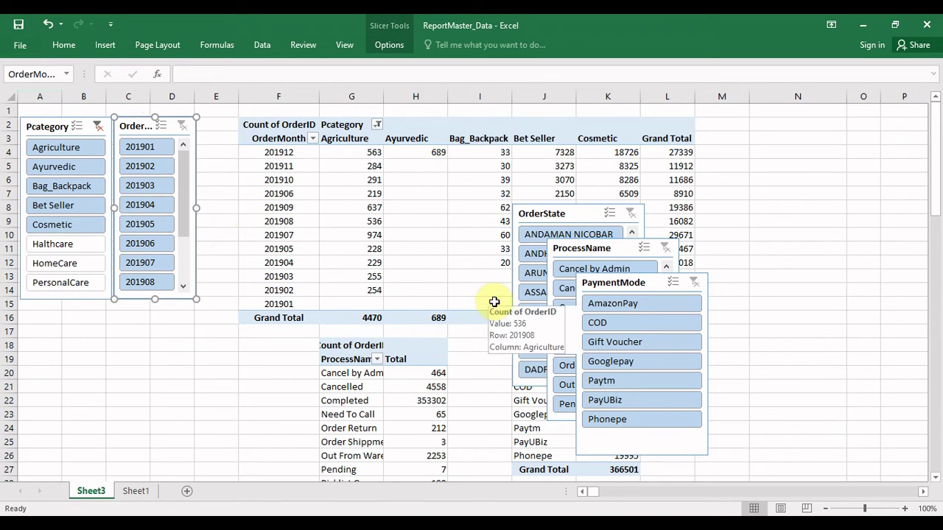
- Swap the two slicers so OrderMonth comes first in columns A and B with Pcategory beside it
drag(67, 122, 314, 170)
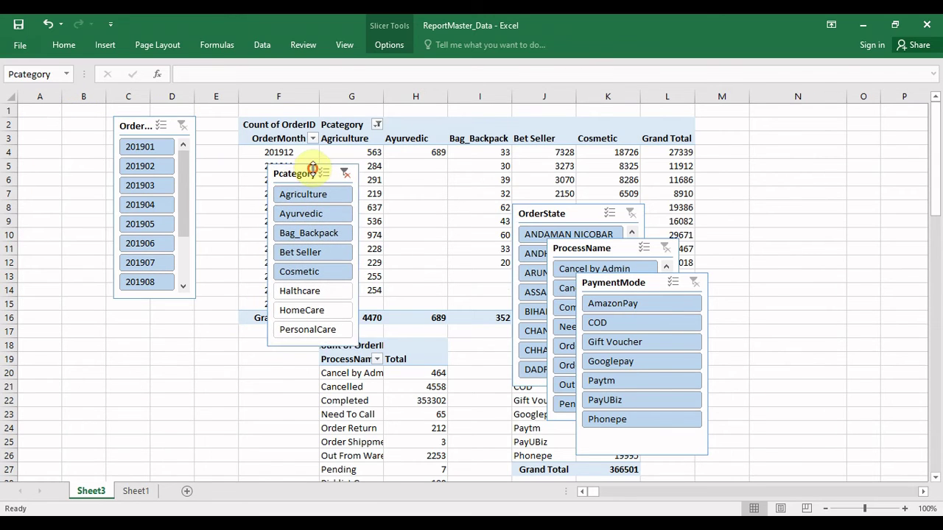
click(140, 128)
drag(140, 127, 45, 137)
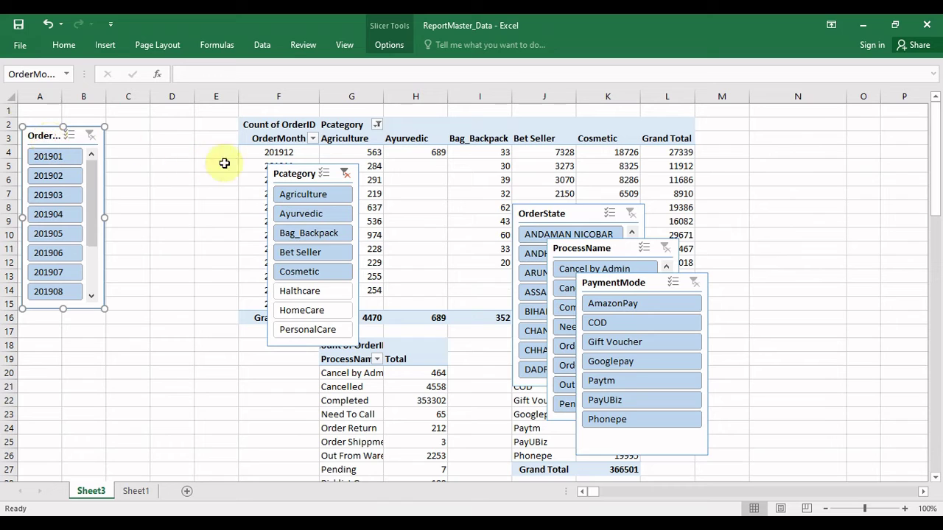
drag(274, 172, 127, 136)
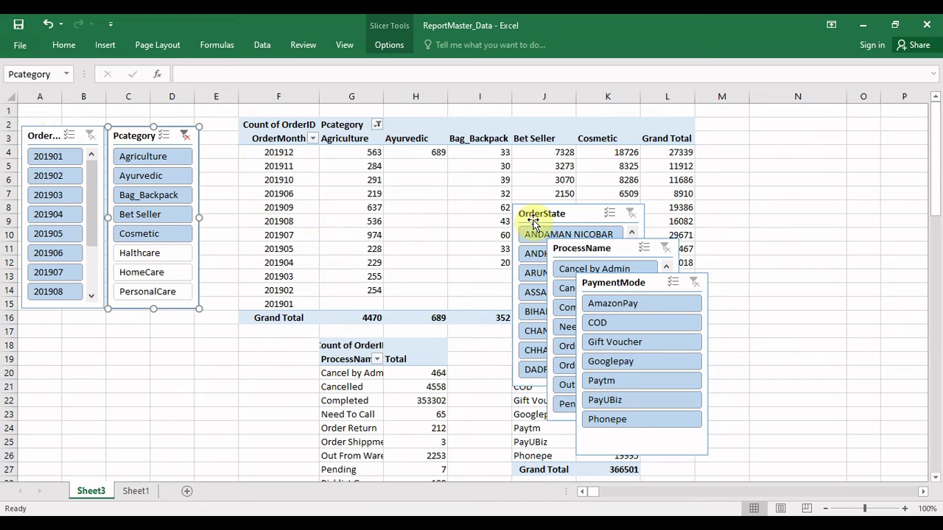
- Place the OrderState and PaymentMode slicers side by side below the other two and narrow PaymentMode to end at column E
drag(532, 221, 42, 327)
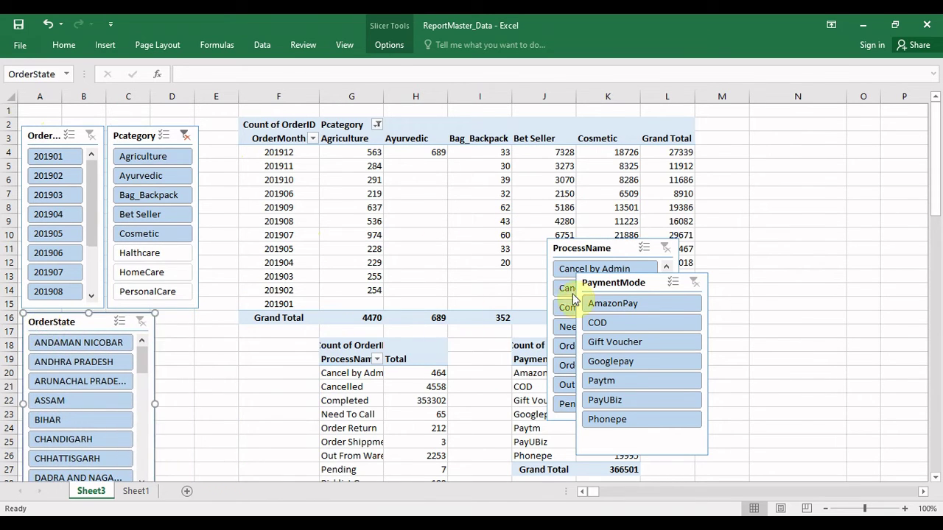
drag(583, 248, 467, 122)
drag(626, 282, 206, 322)
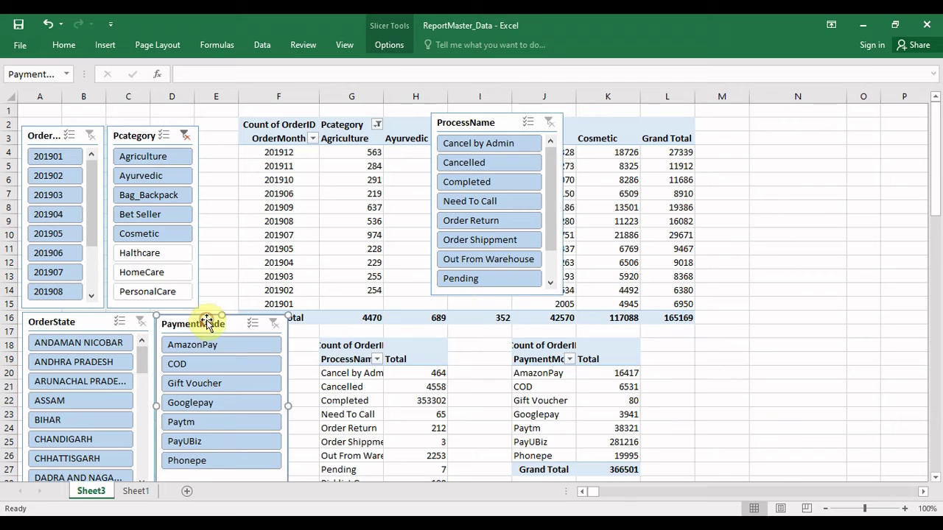
drag(287, 409, 238, 413)
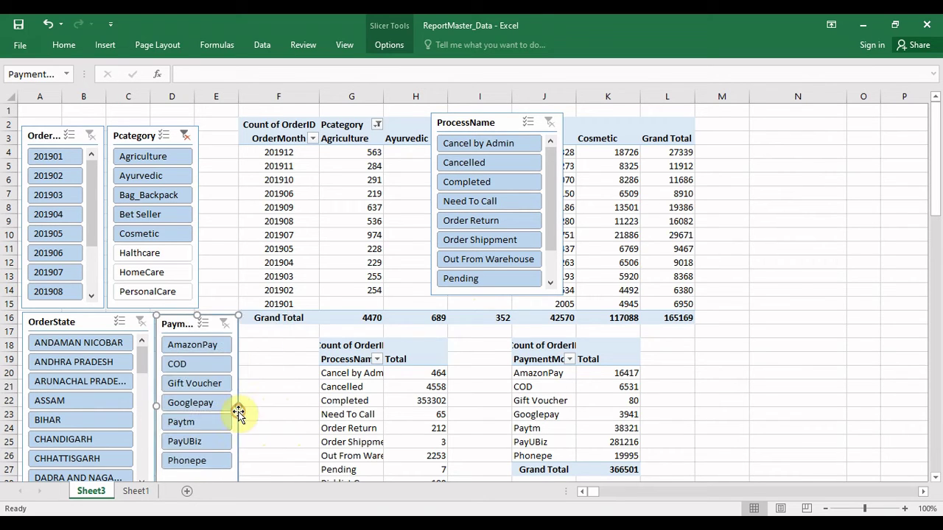
click(270, 418)
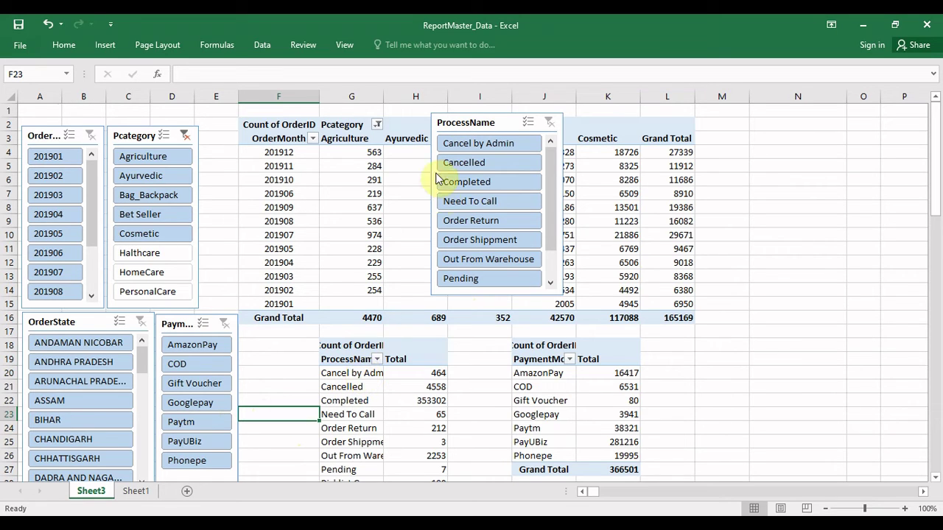
- Fit column G to its contents and move the ProcessName slicer to the Grand Total column's outer edge
double_click(383, 96)
click(380, 96)
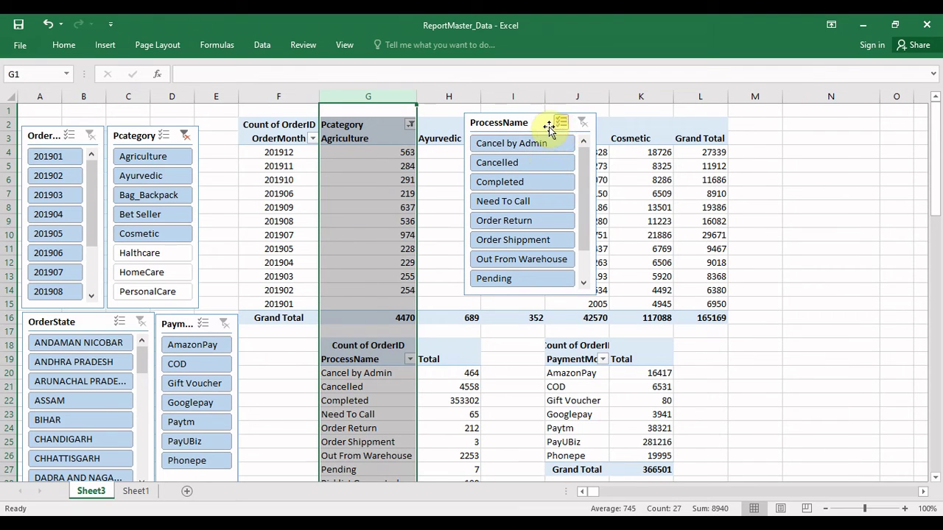
drag(518, 123, 772, 147)
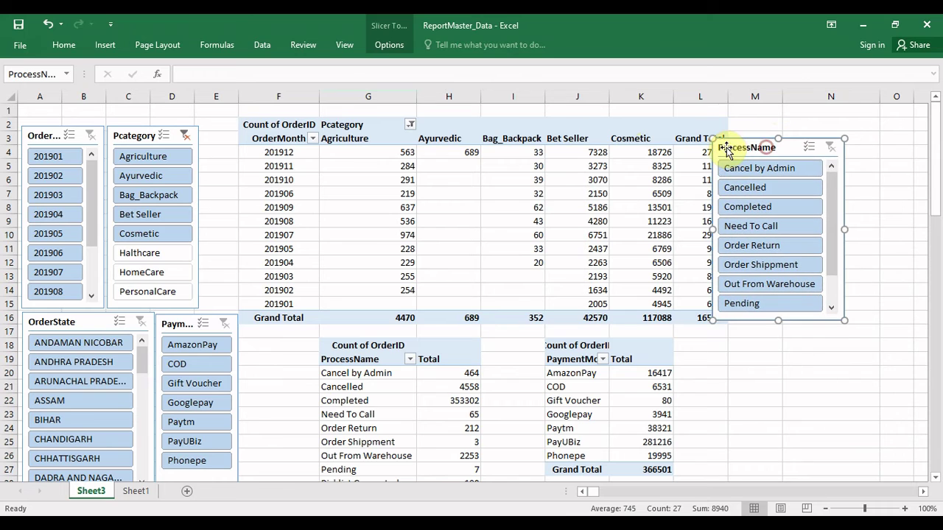
- Insert three blank columns before column F and place the ProcessName slicer there, beside the Pcategory slicer
click(270, 93)
key(ctrl+shift+plus)
key(ctrl+shift+plus)
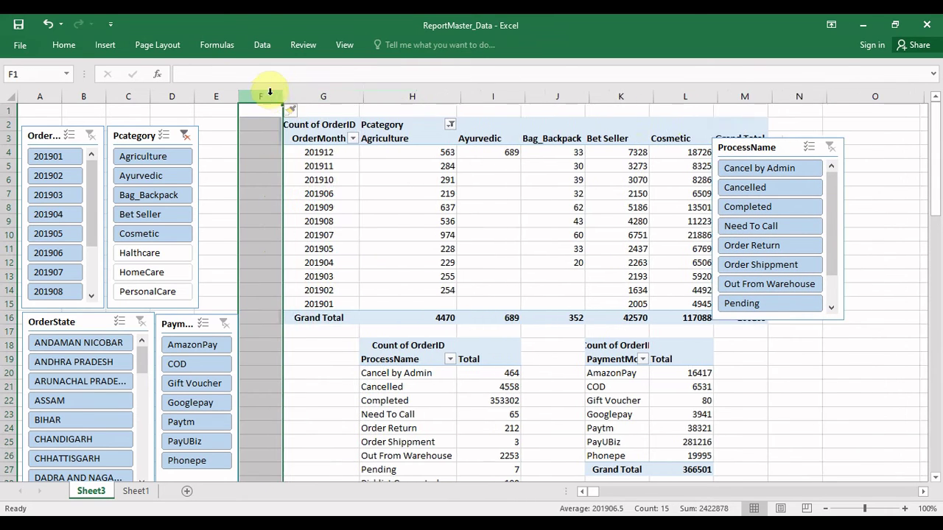
key(ctrl+shift+plus)
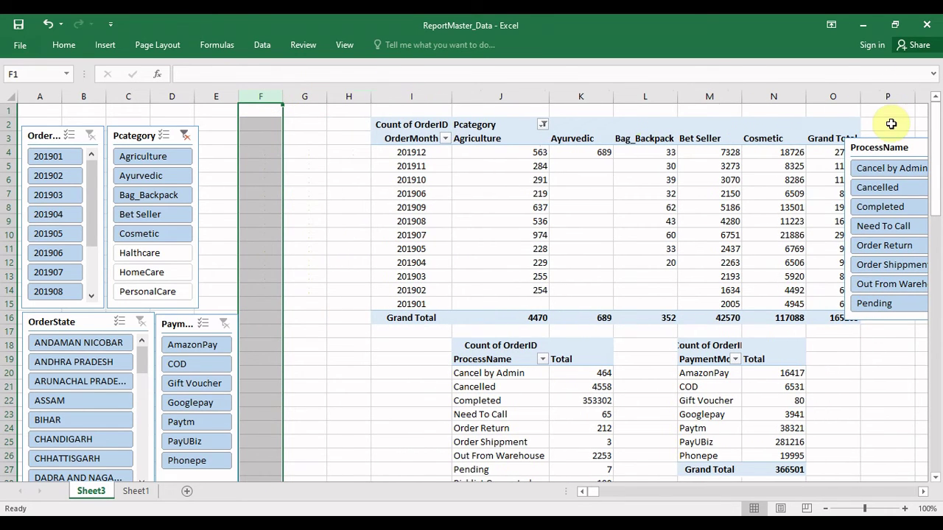
drag(882, 151, 235, 139)
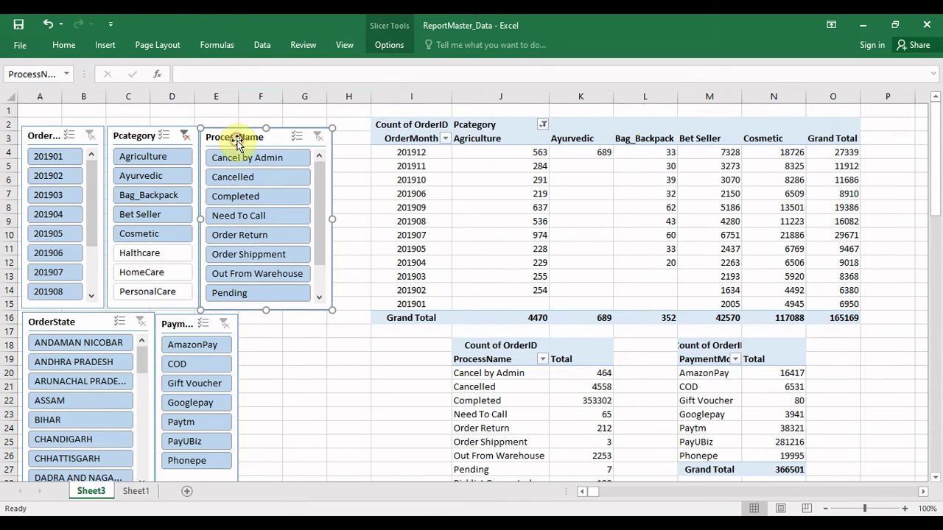
click(324, 399)
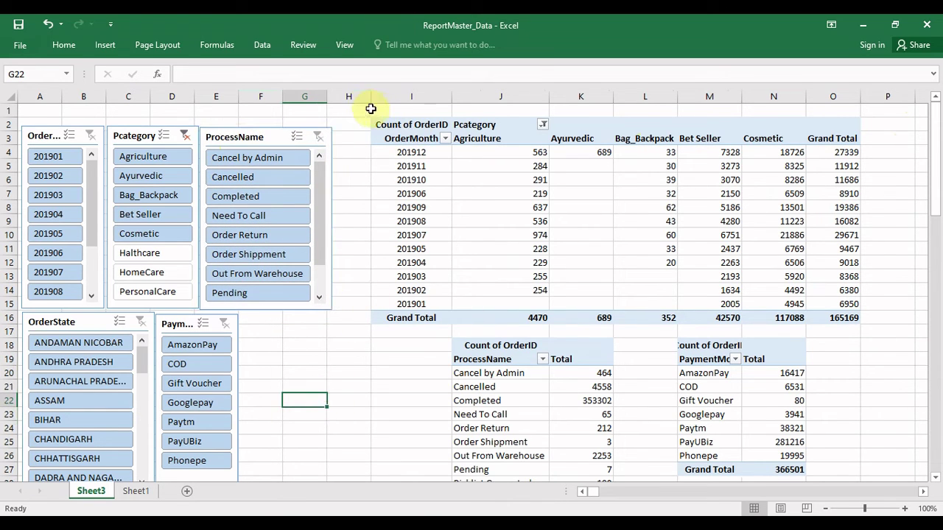
- Try to delete the blank column H ahead of the order month pivot table
click(355, 92)
key(ctrl+minus)
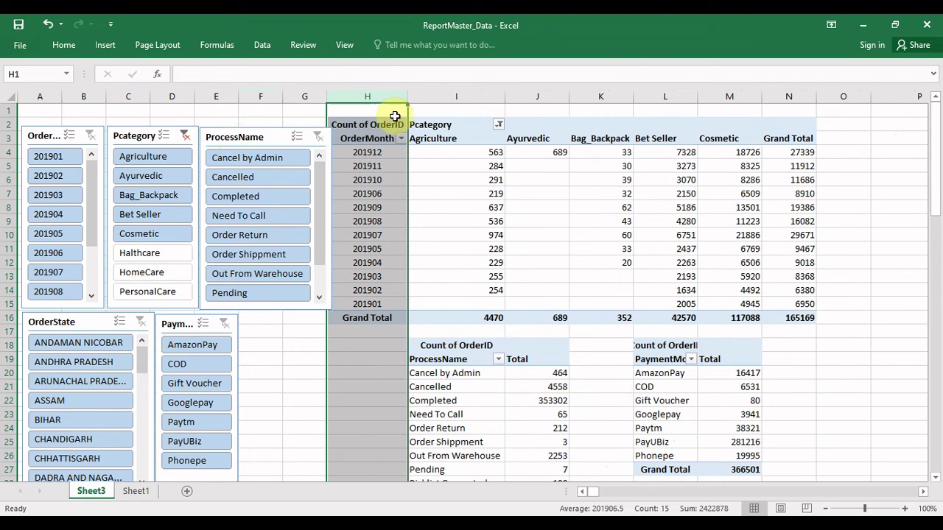
key(ctrl+z)
- Try a medium orange table style on the order month pivot table
click(424, 140)
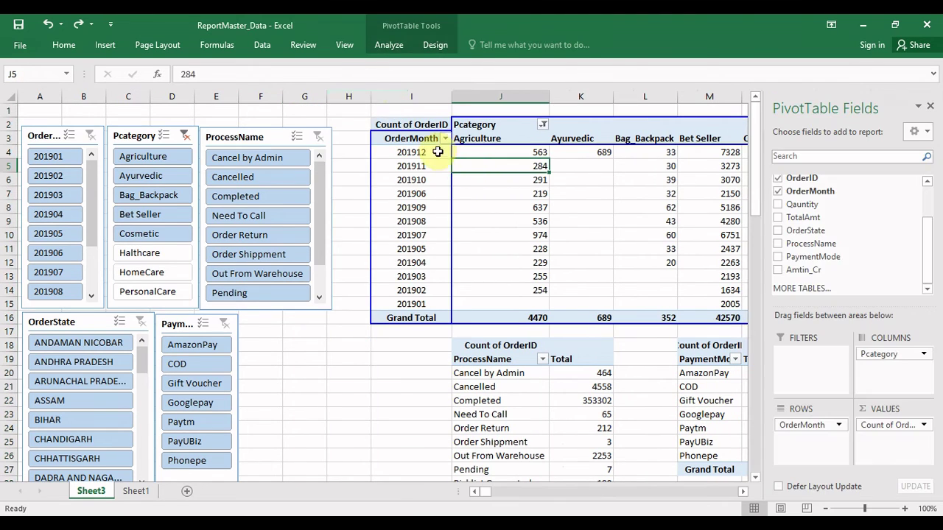
click(520, 137)
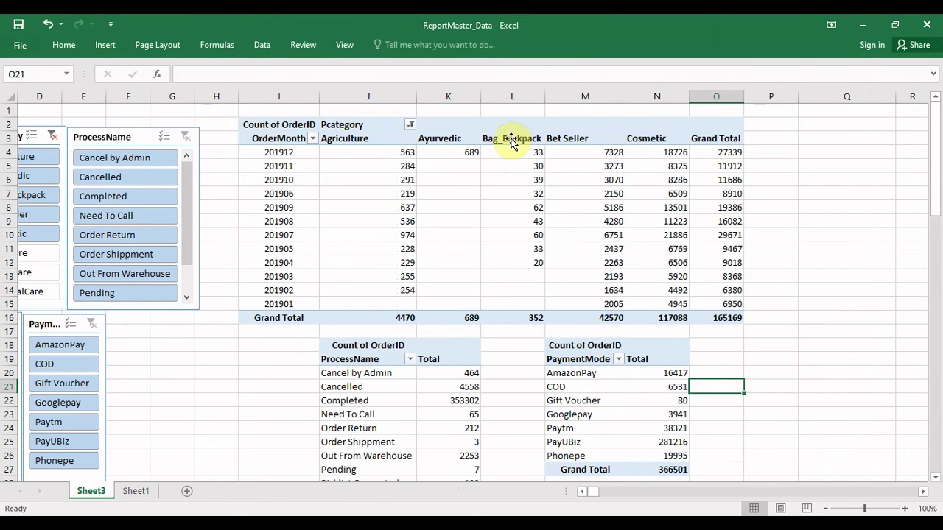
click(389, 169)
right_click(390, 169)
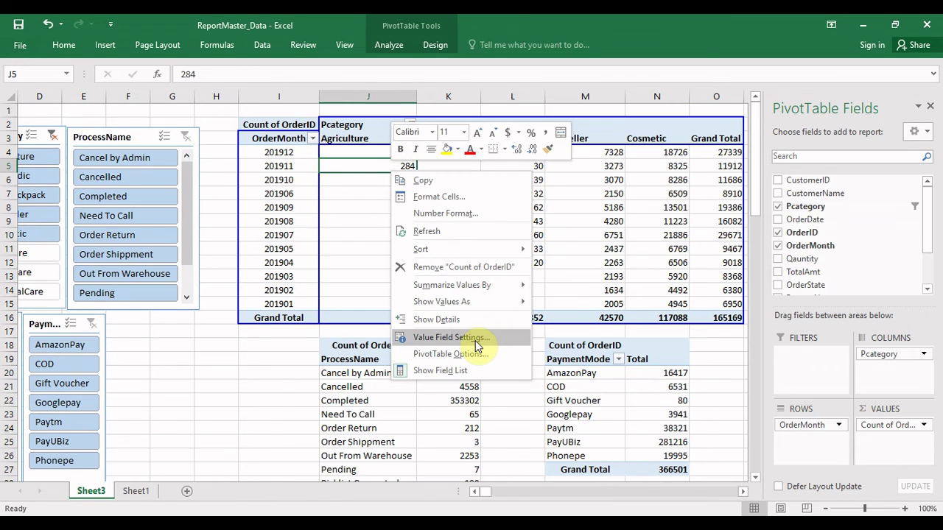
click(364, 200)
click(63, 45)
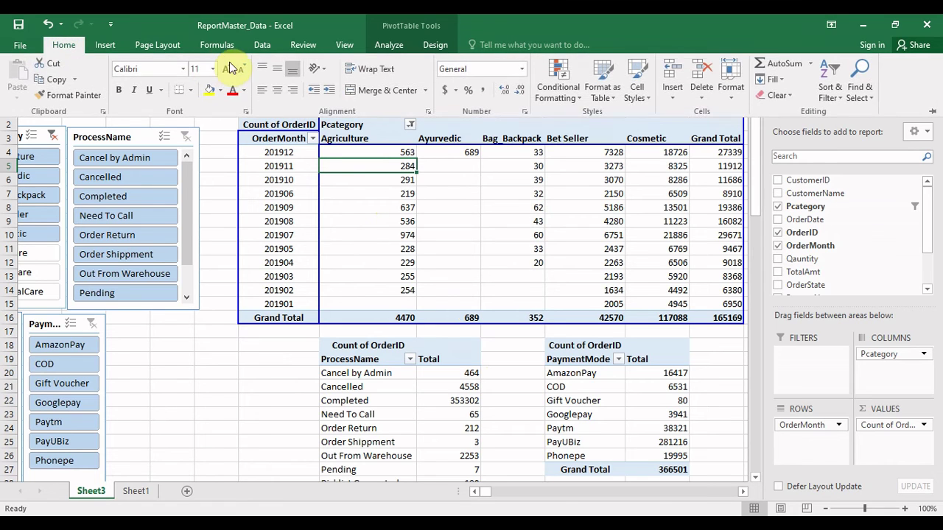
click(600, 99)
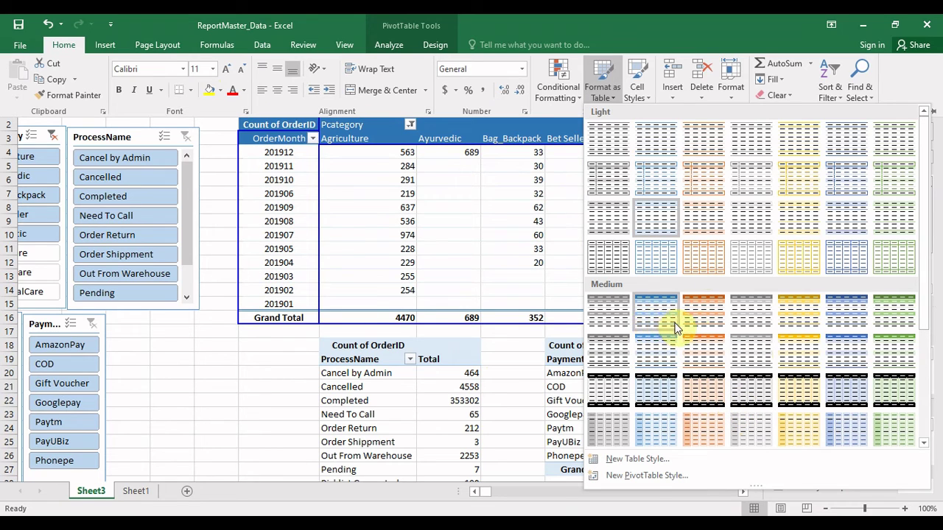
click(698, 356)
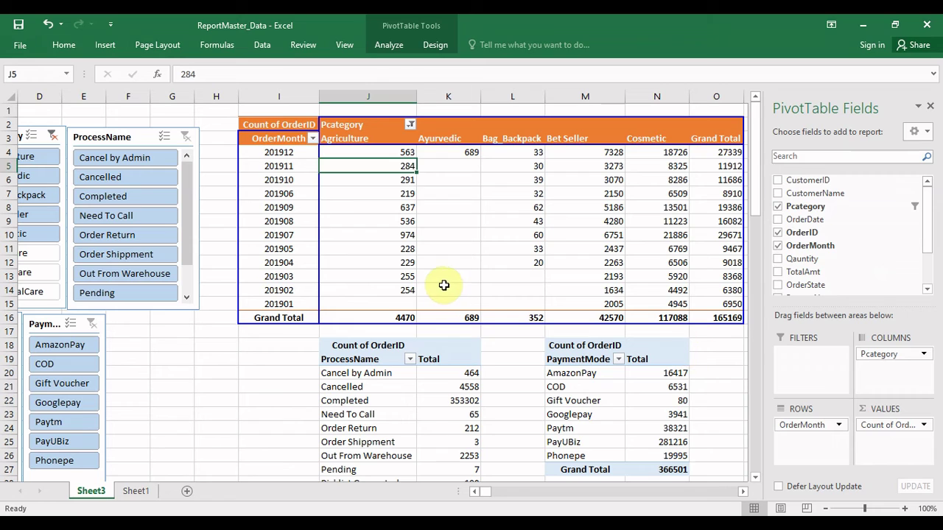
click(348, 207)
key(ctrl+z)
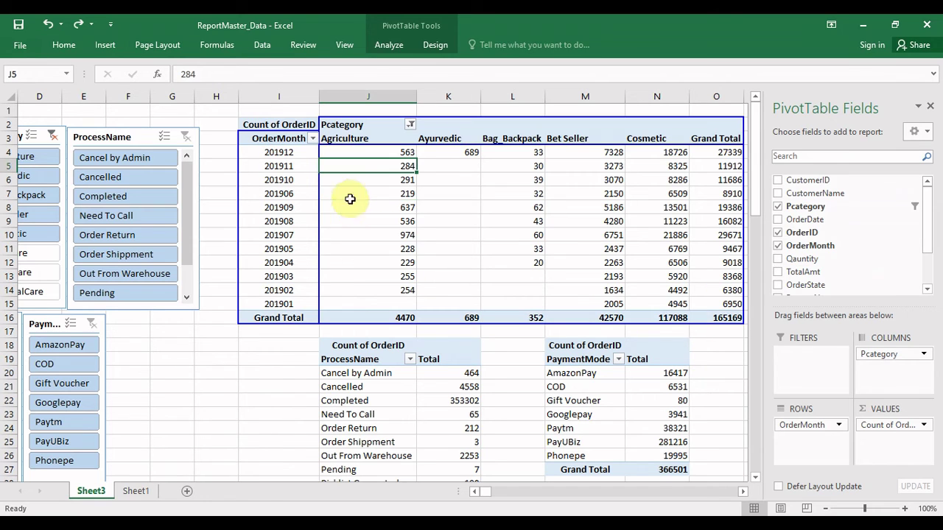
- Fill the category headers from Agriculture to Cosmetic with dark gold and make their text white
click(338, 133)
key(shift+Right)
key(shift+Right)
key(shift+Right)
key(shift+Right)
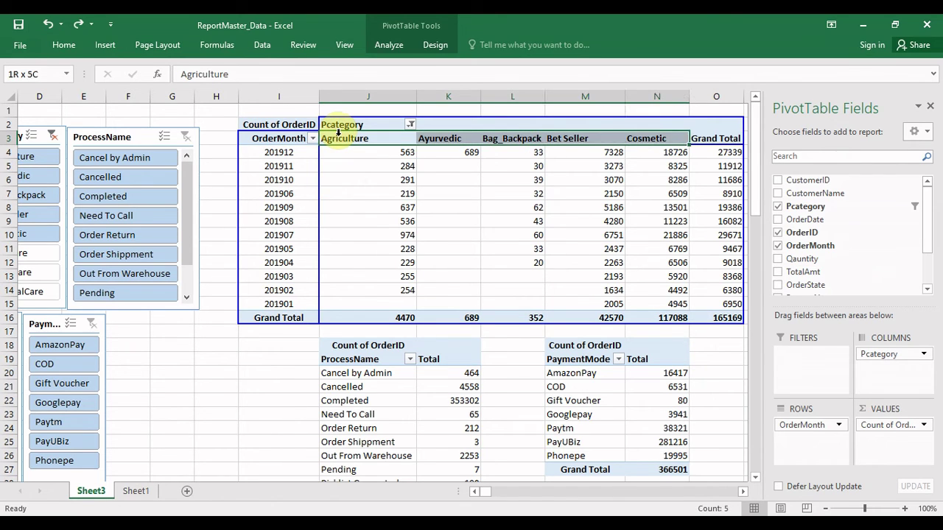
click(63, 45)
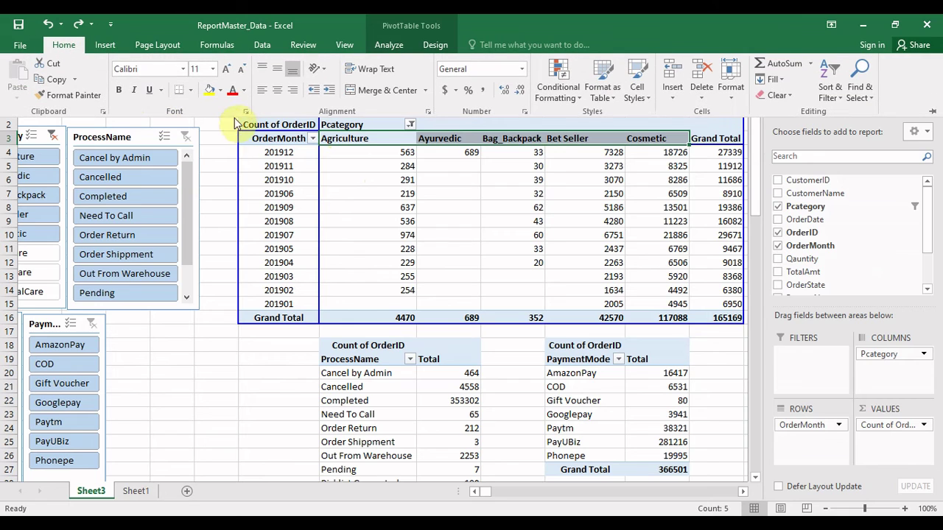
click(224, 95)
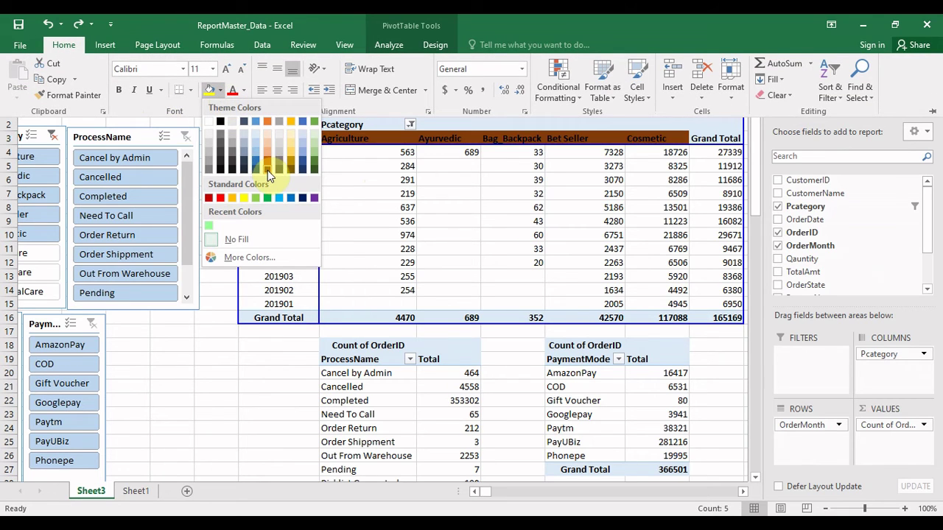
click(291, 170)
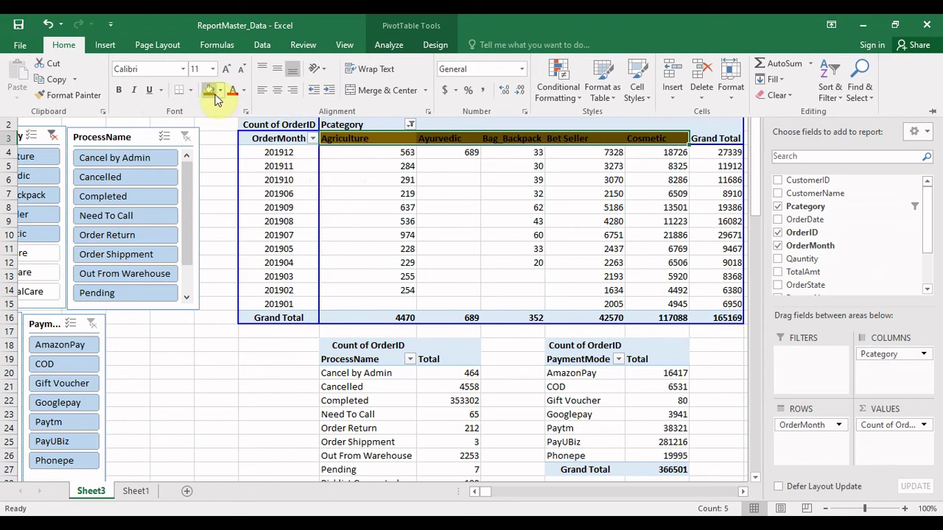
click(244, 91)
click(233, 135)
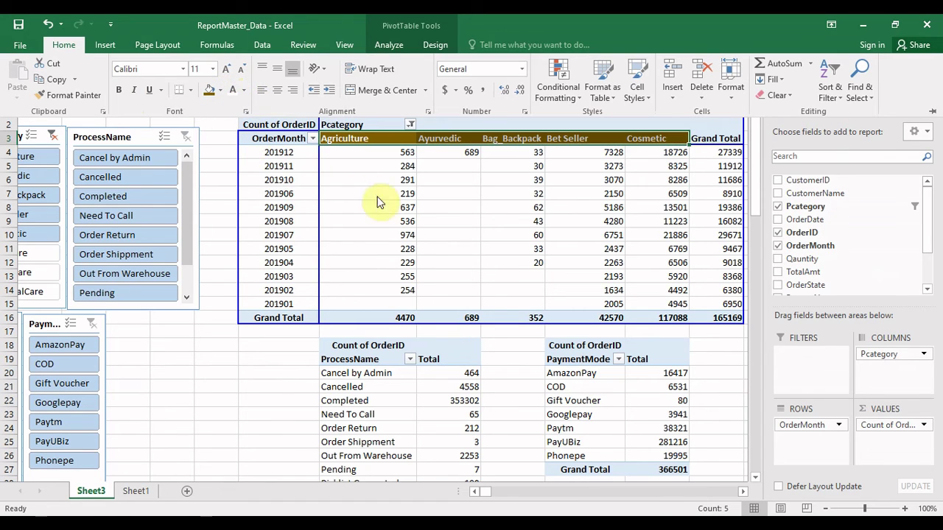
click(393, 217)
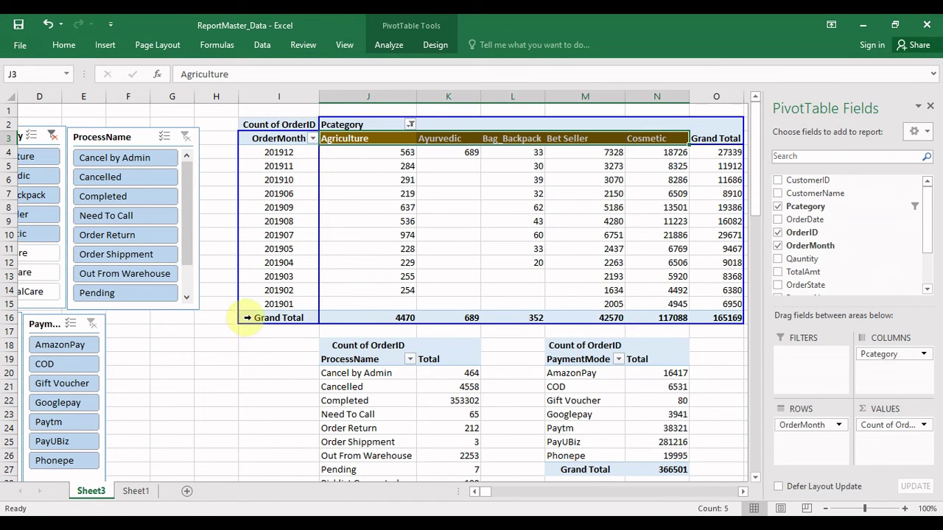
- Fill the Grand Total row of the order month pivot table with dark red and make its text white
click(244, 318)
click(64, 45)
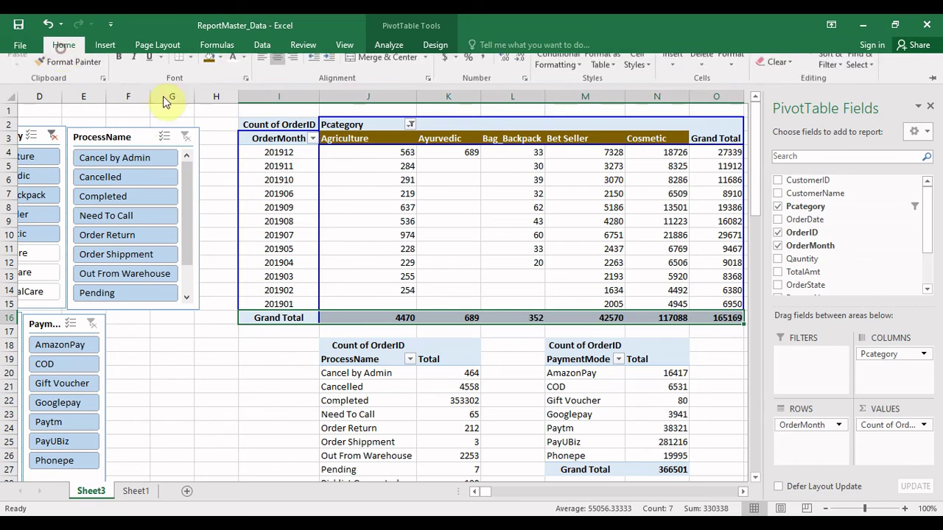
click(220, 90)
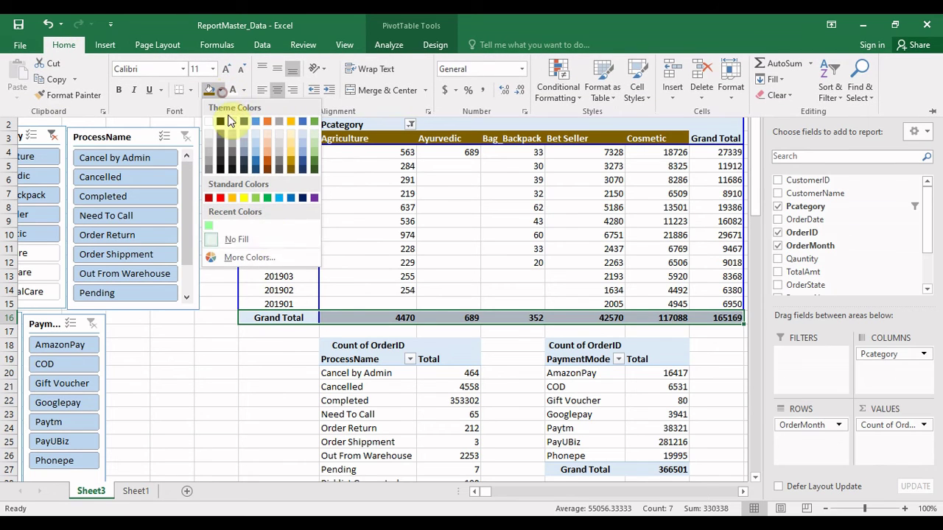
click(243, 257)
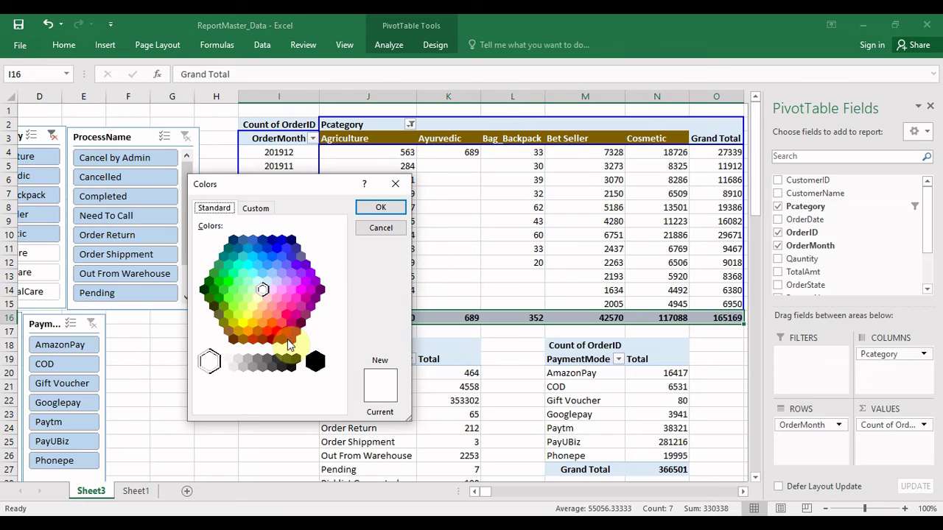
click(295, 331)
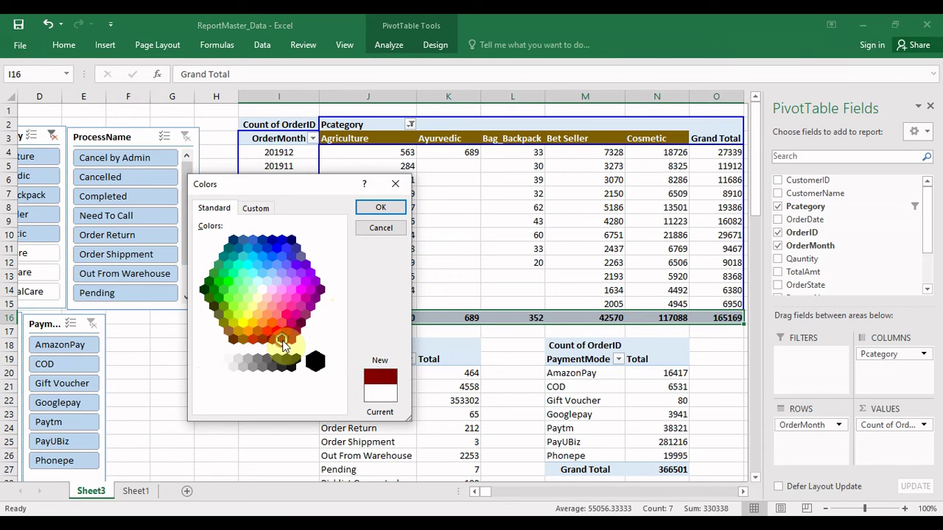
click(375, 206)
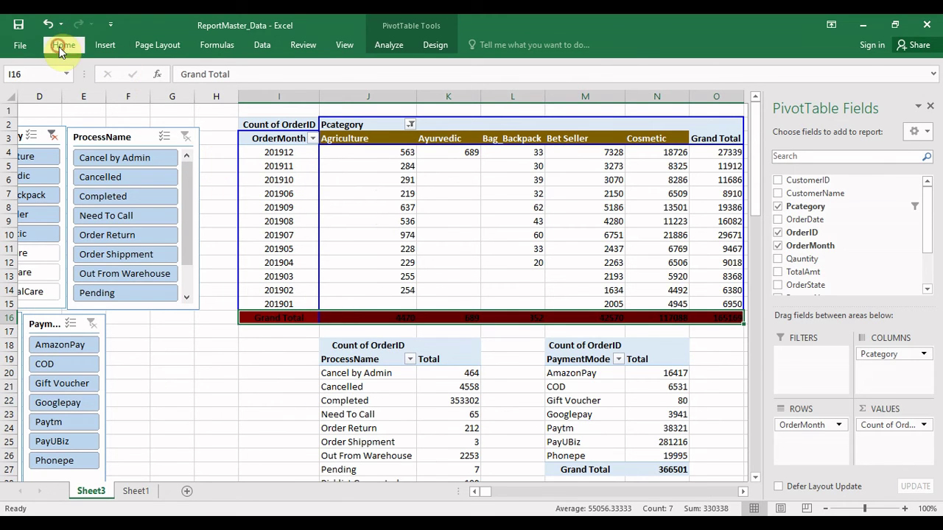
click(62, 45)
click(228, 89)
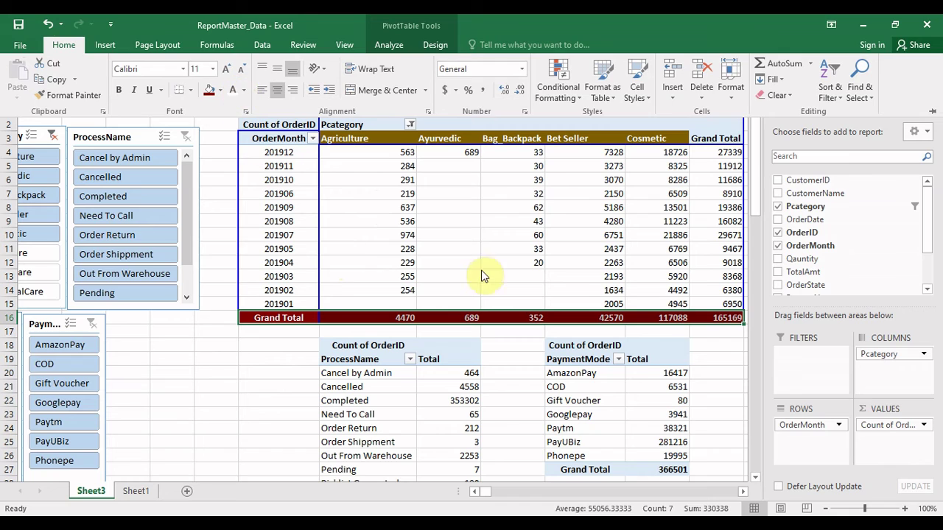
click(715, 405)
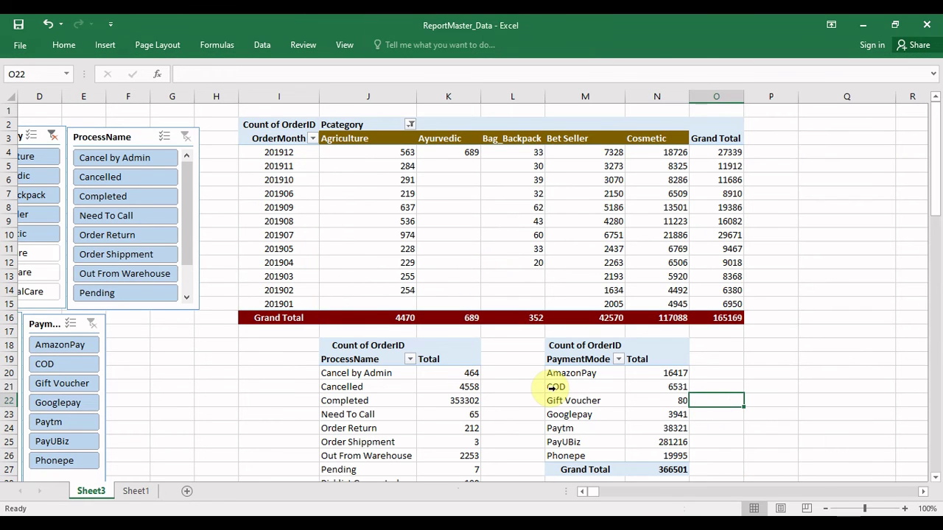
- Fill the OrderMonth header cell with dark blue and make its text white
click(276, 133)
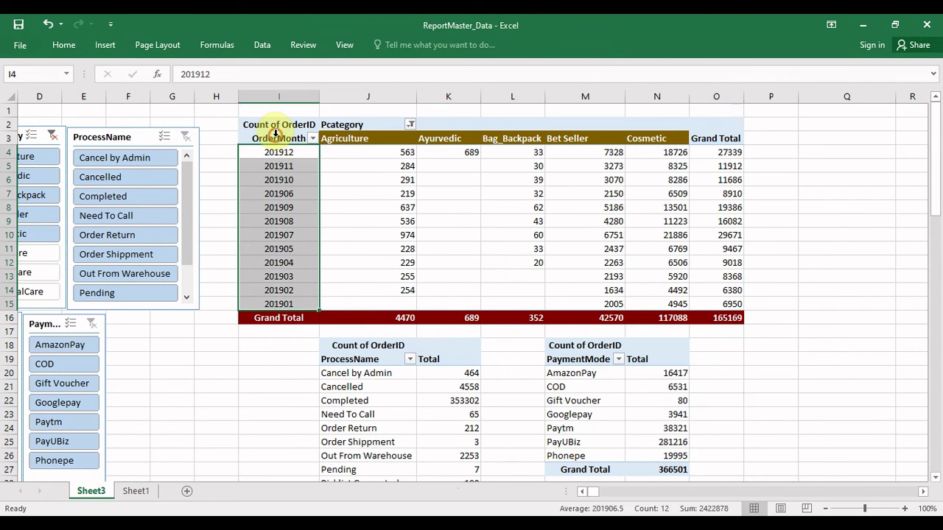
click(252, 137)
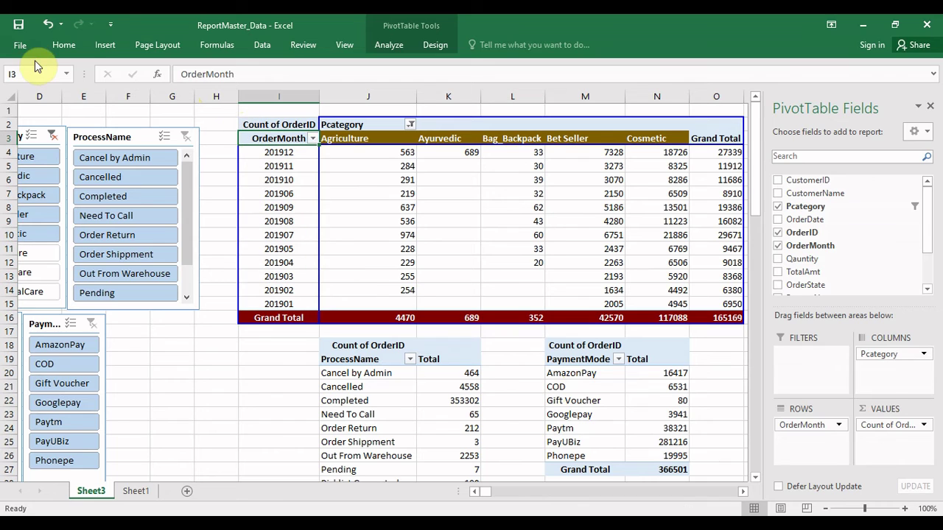
click(65, 46)
click(220, 90)
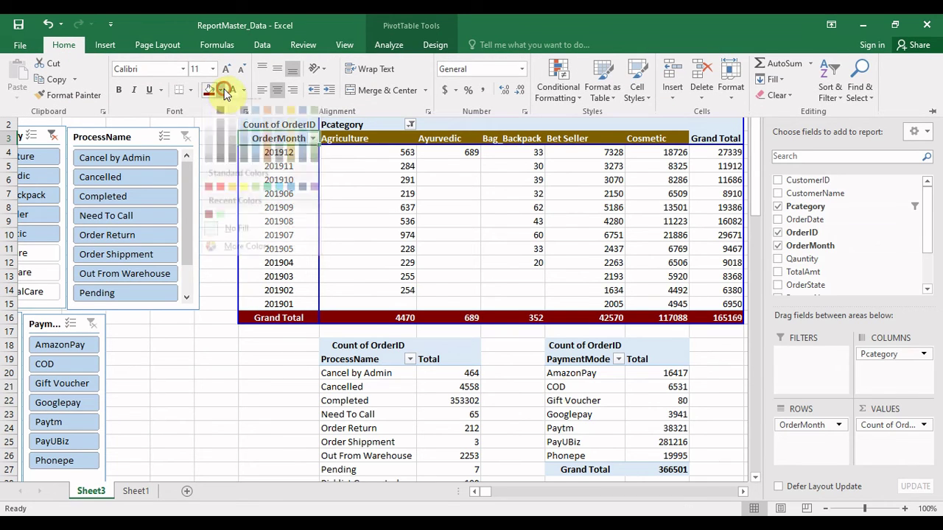
click(255, 166)
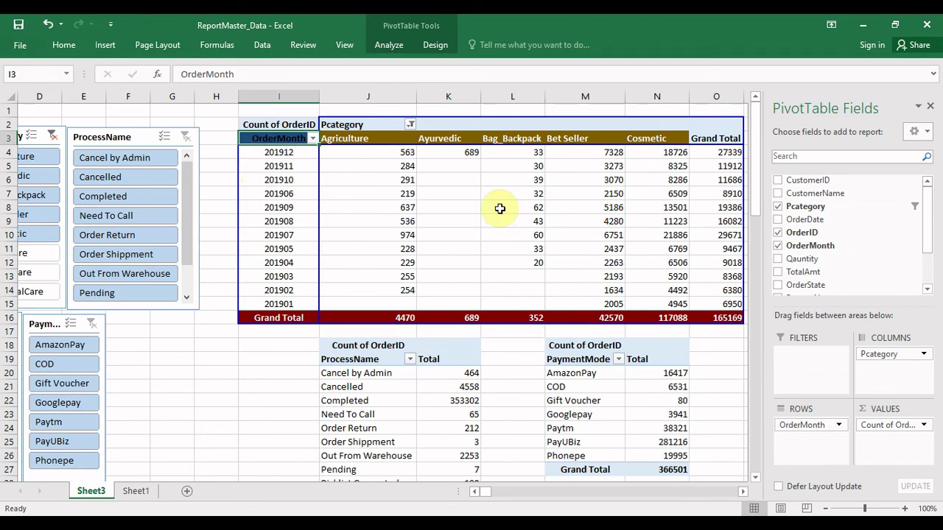
click(65, 46)
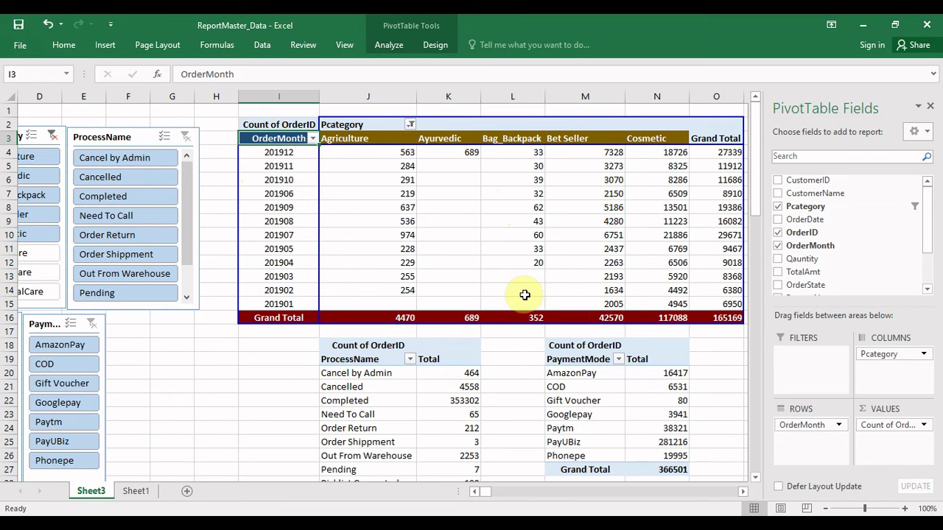
click(713, 414)
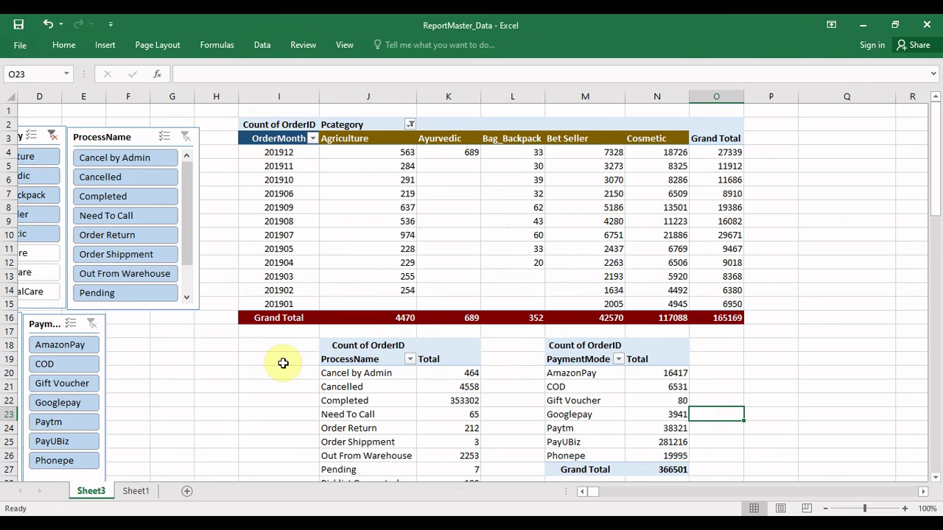
- Fill the ProcessName and Total headers of the process name pivot table with green and make their text white
drag(378, 362, 366, 361)
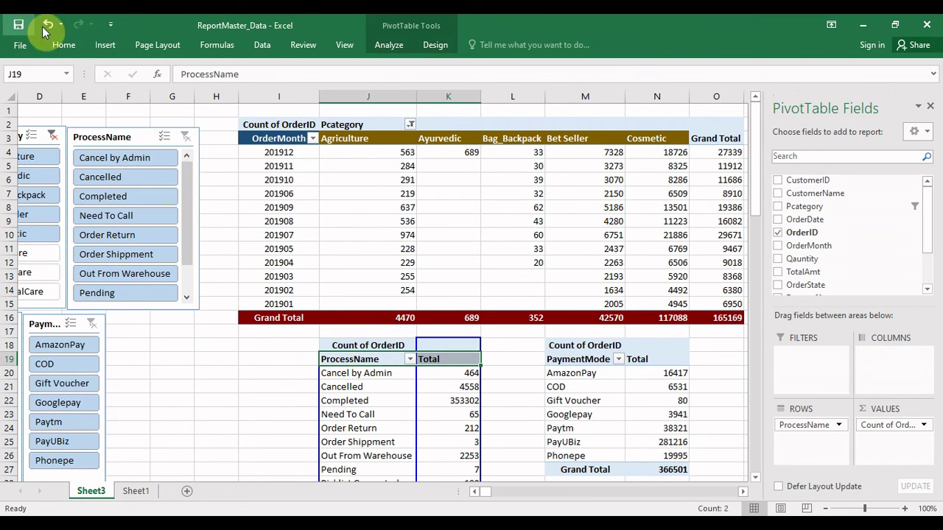
click(64, 45)
click(221, 90)
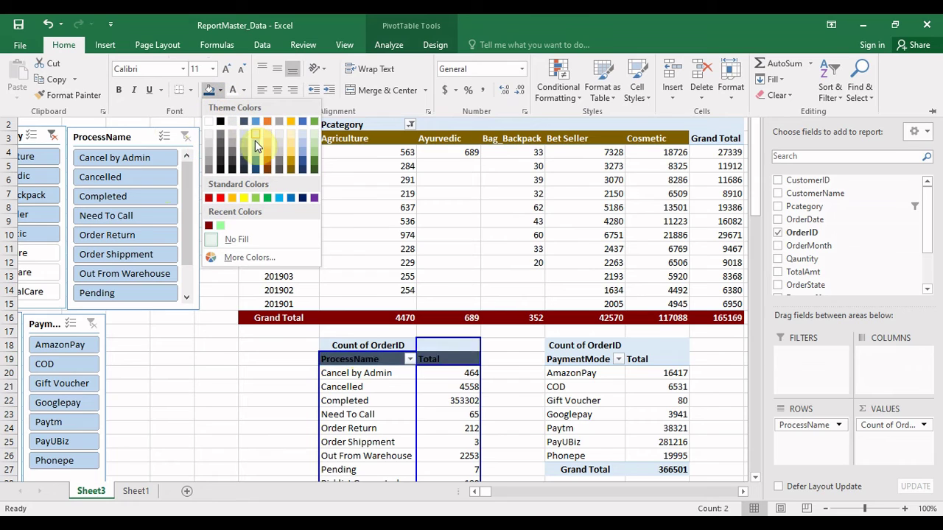
click(315, 162)
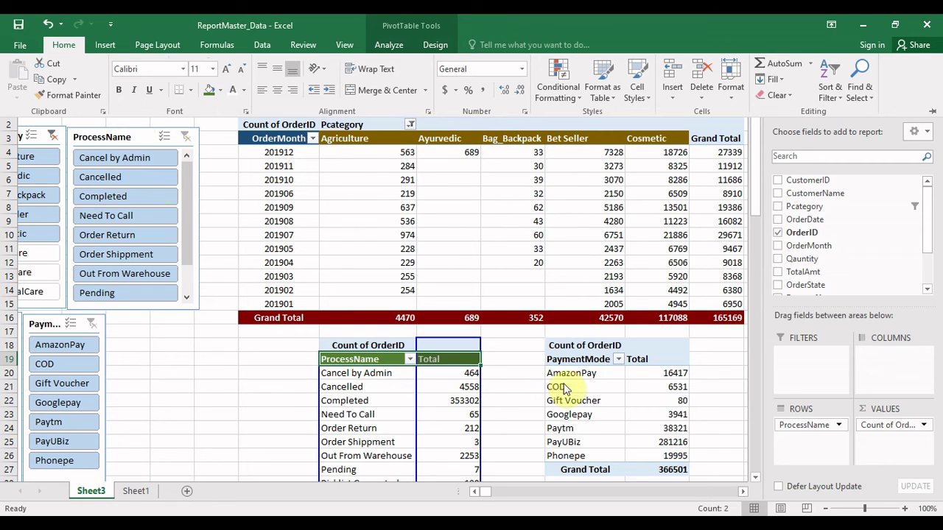
key(ctrl+F1)
- Fill the PaymentMode and Total headers of the payment mode pivot table with gold and make their text white
click(571, 354)
click(571, 354)
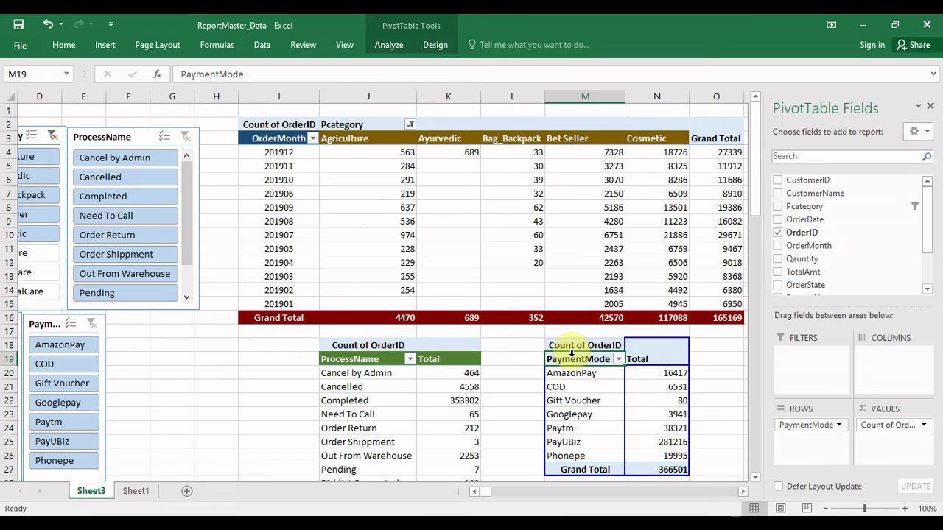
click(630, 414)
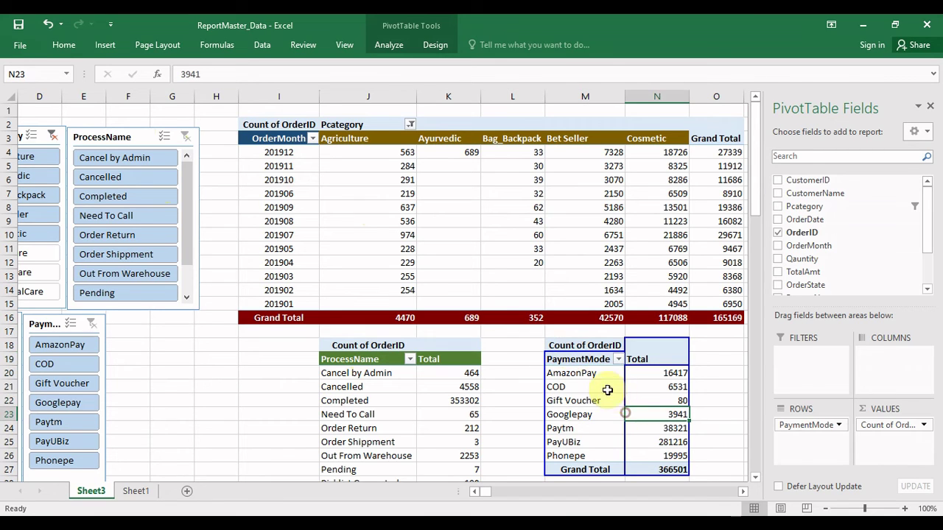
click(590, 361)
key(shift+Right)
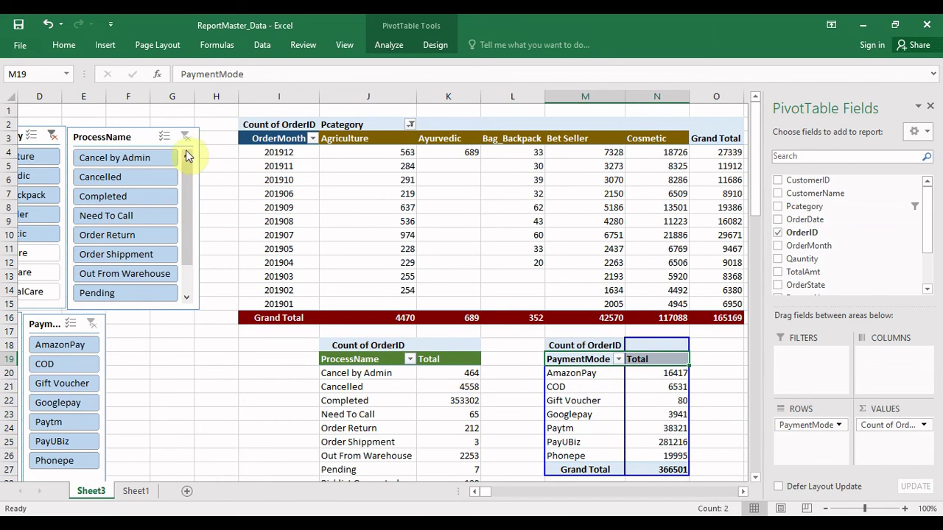
click(63, 43)
click(223, 90)
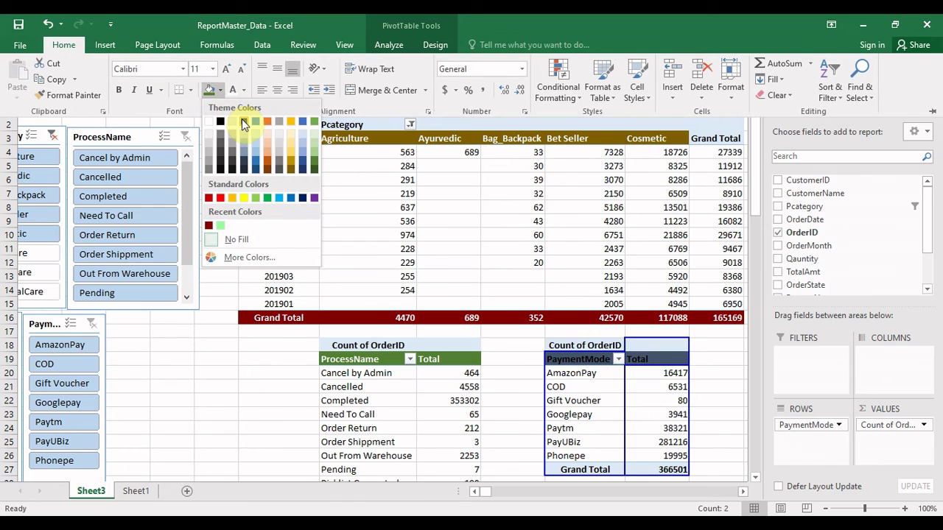
click(293, 162)
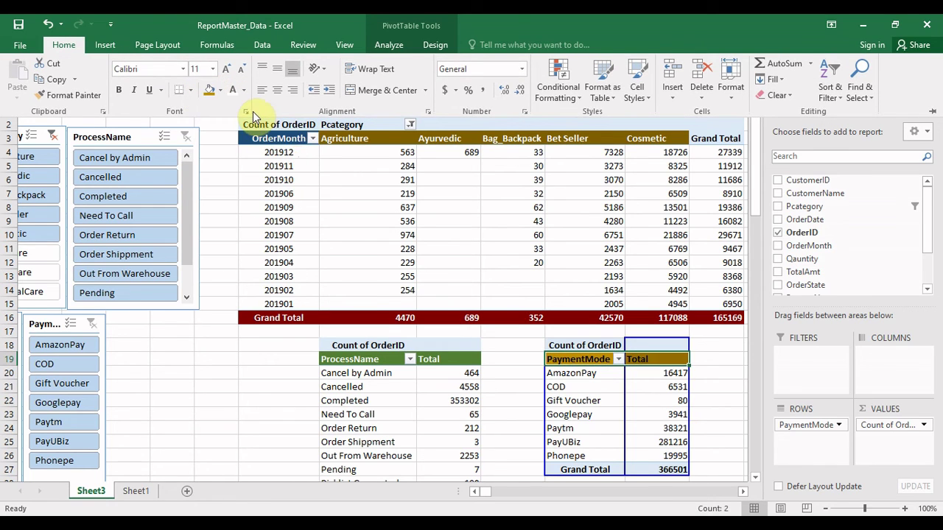
click(550, 472)
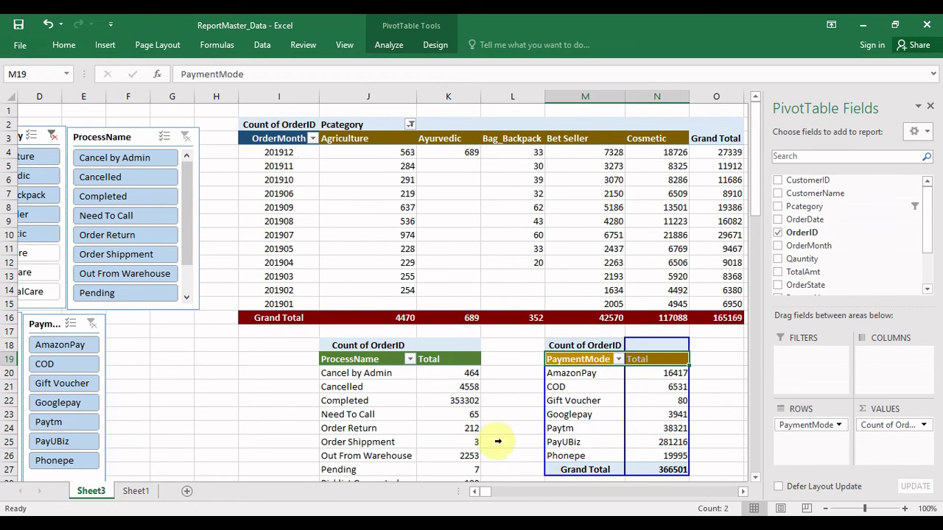
click(495, 437)
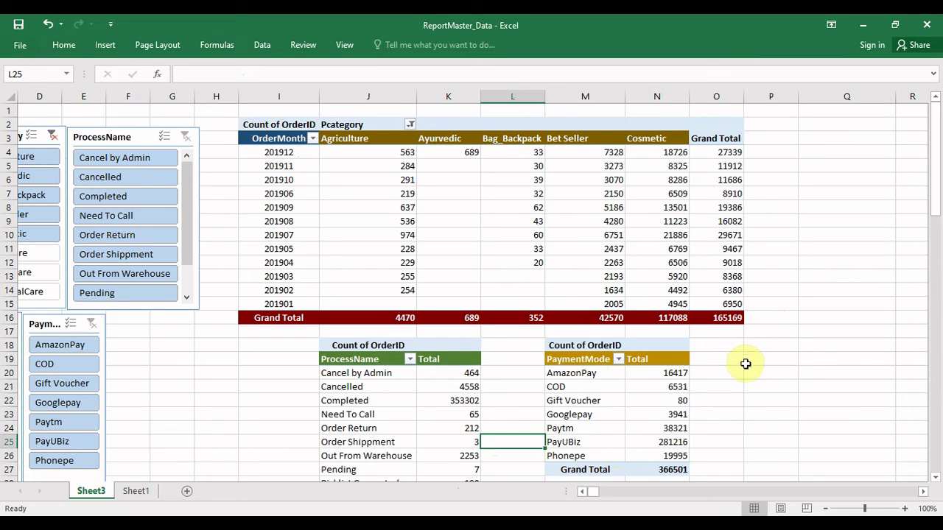
- Connect the OrderMonth slicer to PivotTable3 and PivotTable4 in addition to PivotTable2
click(259, 426)
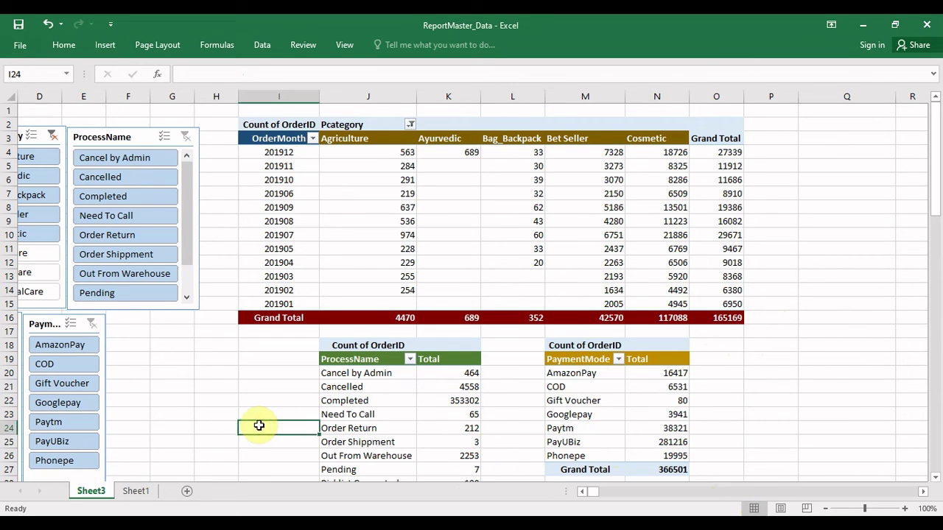
key(Down)
key(Left)
key(Left)
key(Left)
key(Left)
key(Left)
key(Left)
key(Left)
key(Left)
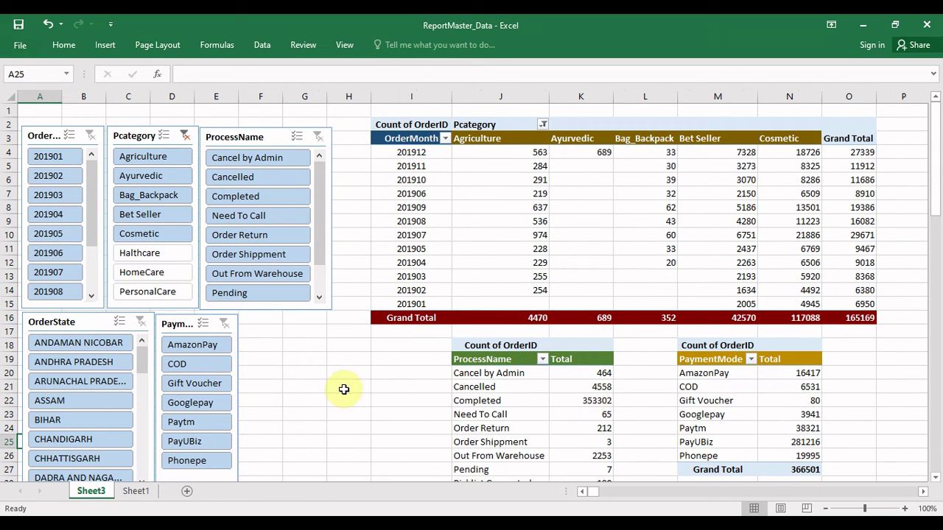
click(66, 222)
right_click(65, 223)
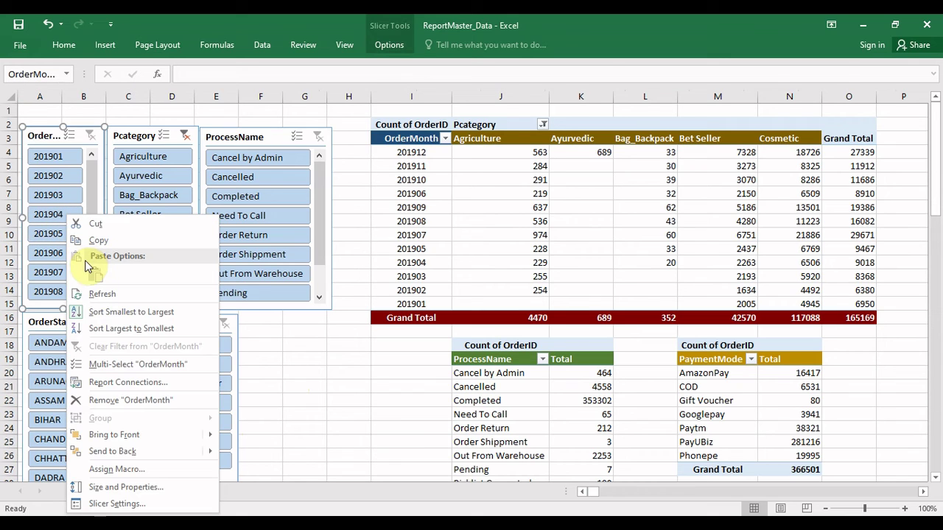
click(129, 389)
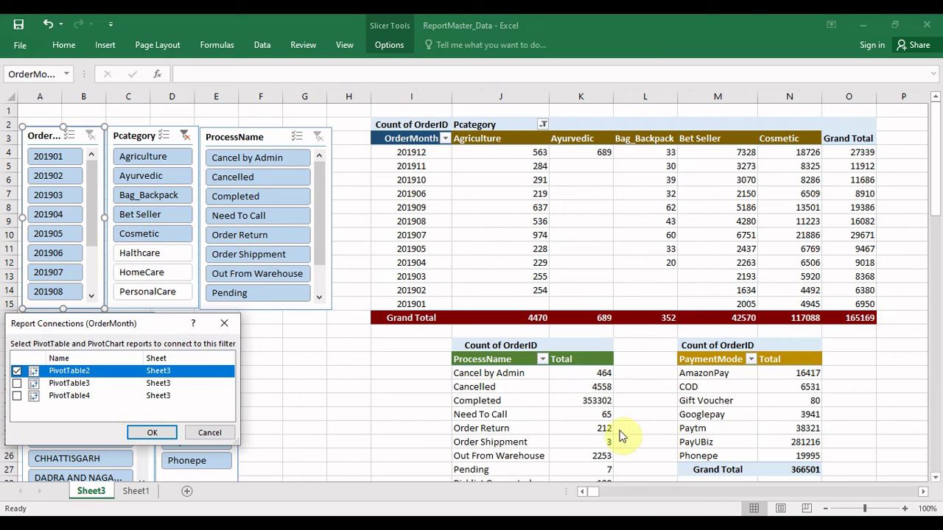
click(17, 383)
click(17, 396)
click(152, 432)
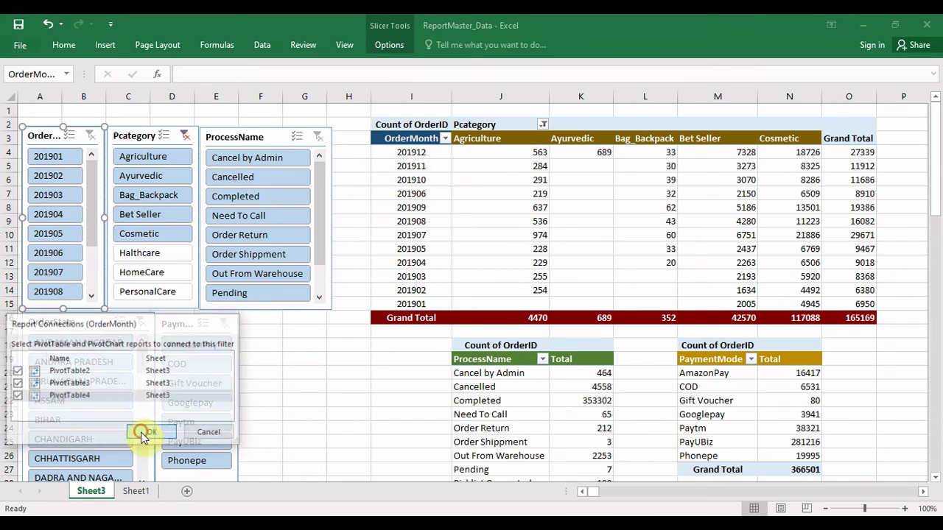
- Connect the Pcategory slicer to PivotTable3 and PivotTable4 as well
right_click(174, 254)
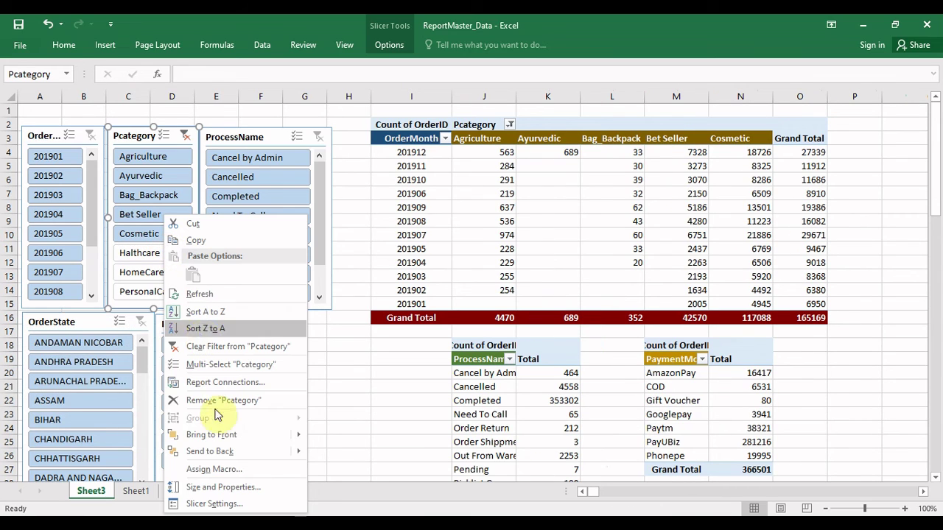
click(213, 382)
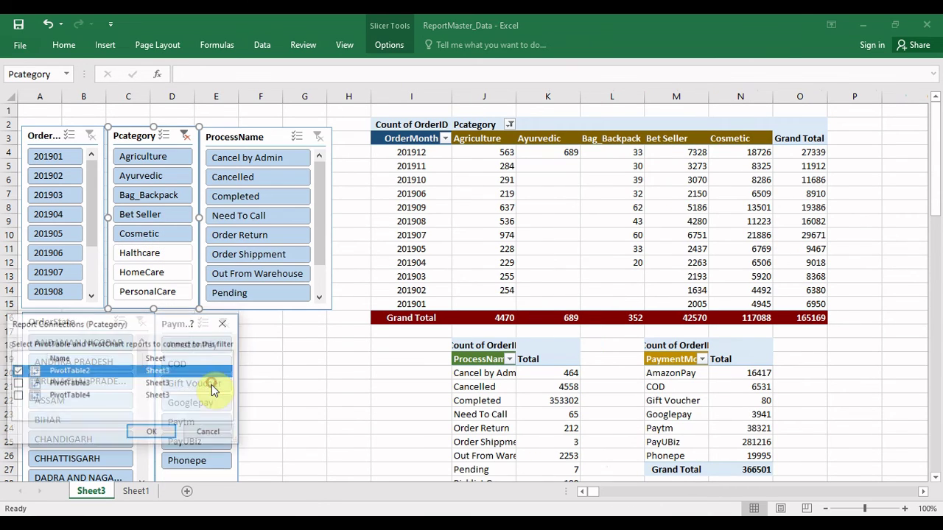
click(18, 384)
click(17, 384)
click(17, 396)
click(152, 432)
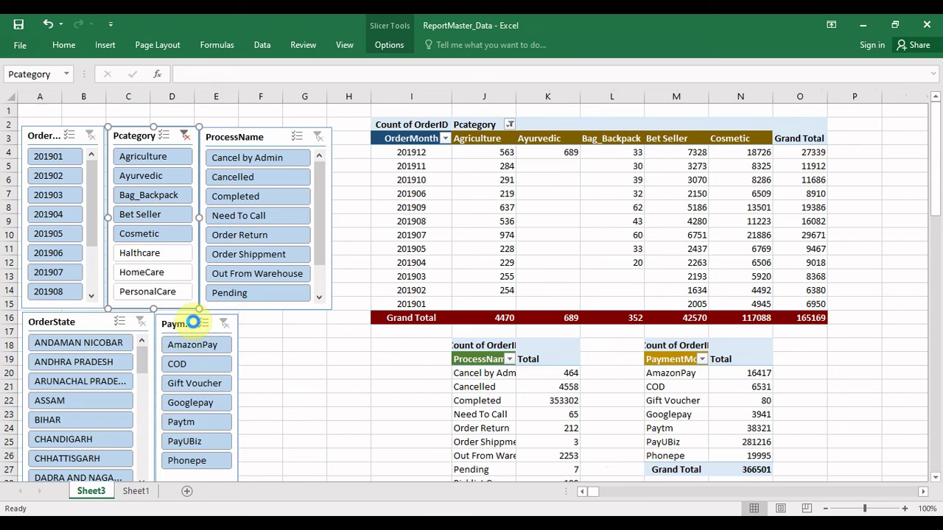
- Add PivotTable3 and PivotTable4 to the report connections of the ProcessName slicer
right_click(238, 269)
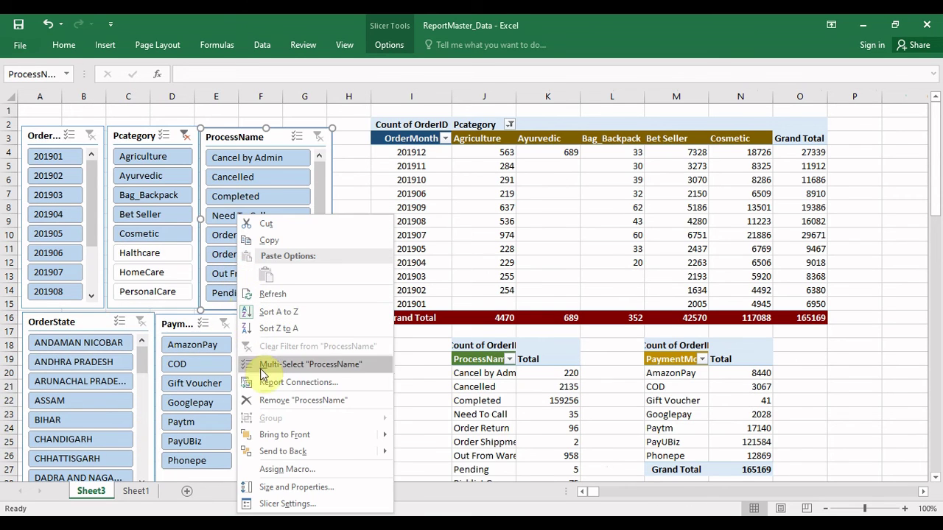
click(267, 384)
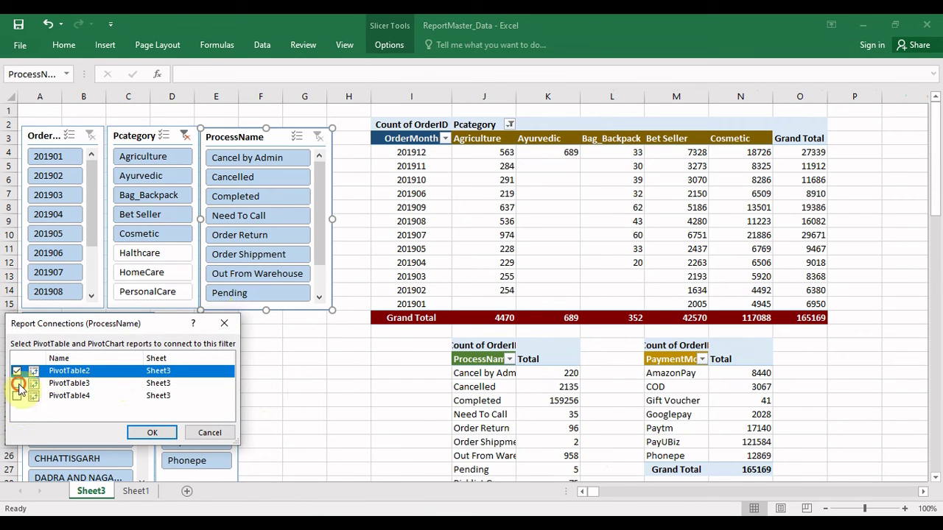
click(17, 383)
click(17, 396)
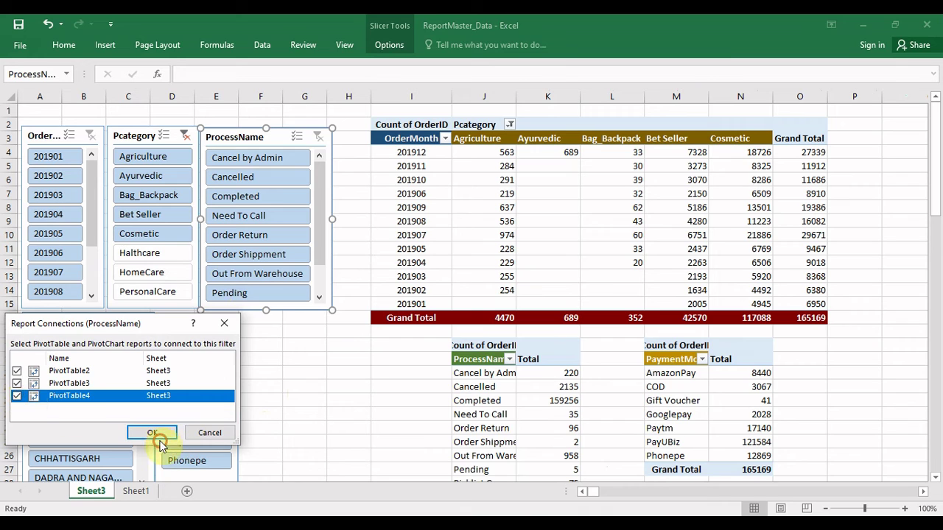
click(155, 434)
- Connect the OrderState slicer to PivotTable3 and PivotTable4 in its report connections
right_click(95, 401)
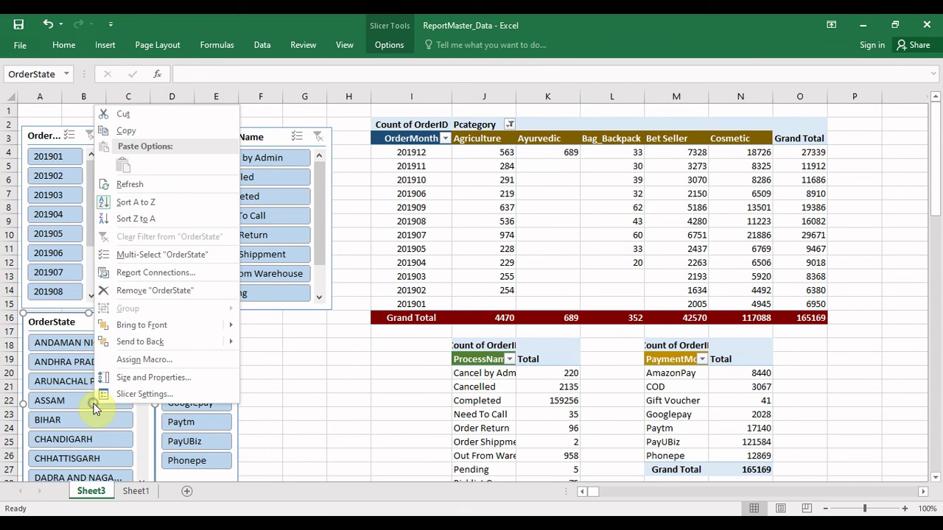
click(125, 273)
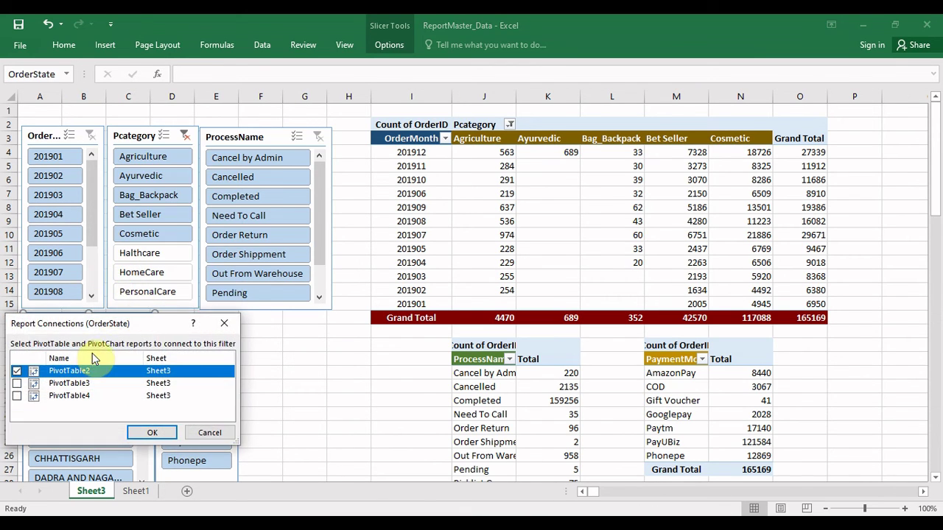
click(17, 383)
click(29, 396)
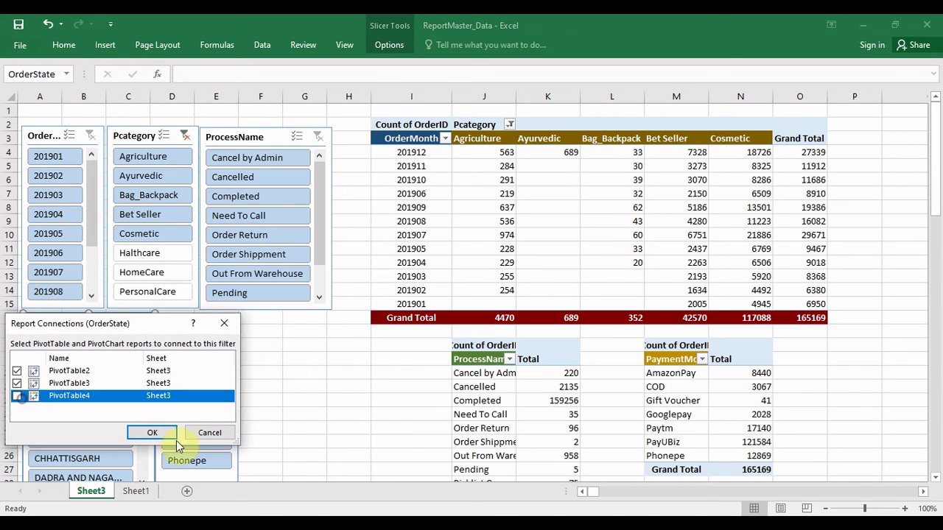
click(17, 395)
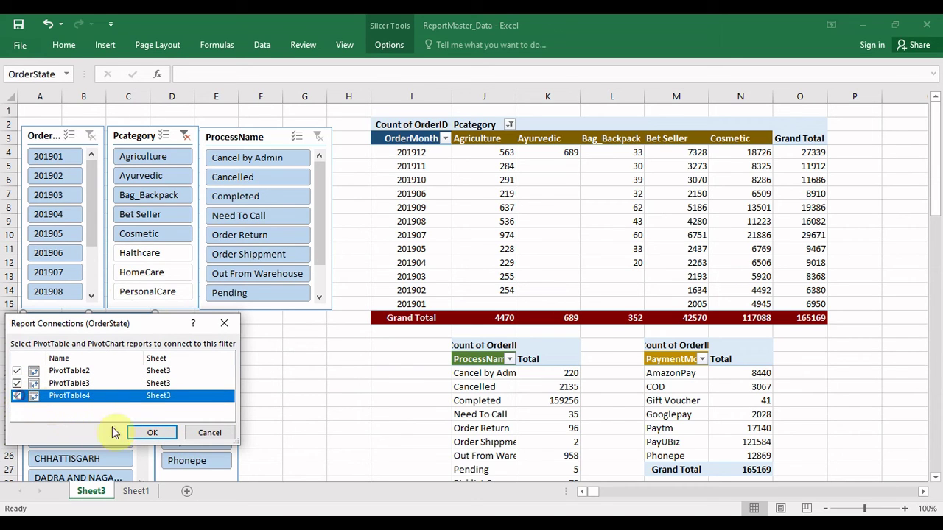
click(162, 439)
right_click(184, 384)
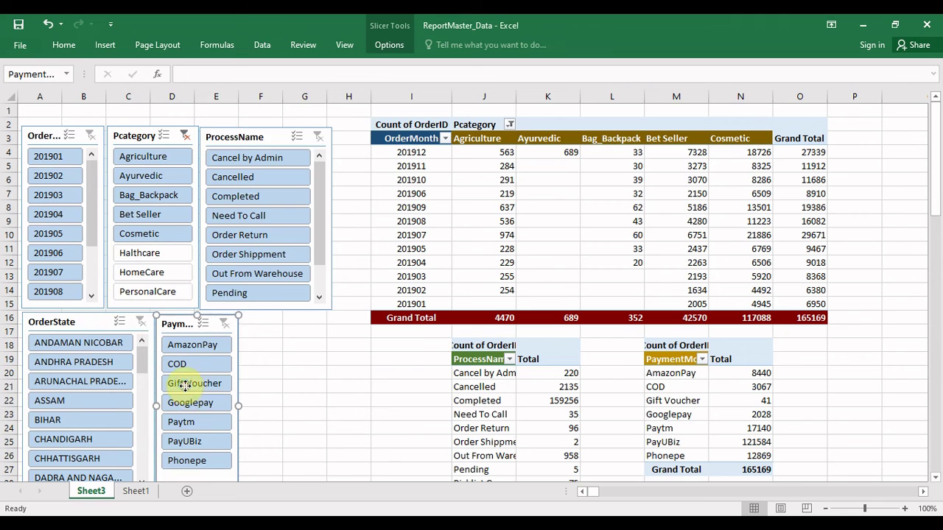
click(214, 273)
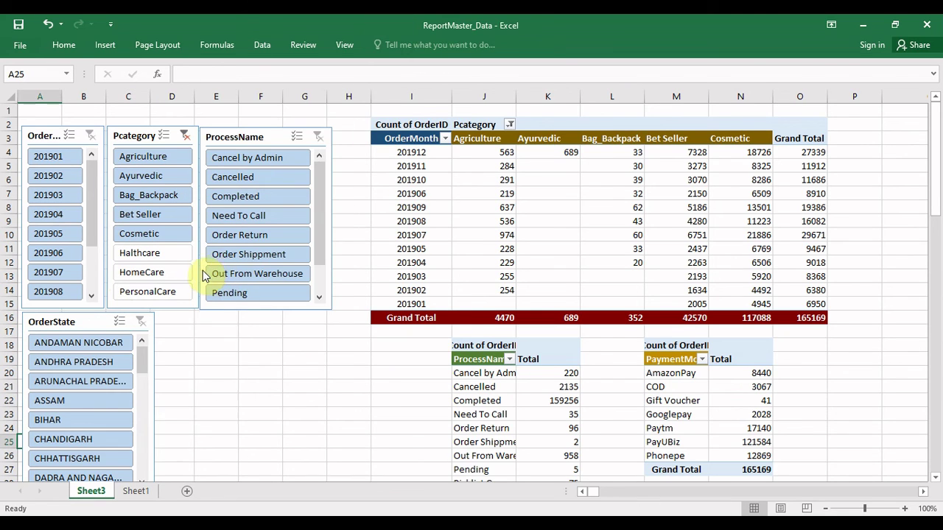
key(ctrl+z)
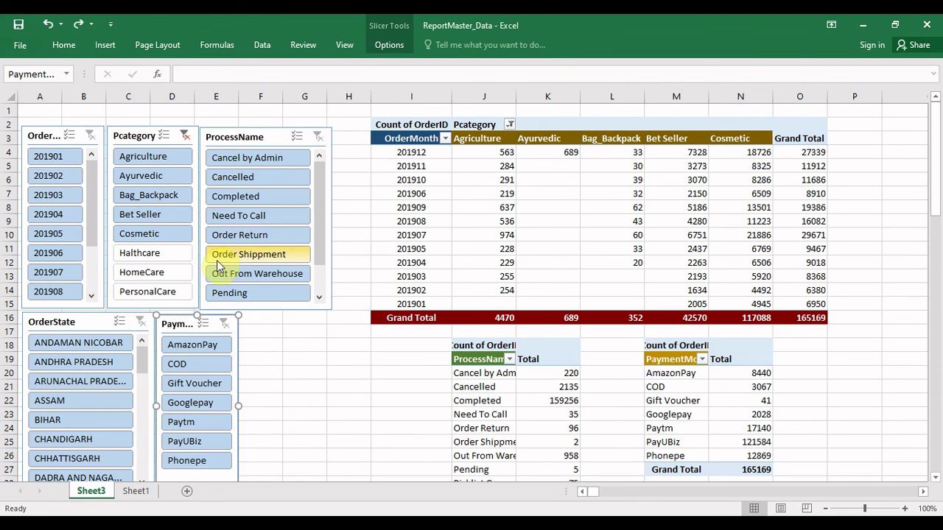
- Connect the PaymentMode slicer to PivotTable3 and PivotTable4 so that it filters all three pivot tables
right_click(182, 330)
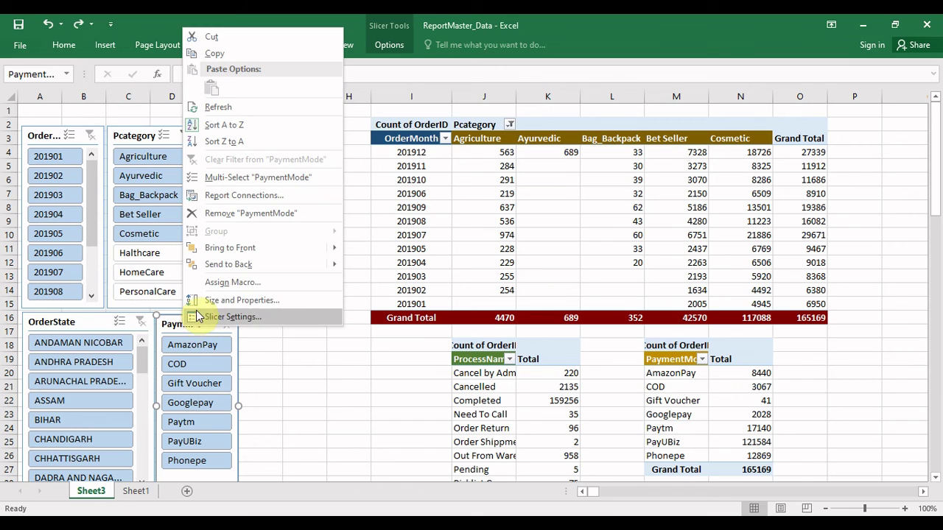
click(213, 195)
click(17, 383)
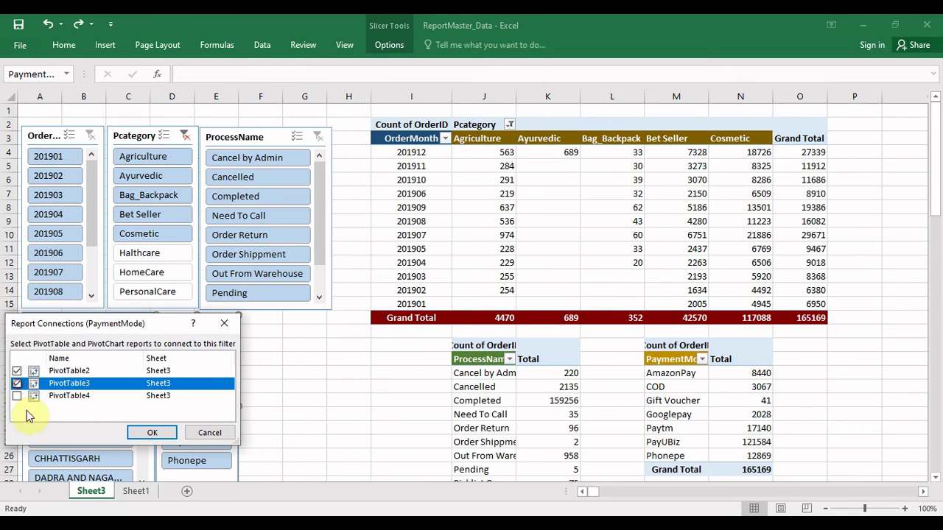
click(17, 396)
click(152, 432)
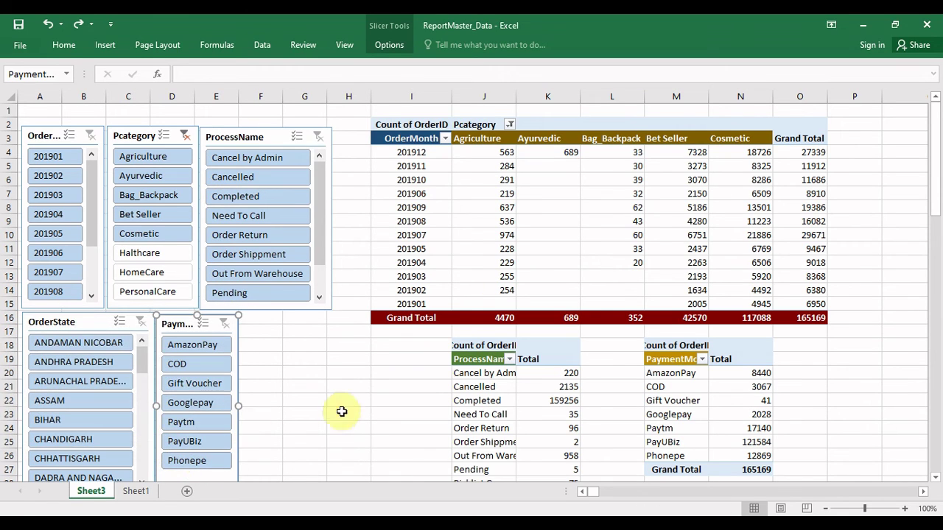
click(346, 412)
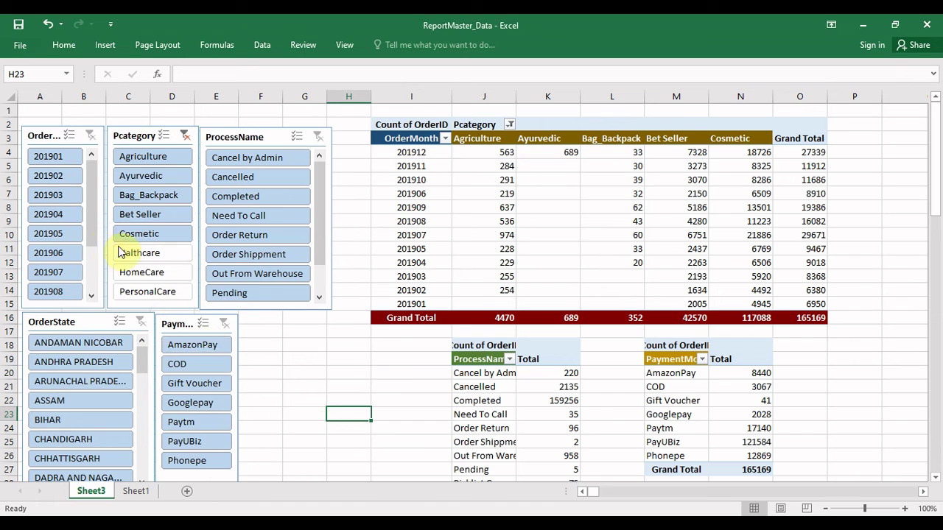
- Test the OrderMonth, Pcategory and ProcessName slicers one by one with 201904, Agriculture and Completed, clearing each filter after its test
click(46, 214)
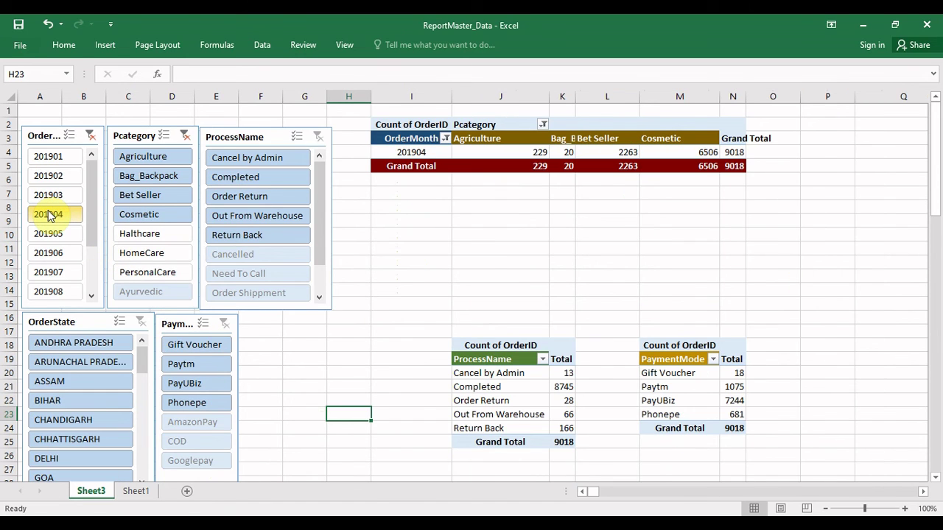
click(89, 135)
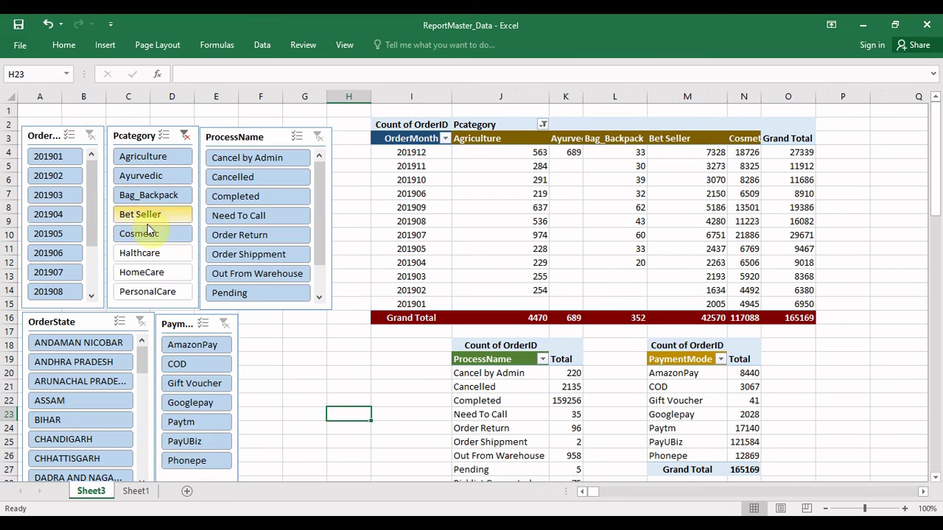
click(142, 160)
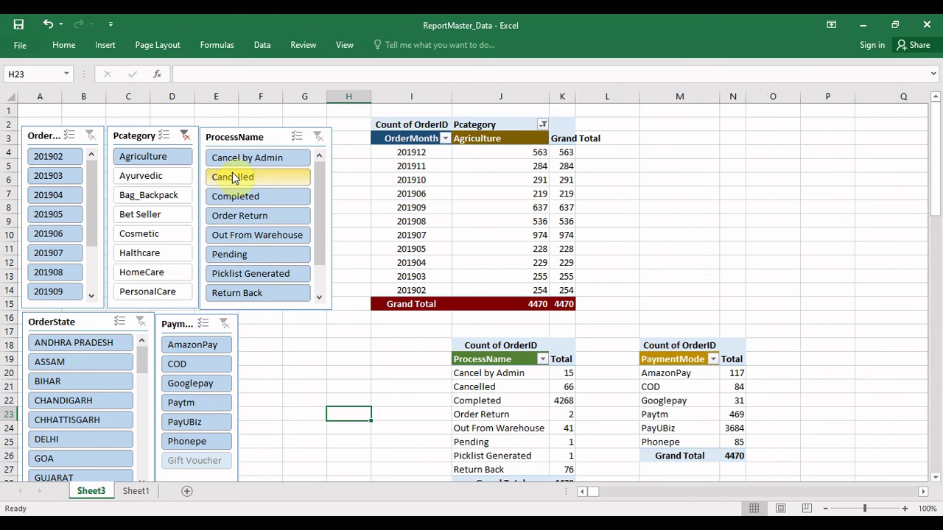
click(185, 136)
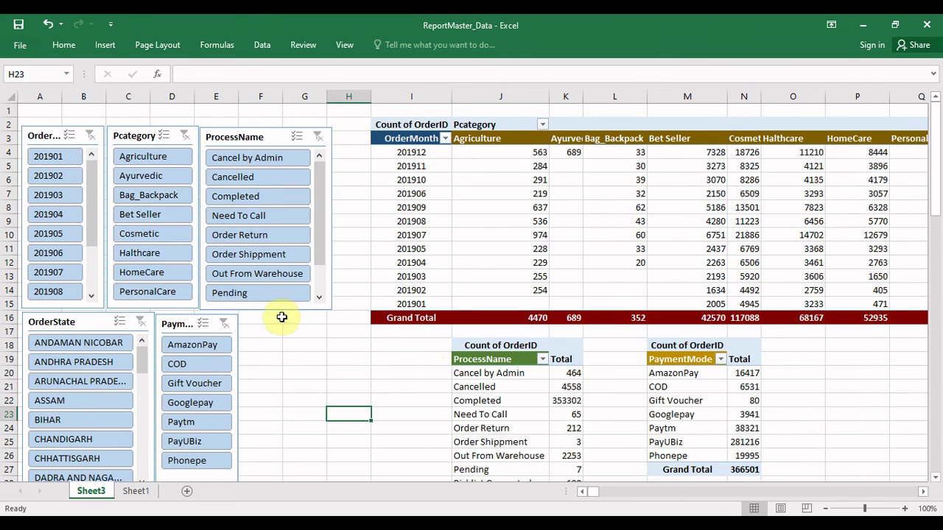
click(217, 196)
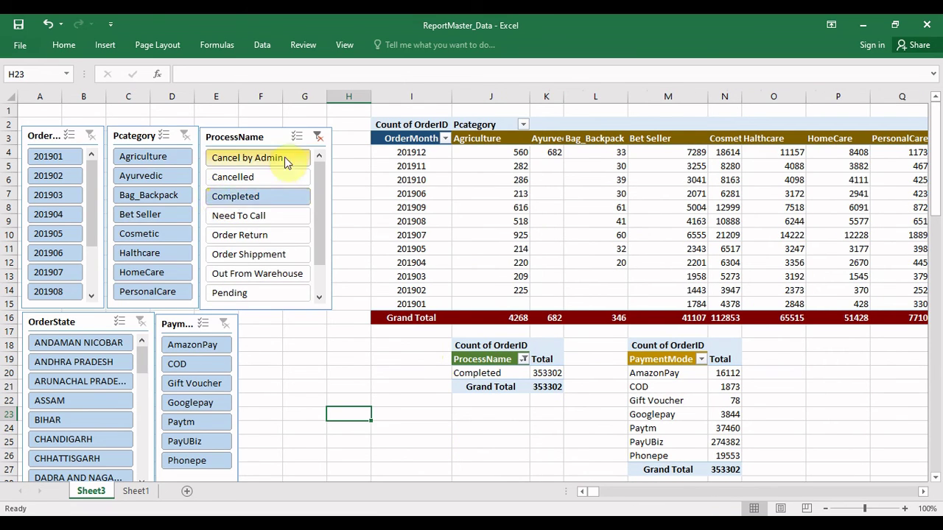
click(320, 138)
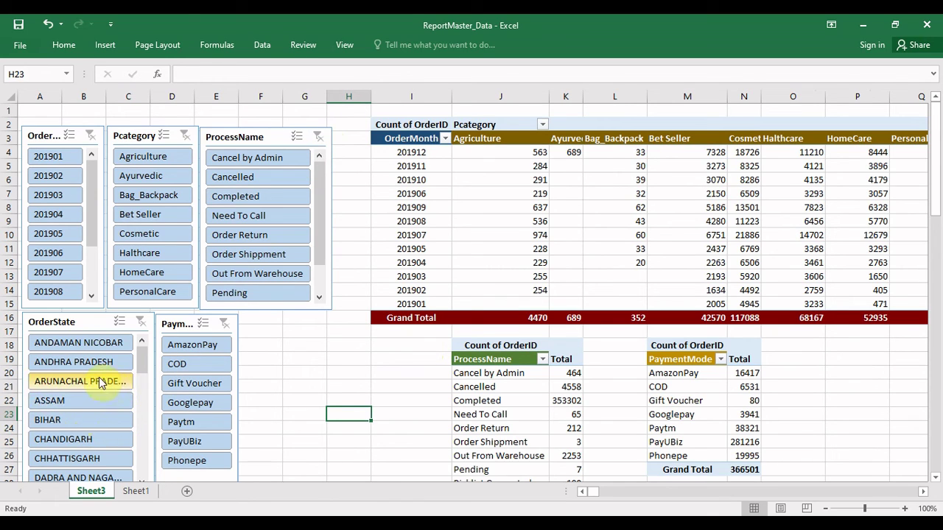
- Filter the pivot tables by order state, trying BIHAR and CHANDIGARH and ending on CHHATTISGARH, and autofit column K while BIHAR is selected
click(62, 420)
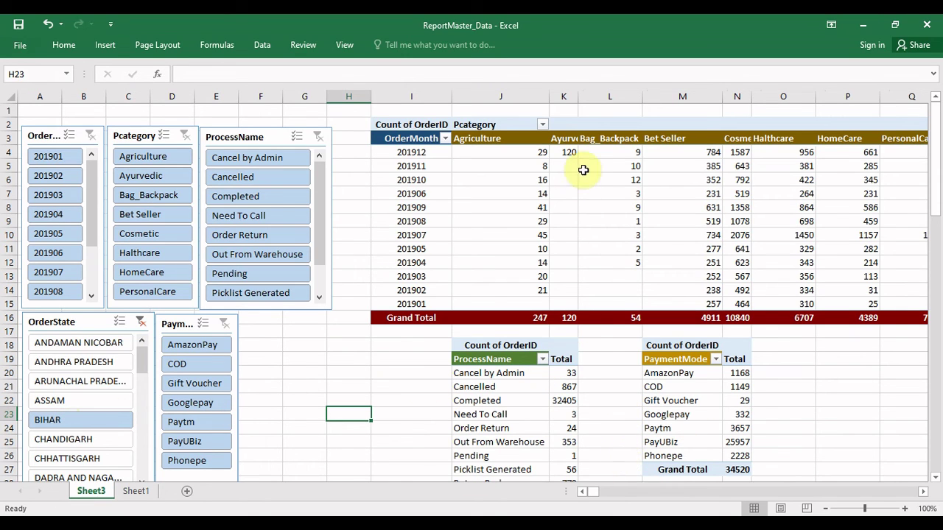
double_click(577, 96)
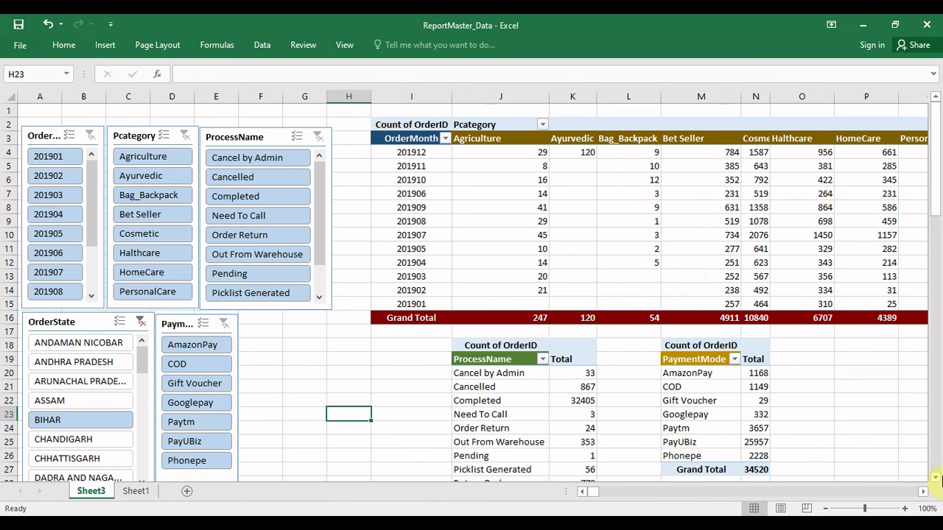
scroll(937, 206, down, 2)
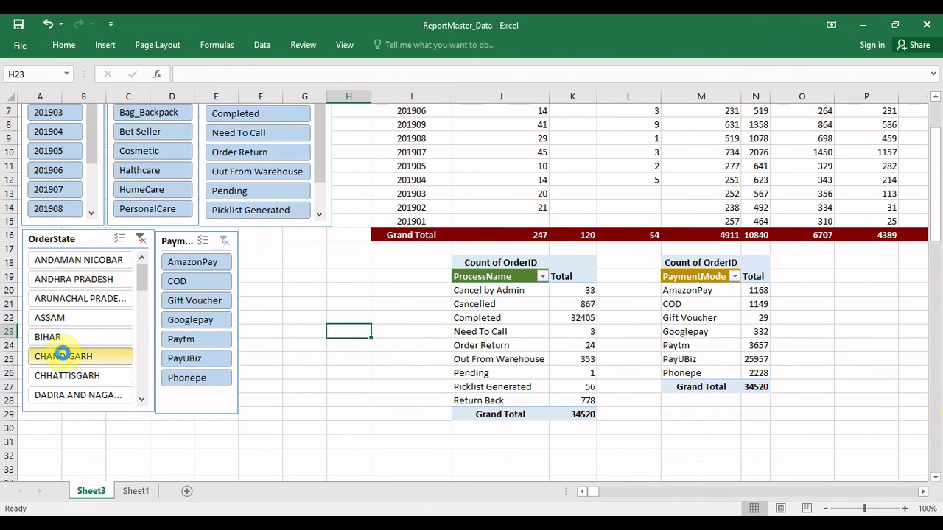
click(64, 357)
click(62, 376)
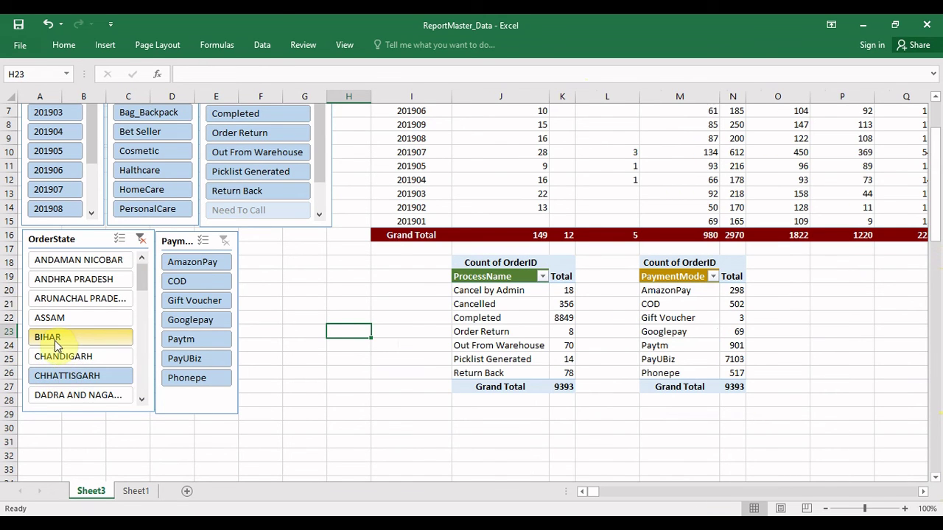
click(57, 358)
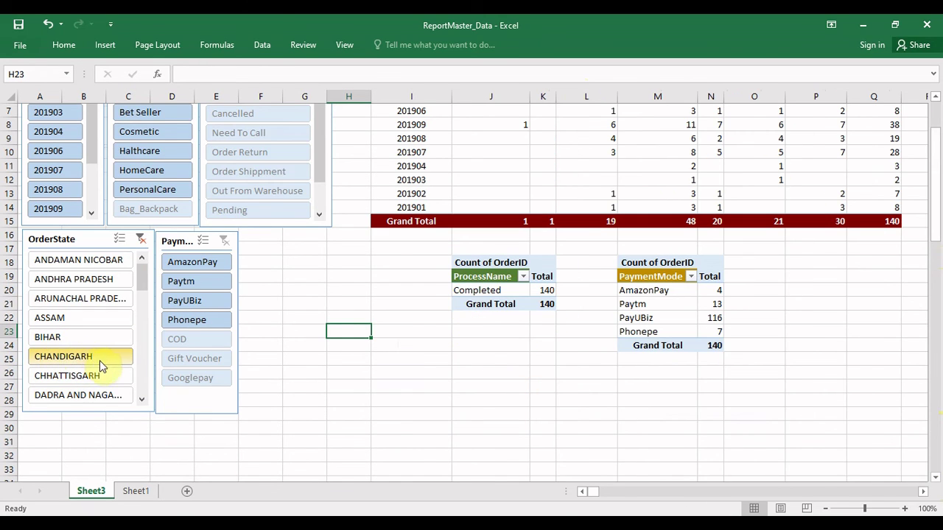
click(83, 383)
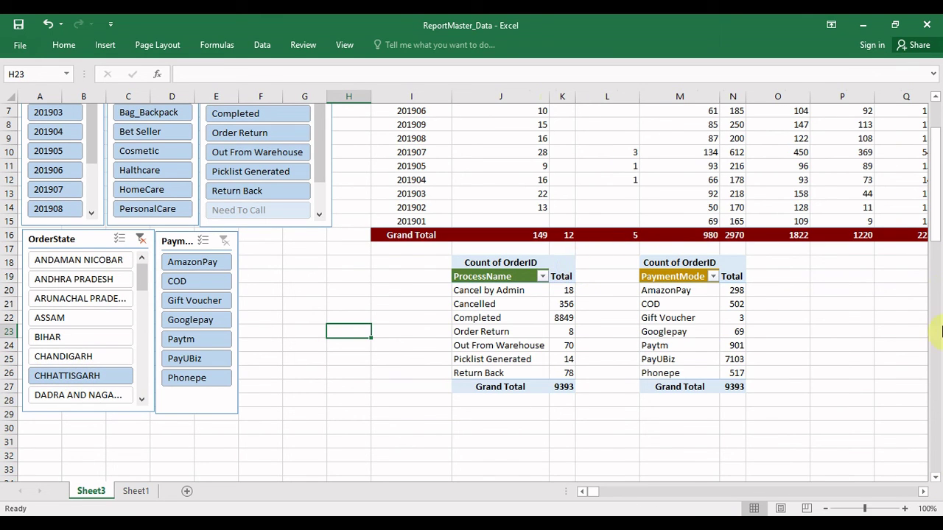
- Exclude Bag_Backpack and Bet Seller using the Pcategory column filter of the monthly pivot table
drag(939, 173, 929, 129)
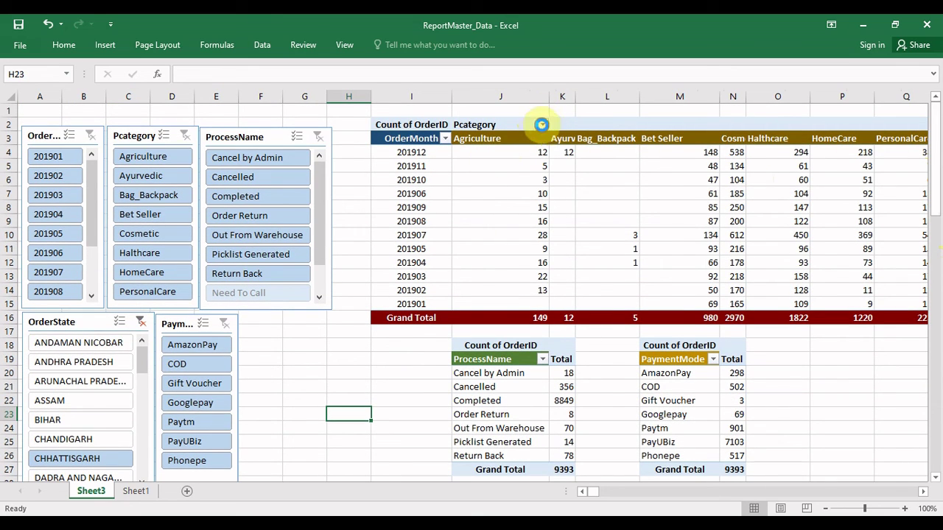
click(541, 125)
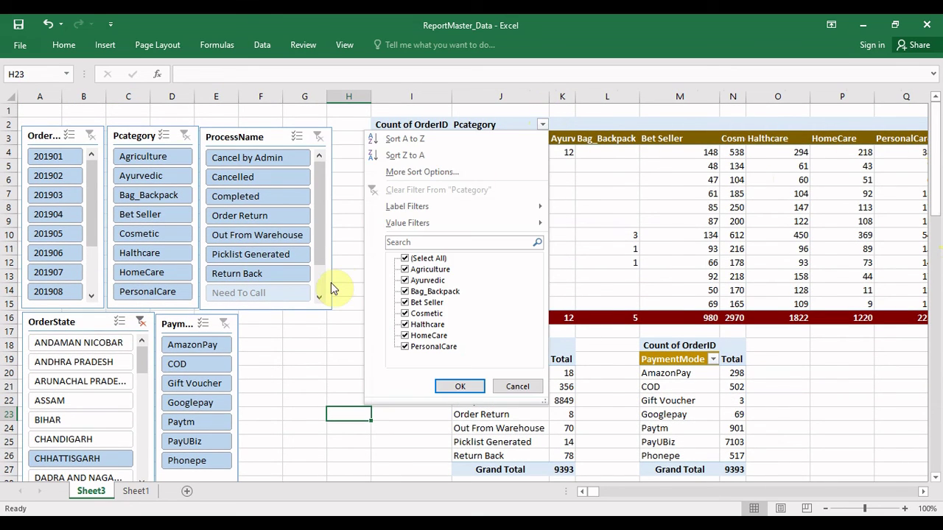
click(405, 291)
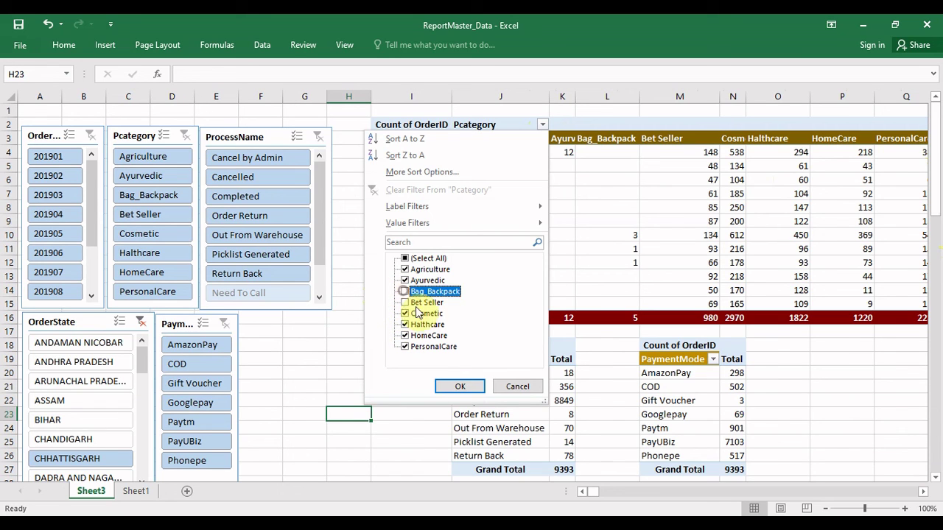
click(459, 386)
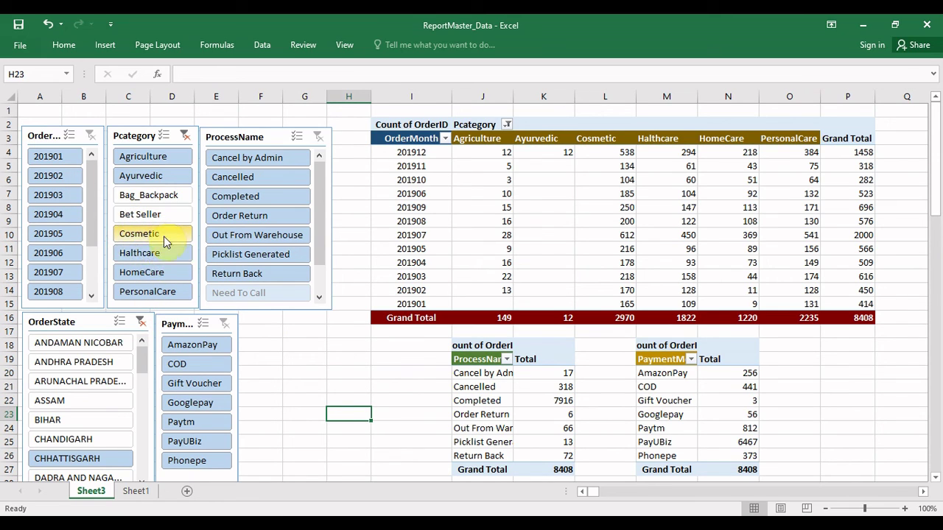
- Use multi-select in the Pcategory slicer to deselect Agriculture and Ayurvedic as well, and clear the category filter
click(162, 137)
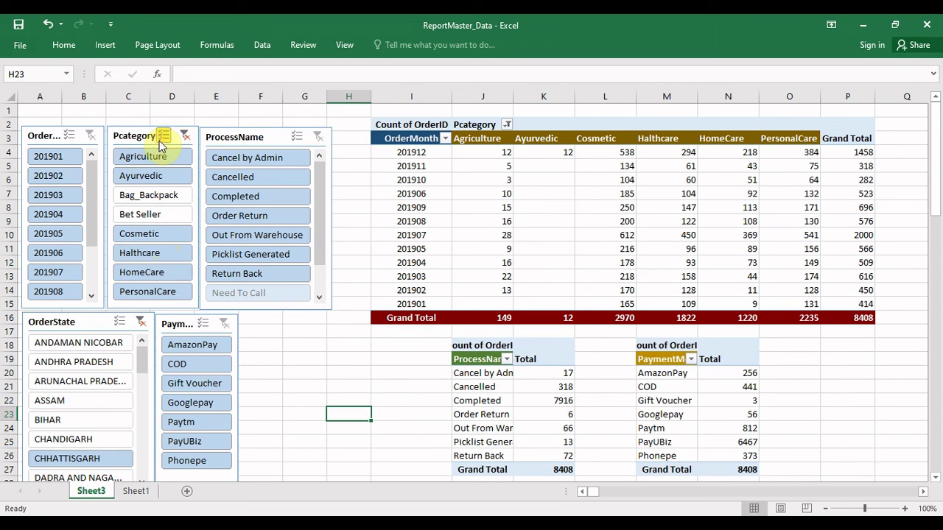
click(154, 181)
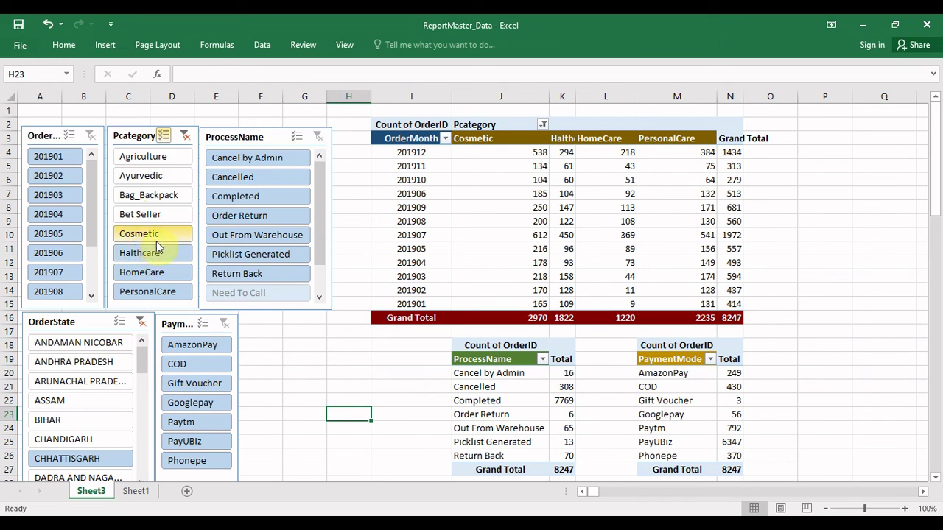
click(165, 137)
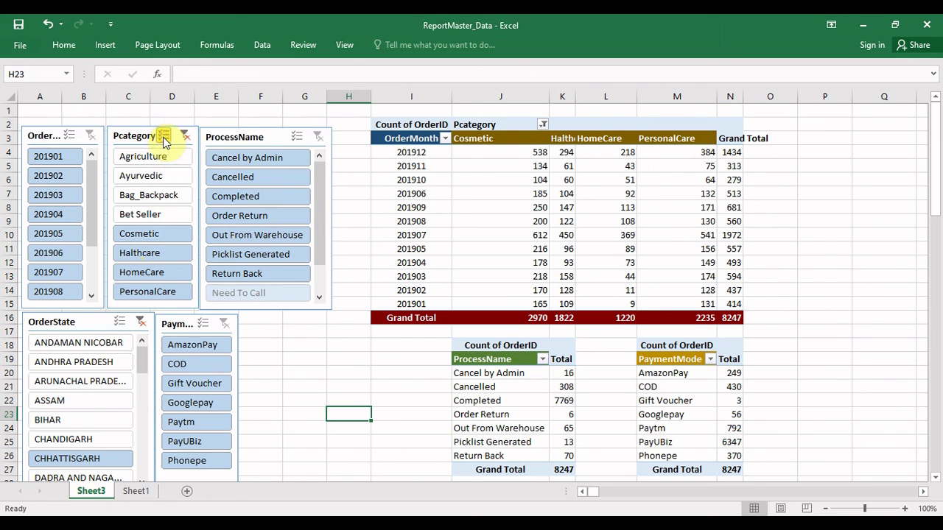
click(186, 139)
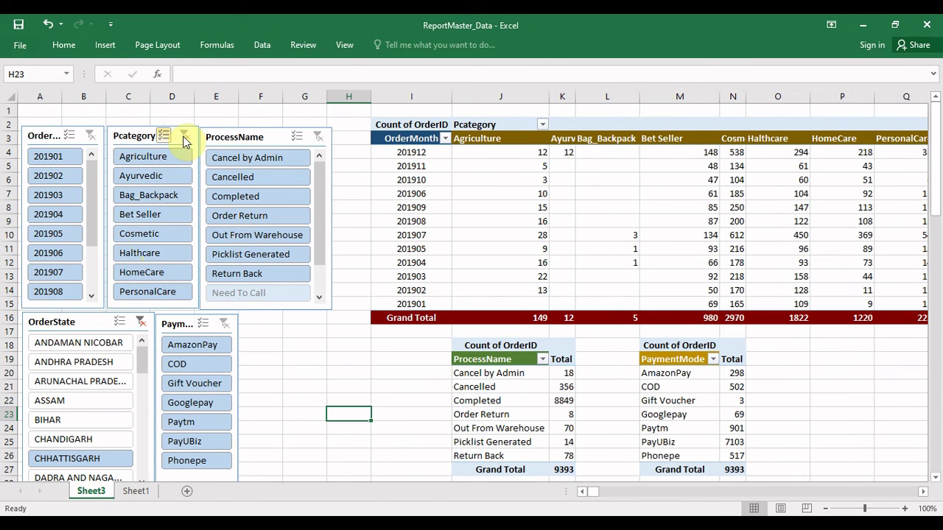
- Deselect Bag_Backpack, Bet Seller and Cosmetic in the Pcategory slicer with multi-select on
click(143, 200)
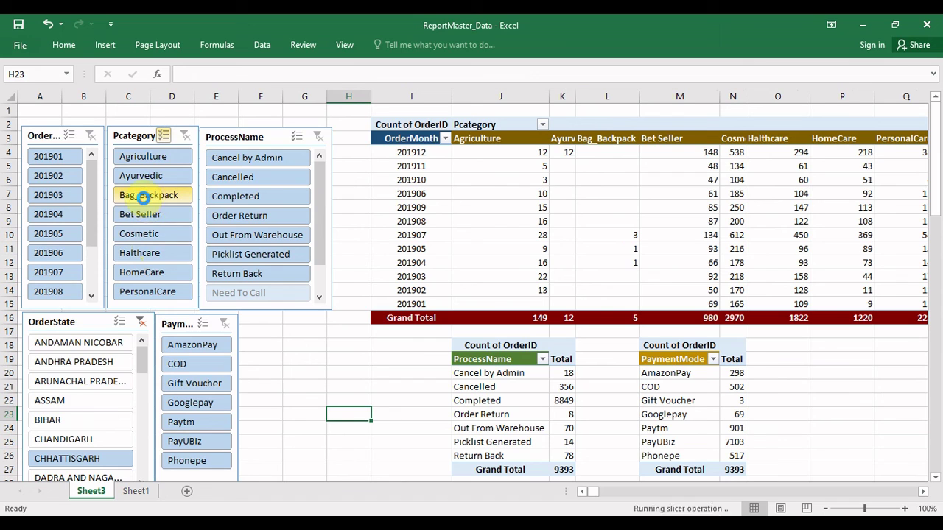
click(141, 215)
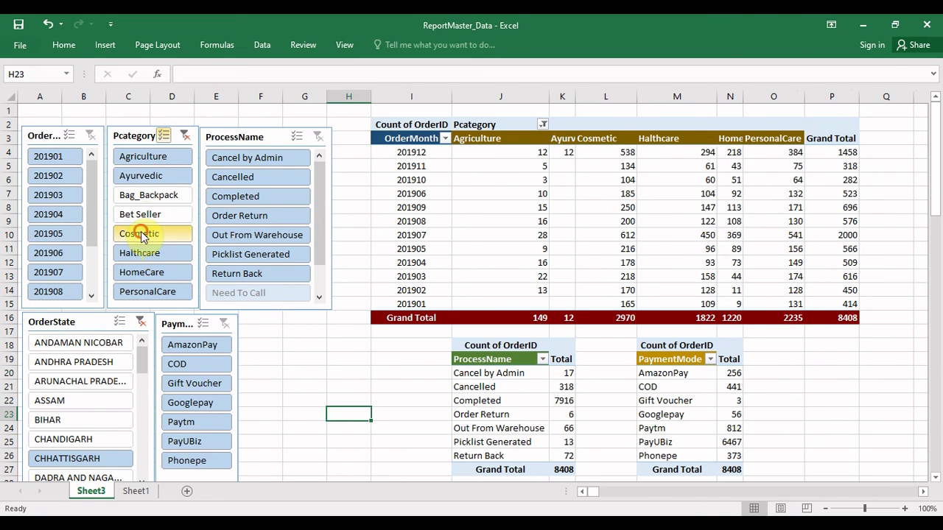
click(138, 233)
- Turn off multi-select in the Pcategory slicer and filter the pivot tables to Ayurvedic only
click(156, 139)
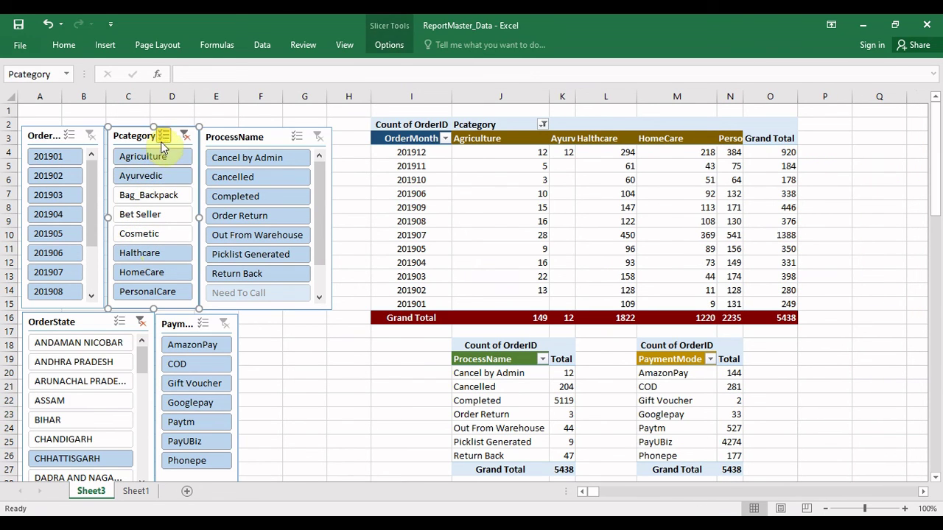
click(158, 177)
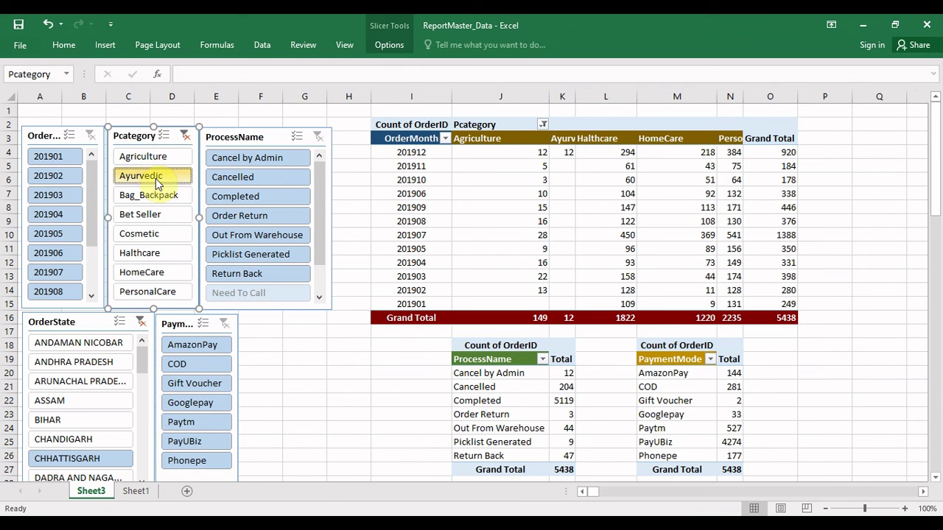
- Filter the pivot tables to Agriculture and to Bet Seller in turn with the Pcategory slicer, and clear the category filter
click(150, 162)
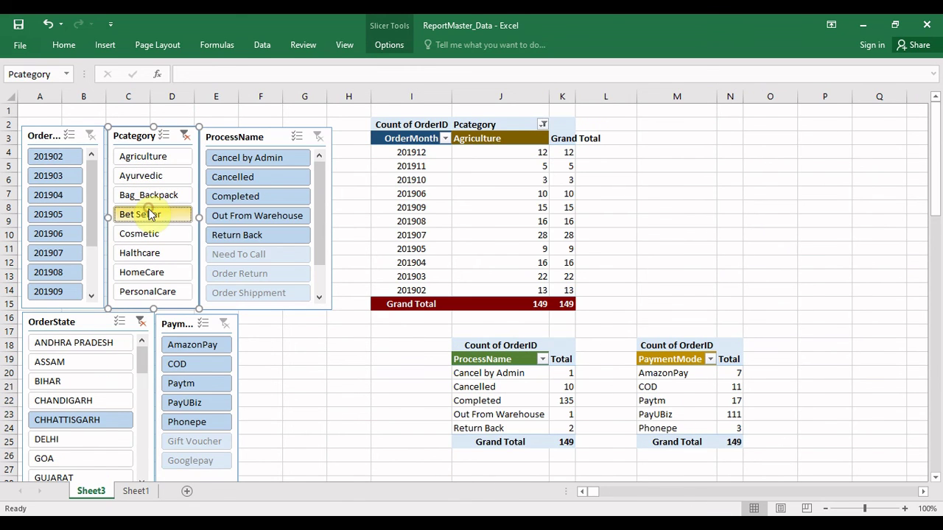
click(139, 213)
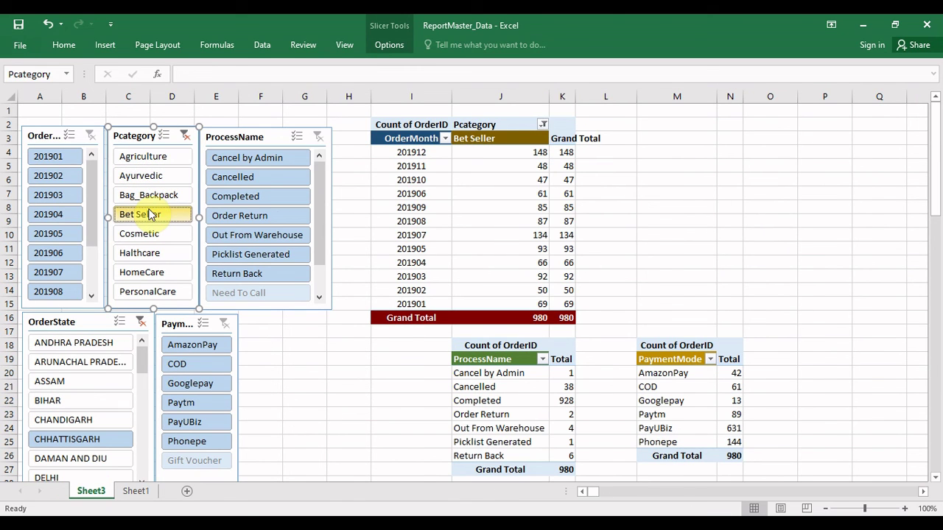
click(184, 137)
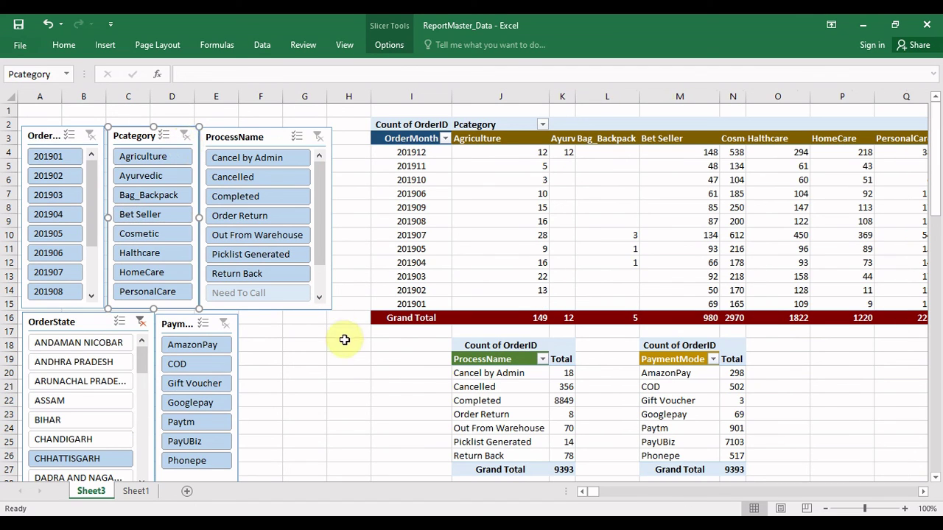
- Narrow the blank column H before the monthly pivot table, and briefly filter the ProcessName slicer to Picklist Generated before clearing it
drag(366, 95, 341, 94)
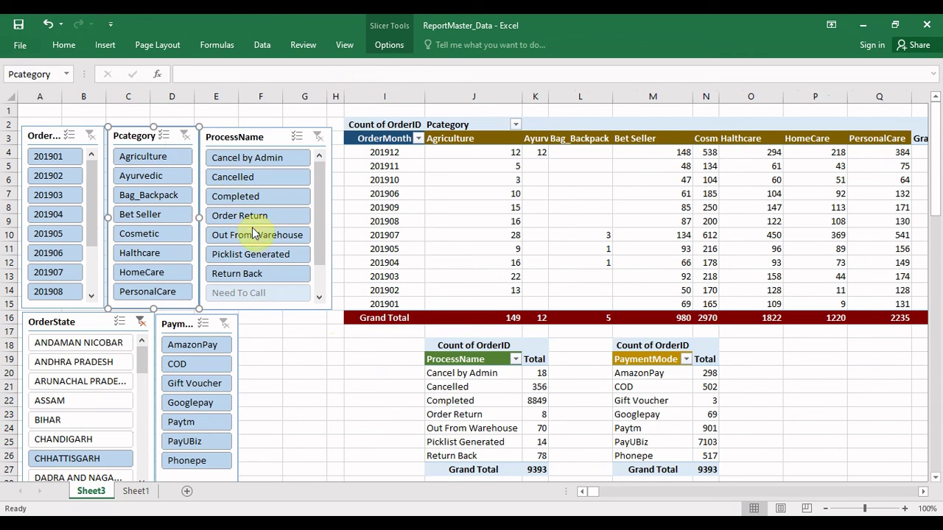
click(250, 252)
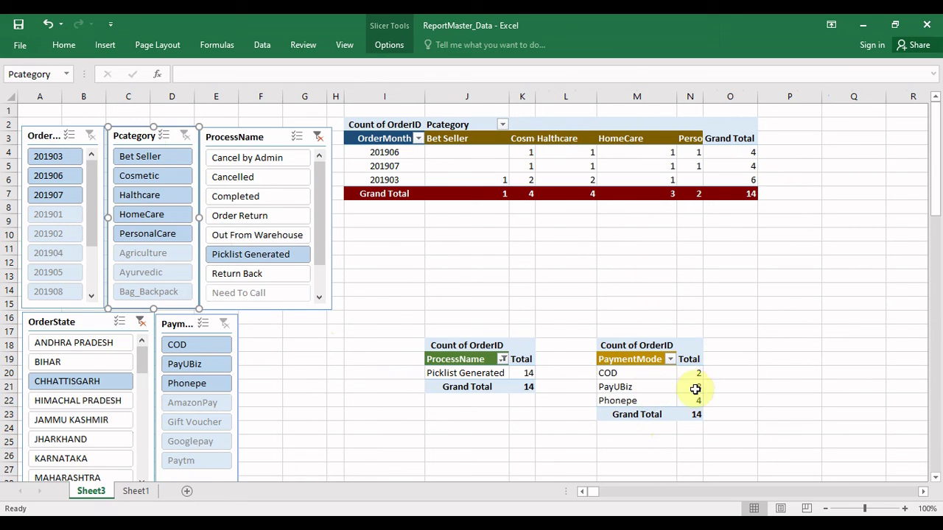
click(317, 137)
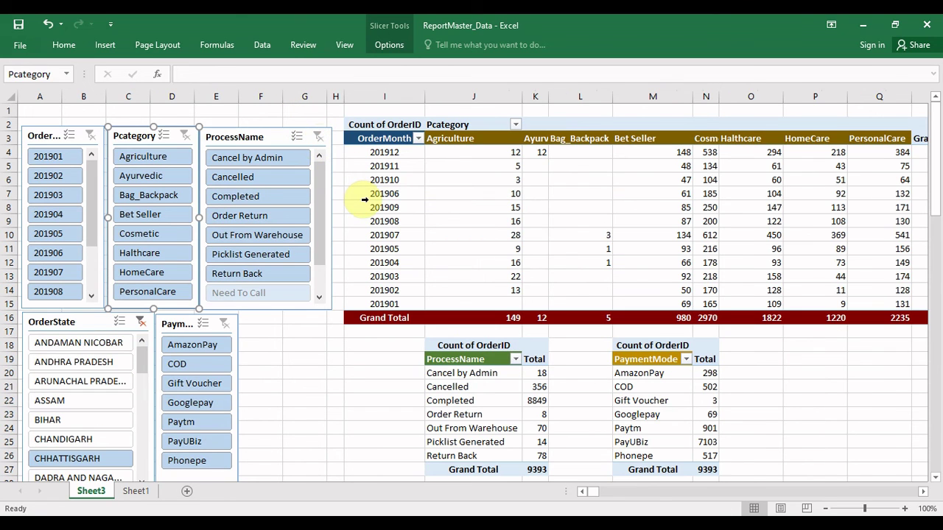